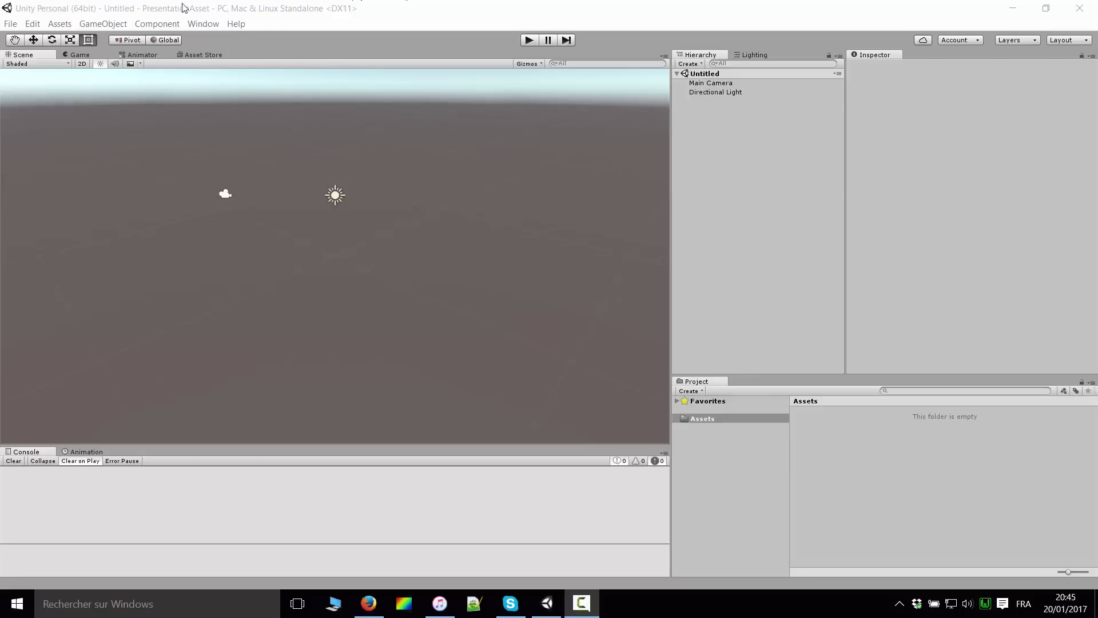
# Open the Asset Store tab from the Window menu, showing the Standard Assets 1.1.2 page
pyautogui.click(205, 25)
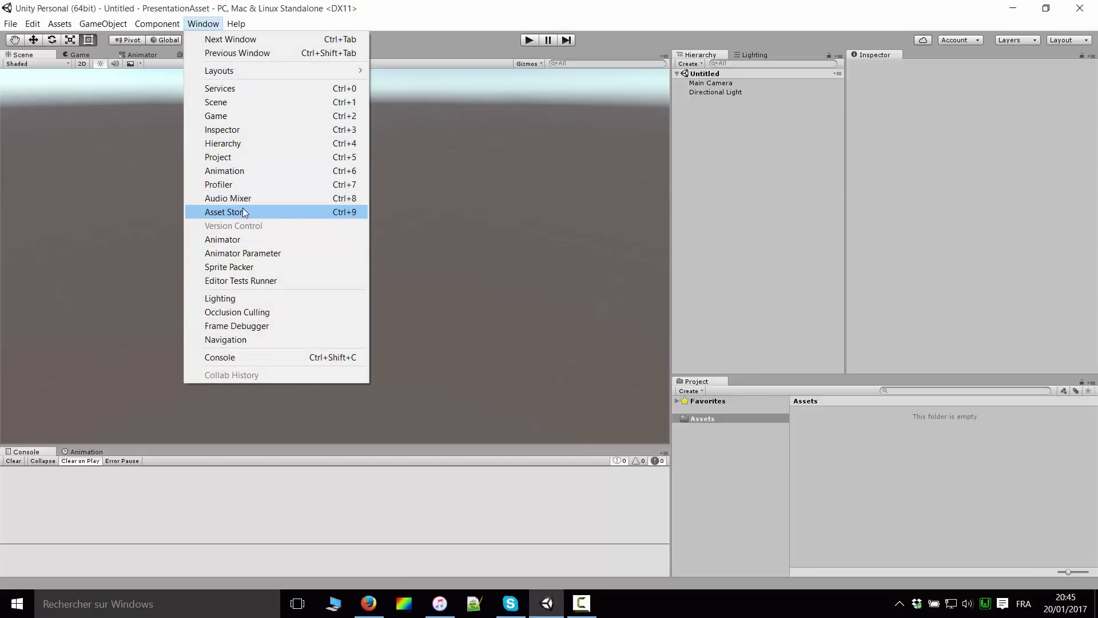
pyautogui.click(291, 211)
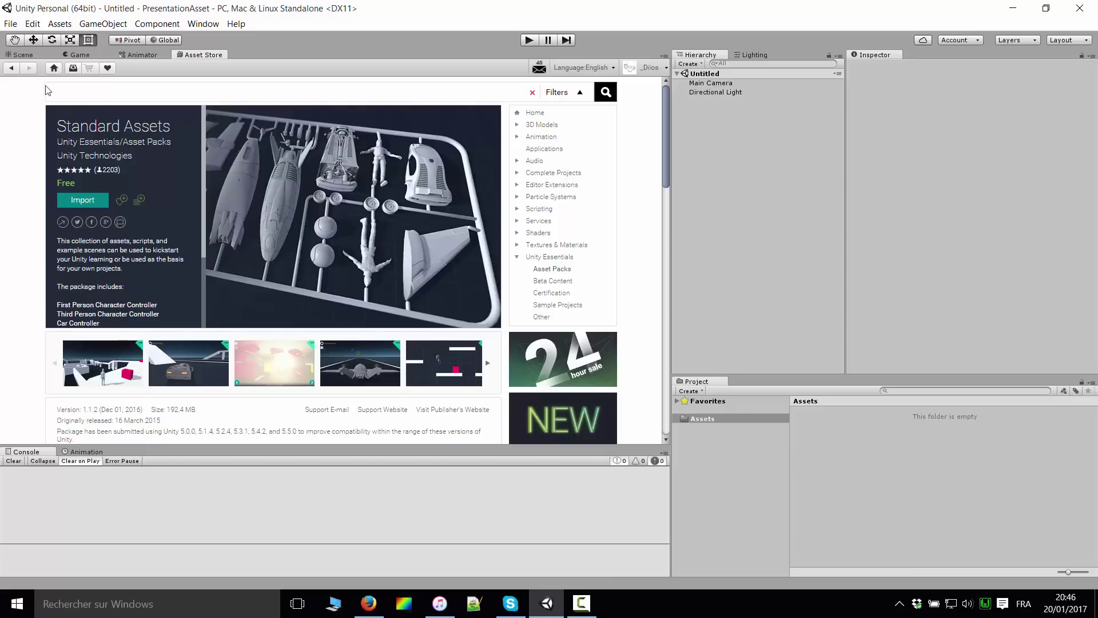
# Go to the store home page, float and enlarge the Asset Store window, then re-dock it
pyautogui.click(54, 67)
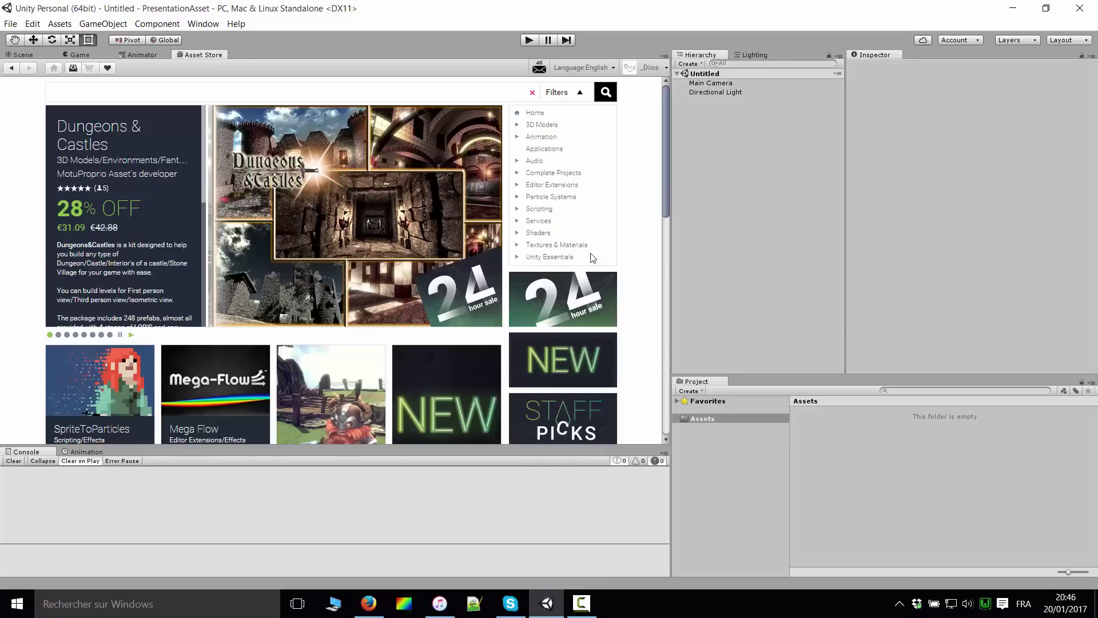
pyautogui.scroll(-5, 595, 260)
pyautogui.scroll(3, 595, 261)
pyautogui.scroll(2, 579, 280)
pyautogui.moveTo(220, 57); pyautogui.dragTo(294, 142)
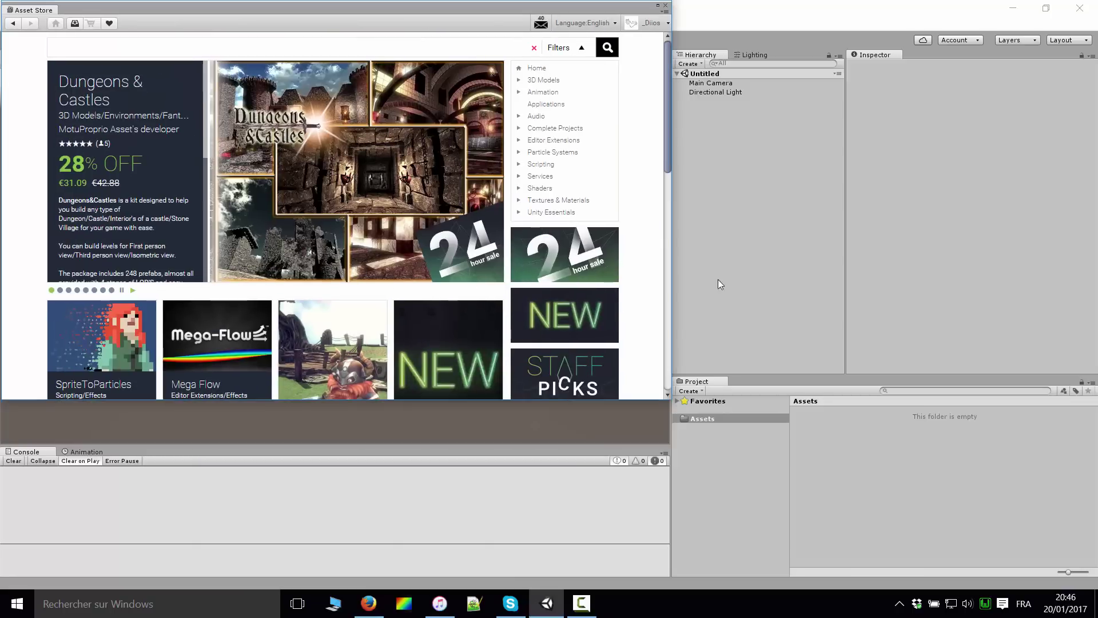
pyautogui.moveTo(668, 398); pyautogui.dragTo(1000, 542)
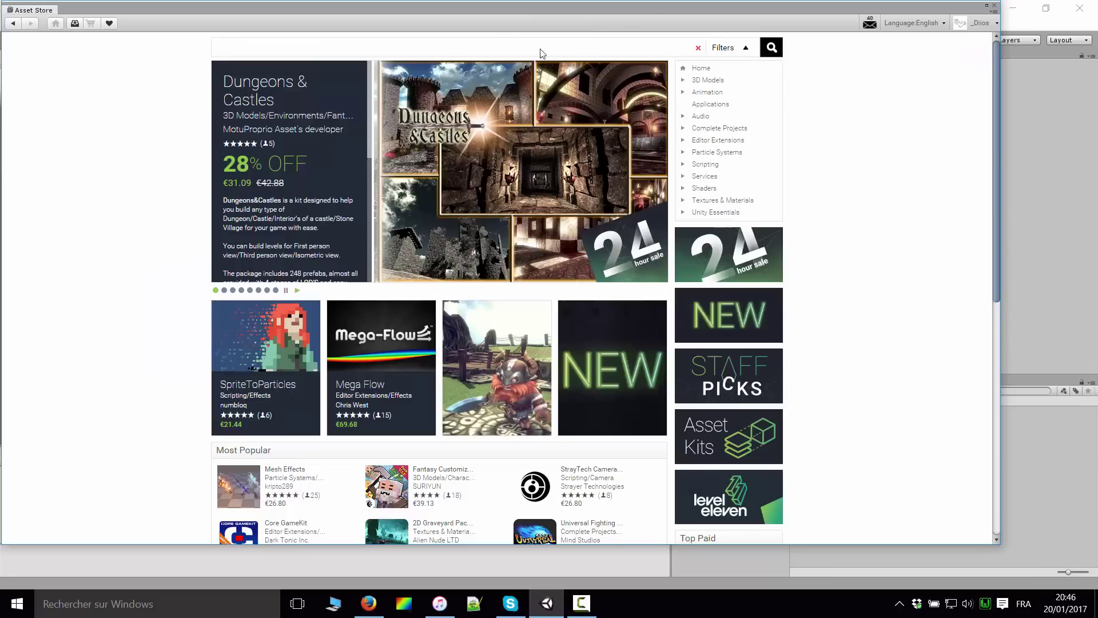
pyautogui.moveTo(454, 9); pyautogui.dragTo(163, 53)
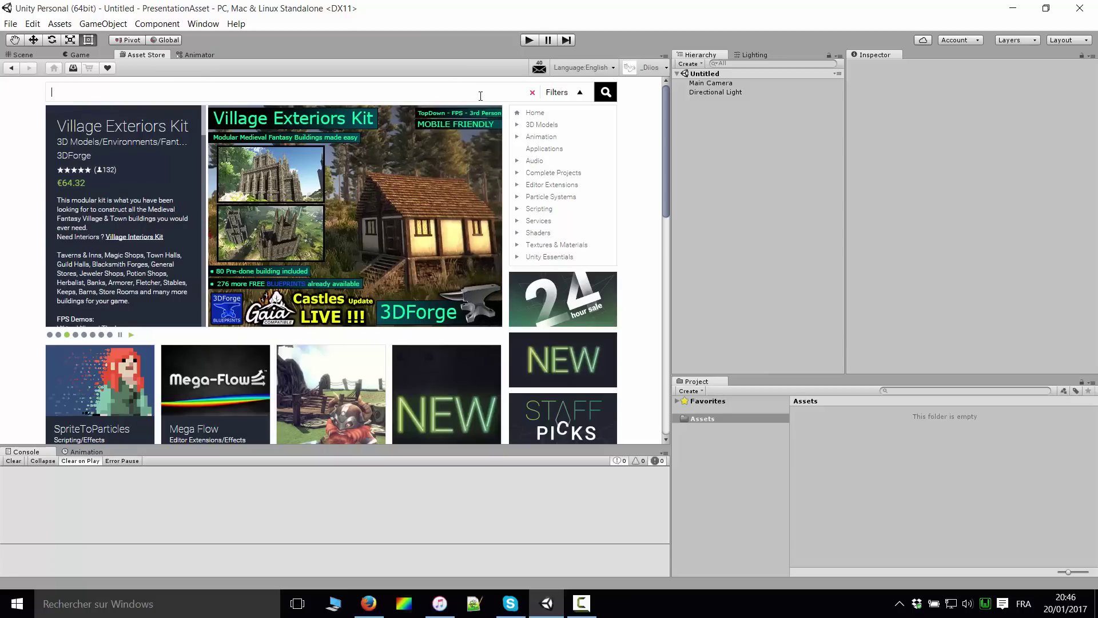
# Search the store for 'standard asset' and open the Standard Assets product page
pyautogui.write('standard ')
pyautogui.write('asset')
pyautogui.press('Return')
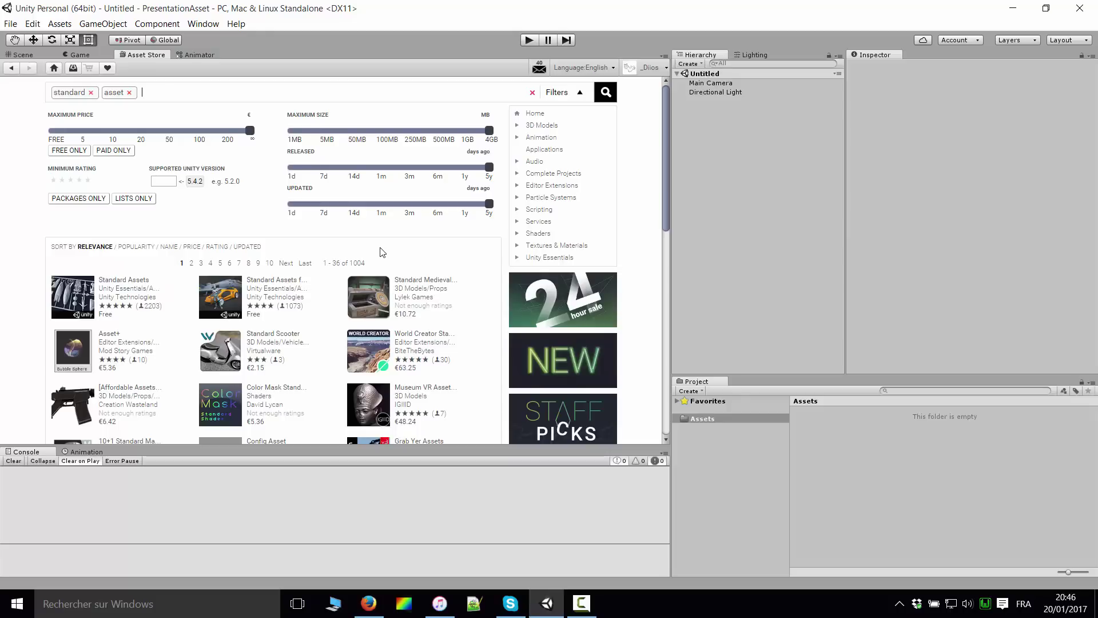
pyautogui.click(121, 279)
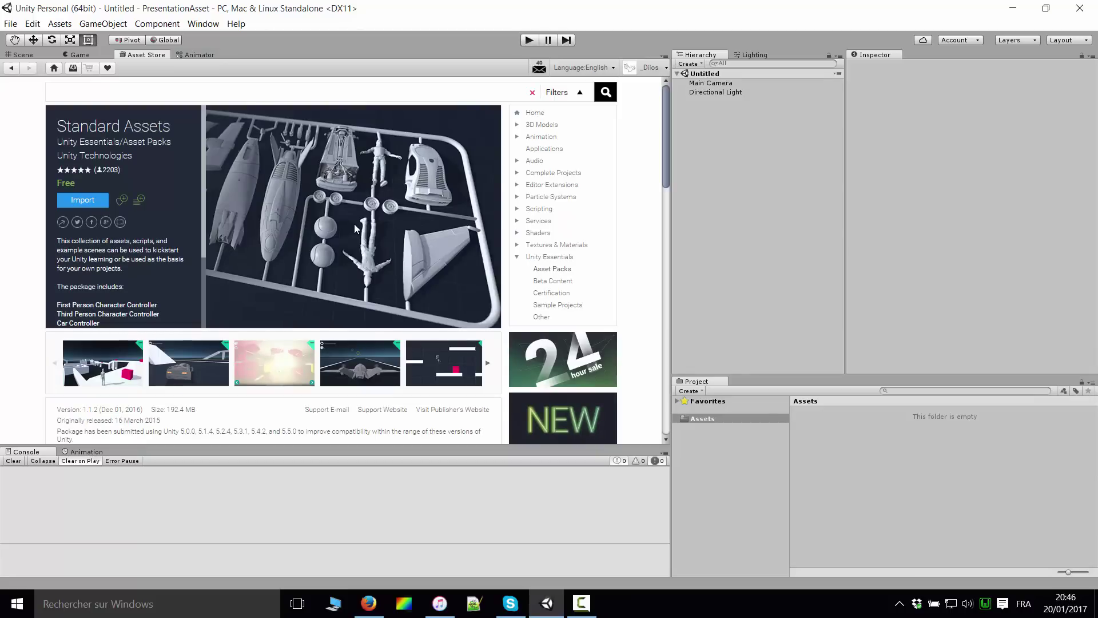
# Scroll through the Standard Assets package description and page details
pyautogui.scroll(-2, 348, 237)
pyautogui.scroll(2, 125, 211)
pyautogui.scroll(-2, 126, 212)
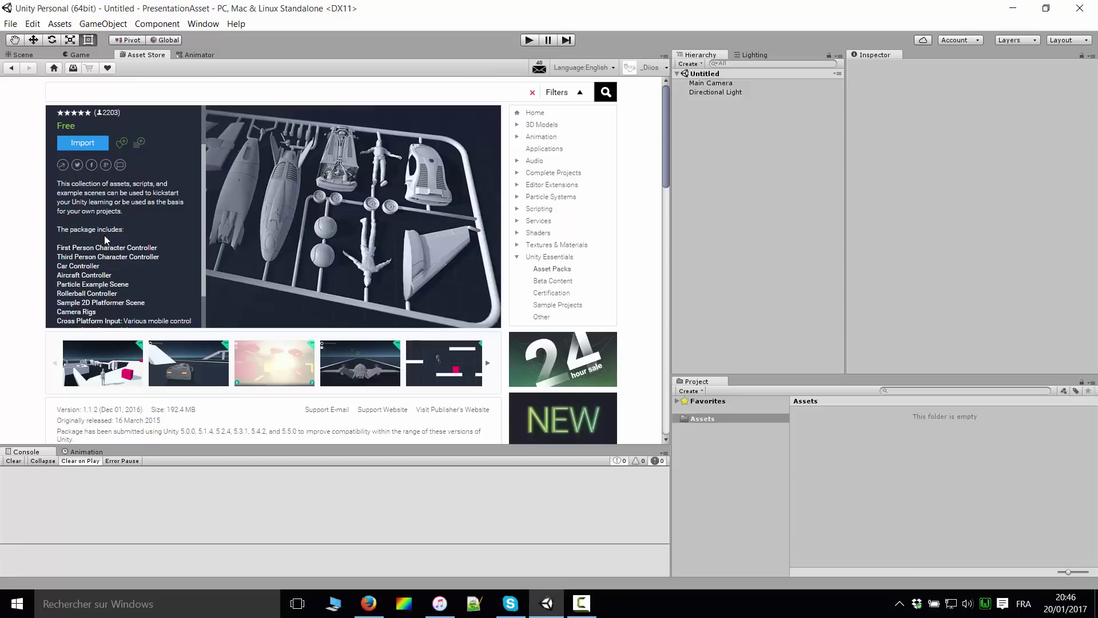
pyautogui.scroll(-1, 141, 250)
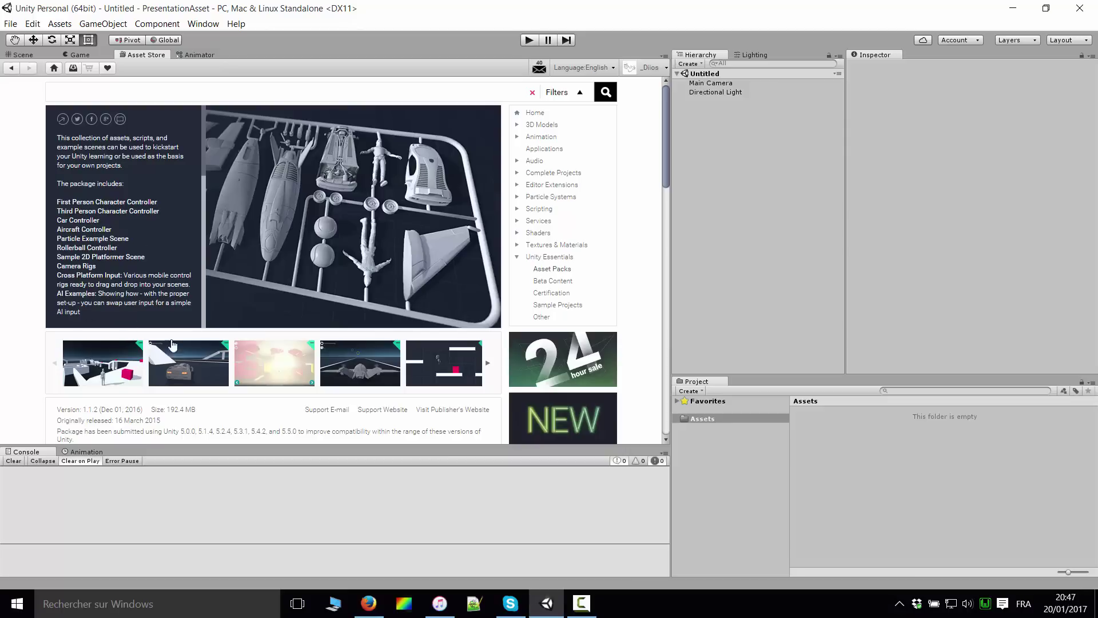
pyautogui.scroll(-4, 387, 301)
pyautogui.scroll(-10, 399, 376)
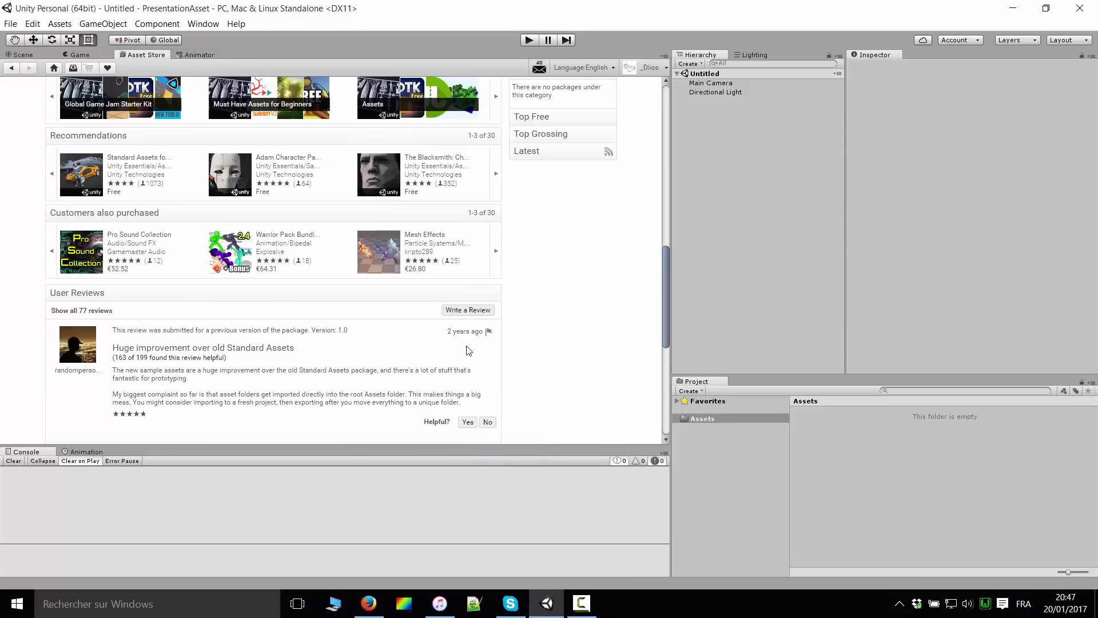
pyautogui.scroll(10, 399, 376)
pyautogui.scroll(5, 484, 213)
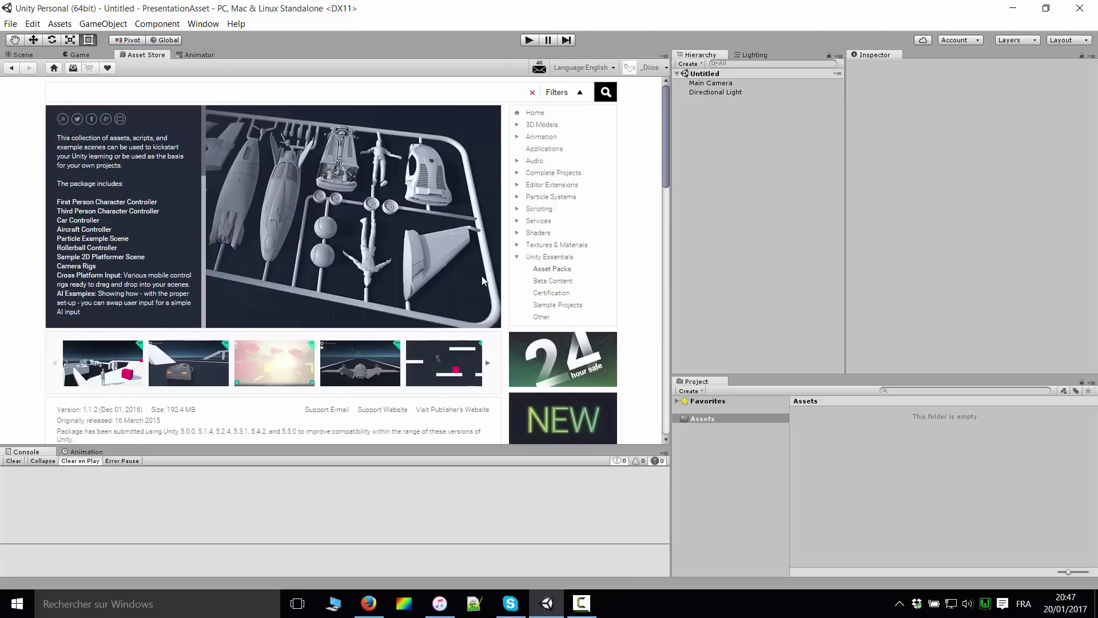
pyautogui.scroll(3, 84, 186)
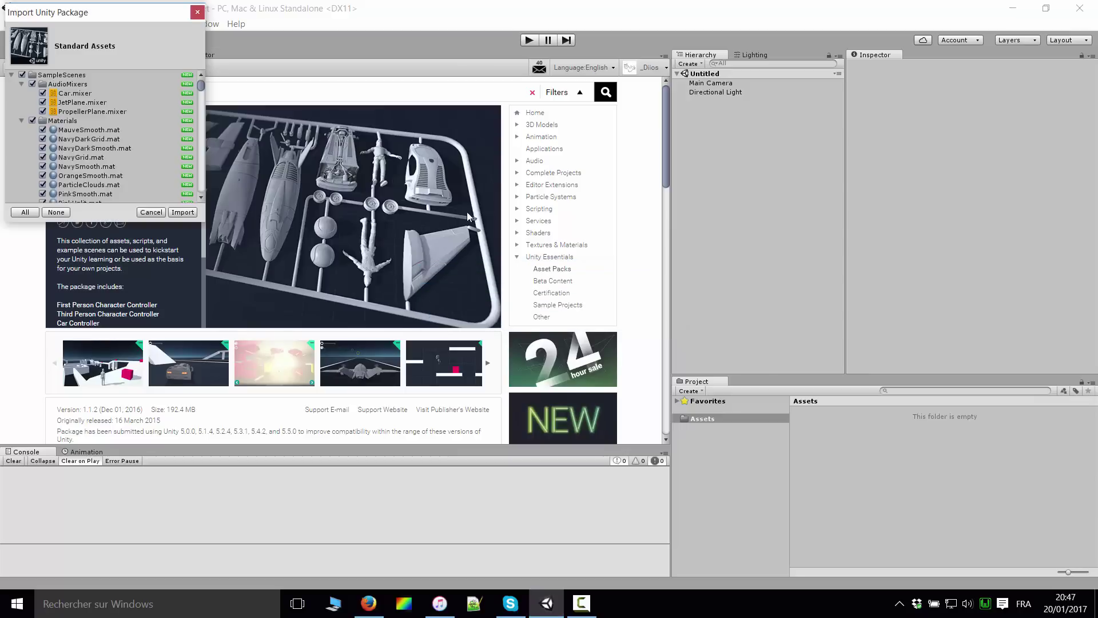
# Review the Import Unity Package file list and import every file into the project
pyautogui.moveTo(59, 20); pyautogui.dragTo(208, 163)
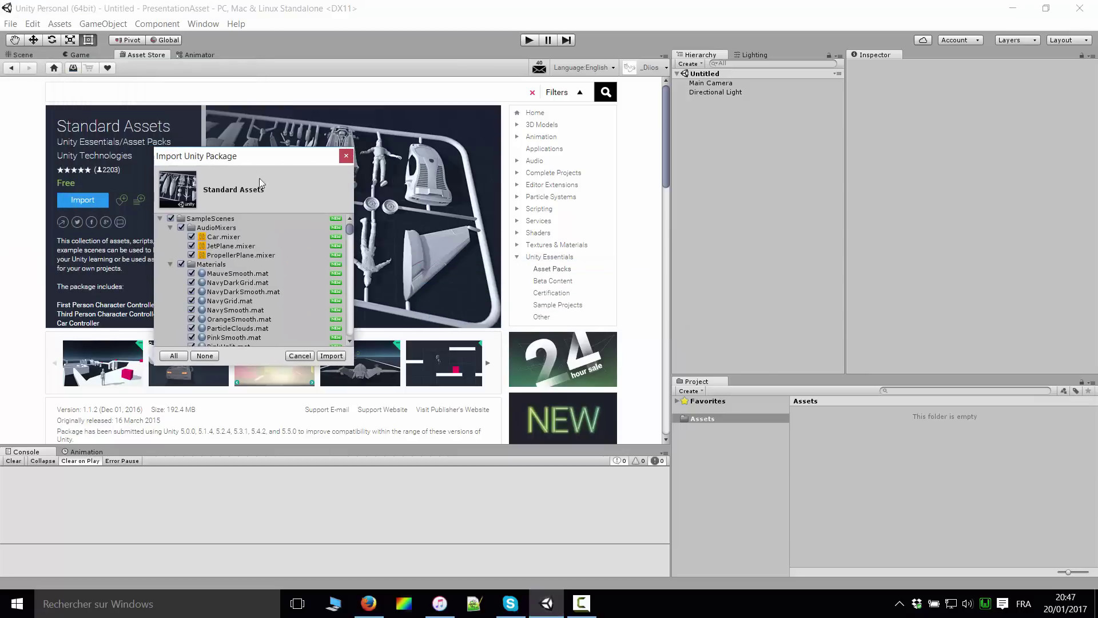
pyautogui.scroll(-5, 278, 268)
pyautogui.scroll(-5, 298, 252)
pyautogui.scroll(-5, 315, 255)
pyautogui.scroll(-5, 315, 255)
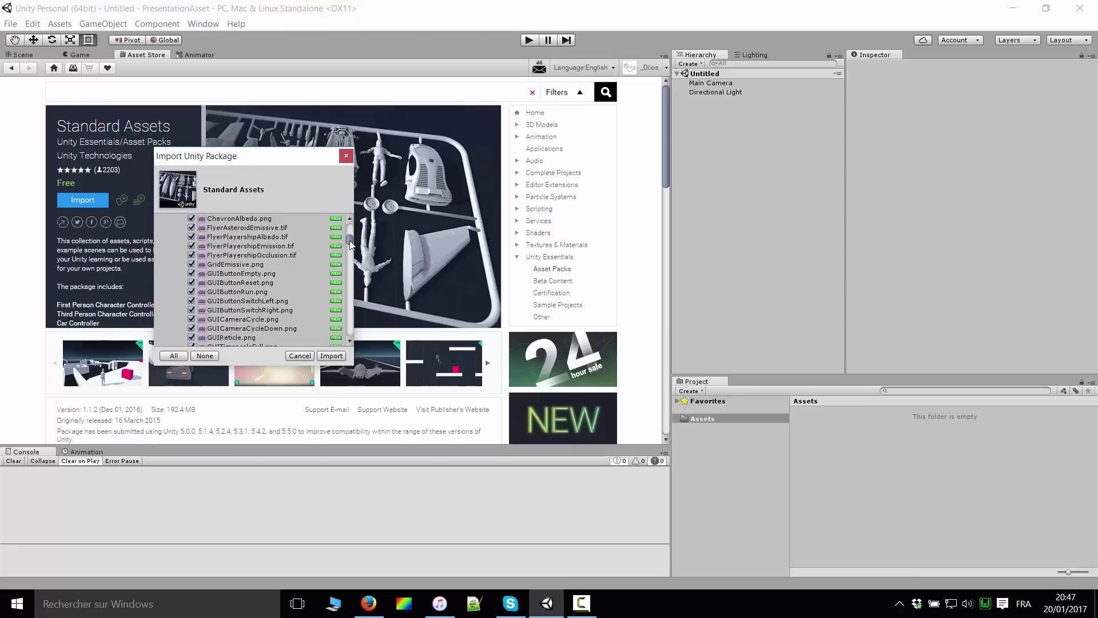
pyautogui.moveTo(351, 244)
pyautogui.mouseDown()
pyautogui.moveTo(346, 318)
pyautogui.moveTo(349, 218)
pyautogui.mouseUp()
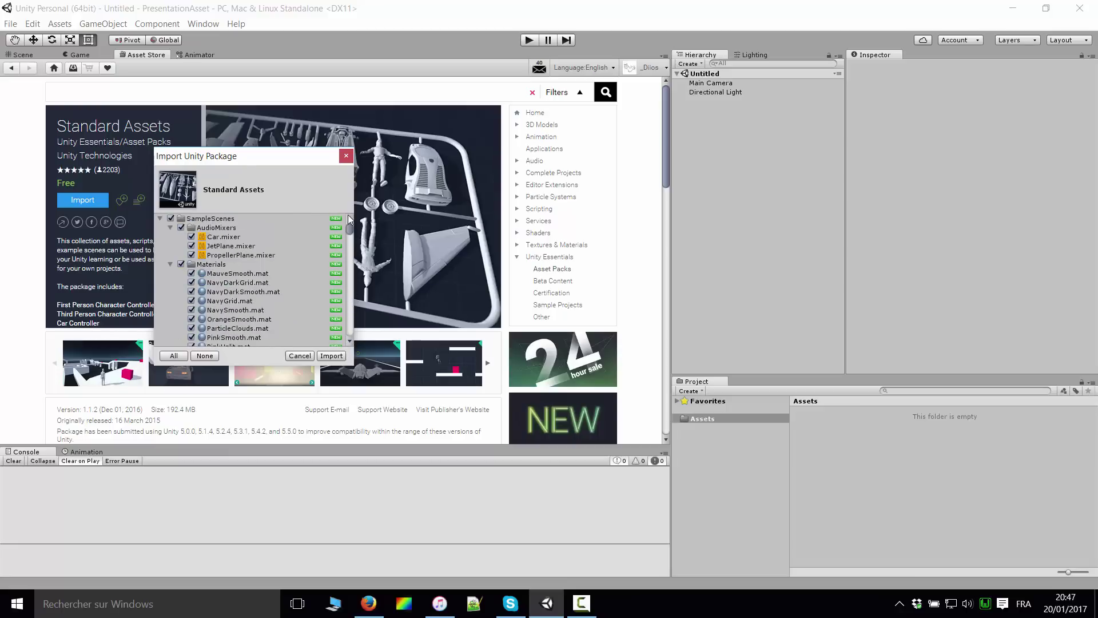
pyautogui.click(331, 356)
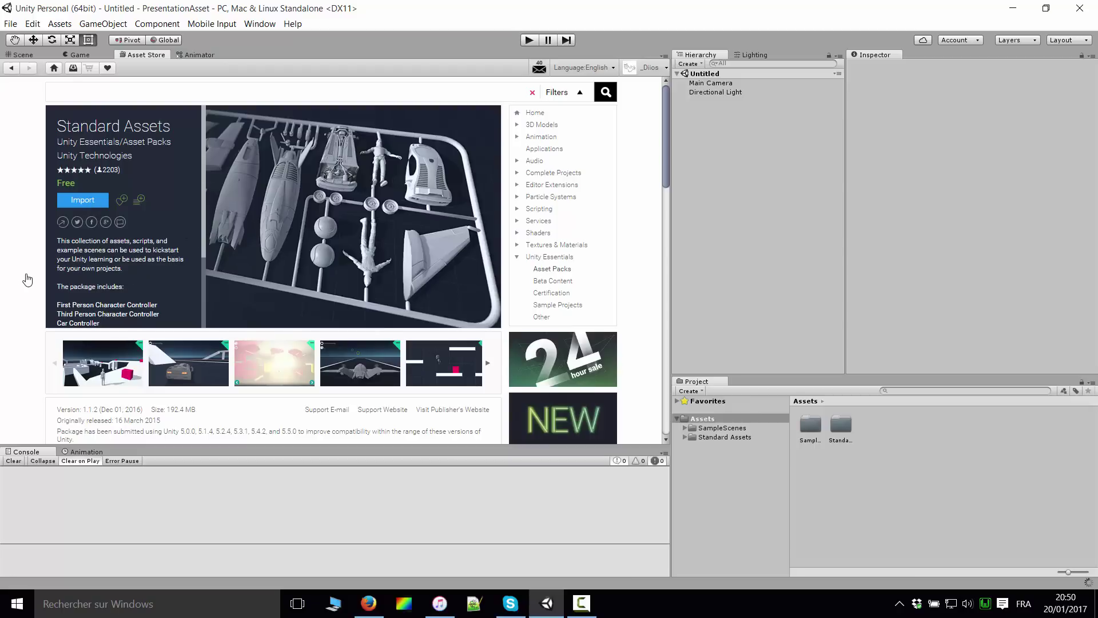
pyautogui.scroll(-2, 103, 255)
pyautogui.scroll(-2, 97, 229)
pyautogui.scroll(2, 96, 224)
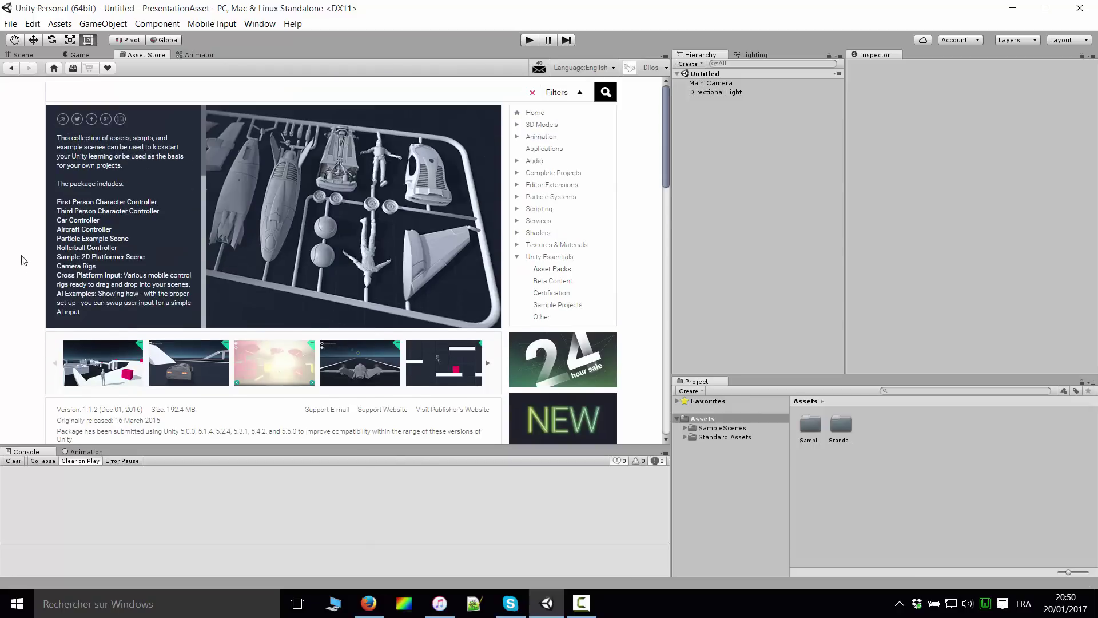
pyautogui.scroll(-1, 10, 331)
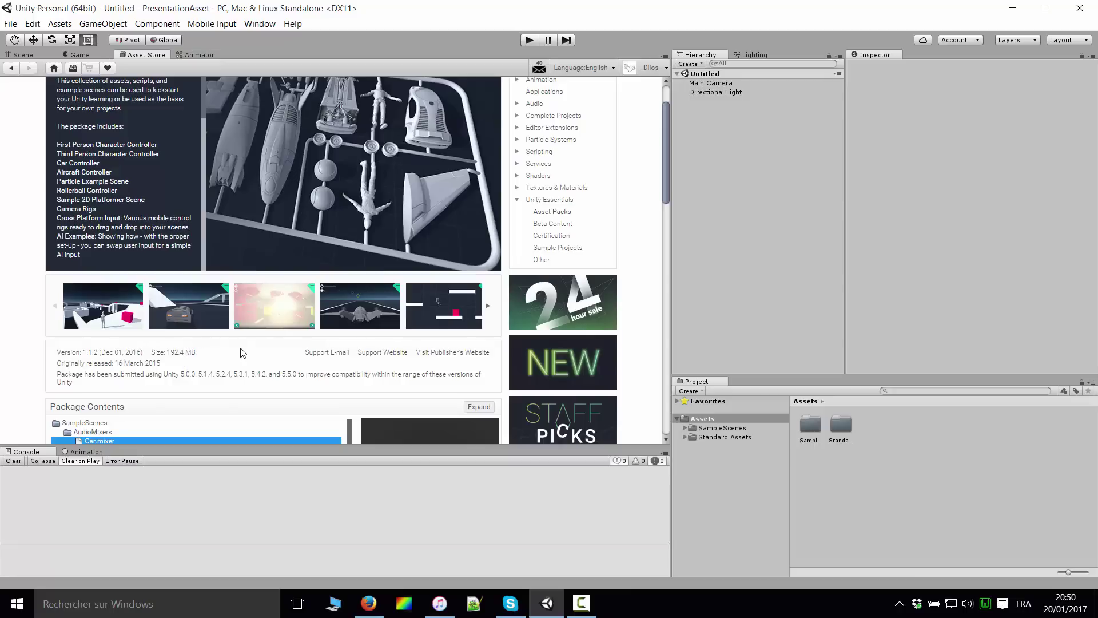
pyautogui.scroll(1, 222, 352)
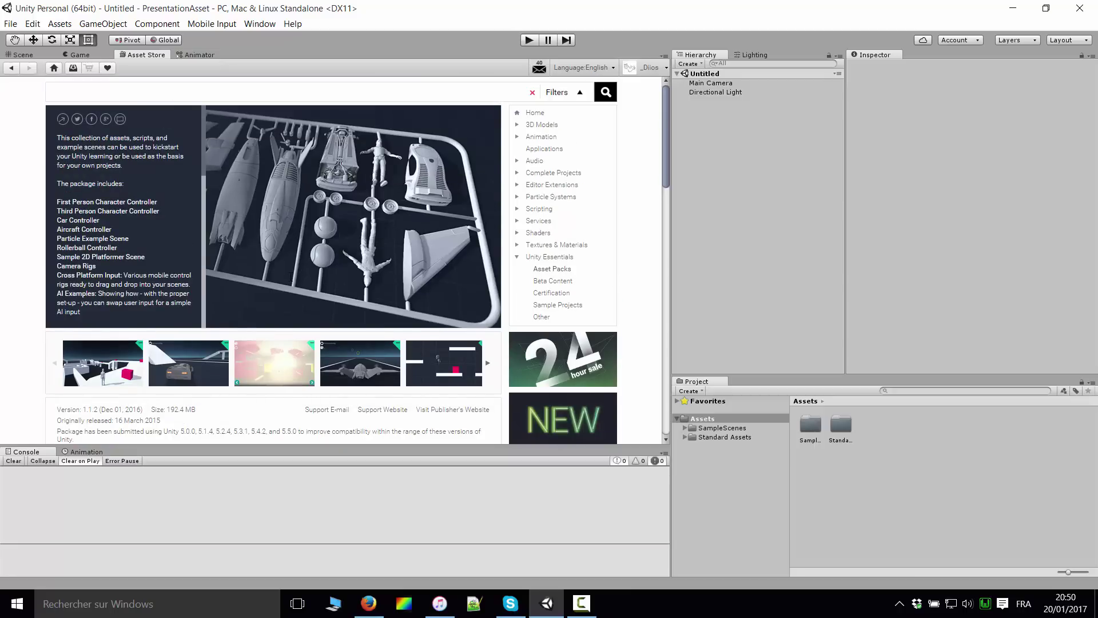
# Browse the SampleScenes subfolders: AudioMixers, Prefabs, Scenes, Shaders and Scripts
pyautogui.click(35, 55)
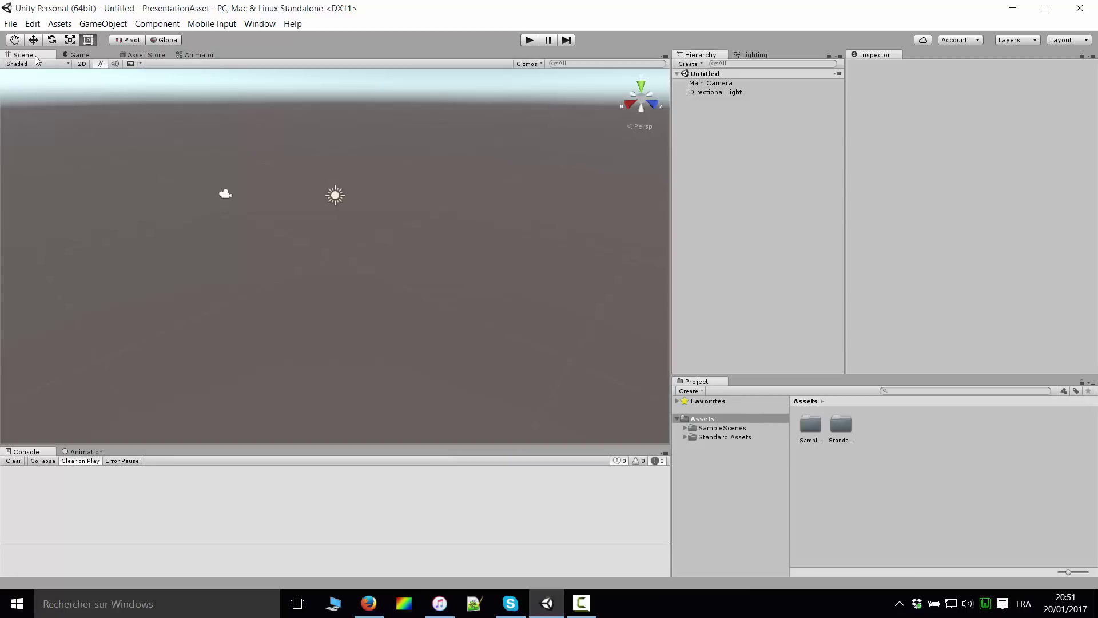
pyautogui.click(719, 437)
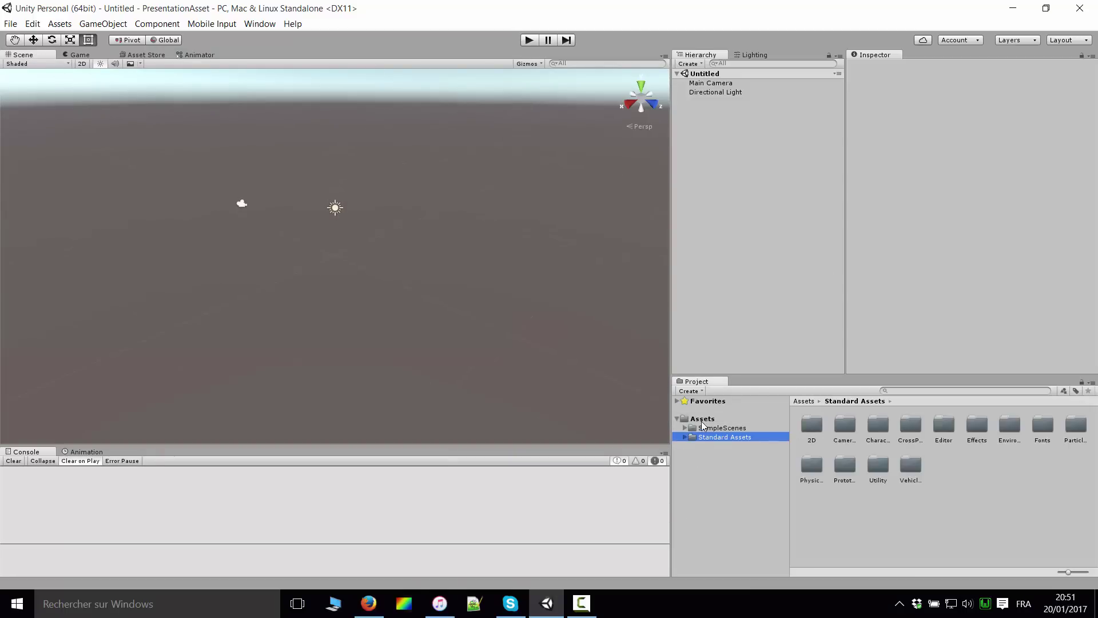
pyautogui.click(704, 427)
pyautogui.scroll(2, 472, 366)
pyautogui.click(687, 427)
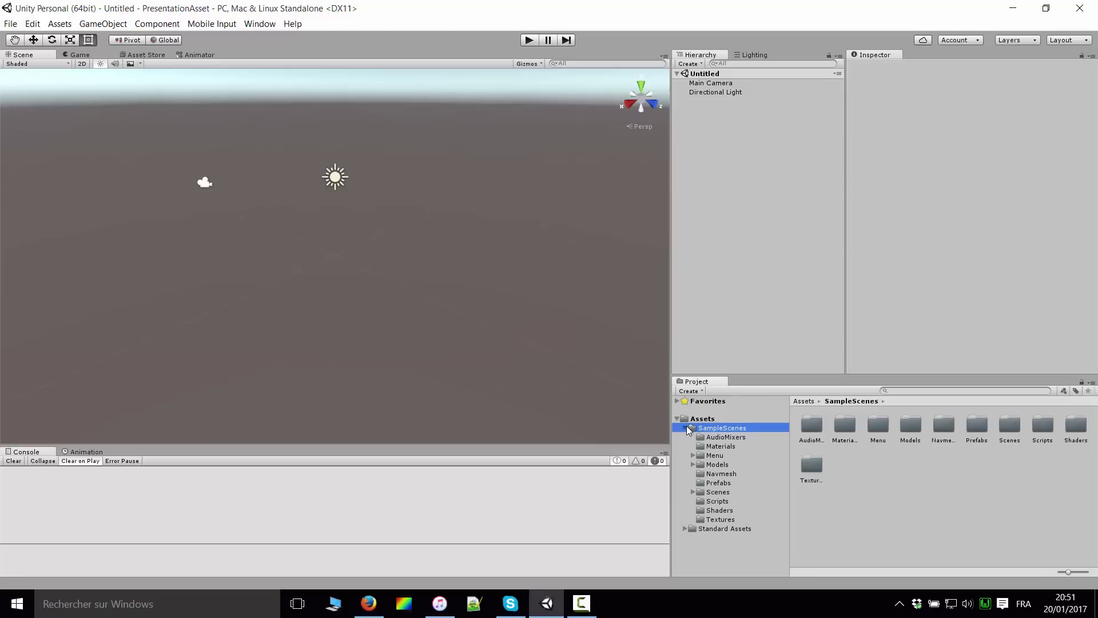
pyautogui.click(700, 437)
pyautogui.click(715, 482)
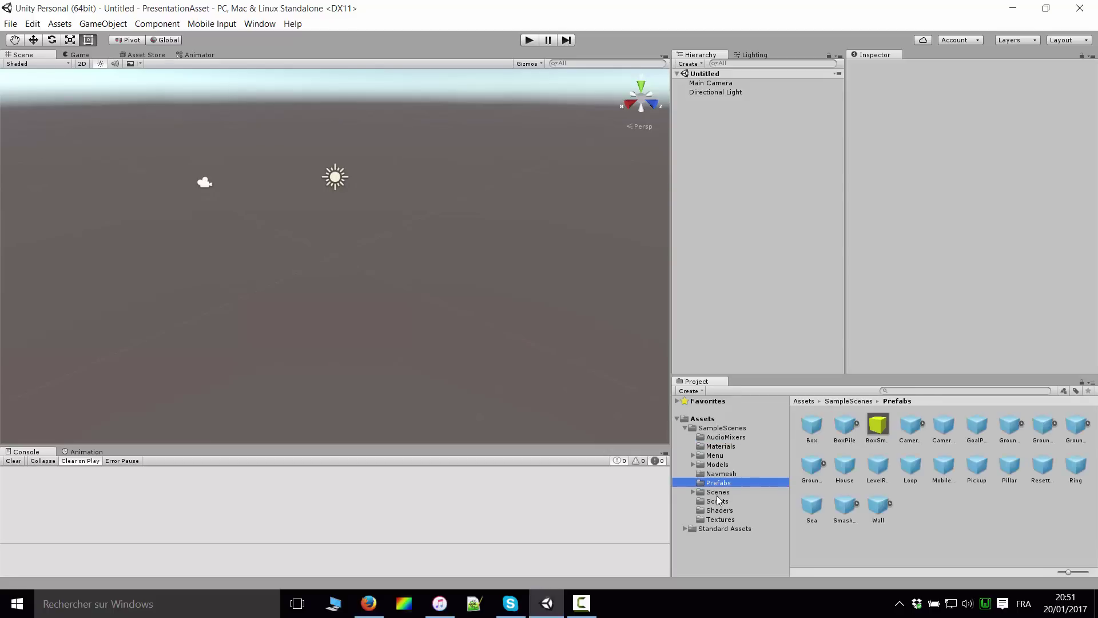
pyautogui.click(717, 495)
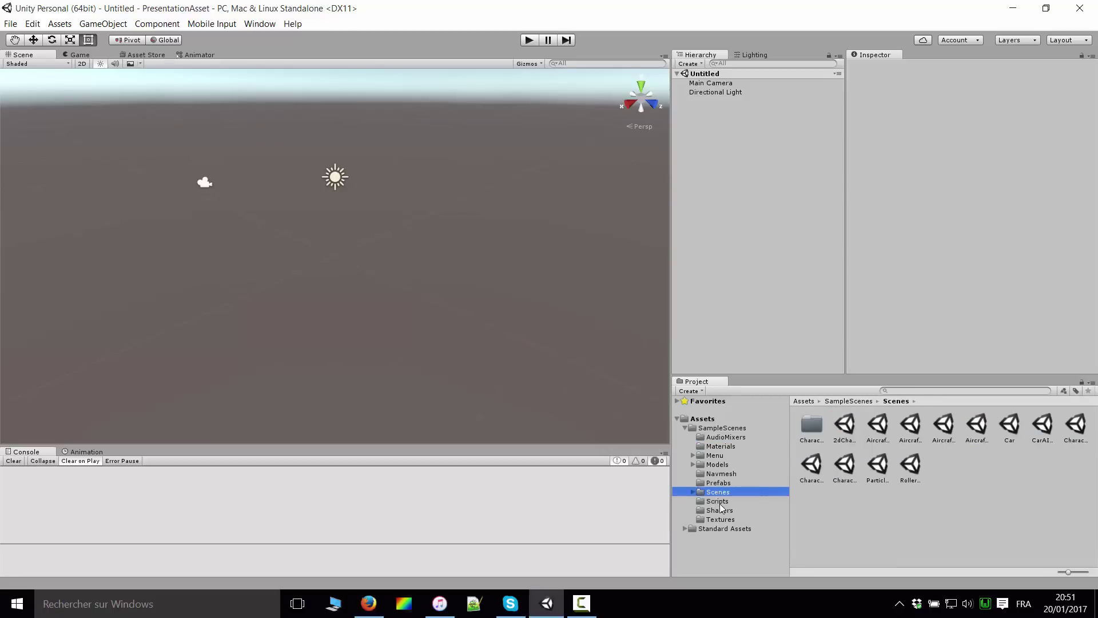
pyautogui.click(720, 510)
pyautogui.click(718, 501)
pyautogui.click(718, 492)
# Expand Standard Assets and step through its 2D and Cameras subfolders
pyautogui.click(707, 529)
pyautogui.click(685, 528)
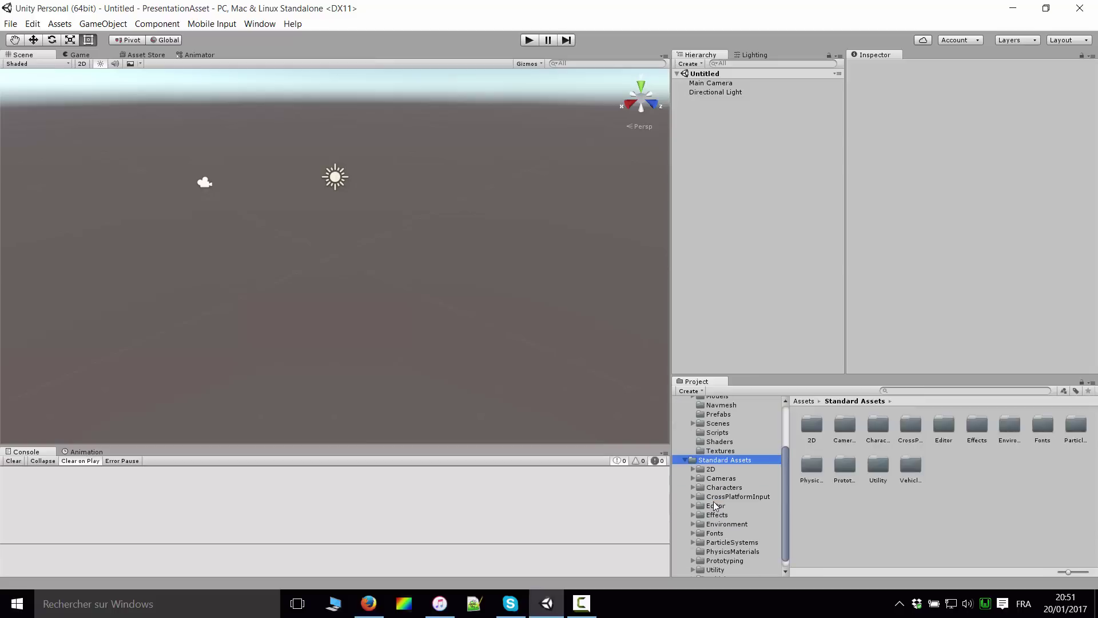
pyautogui.press('Down')
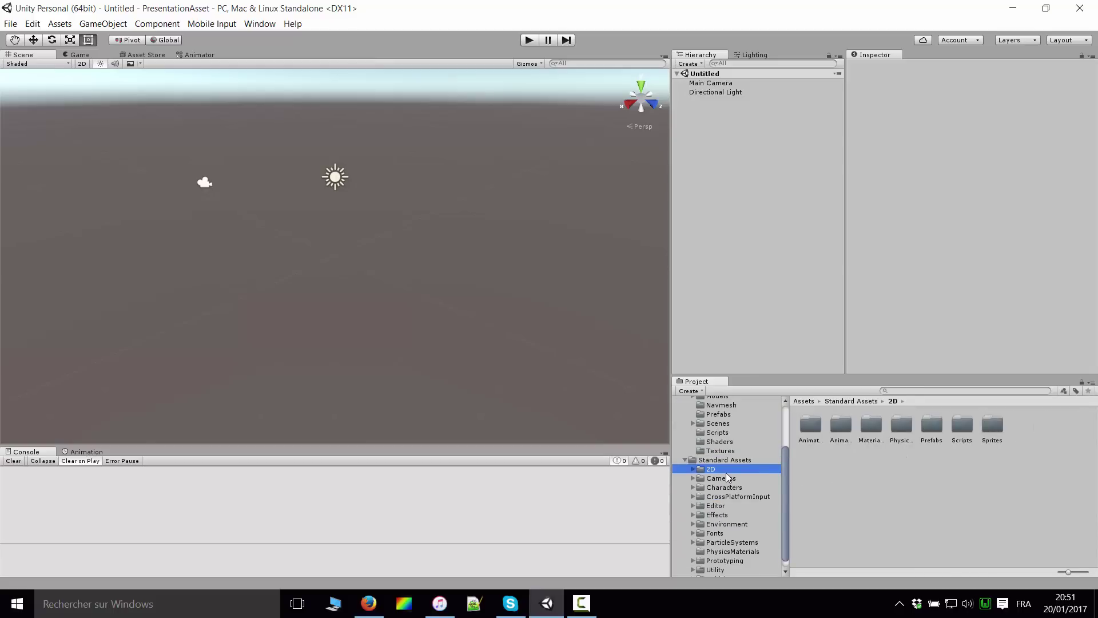
pyautogui.press('Down')
pyautogui.press('Down')
pyautogui.press('Up')
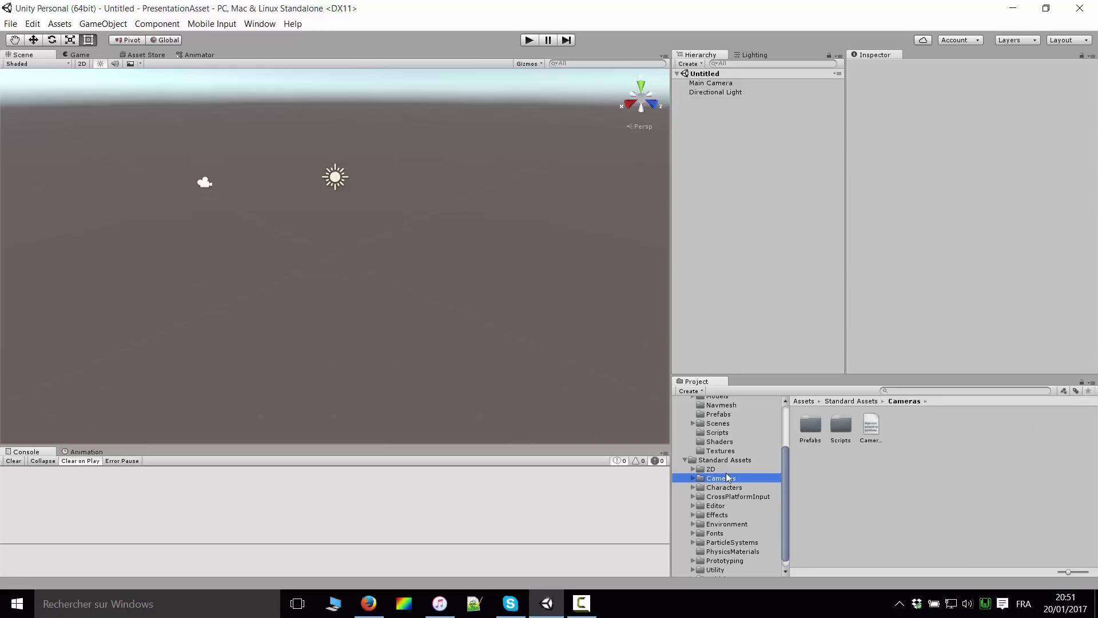
pyautogui.press('Left')
pyautogui.scroll(3, 727, 476)
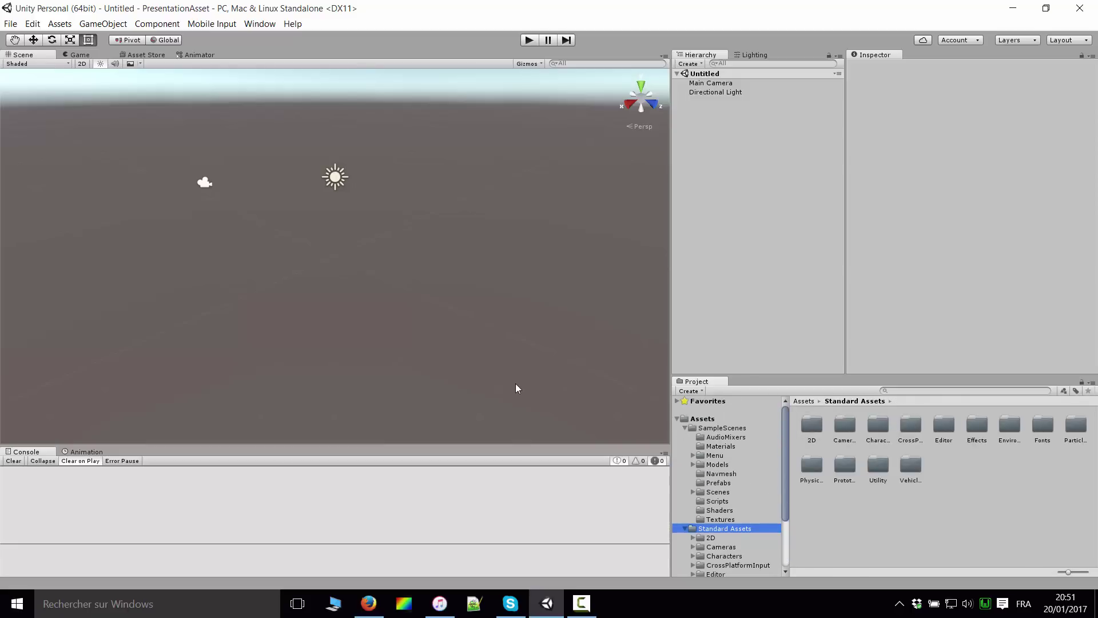
pyautogui.scroll(-3, 703, 399)
pyautogui.scroll(3, 735, 455)
pyautogui.scroll(1, 324, 188)
# Show the Scenes folder, collapse Standard Assets and select the 2dCharacter scene
pyautogui.keyDown('alt'); pyautogui.moveTo(324, 189); pyautogui.dragTo(325, 177); pyautogui.keyUp('alt')
pyautogui.click(103, 23)
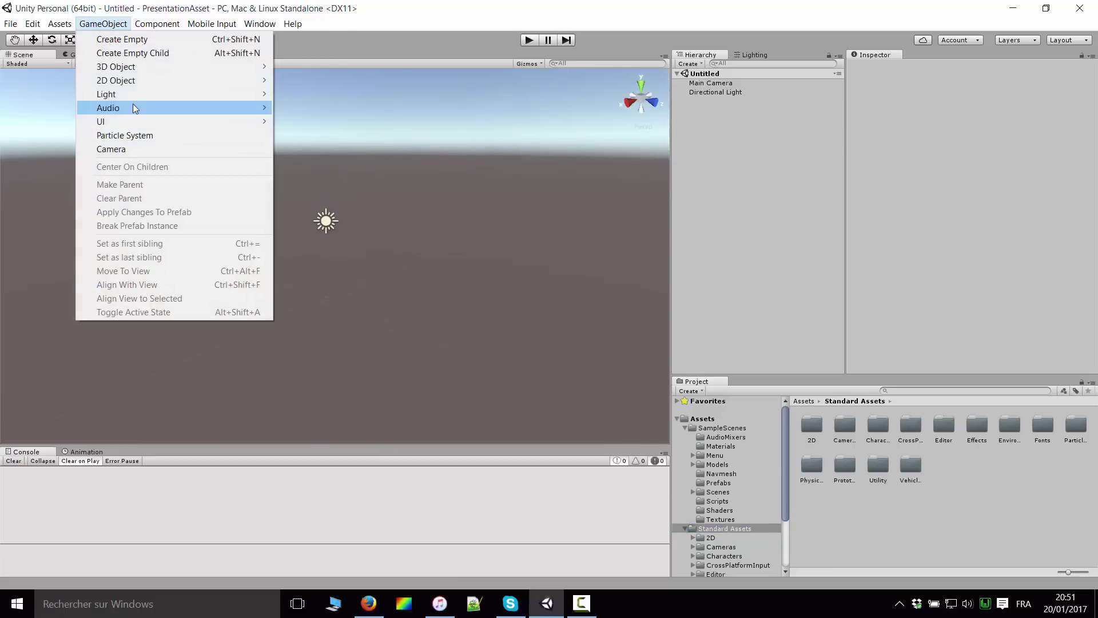
pyautogui.click(718, 493)
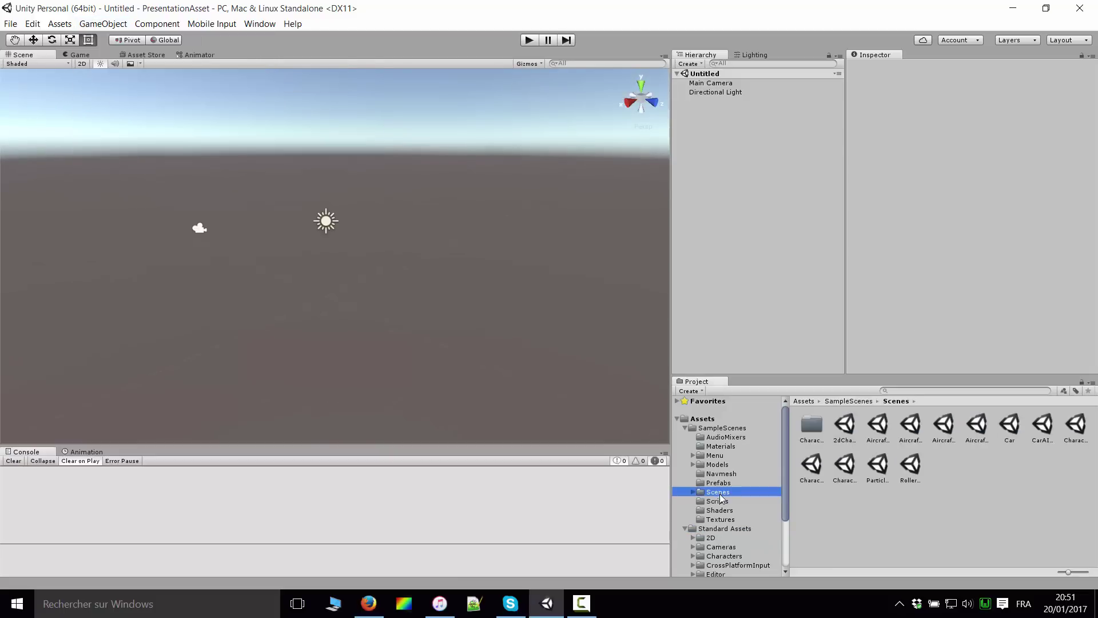
pyautogui.click(690, 528)
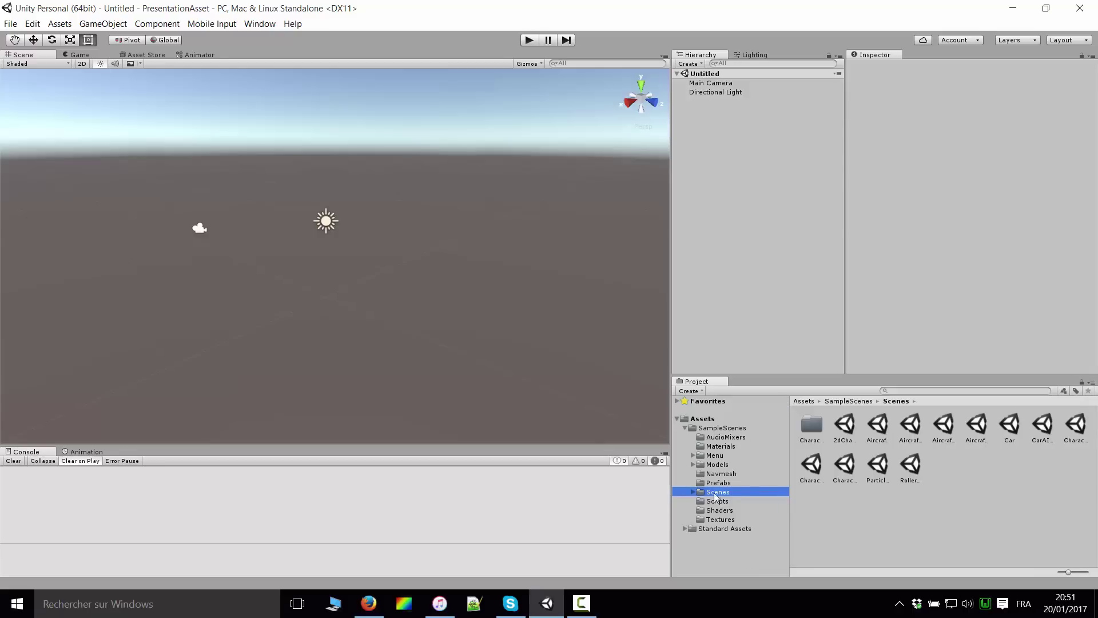
pyautogui.click(846, 428)
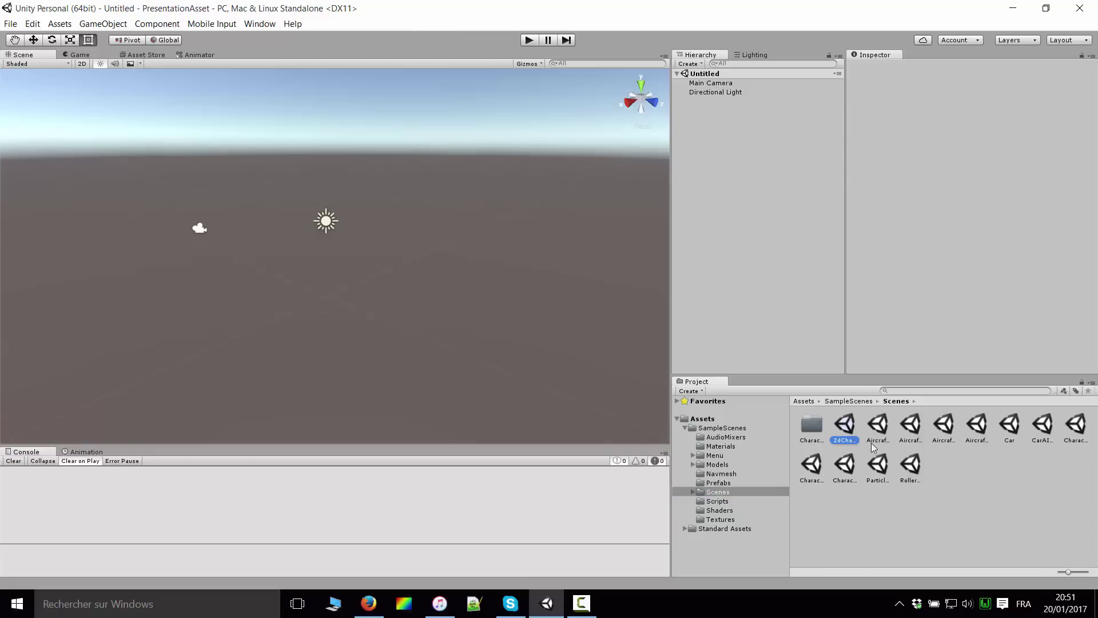
# Open the 2dCharacter scene and pull the view back over the whole level
pyautogui.doubleClick(845, 426)
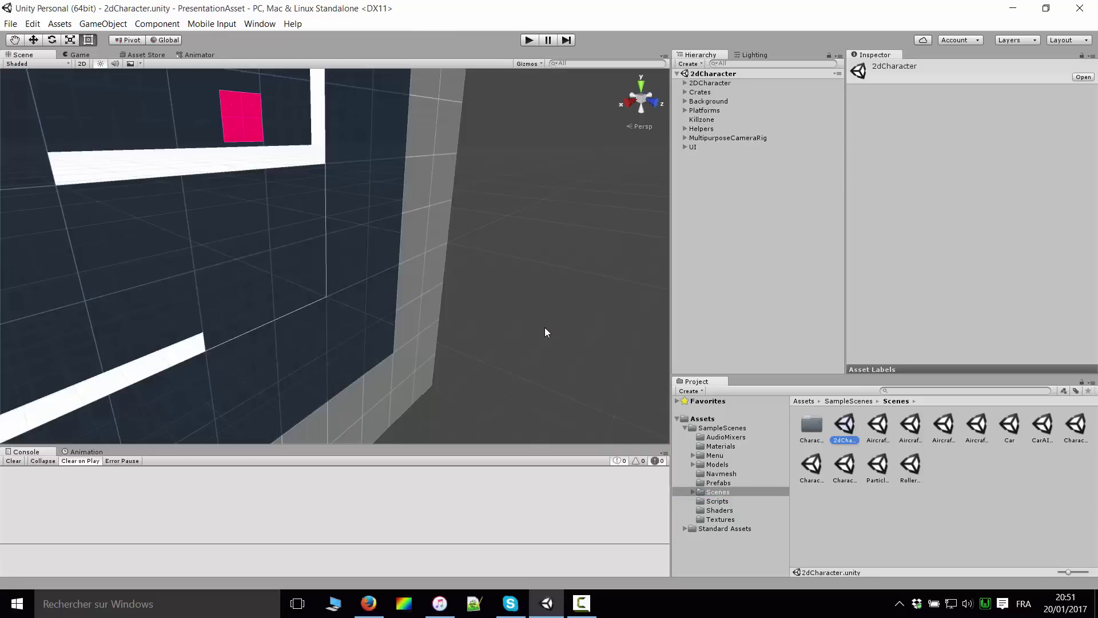
pyautogui.moveTo(544, 332)
pyautogui.keyDown('alt'); pyautogui.mouseDown()
pyautogui.moveTo(350, 281)
pyautogui.moveTo(506, 355)
pyautogui.mouseUp(); pyautogui.keyUp('alt')
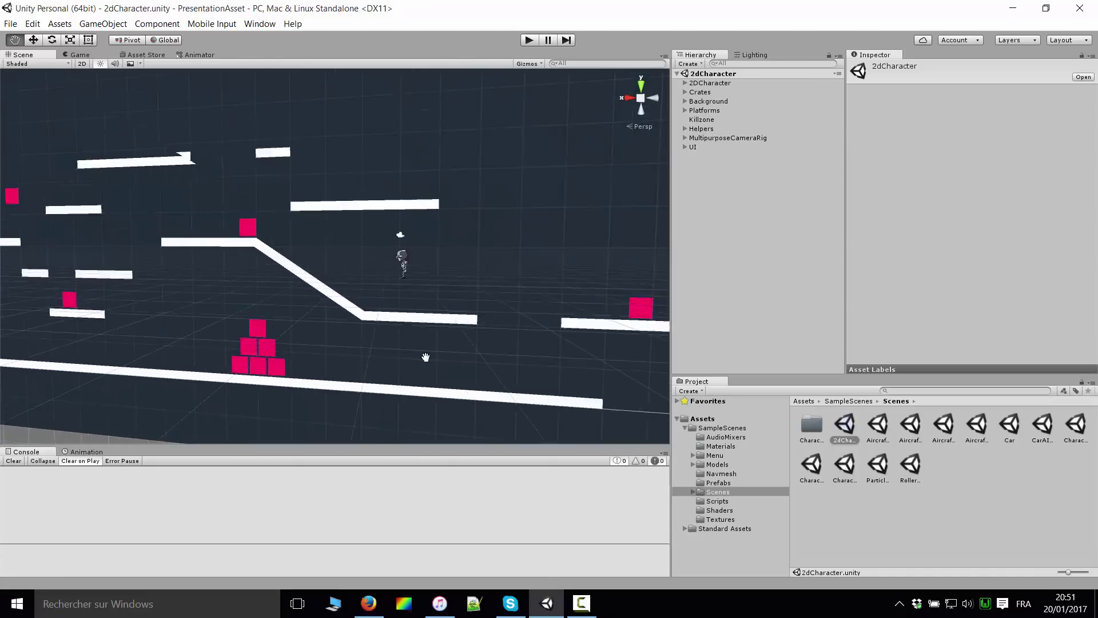
pyautogui.scroll(-3, 506, 360)
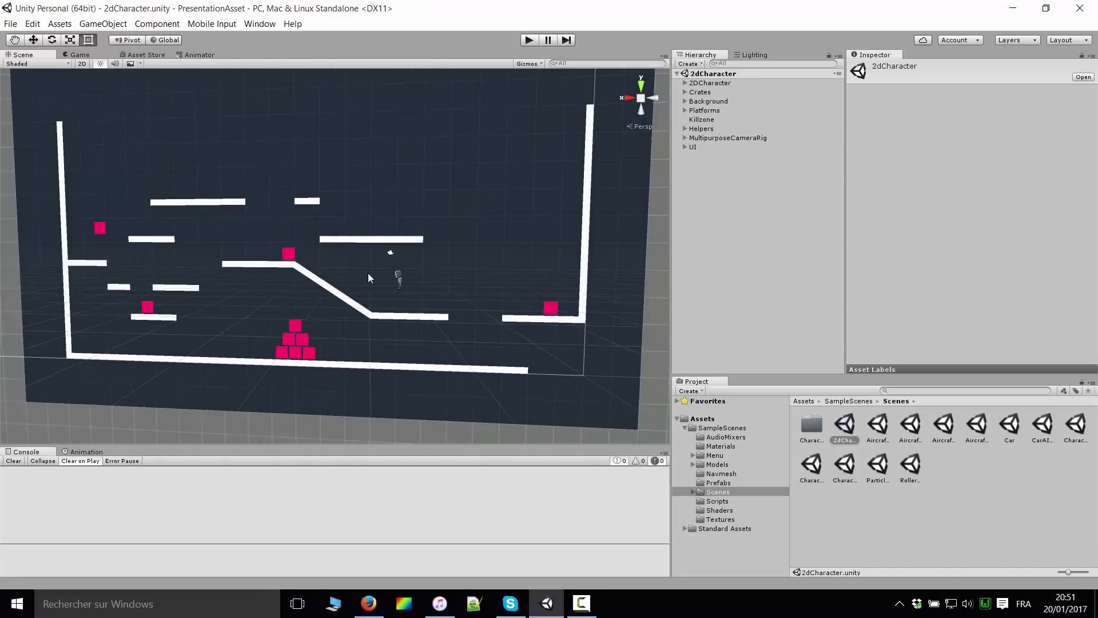
pyautogui.scroll(1, 370, 280)
pyautogui.scroll(3, 372, 286)
pyautogui.scroll(3, 375, 293)
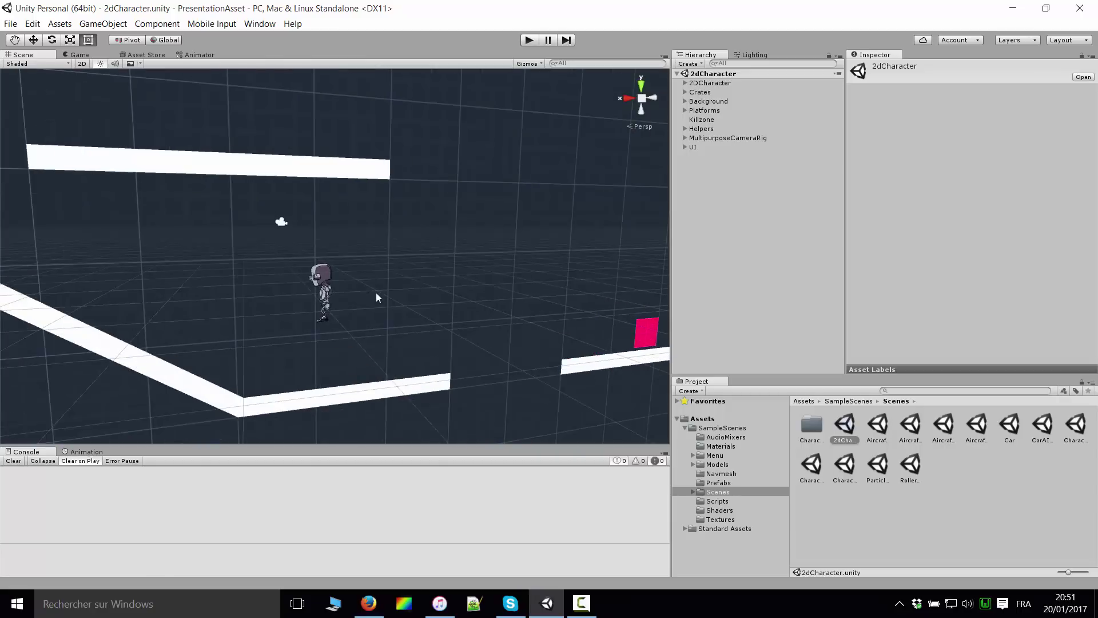
# Inspect MobileSingleStickControl under UI, collapse the UI group, and orbit to a frontal view
pyautogui.click(323, 292)
pyautogui.scroll(-1, 513, 319)
pyautogui.scroll(-3, 494, 323)
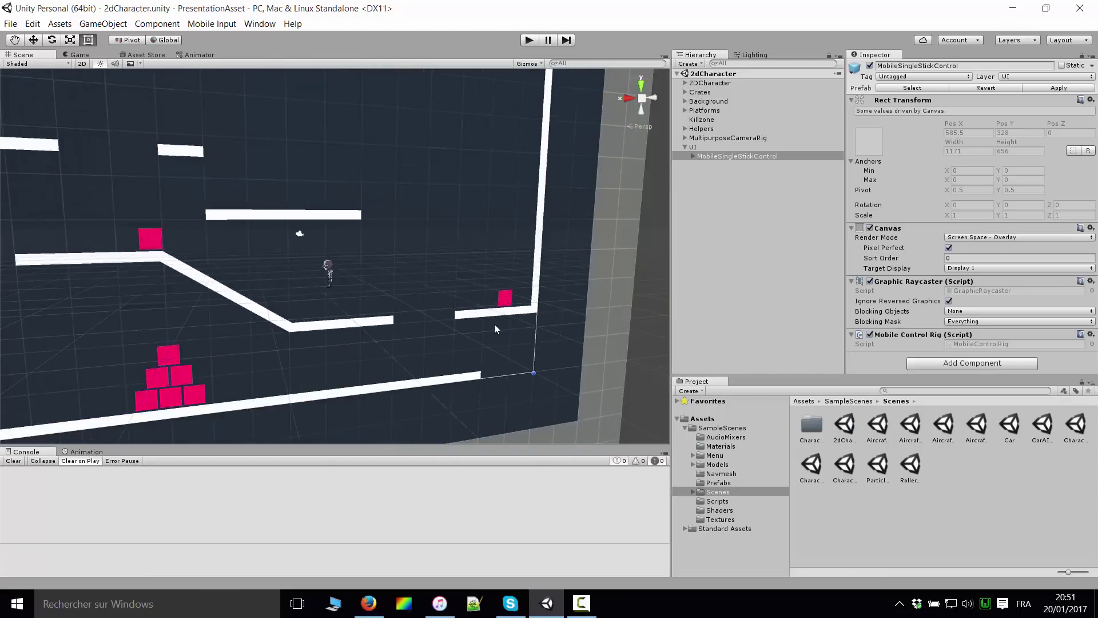
pyautogui.scroll(-3, 494, 323)
pyautogui.scroll(-2, 344, 276)
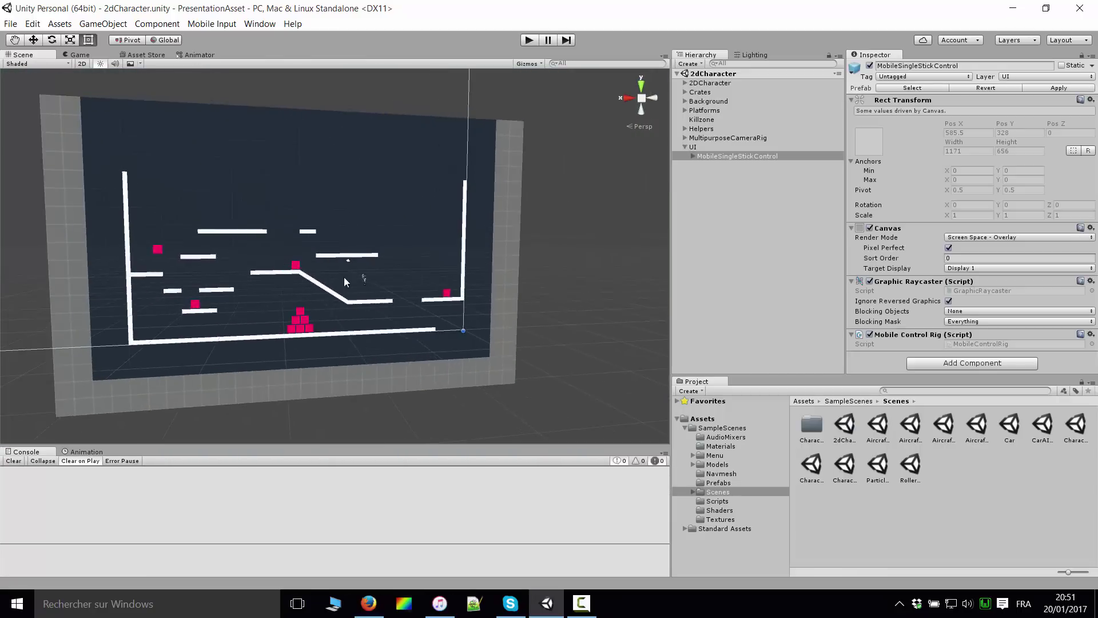
pyautogui.click(685, 147)
pyautogui.scroll(3, 451, 337)
pyautogui.scroll(3, 450, 337)
pyautogui.scroll(2, 467, 347)
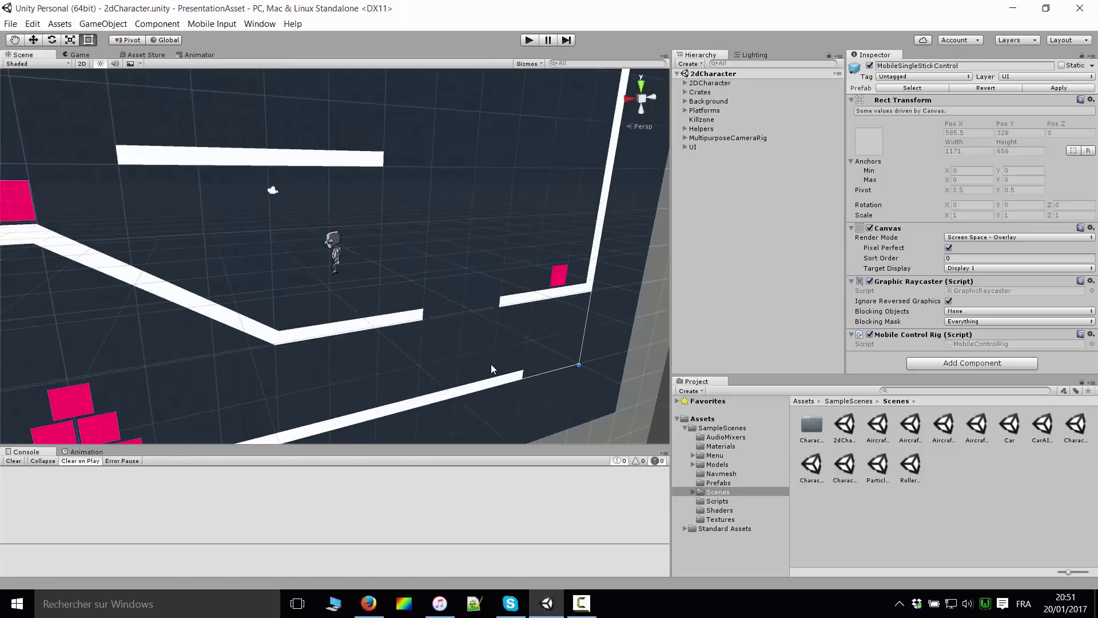
pyautogui.scroll(3, 490, 366)
pyautogui.scroll(2, 472, 357)
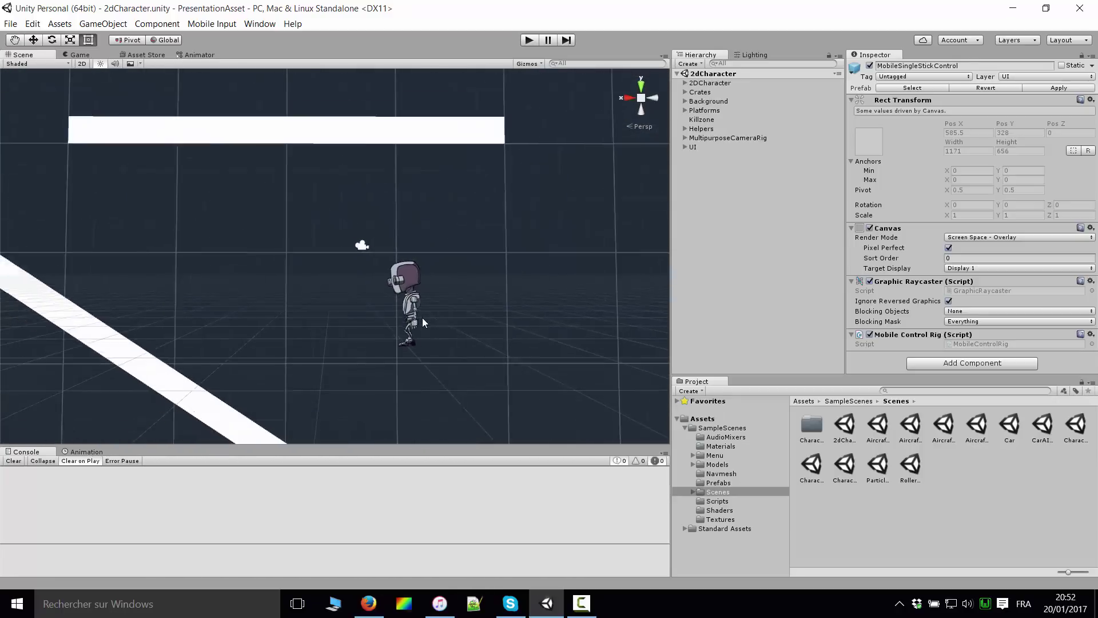
pyautogui.keyDown('alt'); pyautogui.moveTo(481, 358); pyautogui.dragTo(264, 284); pyautogui.keyUp('alt')
pyautogui.scroll(-3, 447, 242)
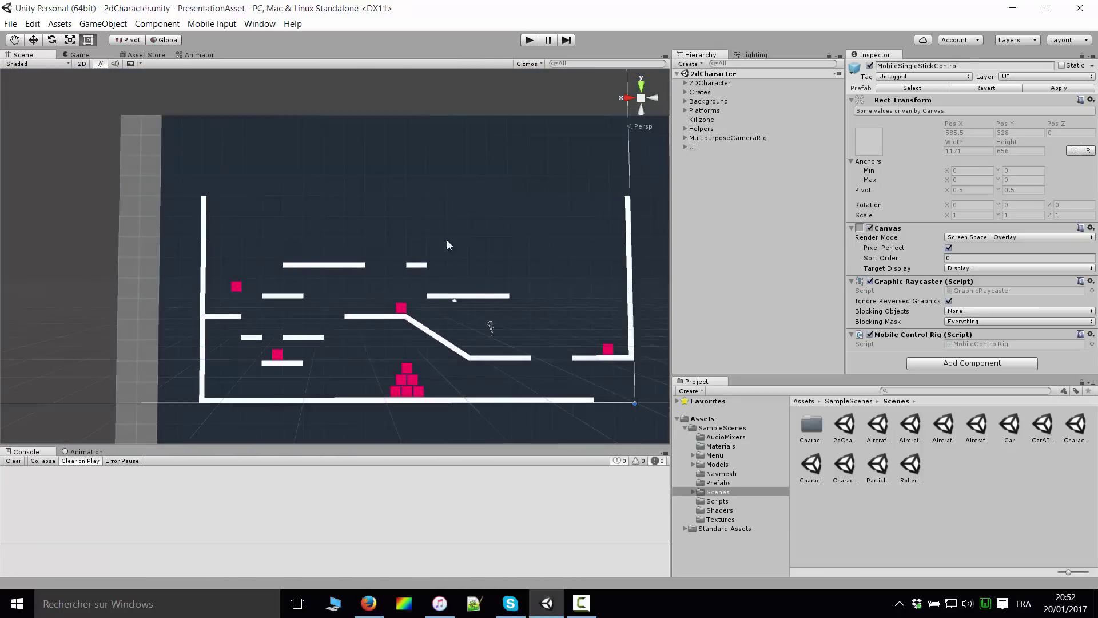
# Enter Play mode and walk the robot up the slope, jumping over the crate
pyautogui.click(535, 41)
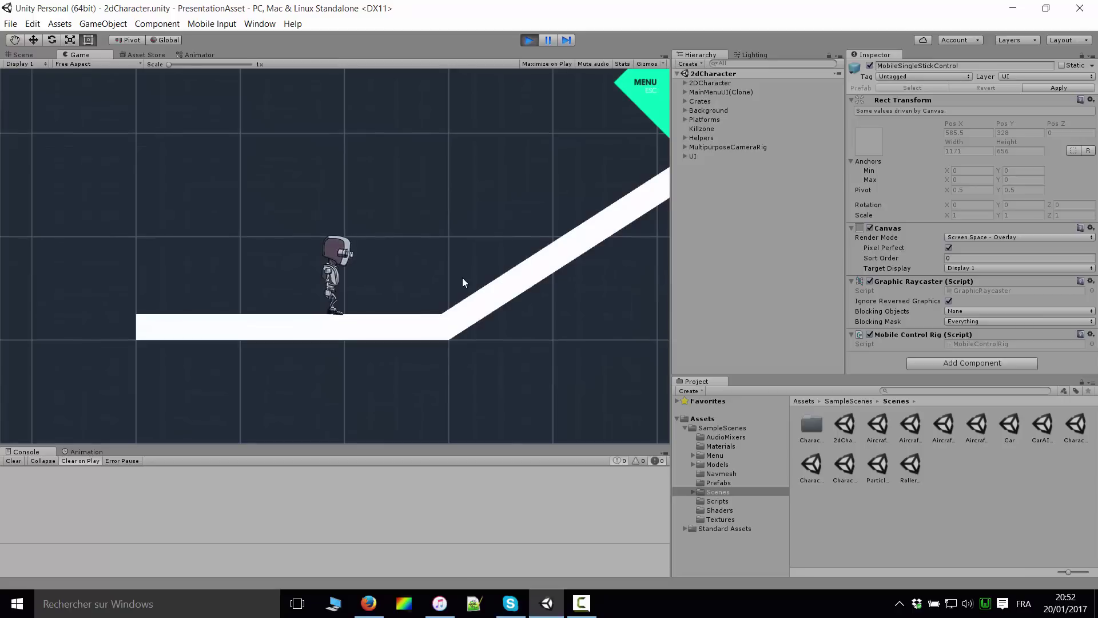
pyautogui.press('Right')
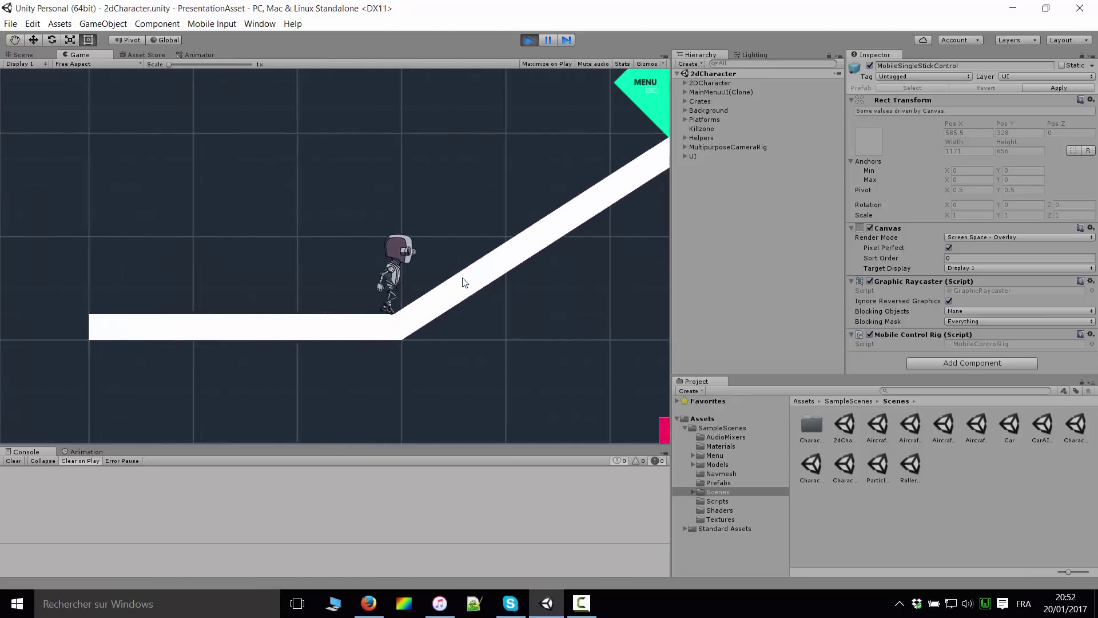
pyautogui.press('Right')
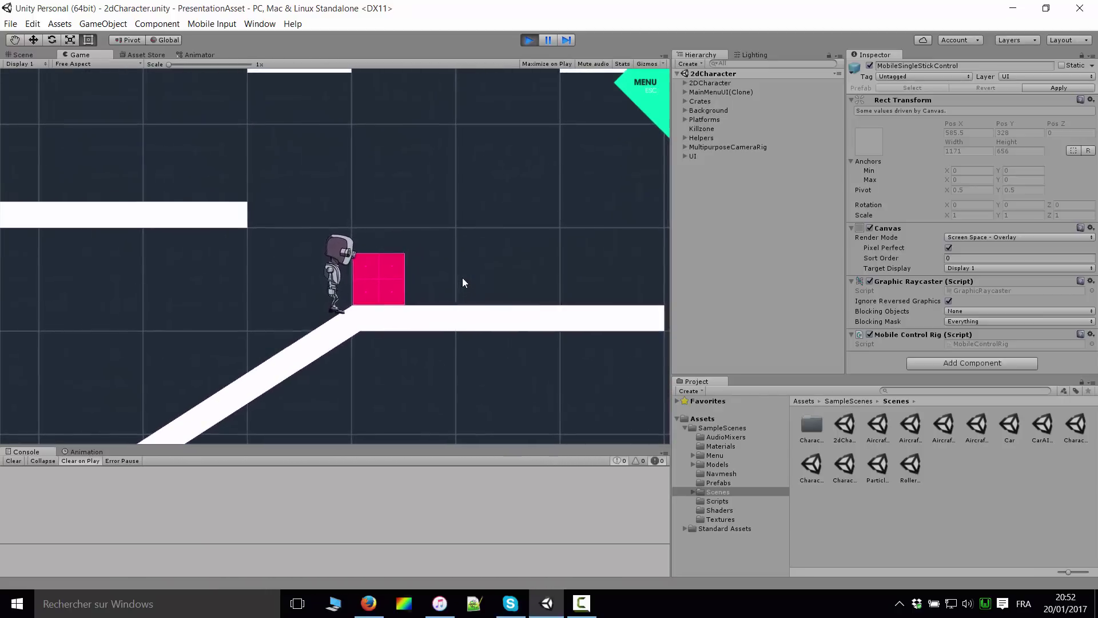
pyautogui.press('space')
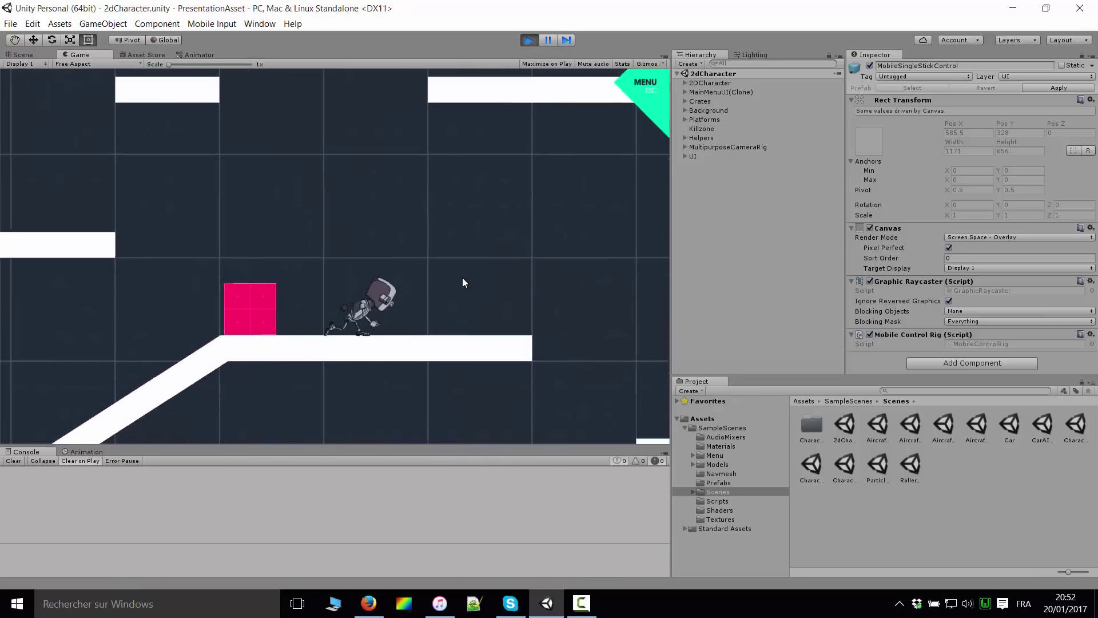
pyautogui.press('Left')
pyautogui.press('space')
pyautogui.press('space')
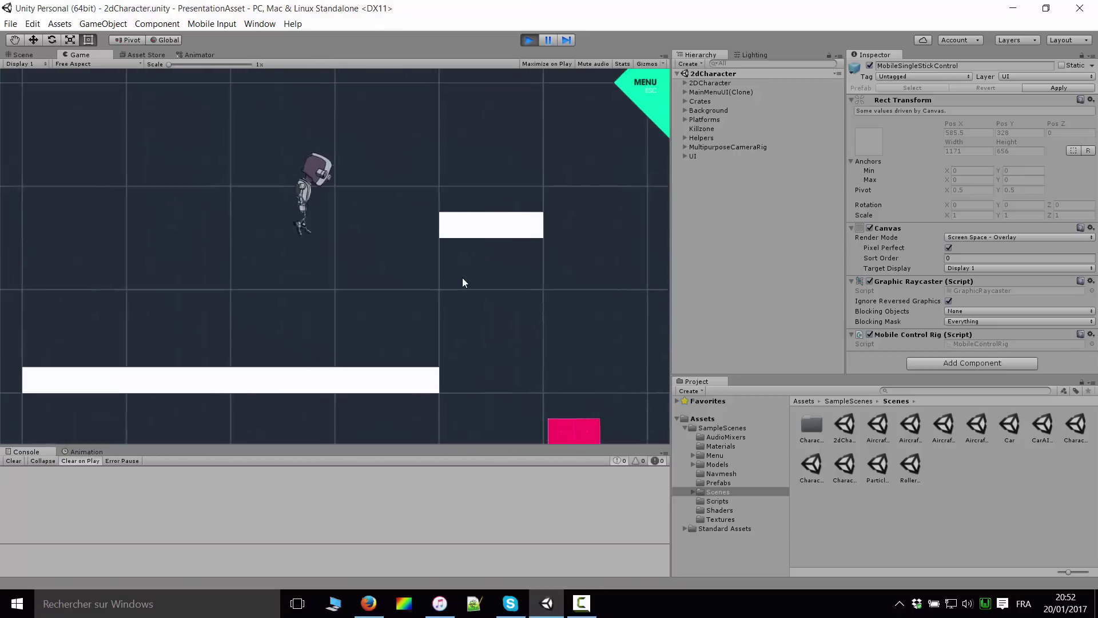
pyautogui.press('Left')
# Keep running and jumping the robot, crossing the gap after the level restarts
pyautogui.press('space')
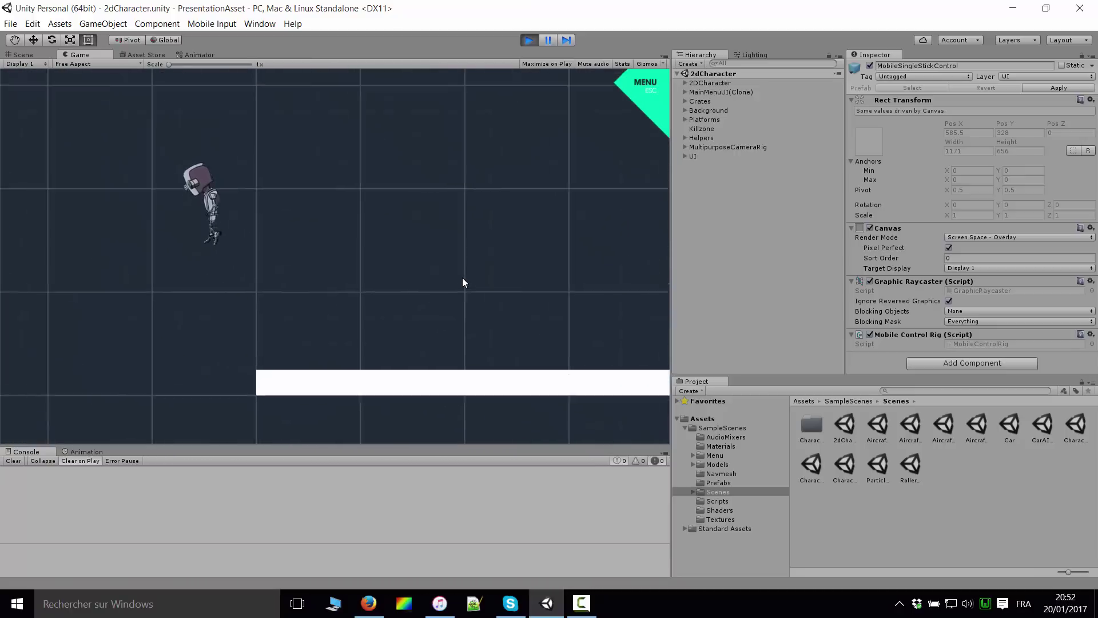
pyautogui.press('space')
pyautogui.press('Right')
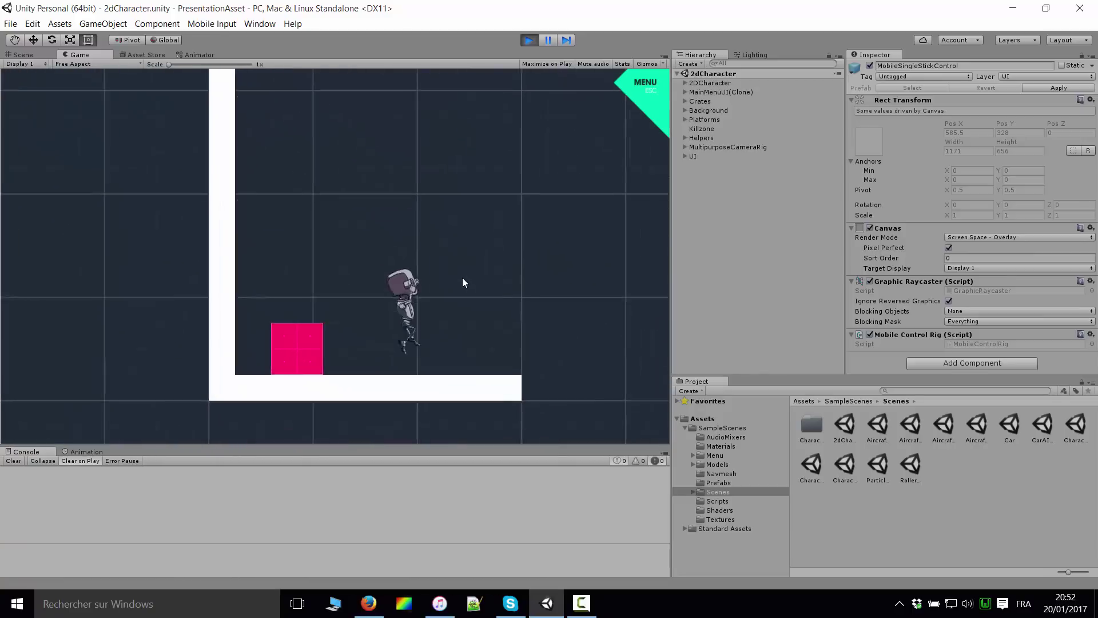
pyautogui.press('Left')
pyautogui.press('space')
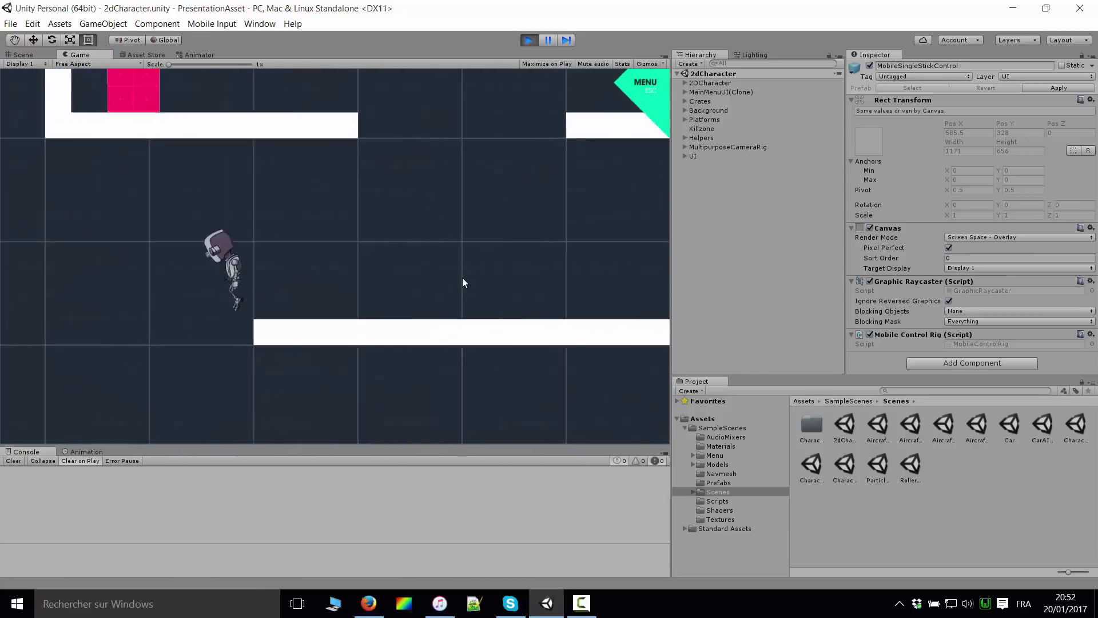
pyautogui.press('Right')
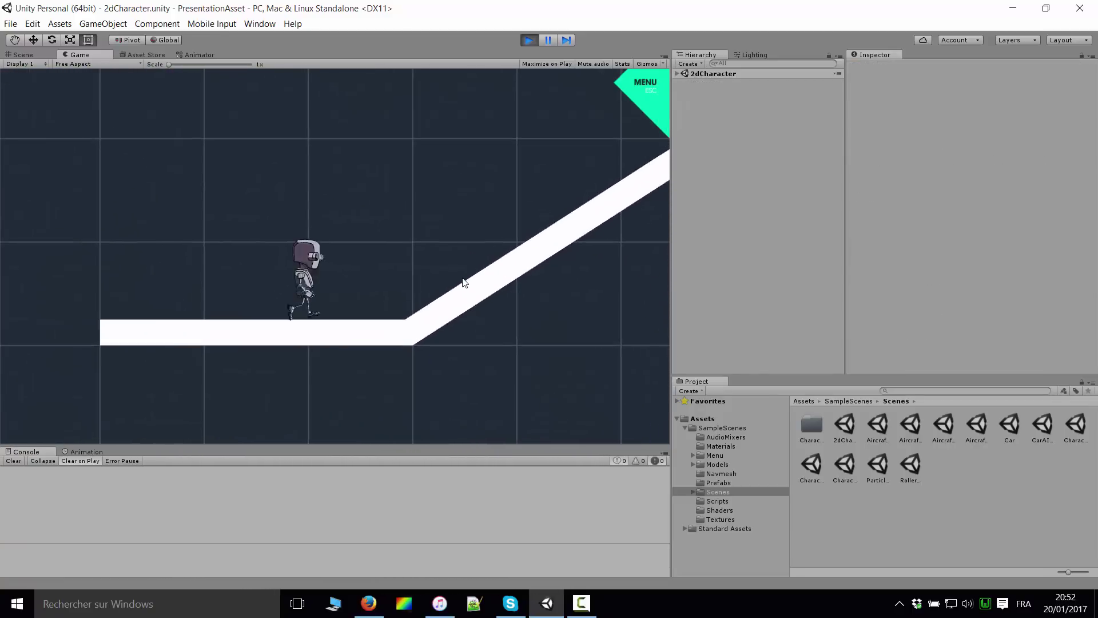
pyautogui.press('Left')
pyautogui.press('space')
pyautogui.press('Right')
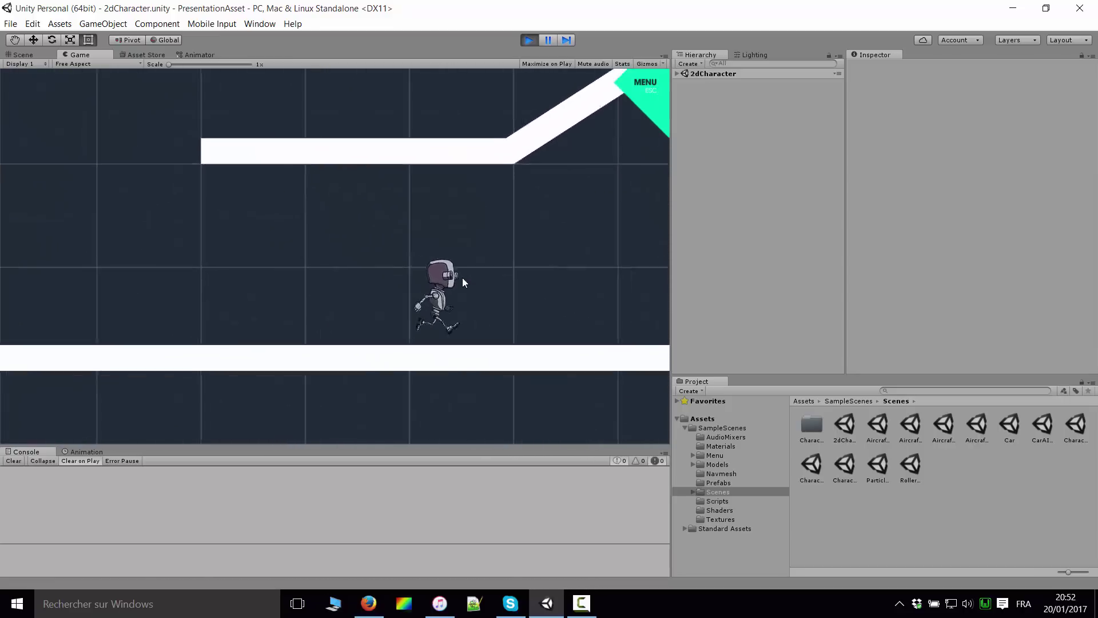
# Stop the game, then pan and zoom the Scene view around the level
pyautogui.click(529, 40)
pyautogui.scroll(4, 537, 311)
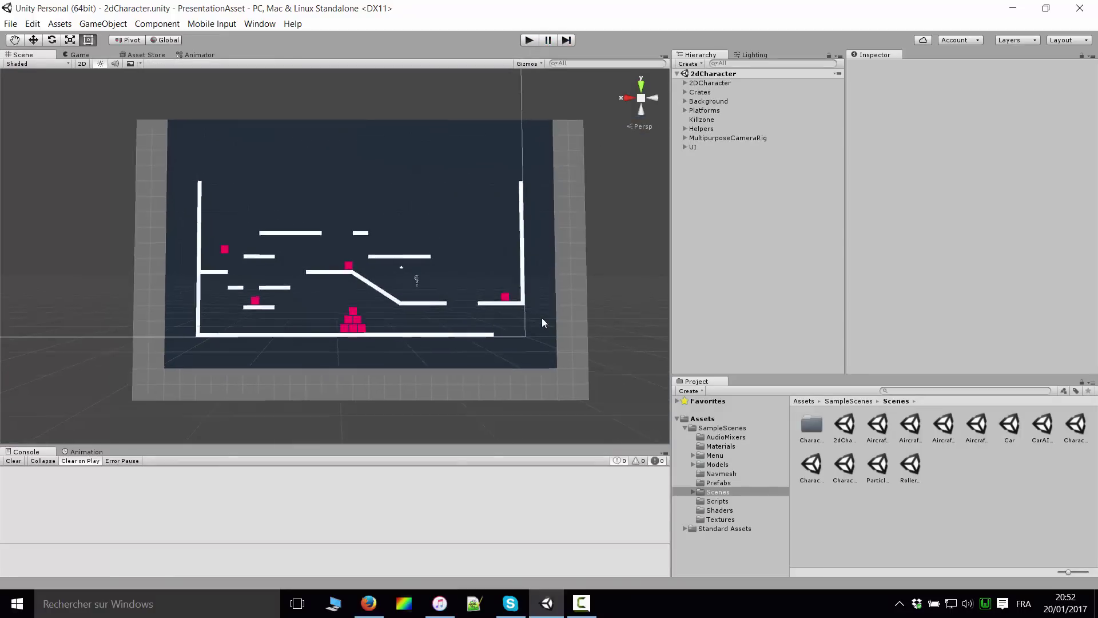
pyautogui.moveTo(486, 332); pyautogui.dragTo(437, 285, button='middle')
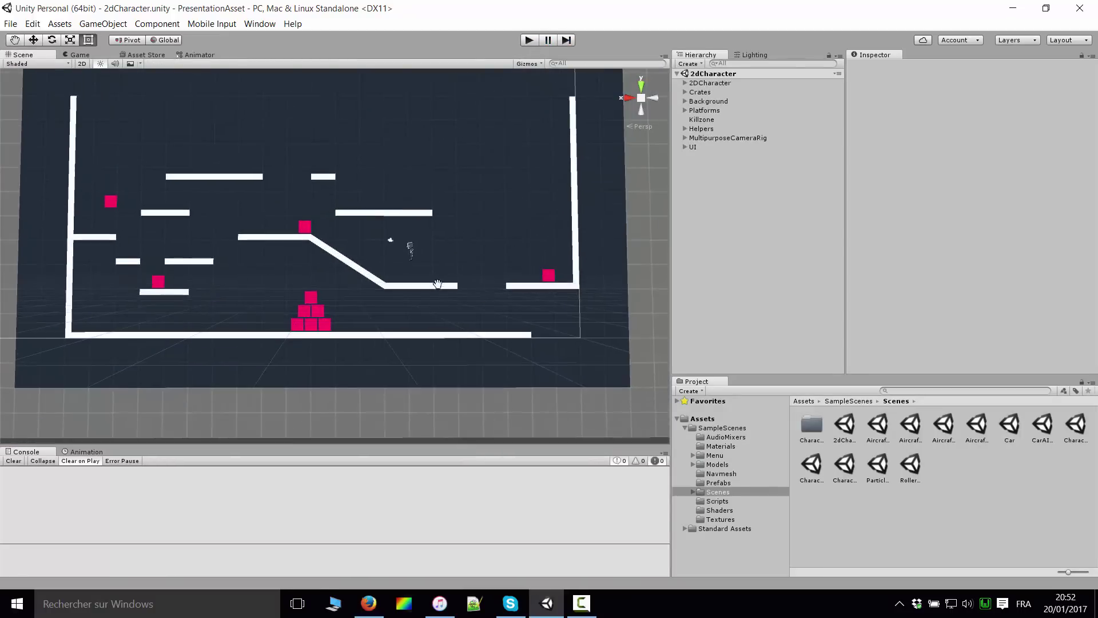
pyautogui.scroll(-1, 503, 302)
pyautogui.scroll(-3, 424, 335)
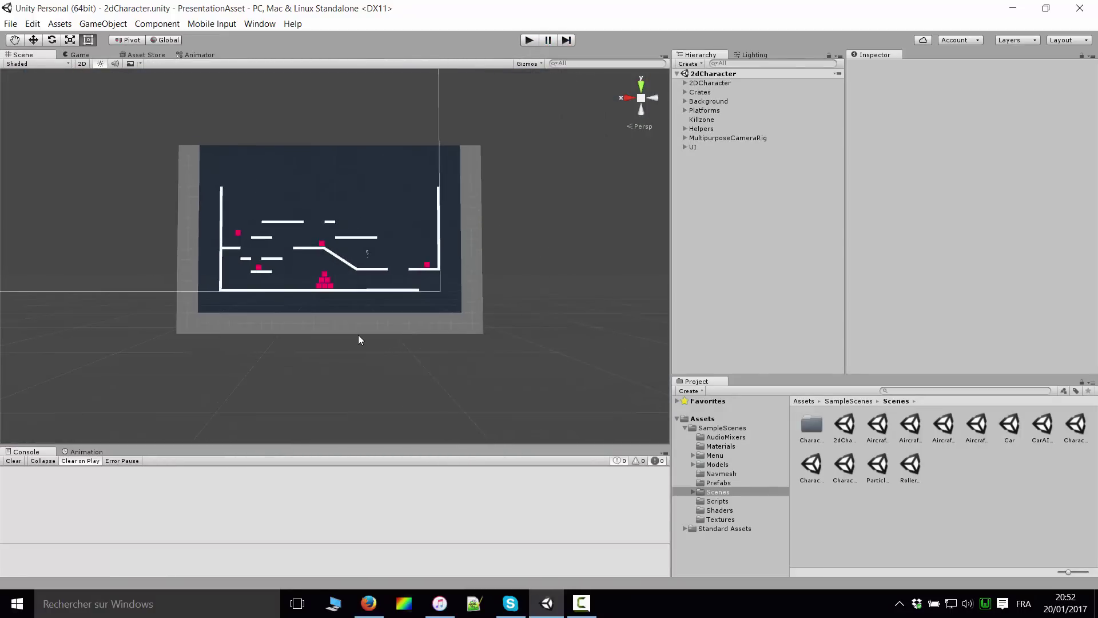
pyautogui.scroll(2, 358, 330)
pyautogui.scroll(2, 358, 307)
pyautogui.scroll(2, 248, 274)
pyautogui.scroll(-2, 466, 294)
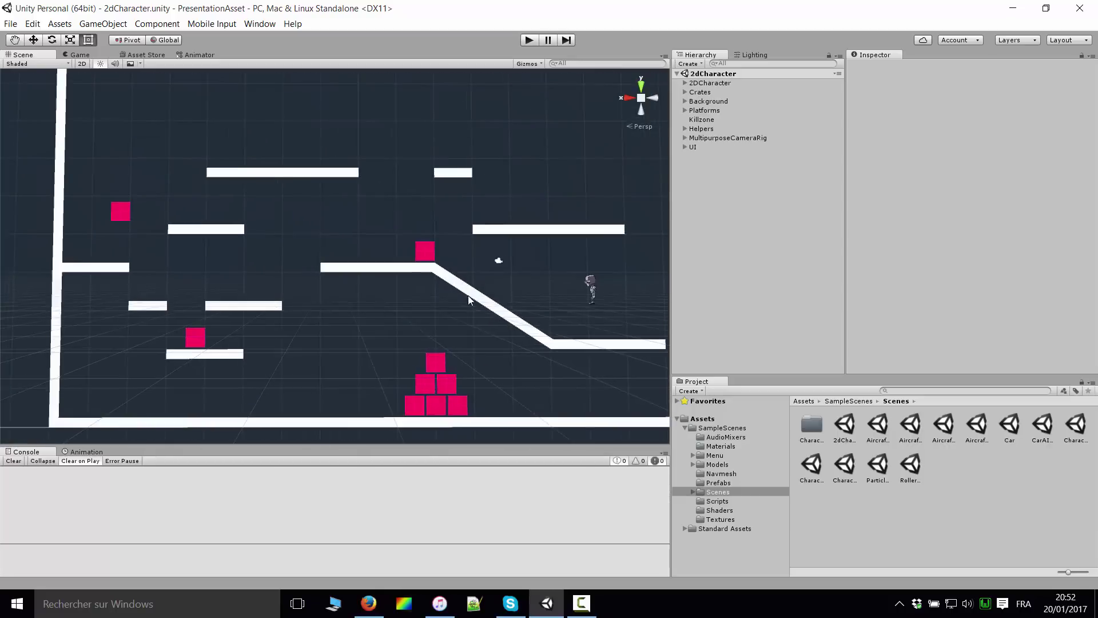
pyautogui.scroll(-2, 445, 313)
pyautogui.scroll(-1, 469, 315)
pyautogui.scroll(-1, 495, 316)
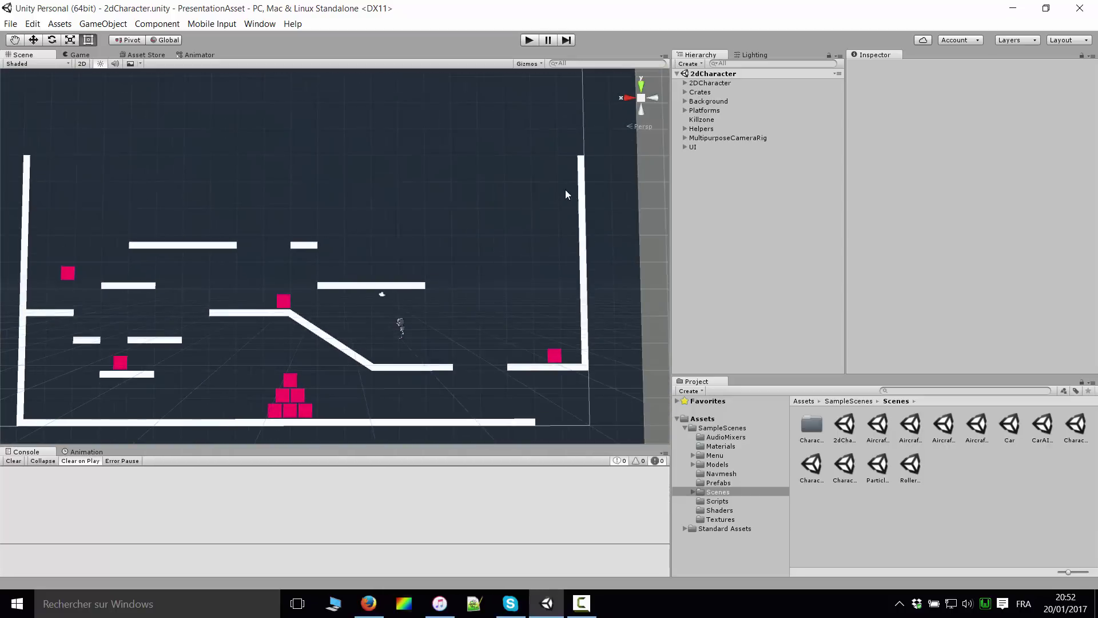
pyautogui.scroll(-1, 515, 260)
pyautogui.scroll(-2, 511, 258)
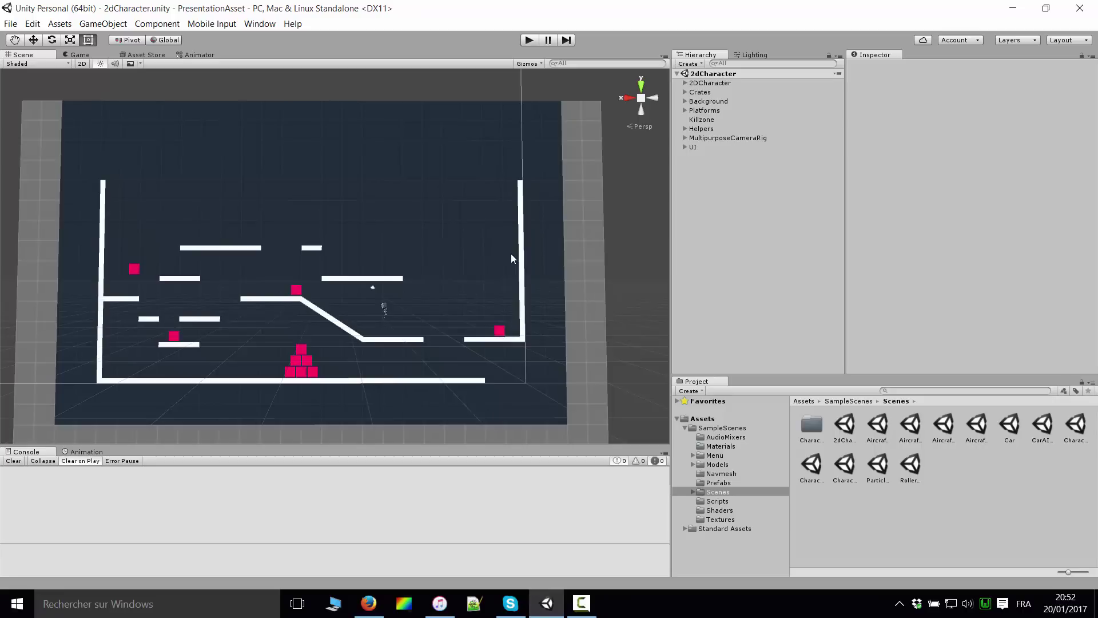
pyautogui.scroll(2, 508, 309)
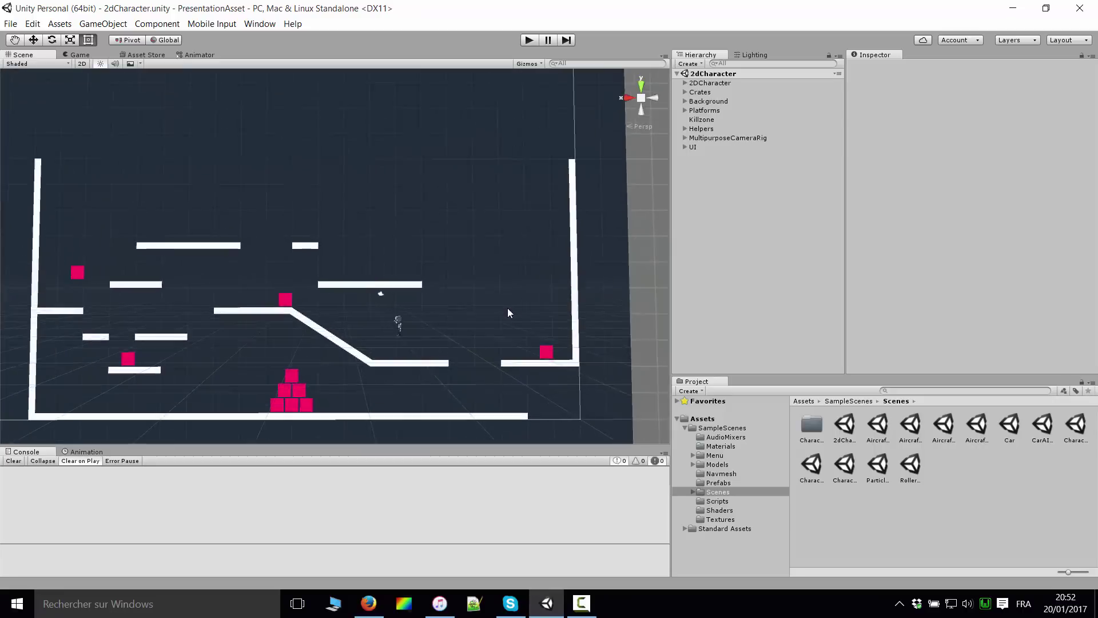
pyautogui.scroll(2, 560, 296)
pyautogui.scroll(-2, 544, 259)
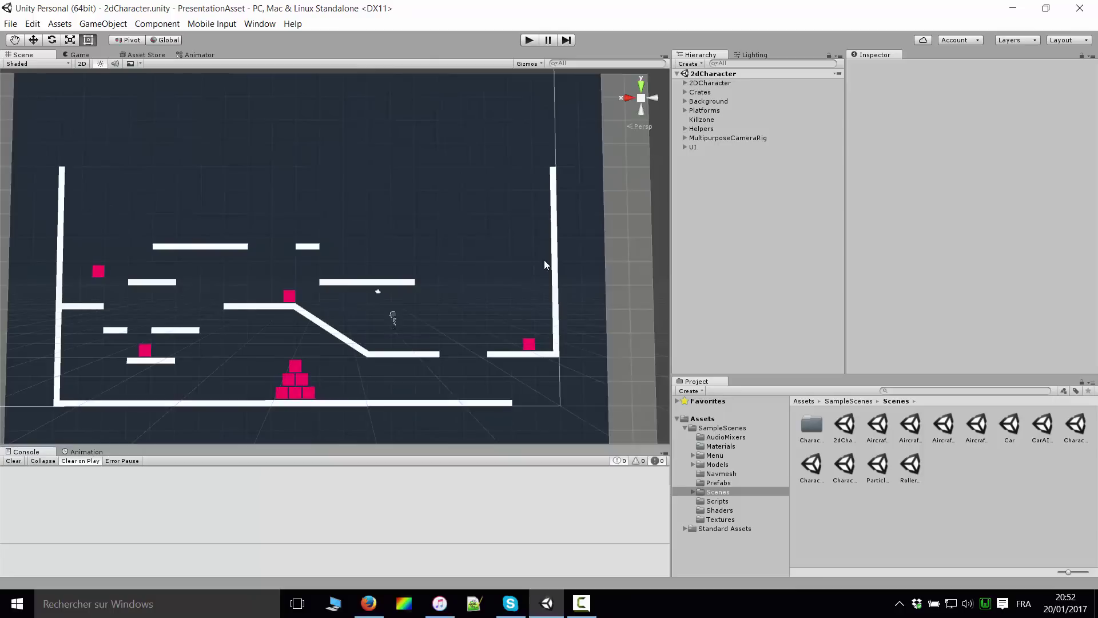
# Switch the Scene view to flat 2D and zoom in on the character's area
pyautogui.keyDown('alt'); pyautogui.moveTo(544, 259); pyautogui.dragTo(461, 248); pyautogui.keyUp('alt')
pyautogui.scroll(2, 499, 233)
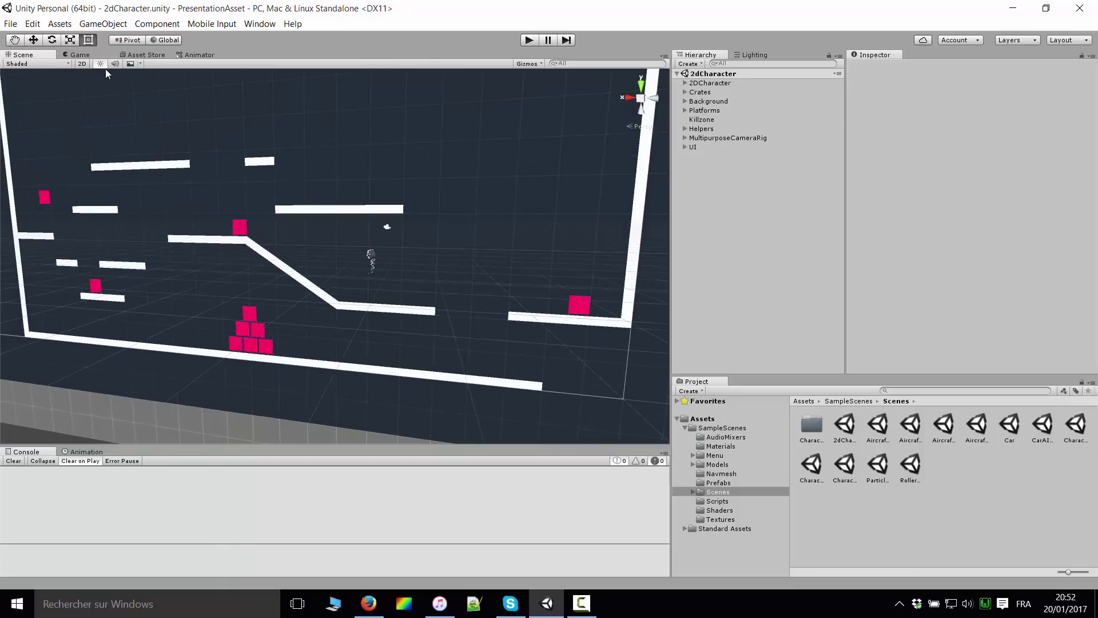
pyautogui.click(82, 64)
pyautogui.scroll(2, 279, 284)
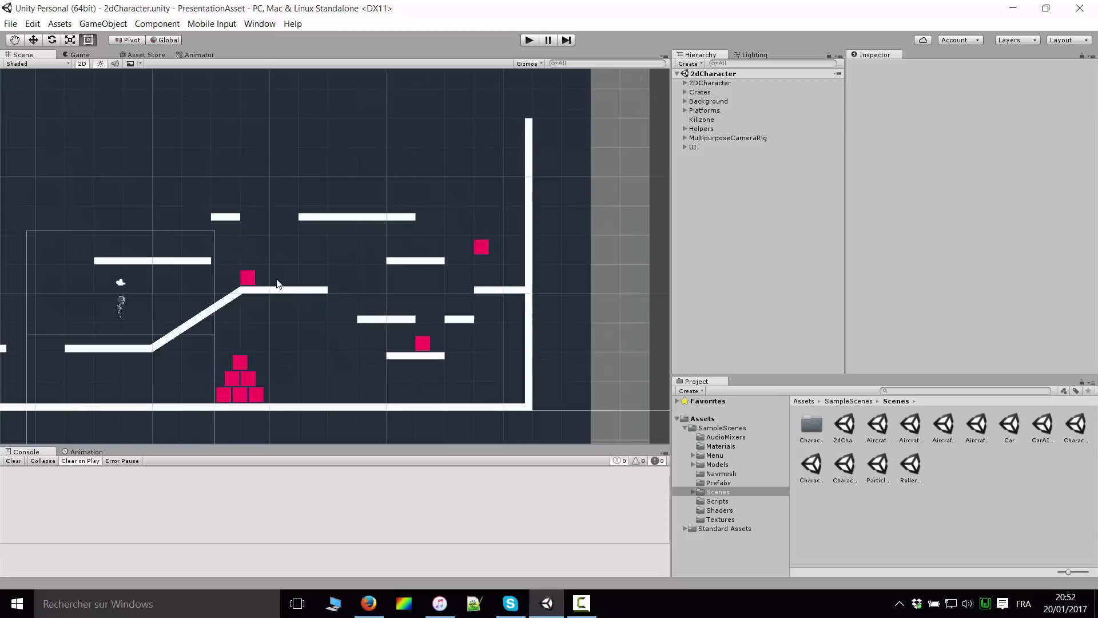
pyautogui.scroll(-2, 279, 284)
pyautogui.scroll(2, 411, 242)
pyautogui.scroll(2, 411, 243)
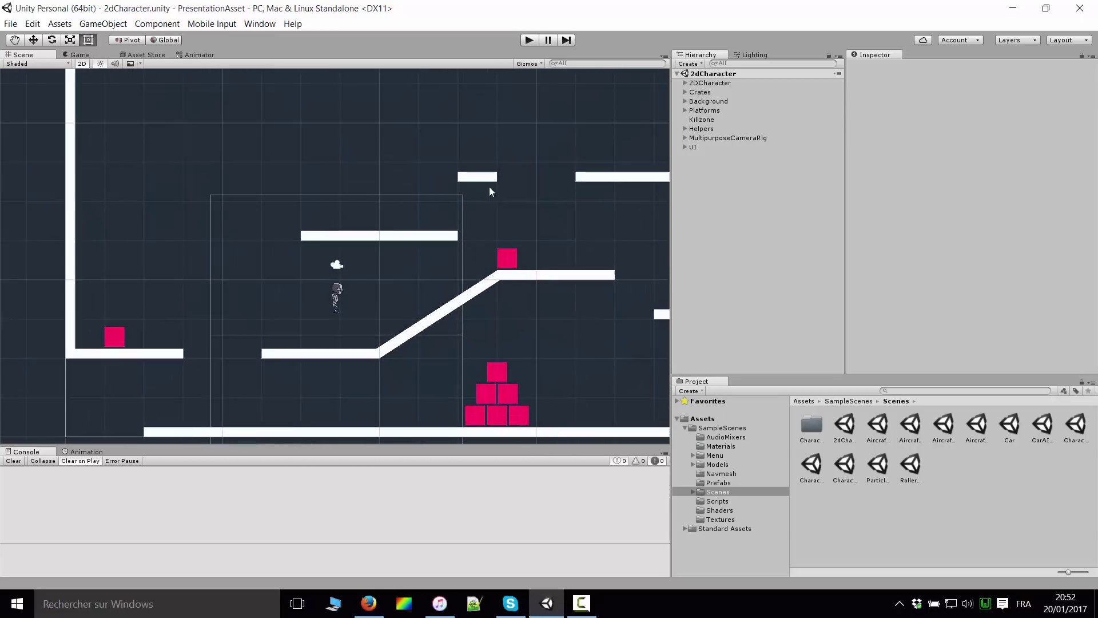
# Frame 2DCharacter and scroll to Rigidbody 2D and Platformer Character 2D (Max Speed 10, Jump Force 800)
pyautogui.doubleClick(710, 82)
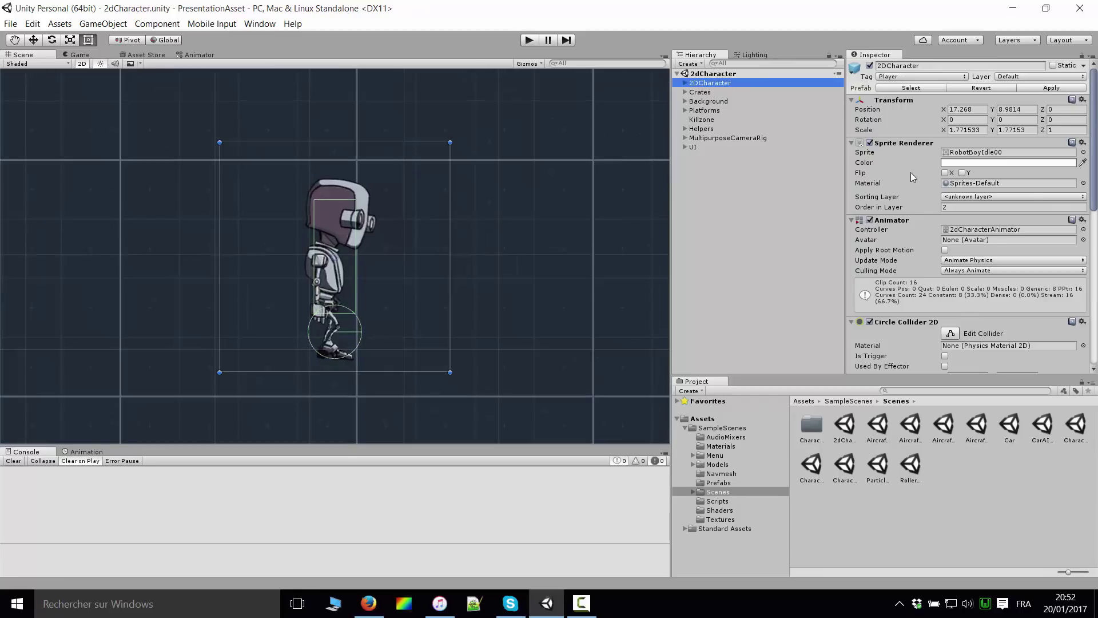
pyautogui.scroll(-3, 931, 164)
pyautogui.scroll(-3, 930, 163)
pyautogui.scroll(-3, 930, 163)
pyautogui.scroll(-3, 968, 165)
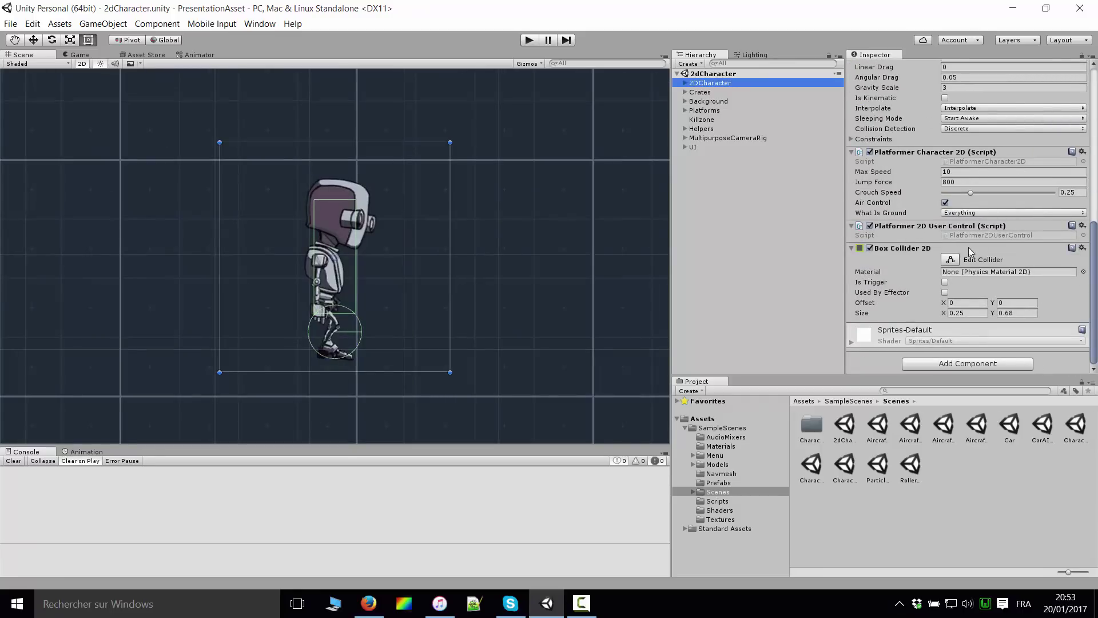
pyautogui.scroll(5, 905, 264)
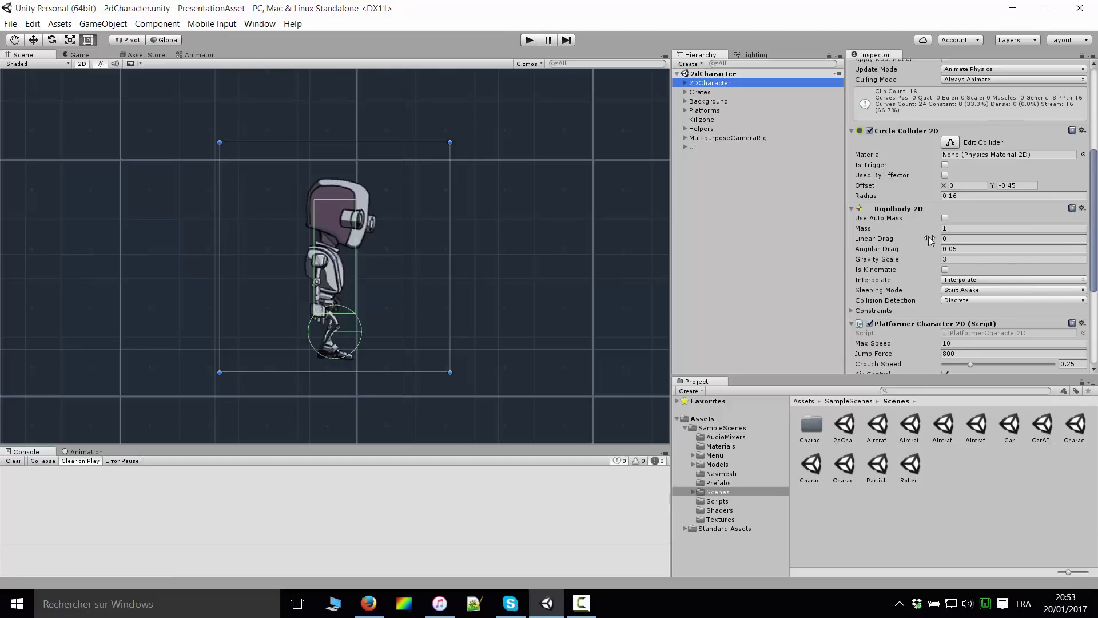
# Expand 2DCharacter and compare the Transforms of its GroundCheck and CeilingCheck children
pyautogui.click(684, 83)
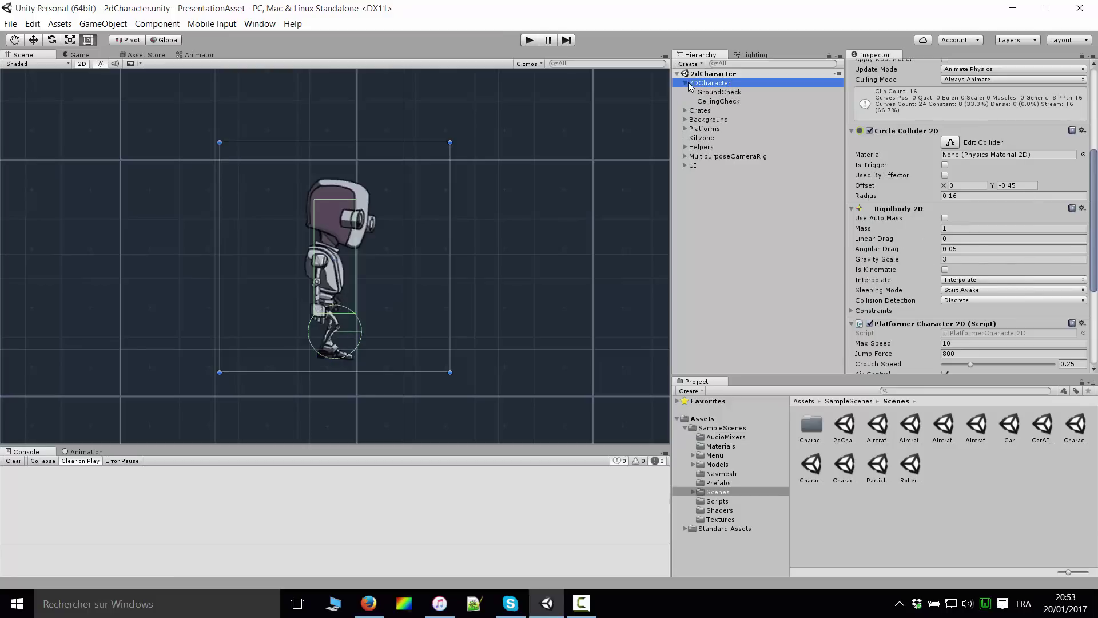
pyautogui.click(719, 91)
pyautogui.scroll(-2, 498, 224)
pyautogui.scroll(-4, 499, 224)
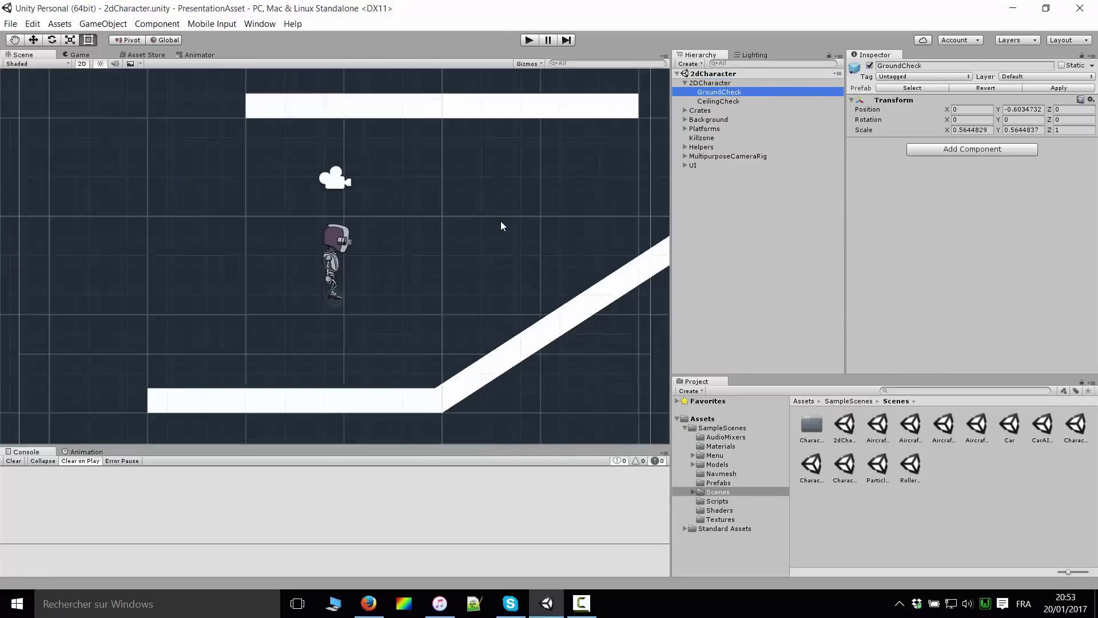
pyautogui.scroll(3, 501, 222)
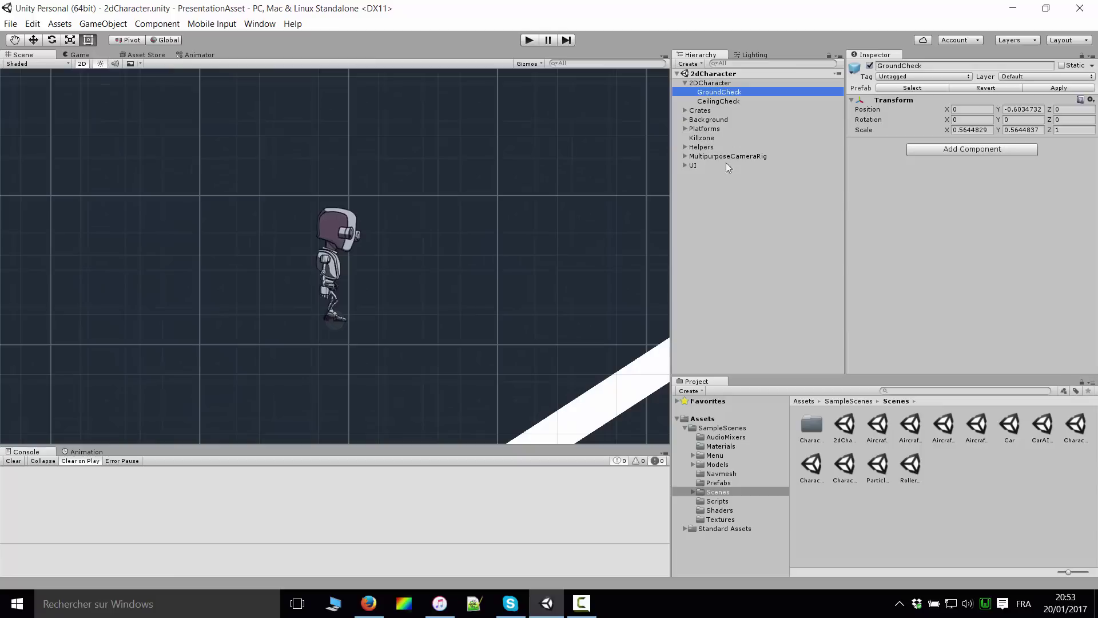
pyautogui.click(722, 101)
pyautogui.click(724, 93)
pyautogui.click(726, 101)
pyautogui.scroll(-2, 438, 232)
pyautogui.scroll(-2, 289, 324)
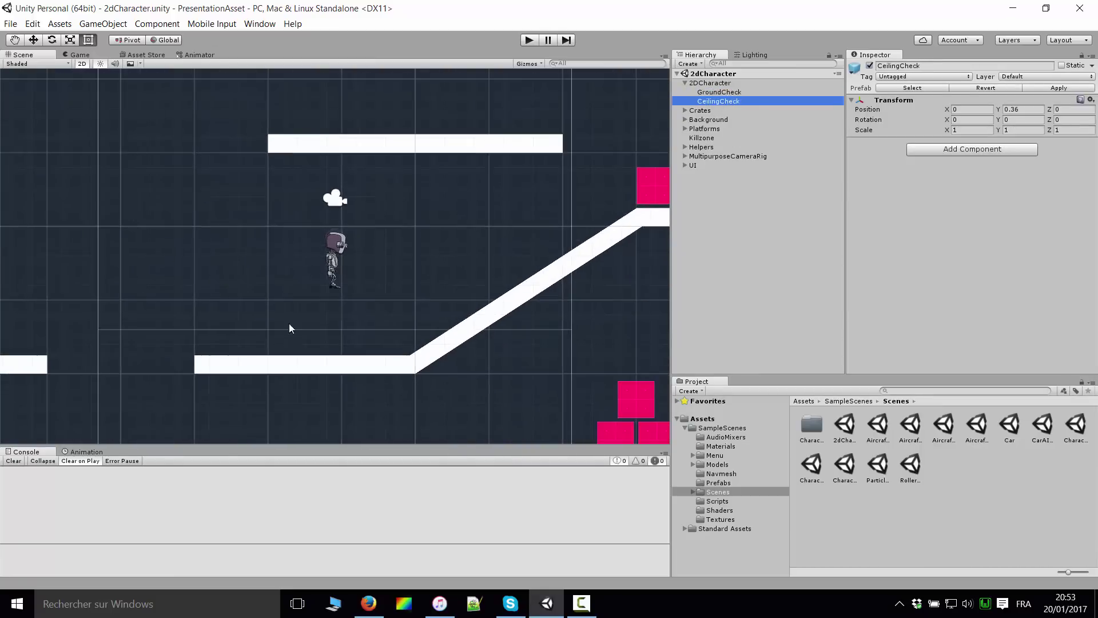
pyautogui.scroll(2, 411, 277)
pyautogui.scroll(1, 412, 278)
pyautogui.click(719, 92)
pyautogui.click(720, 101)
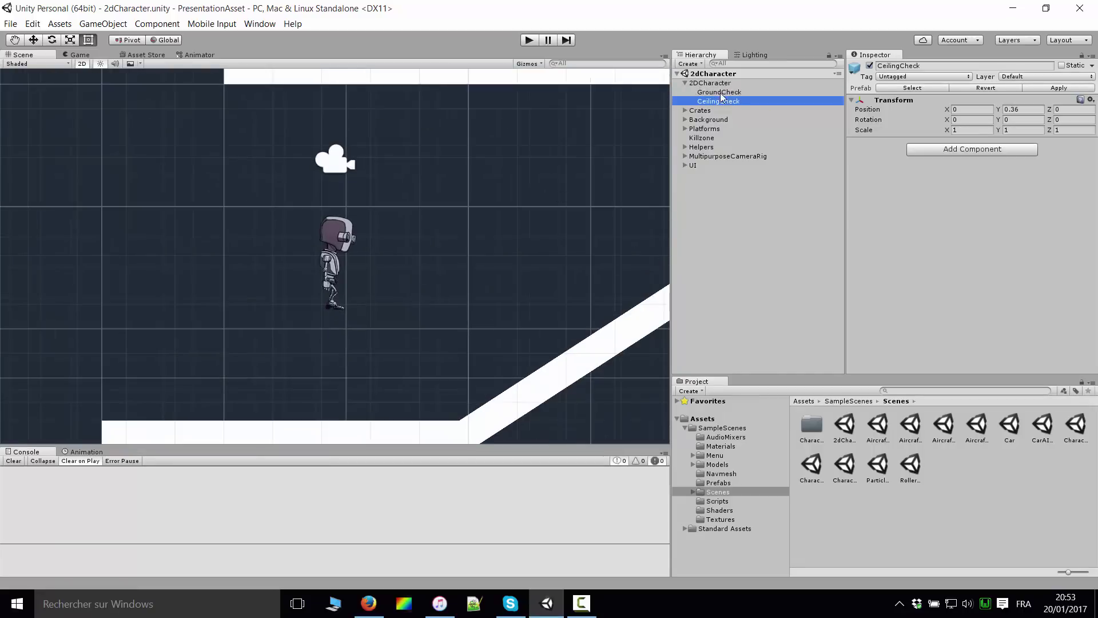
pyautogui.click(721, 93)
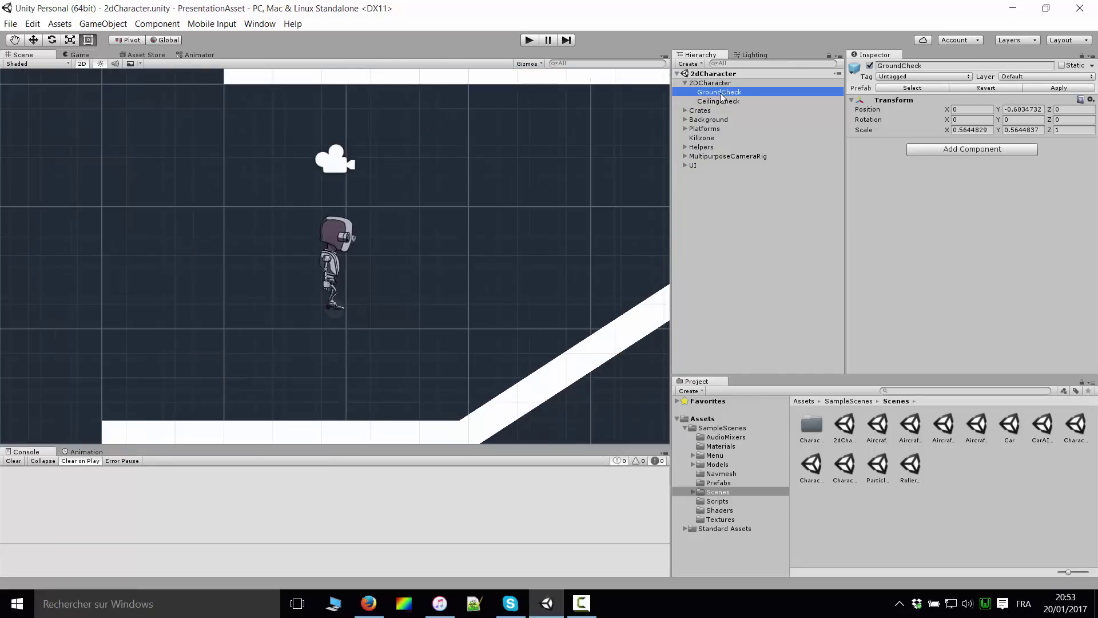
# Recheck the two check objects' Transform values, then reselect 2DCharacter to see its own components
pyautogui.scroll(-2, 360, 243)
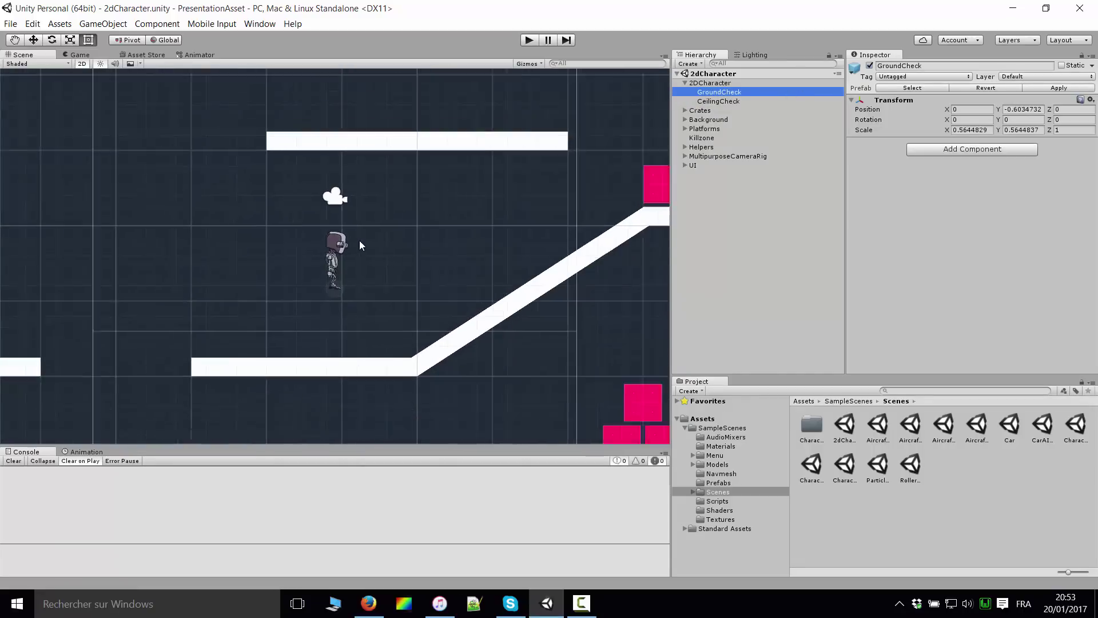
pyautogui.scroll(-1, 333, 234)
pyautogui.scroll(2, 336, 253)
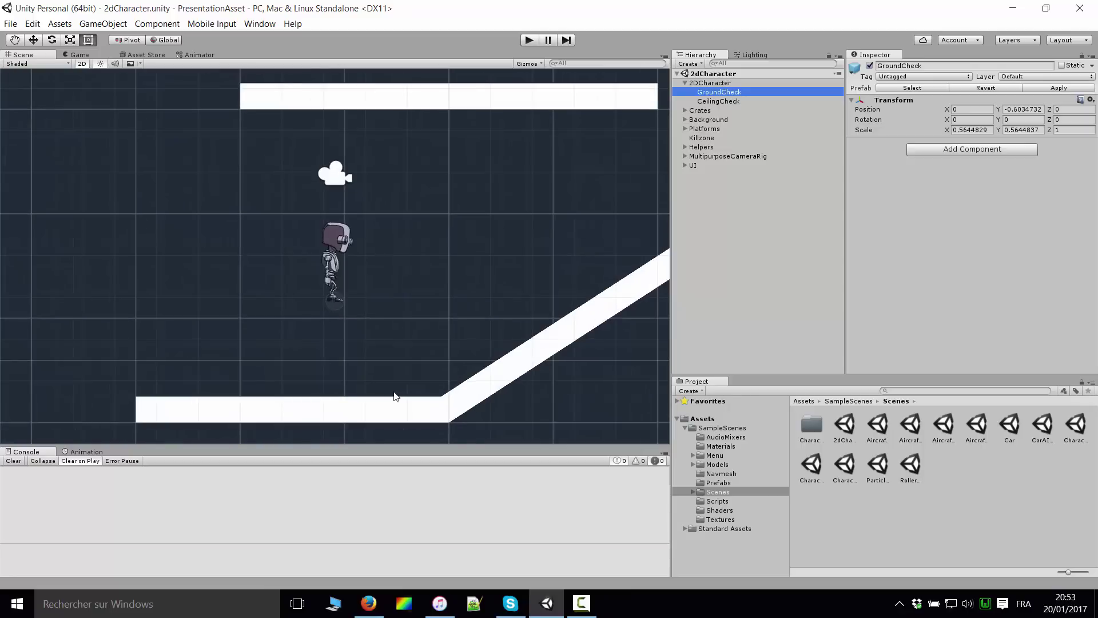
pyautogui.scroll(-3, 290, 234)
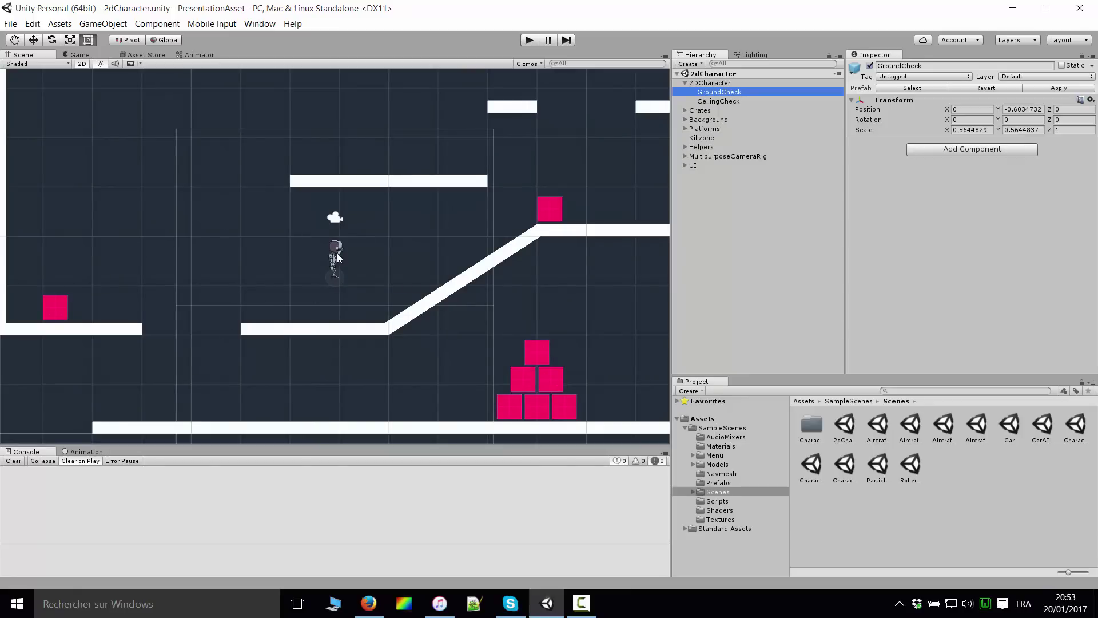
pyautogui.scroll(3, 337, 258)
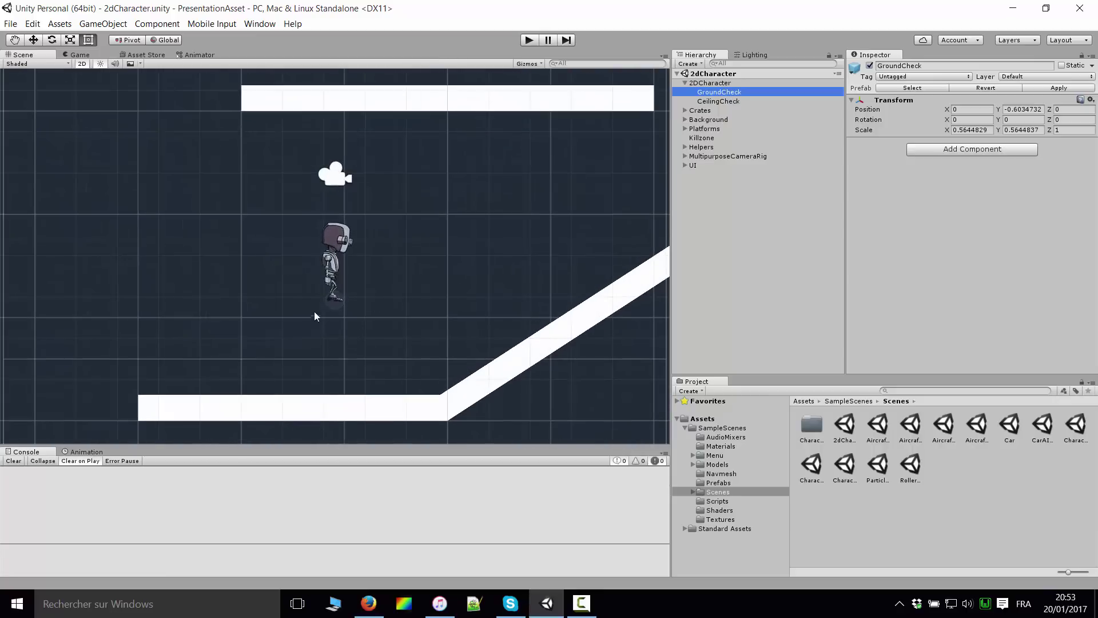
pyautogui.scroll(1, 321, 312)
pyautogui.scroll(-2, 389, 300)
pyautogui.scroll(-1, 468, 302)
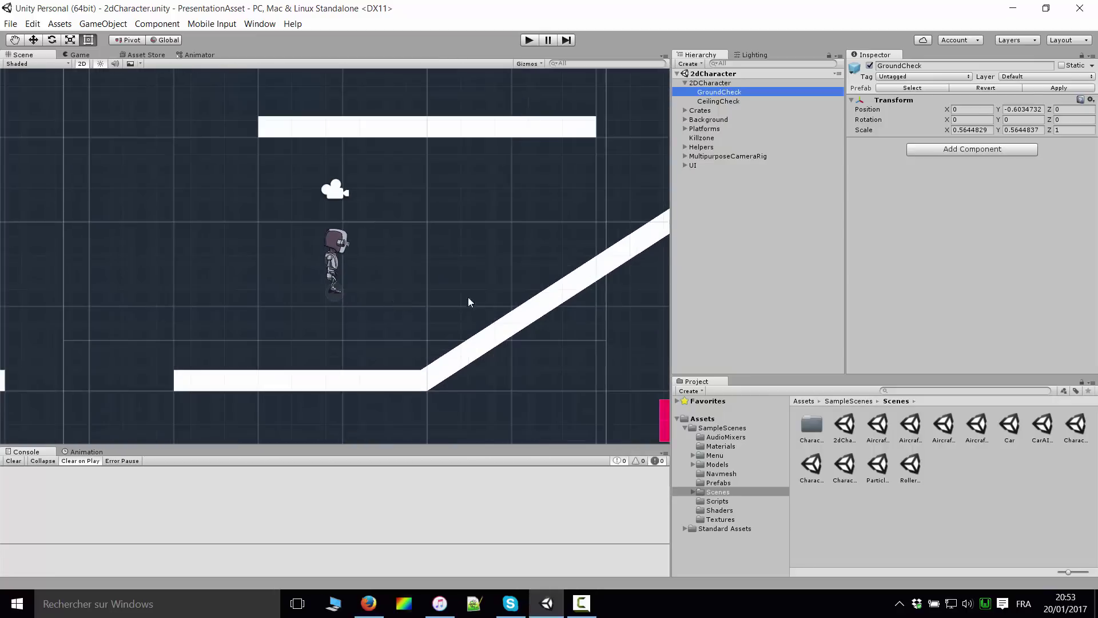
pyautogui.scroll(-3, 505, 217)
pyautogui.click(720, 101)
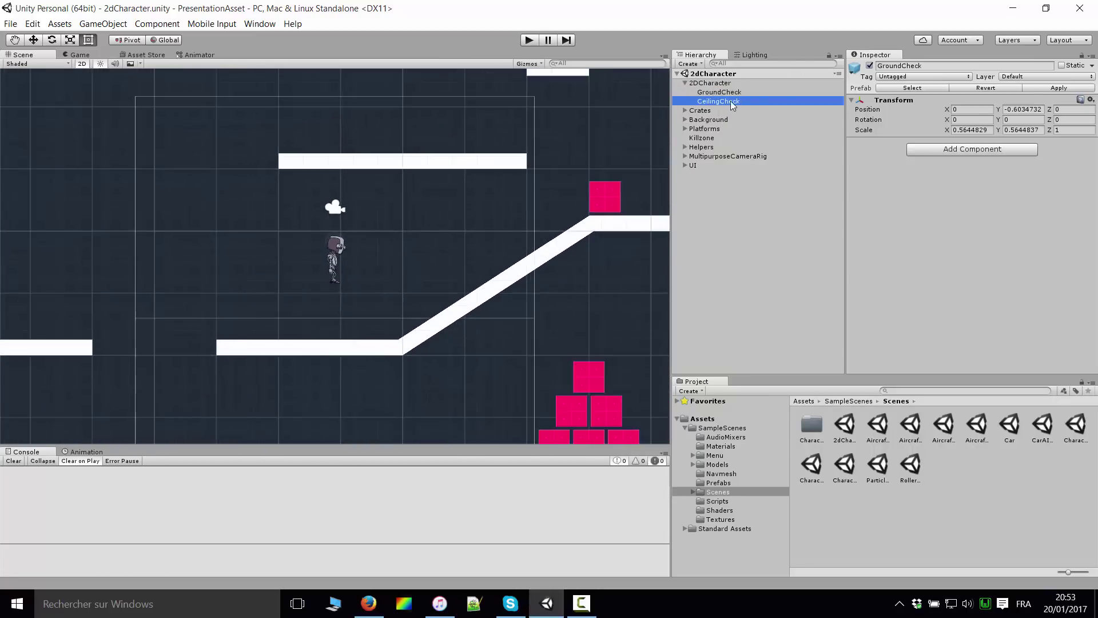
pyautogui.click(719, 92)
pyautogui.click(719, 101)
pyautogui.click(709, 83)
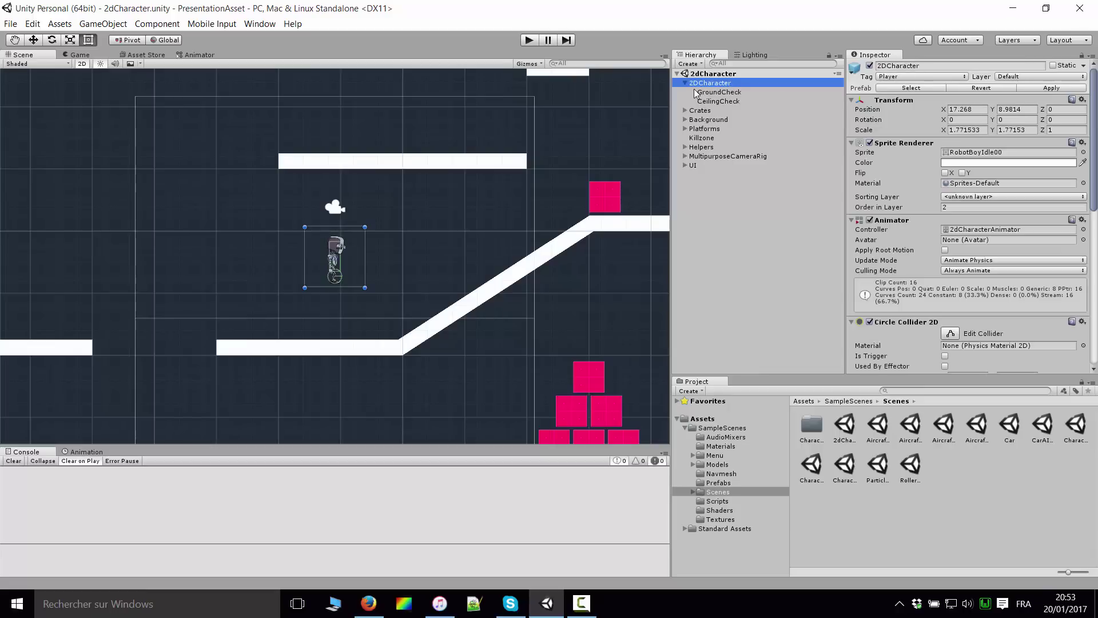
# Collapse 2DCharacter's children and scroll through its components in the Inspector
pyautogui.click(685, 83)
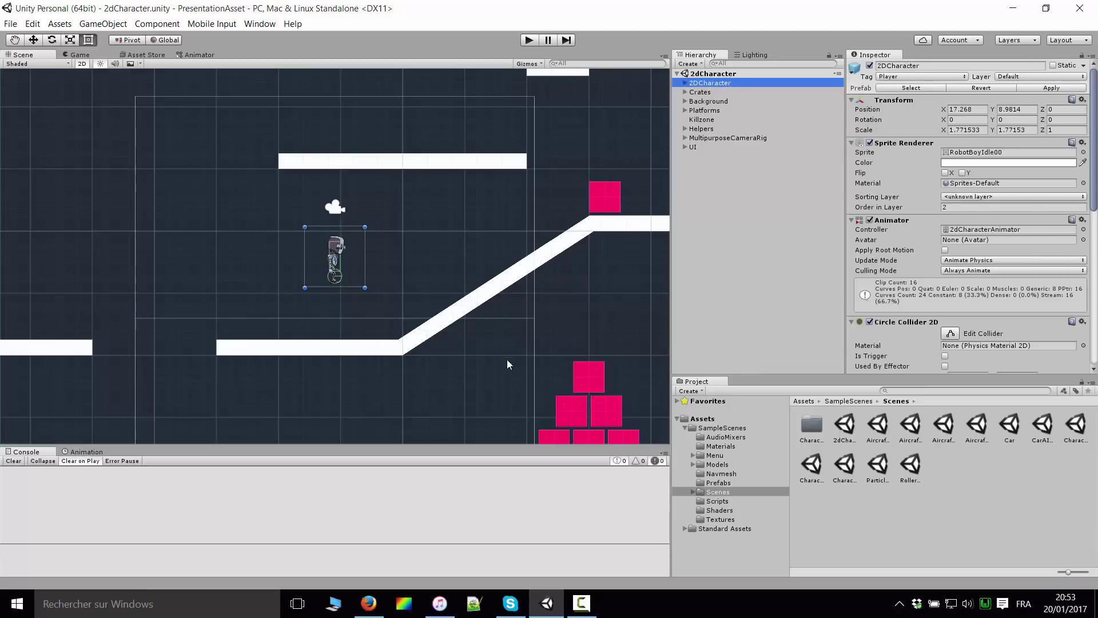
pyautogui.scroll(-3, 512, 358)
pyautogui.scroll(-3, 527, 339)
pyautogui.scroll(-3, 486, 297)
pyautogui.scroll(-2, 575, 210)
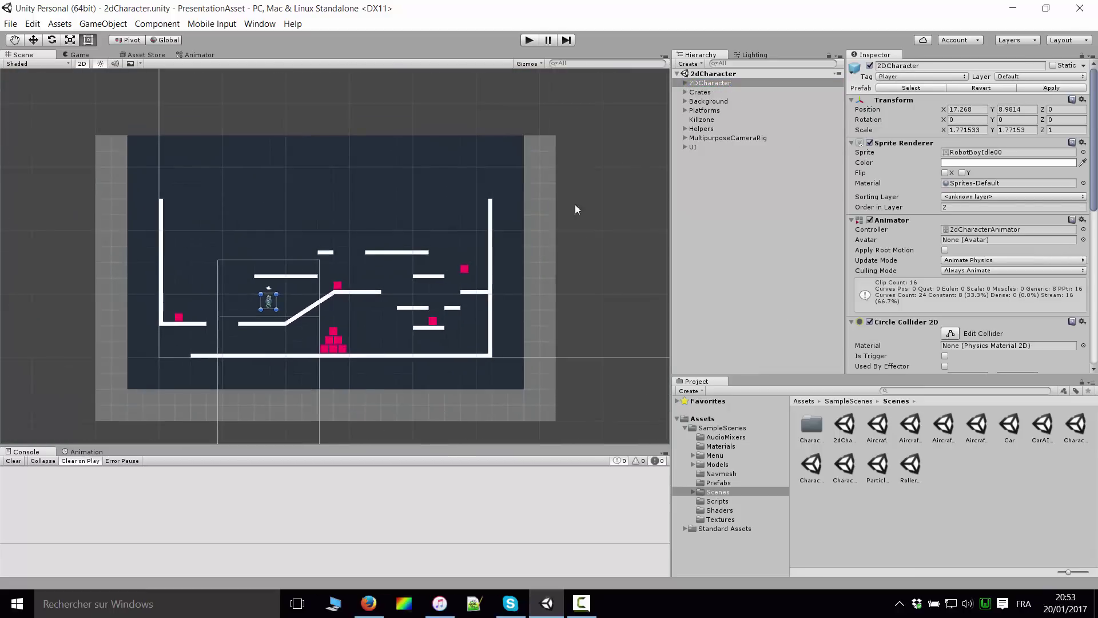
pyautogui.scroll(-5, 956, 271)
pyautogui.scroll(-5, 955, 271)
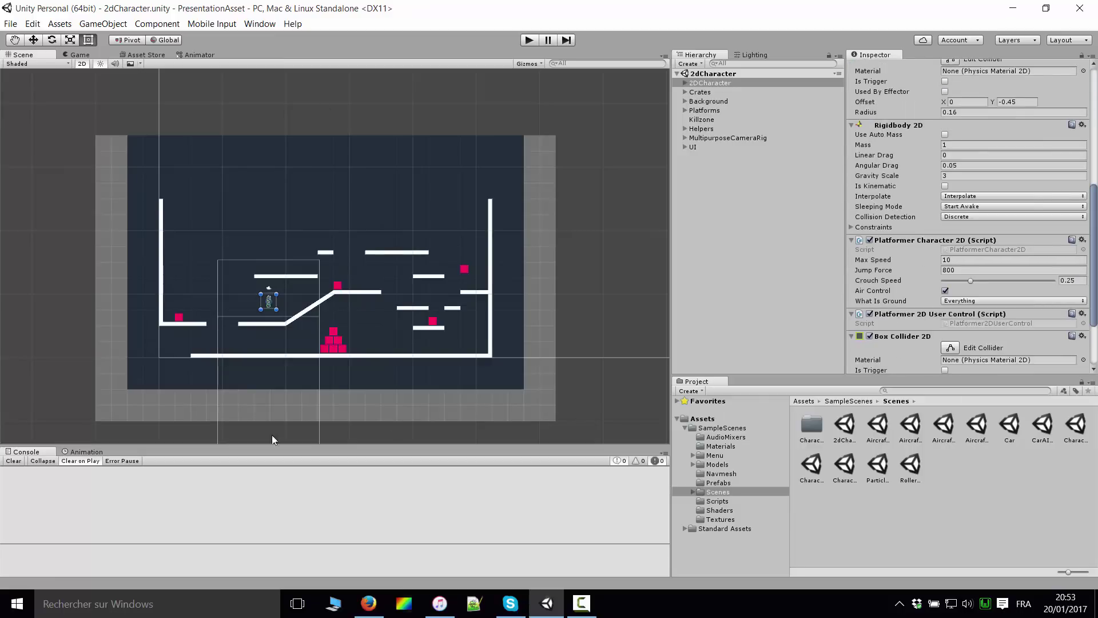
pyautogui.scroll(1, 459, 349)
pyautogui.scroll(1, 544, 290)
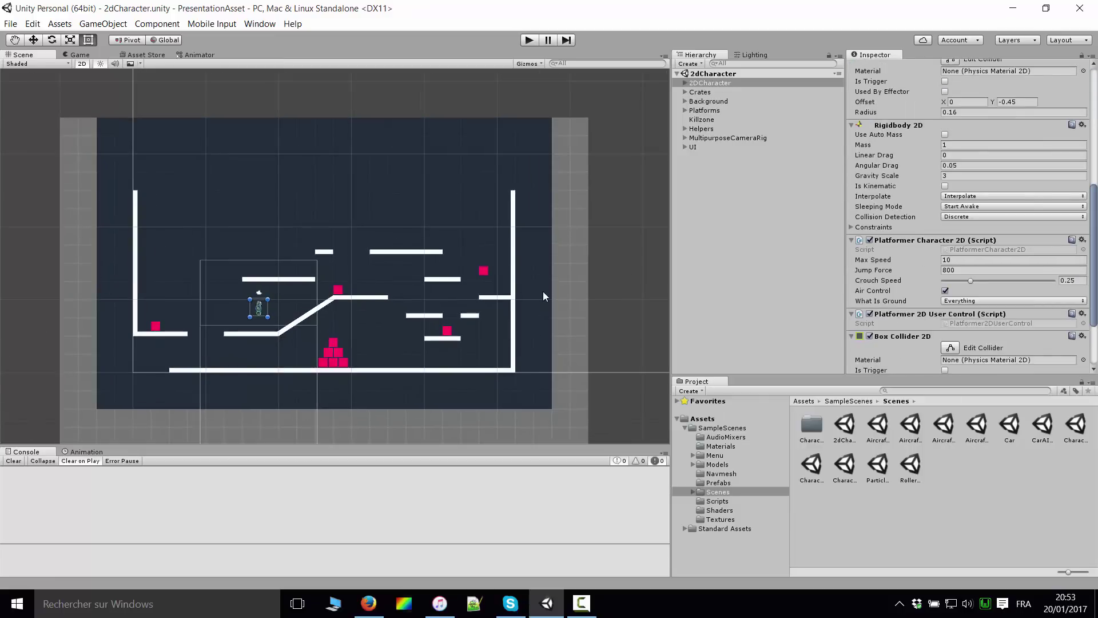
pyautogui.scroll(4, 241, 333)
# Frame the character in the Scene view with F and pan across the level
pyautogui.press('f')
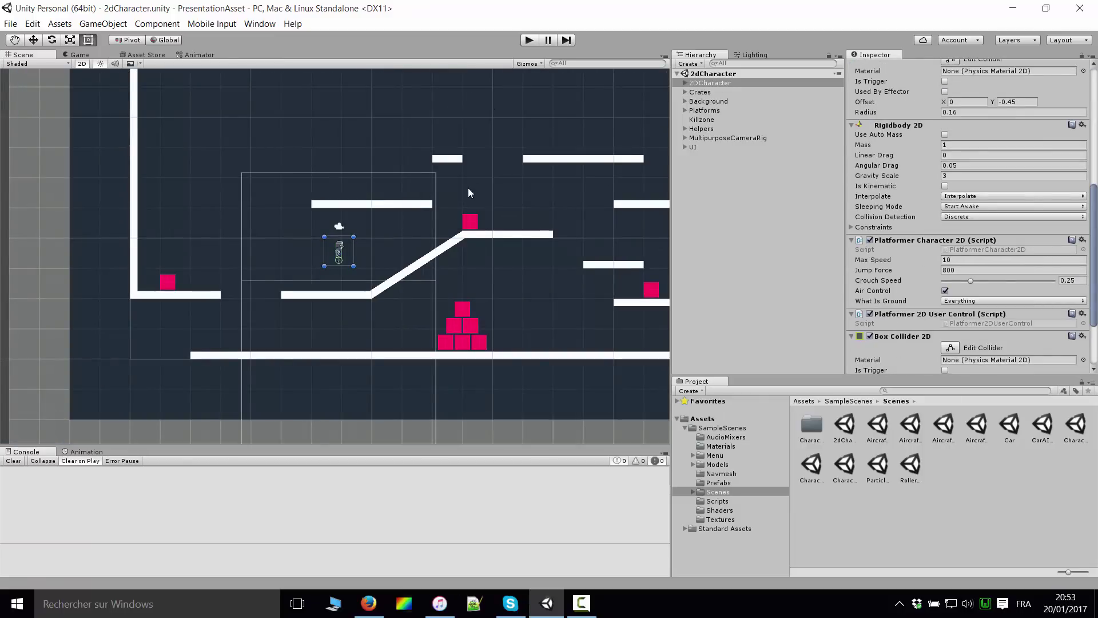
pyautogui.scroll(-2, 452, 240)
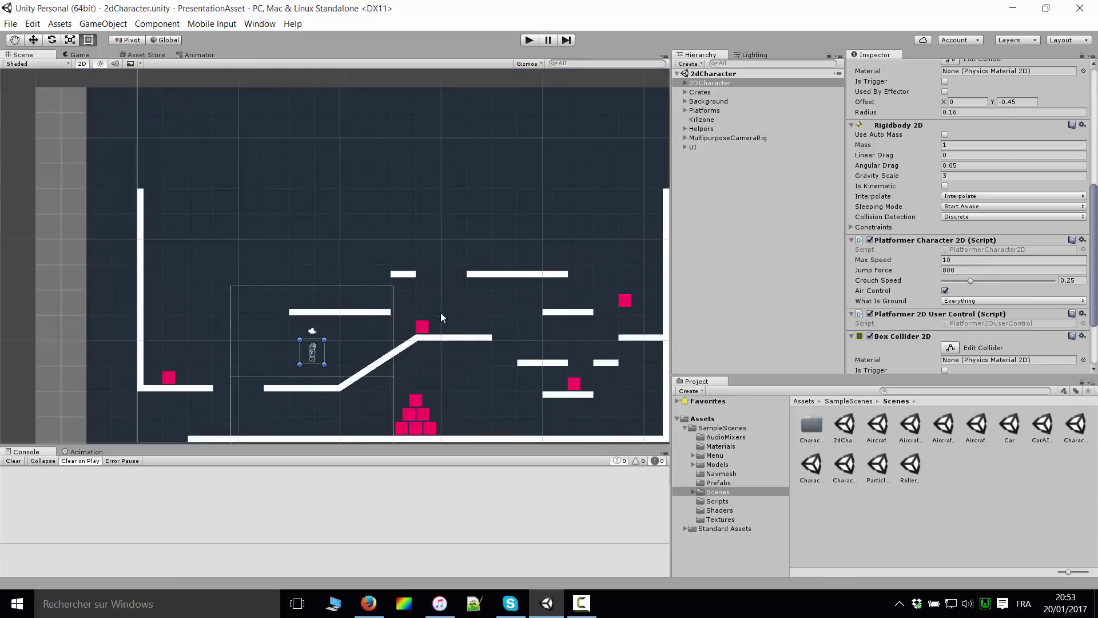
pyautogui.moveTo(273, 281); pyautogui.dragTo(260, 215, button='middle')
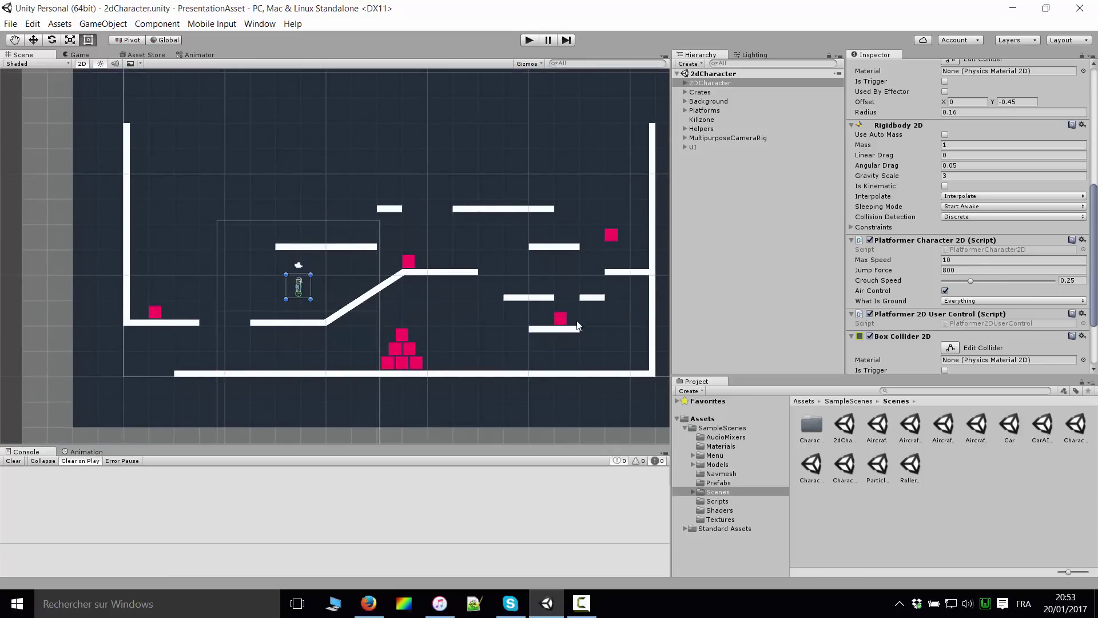
pyautogui.scroll(-3, 578, 280)
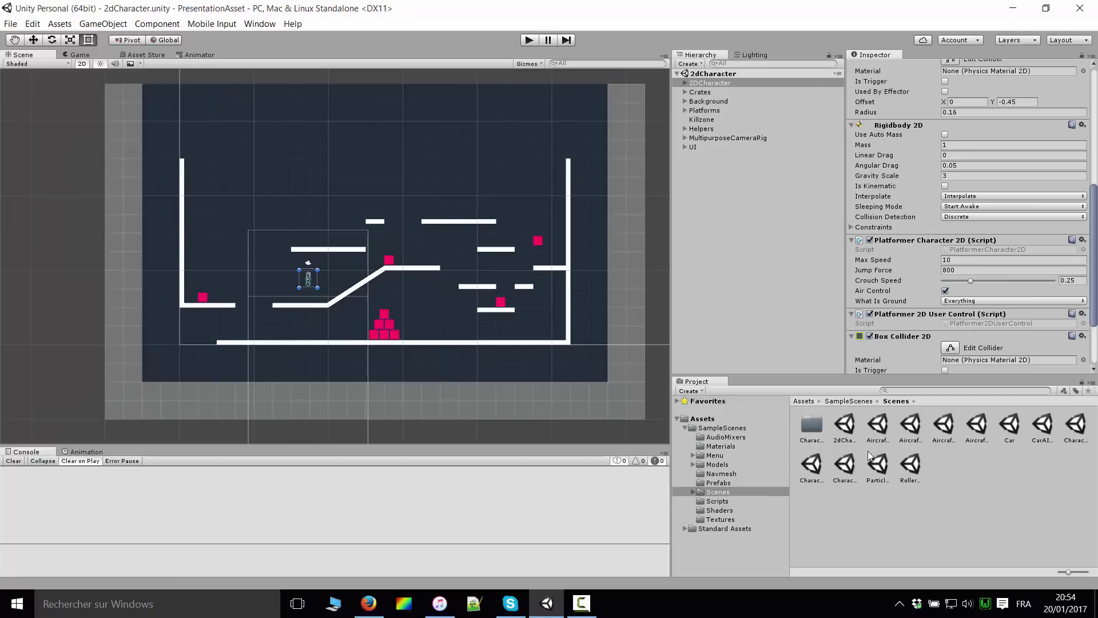
pyautogui.scroll(3, 635, 175)
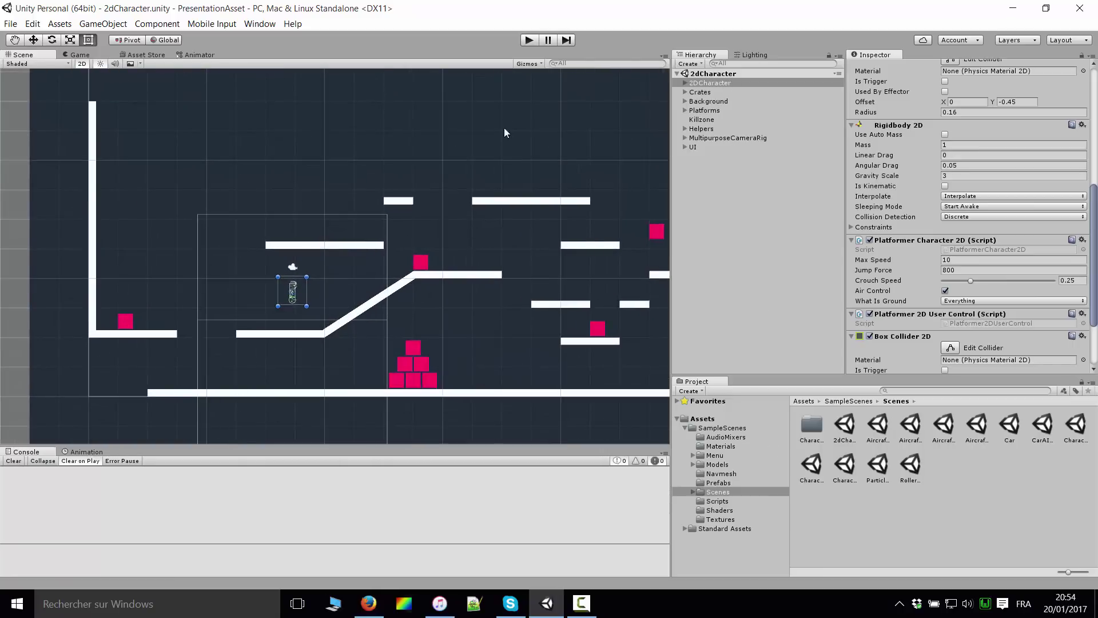
pyautogui.scroll(-3, 454, 227)
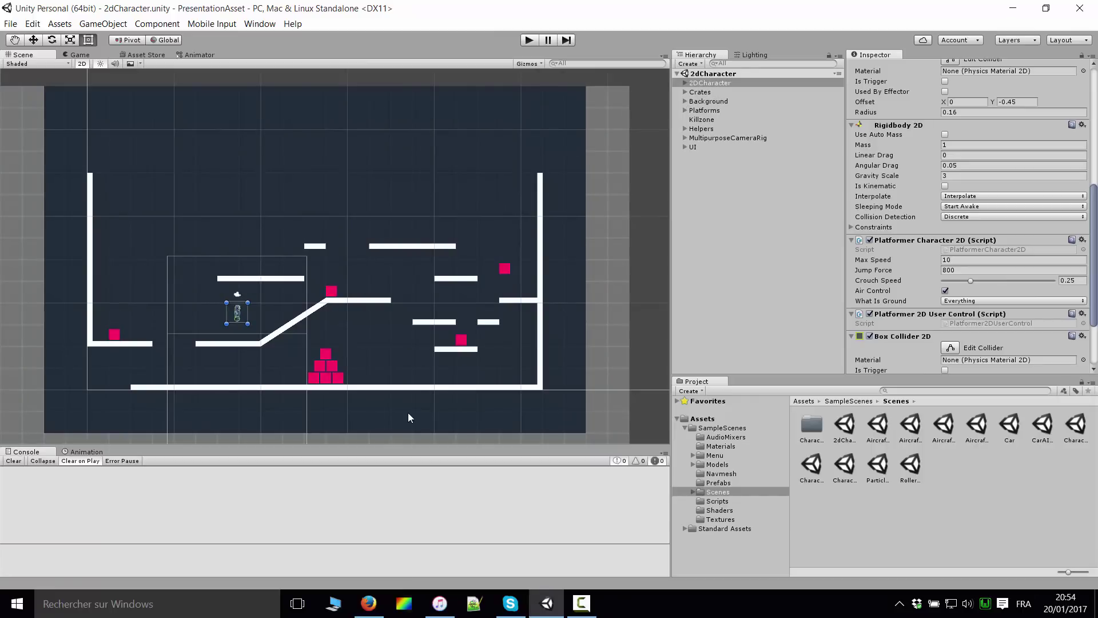
pyautogui.scroll(2, 485, 273)
pyautogui.scroll(2, 485, 274)
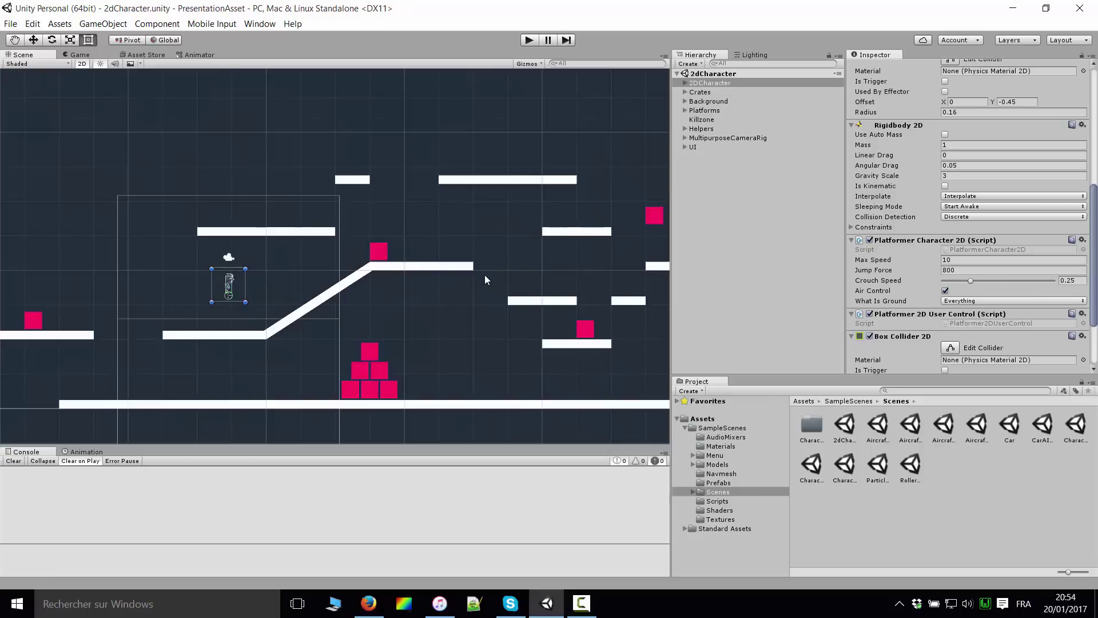
pyautogui.scroll(1, 485, 275)
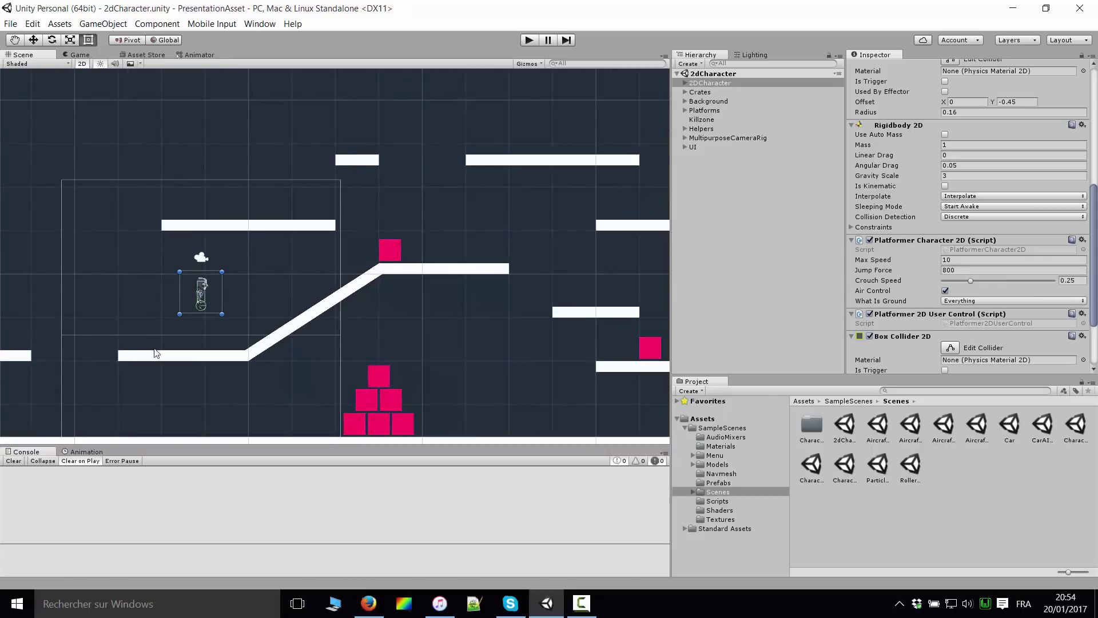
pyautogui.scroll(1, 431, 308)
pyautogui.scroll(1, 542, 247)
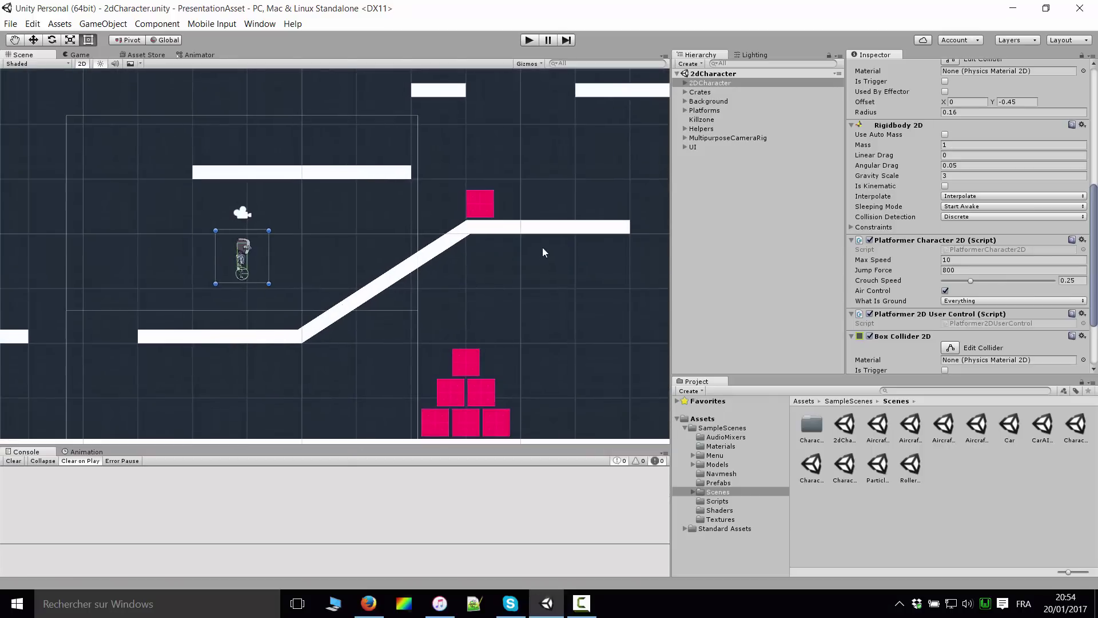
# Ping the 2dCharacterAnimator asset from the Animator's Controller field
pyautogui.click(687, 83)
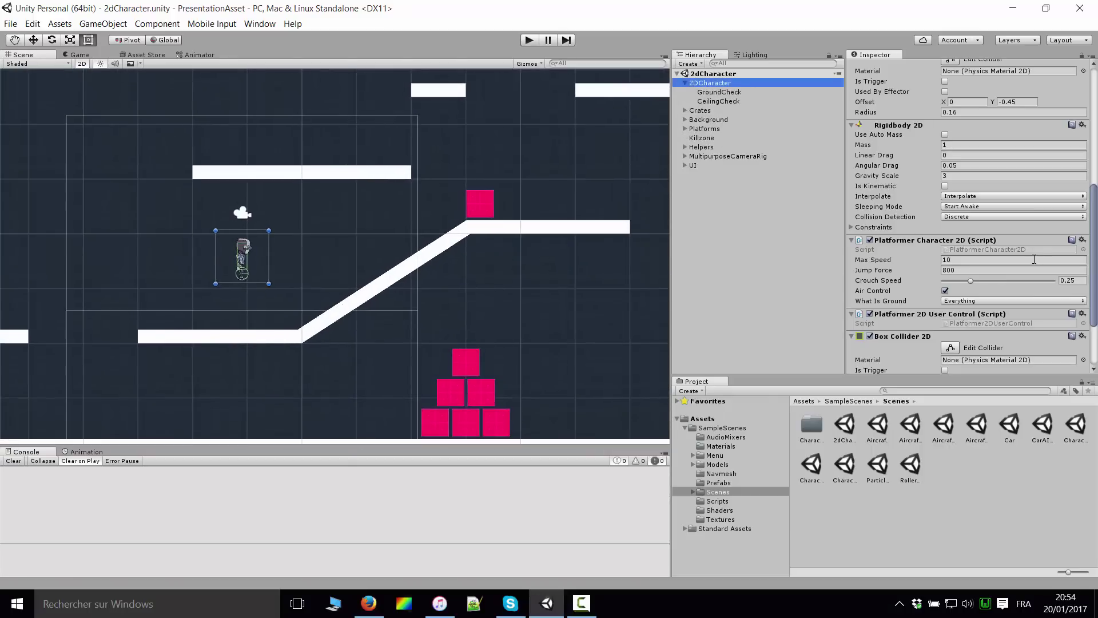
pyautogui.scroll(5, 1034, 259)
pyautogui.click(998, 231)
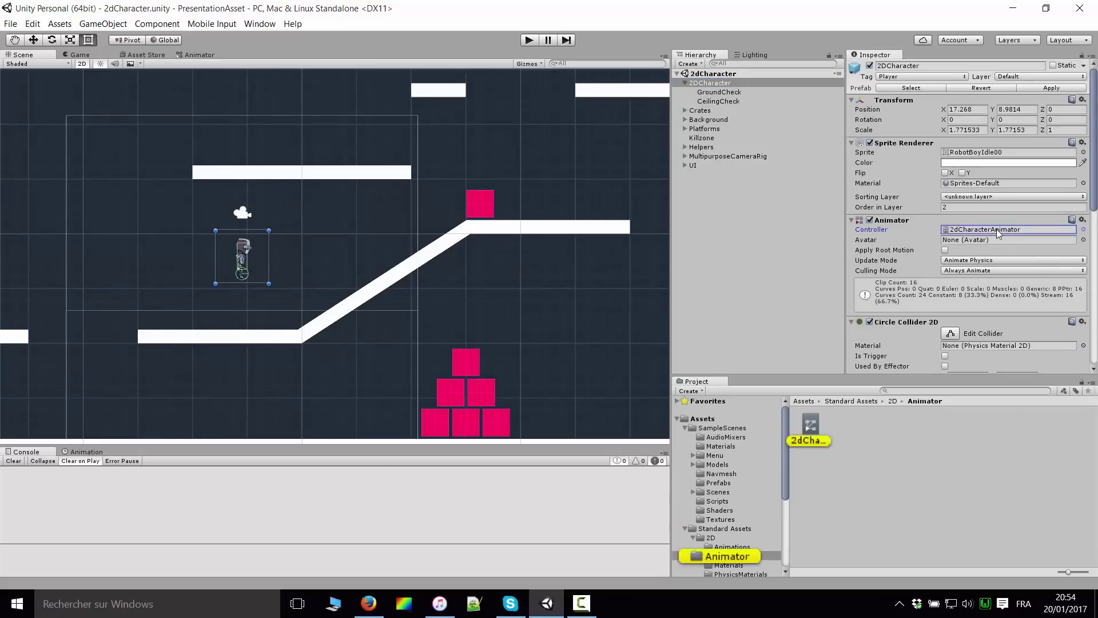
# Open the 2dCharacterAnimator graph, hide Parameters, and drag the Entry node above Crouch and Idle
pyautogui.doubleClick(810, 426)
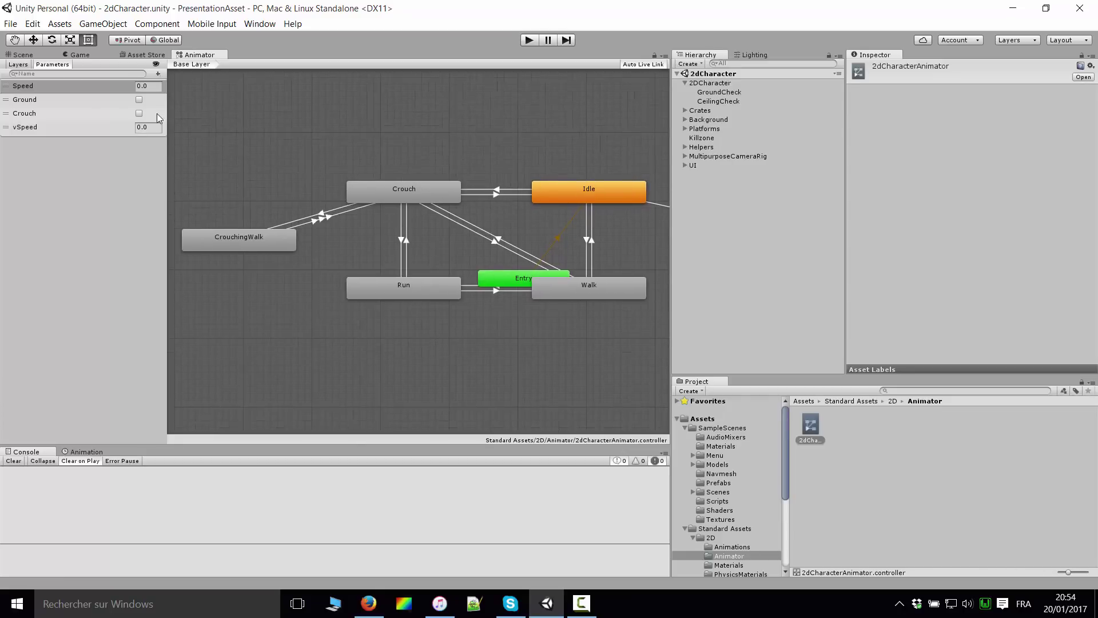
pyautogui.click(157, 64)
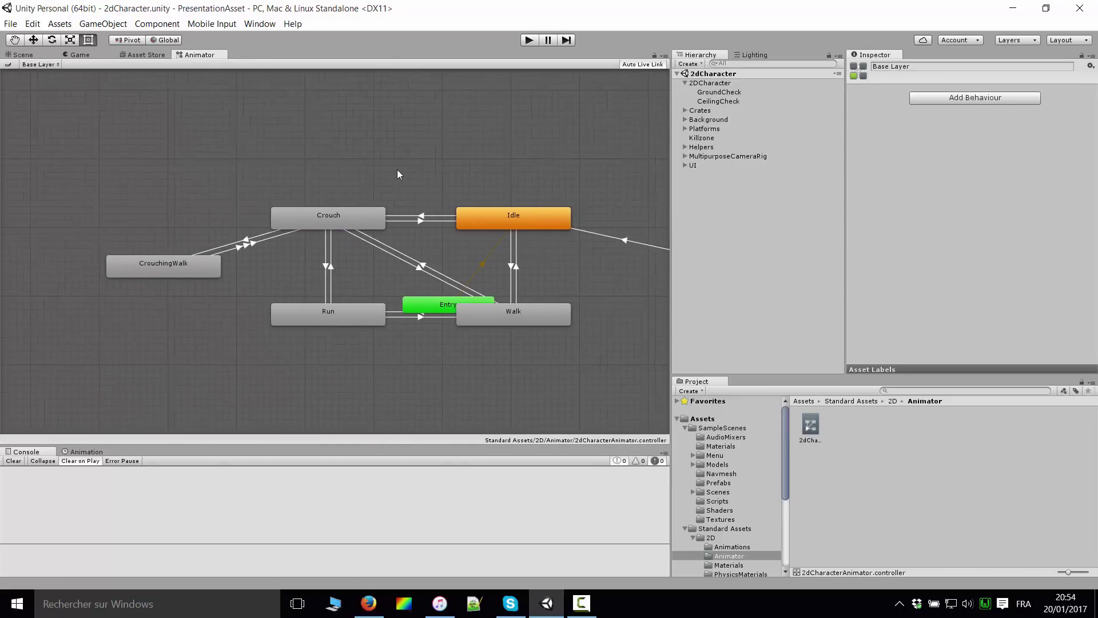
pyautogui.moveTo(430, 302); pyautogui.dragTo(403, 142)
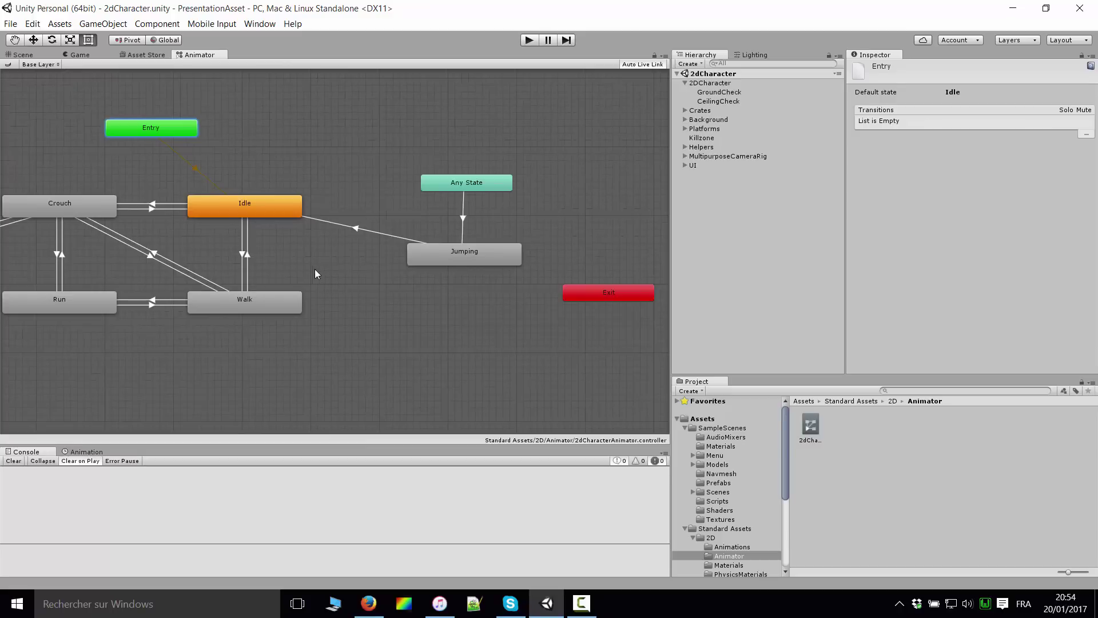
# Inspect the Idle and Crouch states and the Entry node's default state
pyautogui.moveTo(315, 269); pyautogui.dragTo(527, 291, button='middle')
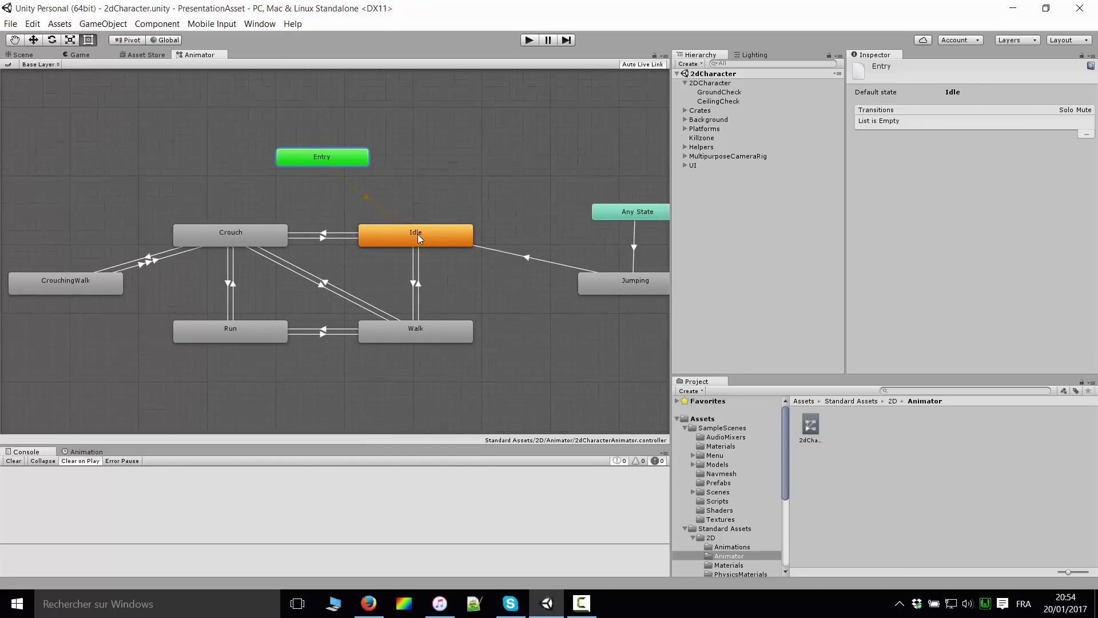
pyautogui.click(418, 234)
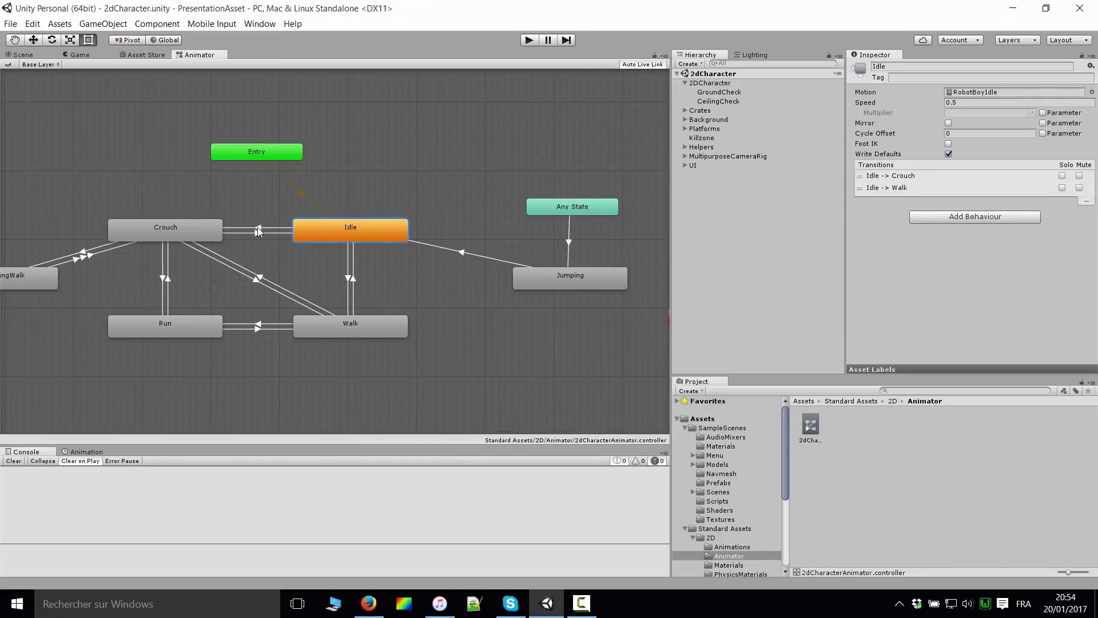
pyautogui.moveTo(258, 231); pyautogui.dragTo(456, 216, button='middle')
pyautogui.click(377, 152)
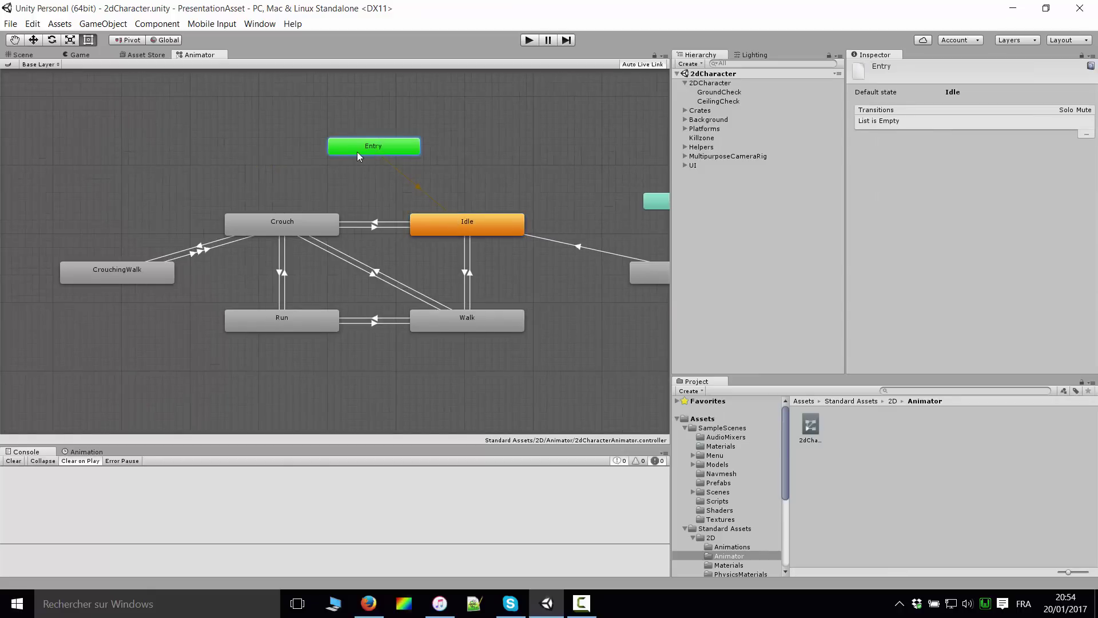
pyautogui.click(473, 231)
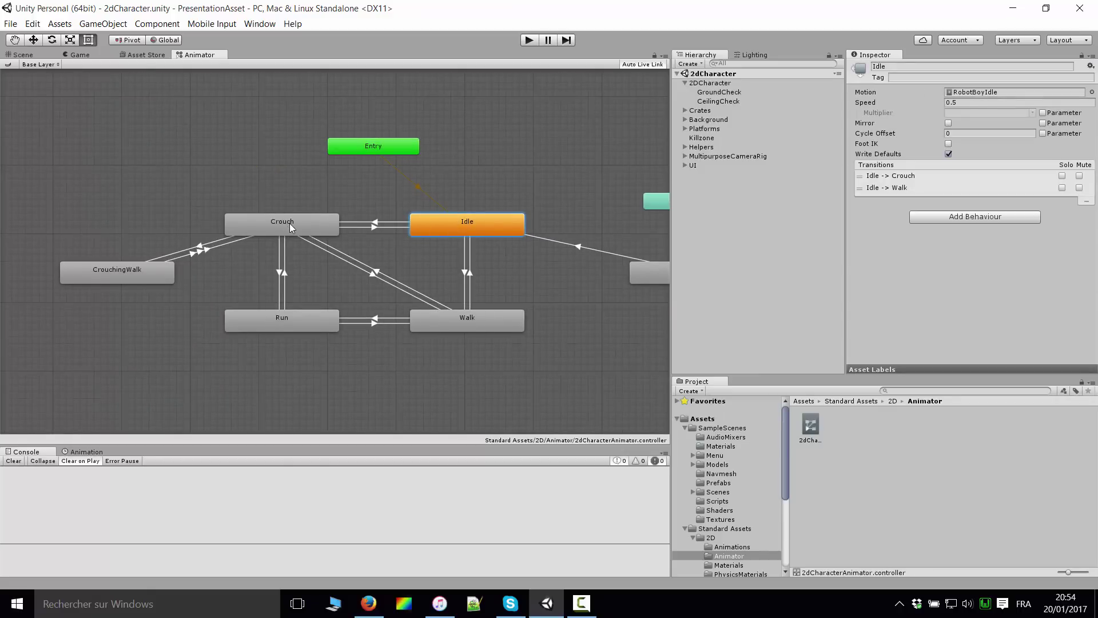
pyautogui.click(290, 225)
pyautogui.click(465, 236)
pyautogui.click(282, 223)
# Inspect the Walk, Run and CrouchingWalk states' settings
pyautogui.moveTo(501, 256); pyautogui.dragTo(348, 229, button='middle')
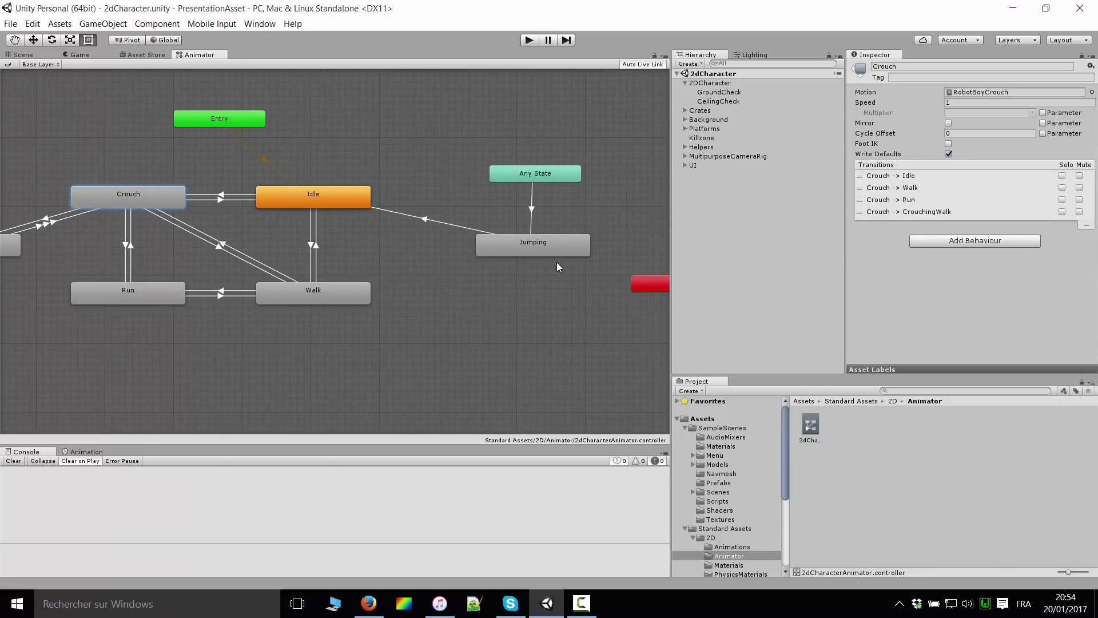
pyautogui.click(290, 290)
pyautogui.moveTo(290, 290)
pyautogui.mouseDown(button='middle')
pyautogui.moveTo(616, 286)
pyautogui.moveTo(441, 313)
pyautogui.mouseUp(button='middle')
pyautogui.click(237, 312)
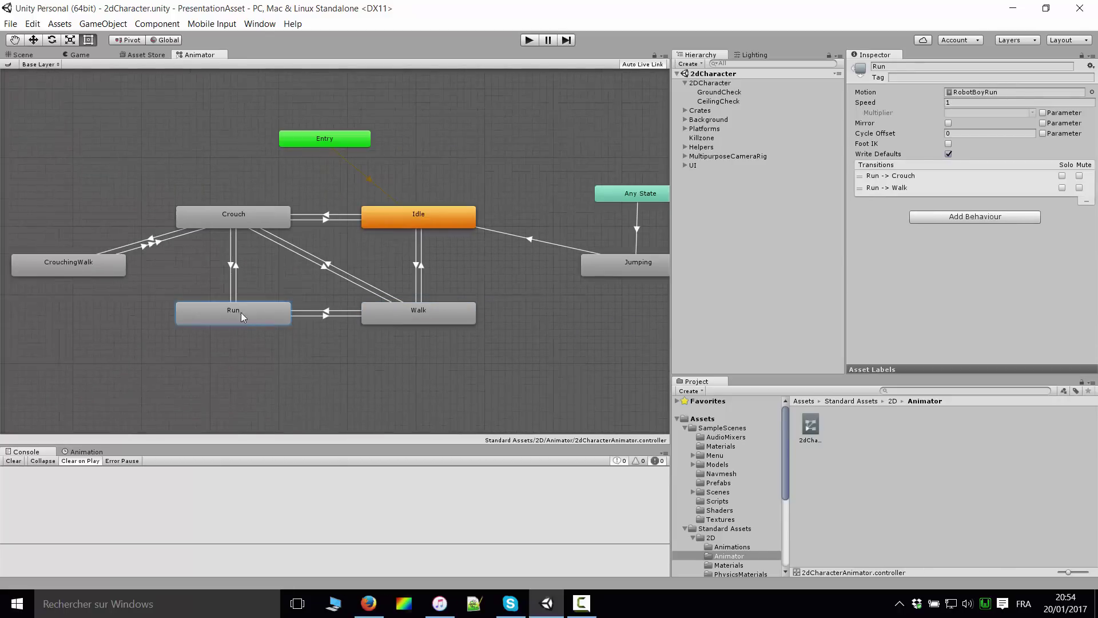
pyautogui.moveTo(318, 270); pyautogui.dragTo(232, 270, button='middle')
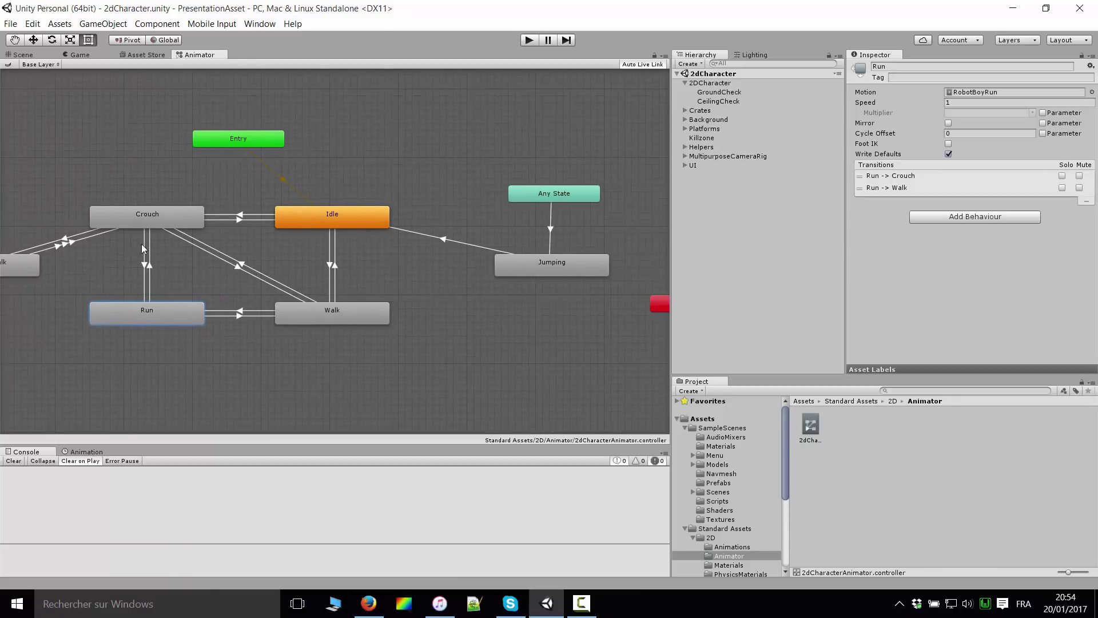
pyautogui.moveTo(143, 248); pyautogui.dragTo(358, 279, button='middle')
pyautogui.moveTo(497, 283); pyautogui.dragTo(366, 284, button='middle')
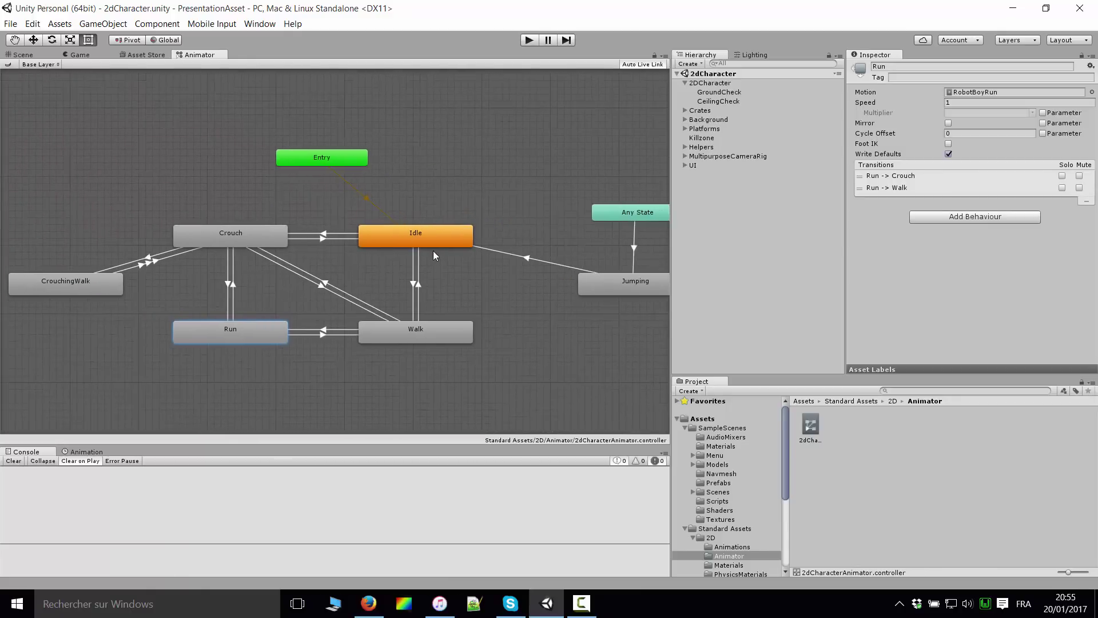
pyautogui.moveTo(252, 329); pyautogui.dragTo(366, 331, button='middle')
pyautogui.click(194, 295)
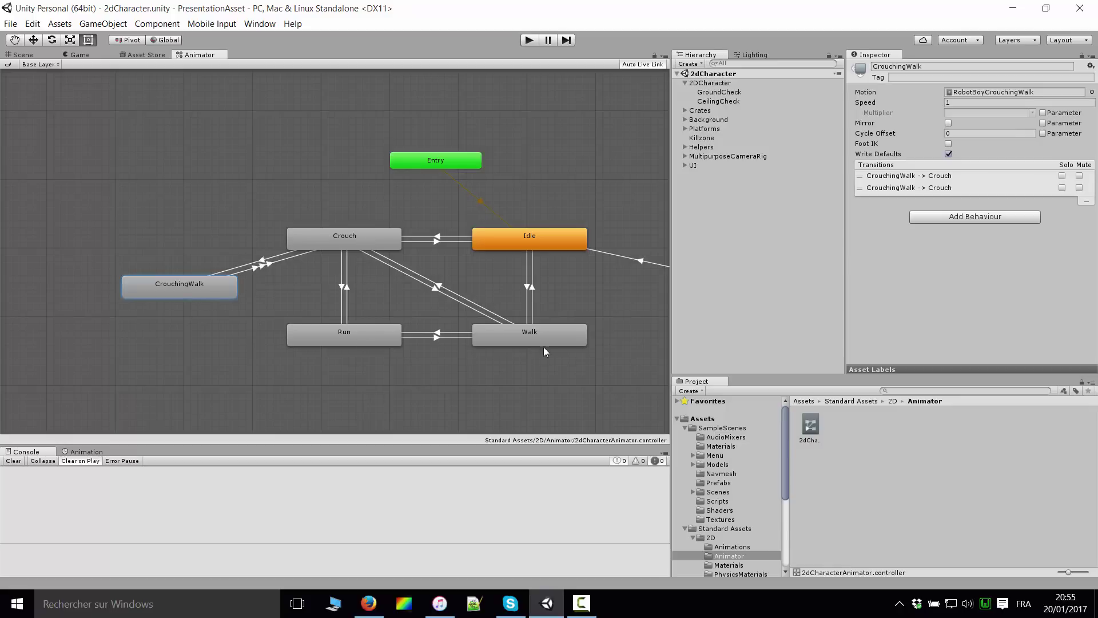
# Review Idle's RobotBoyIdle motion at speed 0.5, then return to the Scene view
pyautogui.moveTo(560, 341); pyautogui.dragTo(523, 324, button='middle')
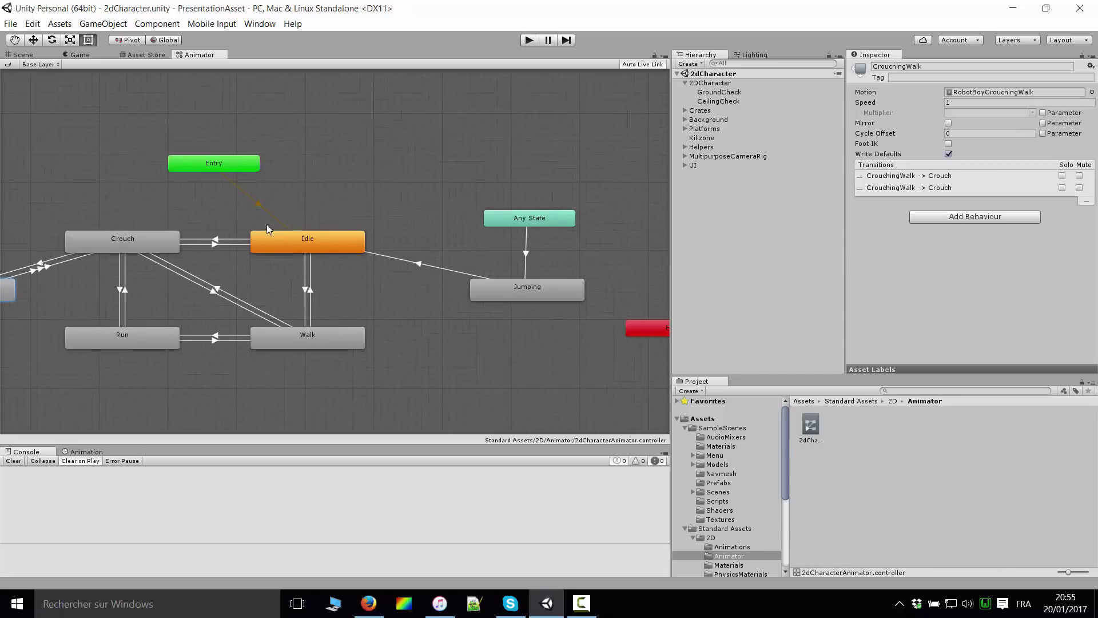
pyautogui.click(296, 254)
pyautogui.moveTo(361, 275); pyautogui.dragTo(348, 290, button='middle')
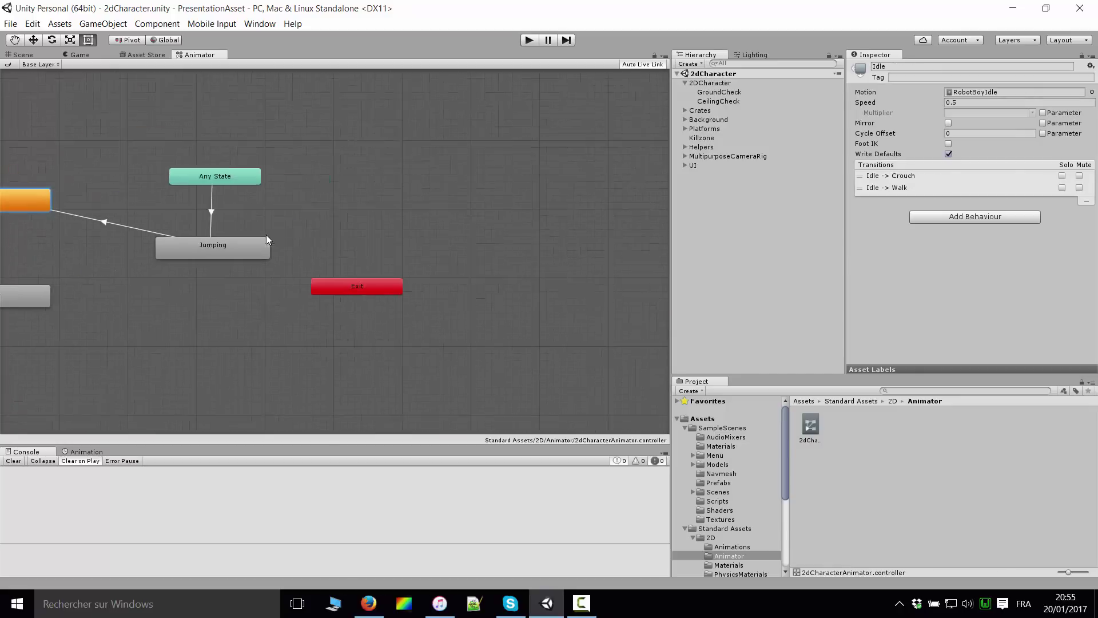
pyautogui.click(53, 55)
# Select and frame the Killzone object in the 2D level
pyautogui.scroll(-8, 472, 341)
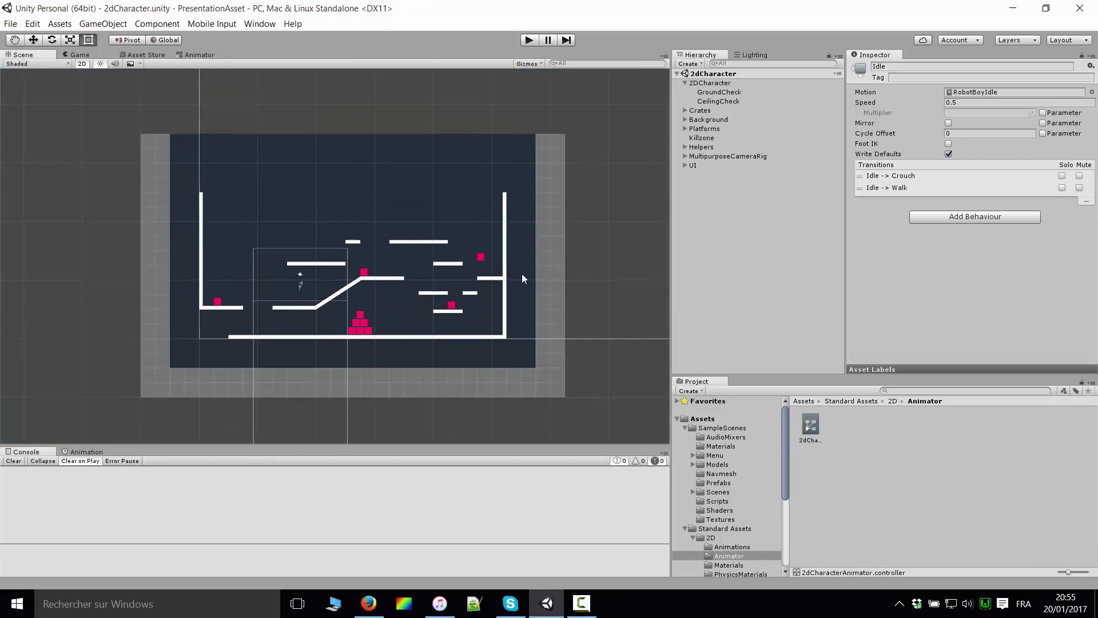
pyautogui.doubleClick(701, 138)
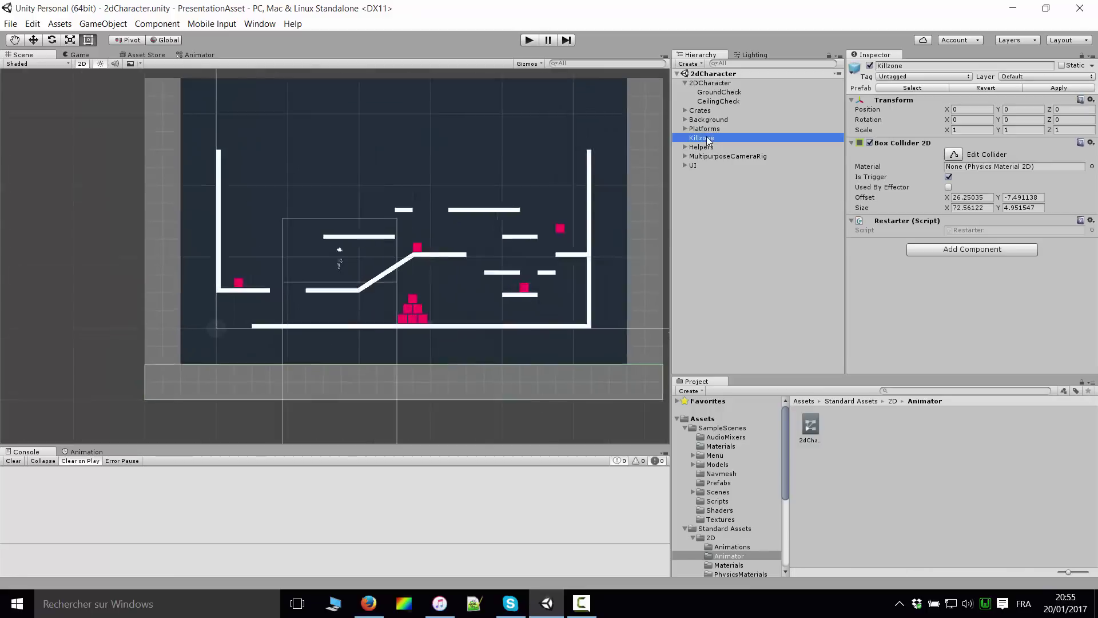
pyautogui.scroll(-2, 500, 234)
pyautogui.moveTo(512, 234); pyautogui.dragTo(338, 233, button='middle')
pyautogui.scroll(-2, 339, 234)
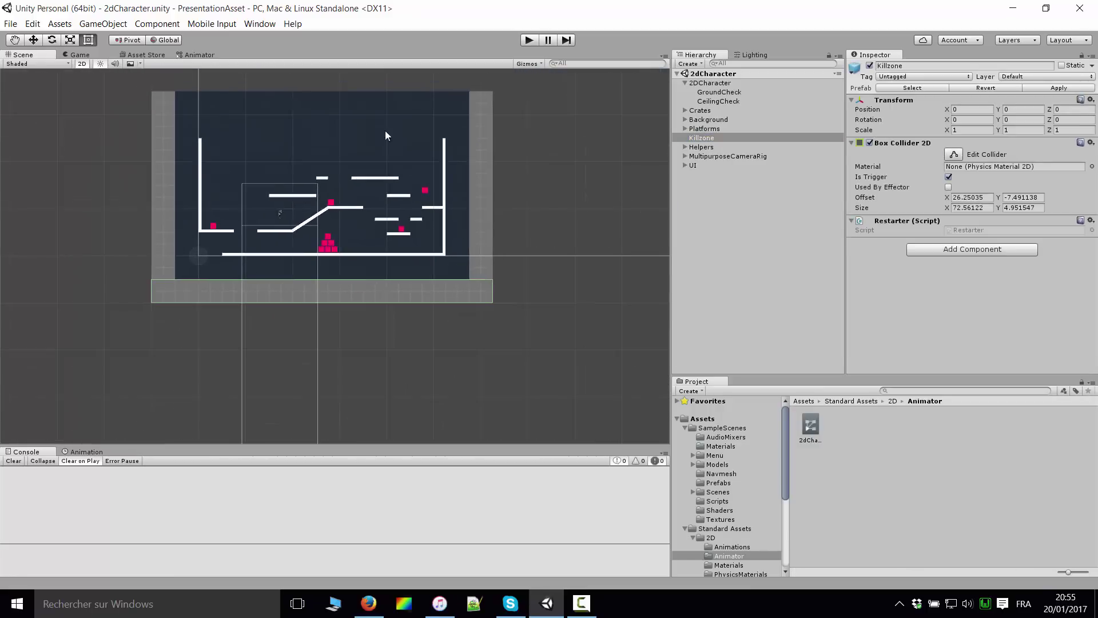
pyautogui.scroll(3, 368, 204)
pyautogui.scroll(2, 428, 172)
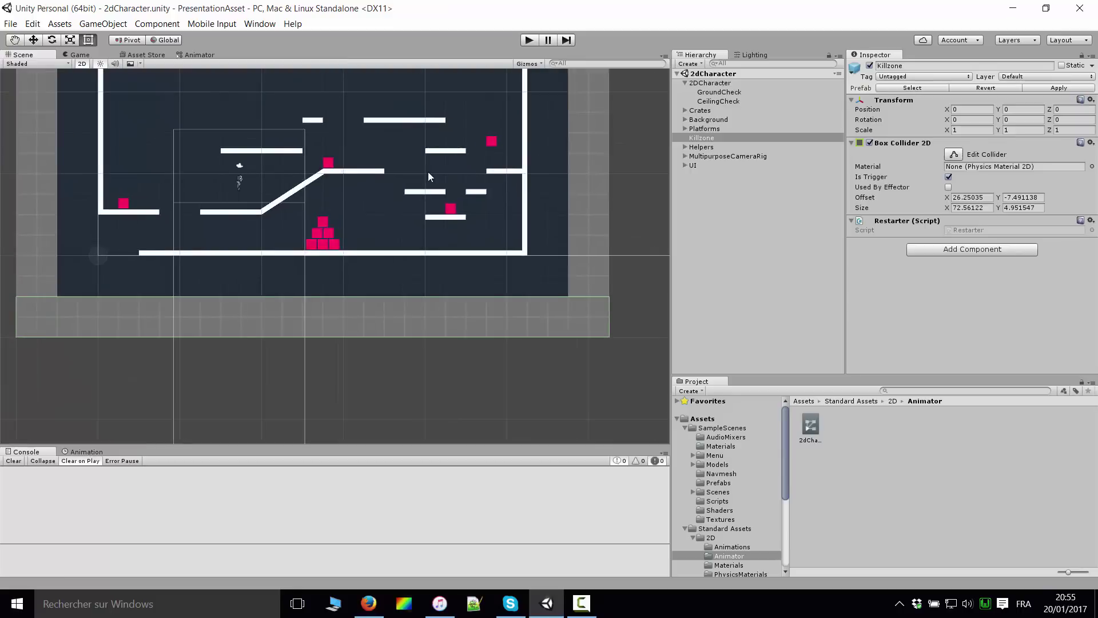
# Open the SampleScenes/Scenes folder and select the AircraftJet2Axis scene
pyautogui.click(718, 493)
pyautogui.click(684, 529)
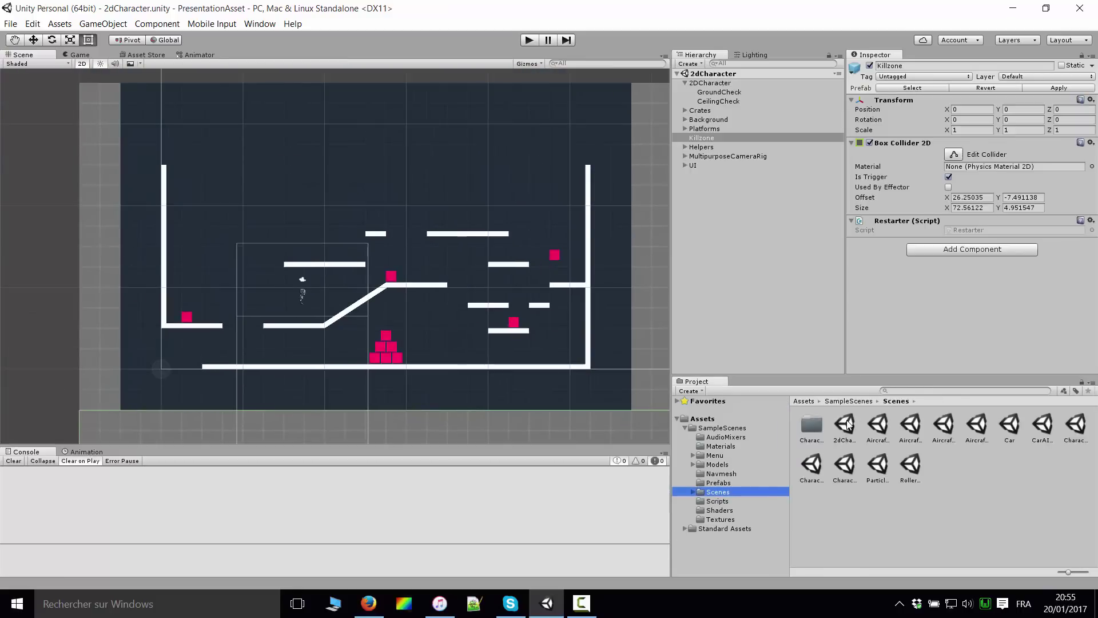
pyautogui.click(878, 425)
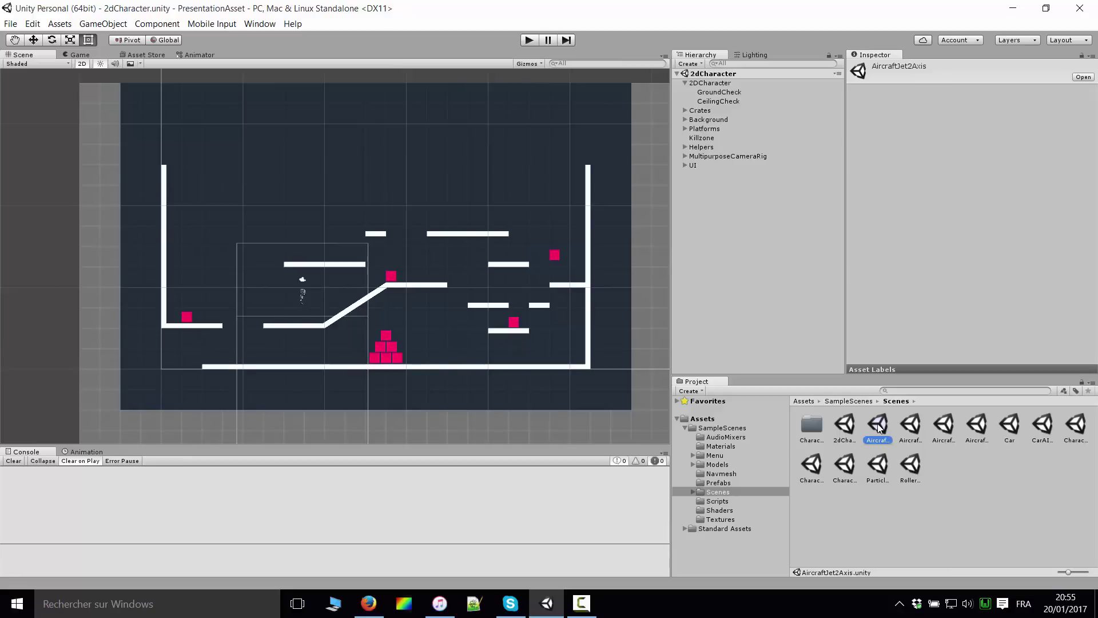
# Open AircraftJet2Axis, turn off 2D mode, and orbit and zoom around the jet on its runway
pyautogui.doubleClick(879, 426)
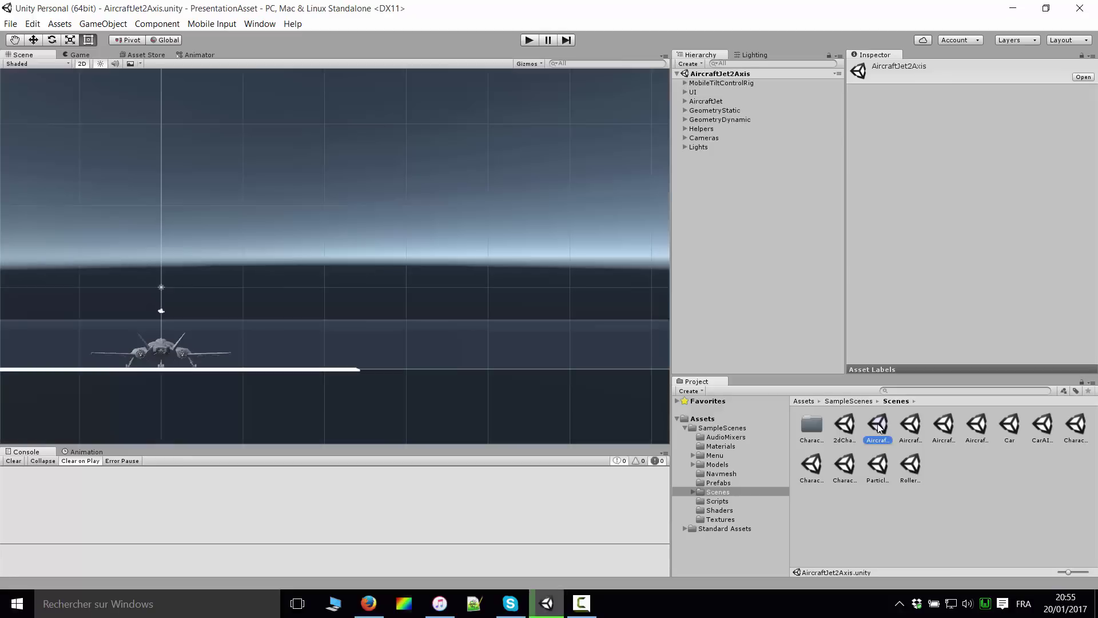
pyautogui.click(81, 64)
pyautogui.moveTo(341, 308)
pyautogui.keyDown('alt'); pyautogui.mouseDown()
pyautogui.moveTo(198, 326)
pyautogui.moveTo(360, 250)
pyautogui.moveTo(447, 255)
pyautogui.mouseUp(); pyautogui.keyUp('alt')
pyautogui.scroll(5, 198, 326)
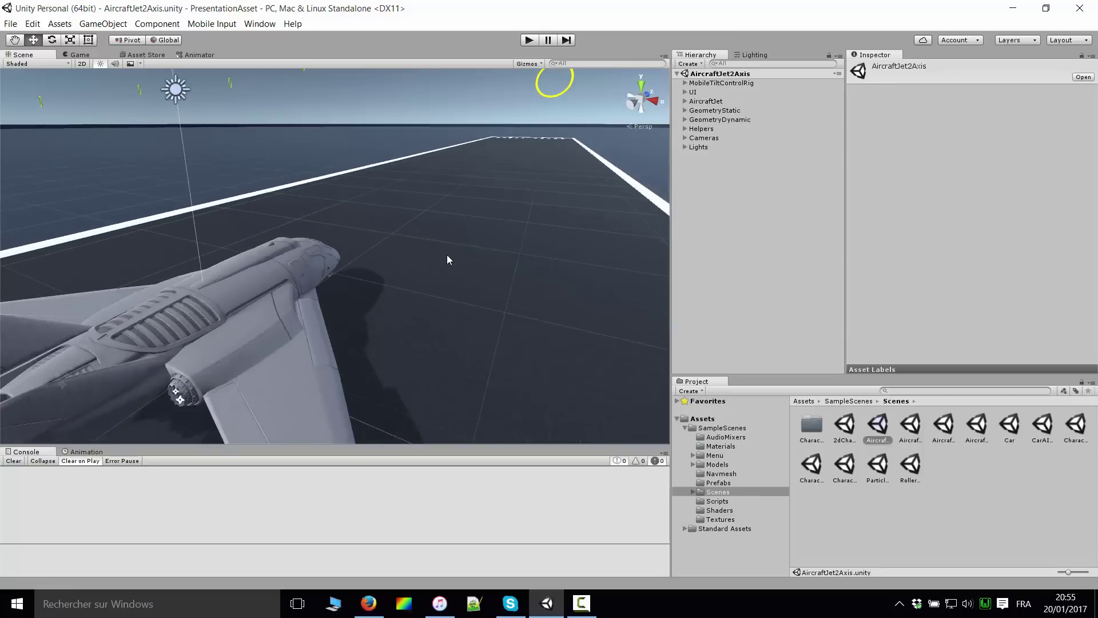
pyautogui.scroll(-5, 331, 252)
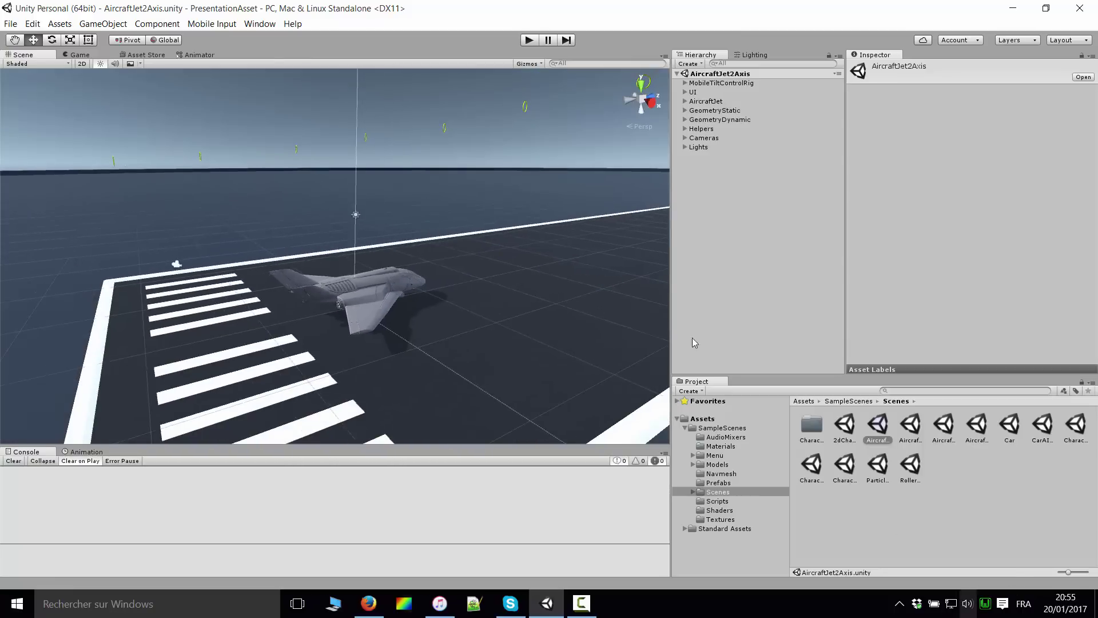
pyautogui.scroll(-2, 499, 242)
pyautogui.scroll(2, 403, 312)
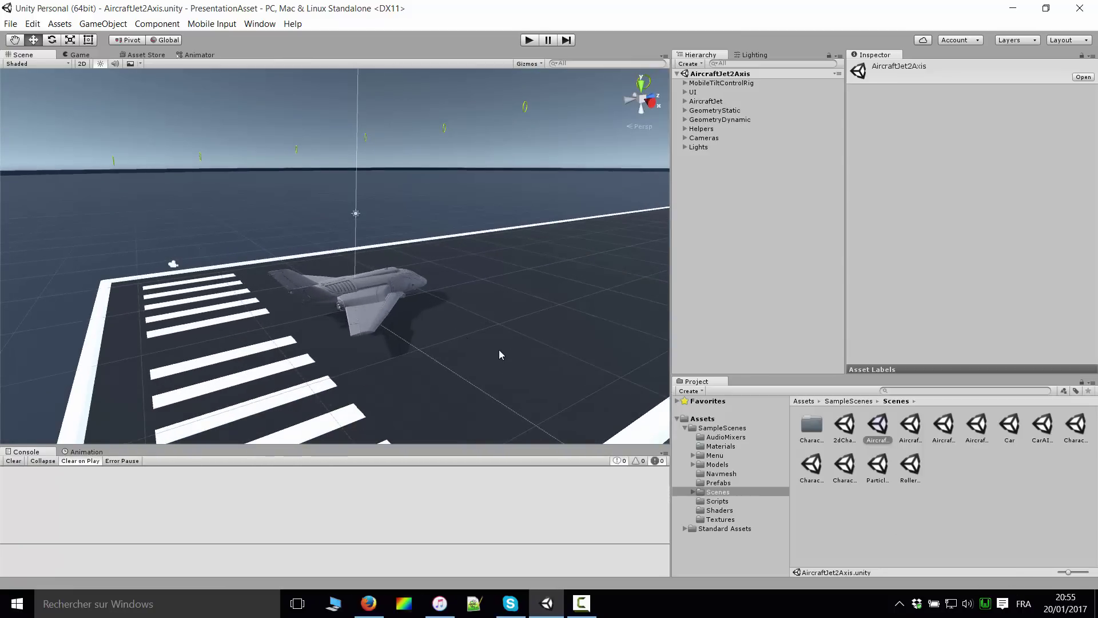
pyautogui.rightClick(975, 604)
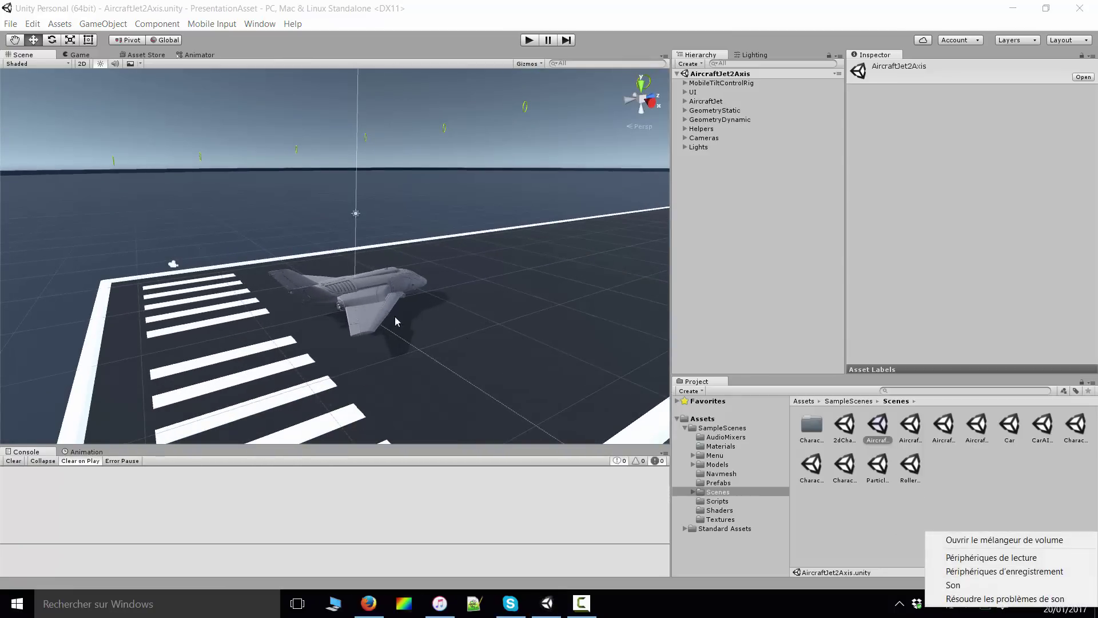
pyautogui.click(1009, 540)
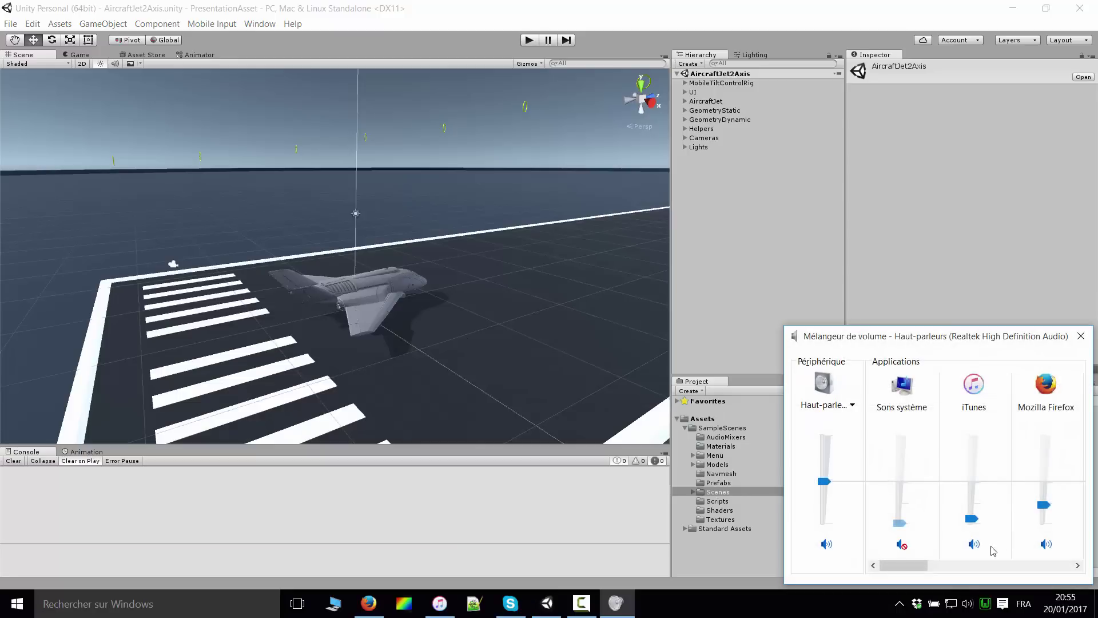
pyautogui.moveTo(922, 565); pyautogui.dragTo(1069, 575)
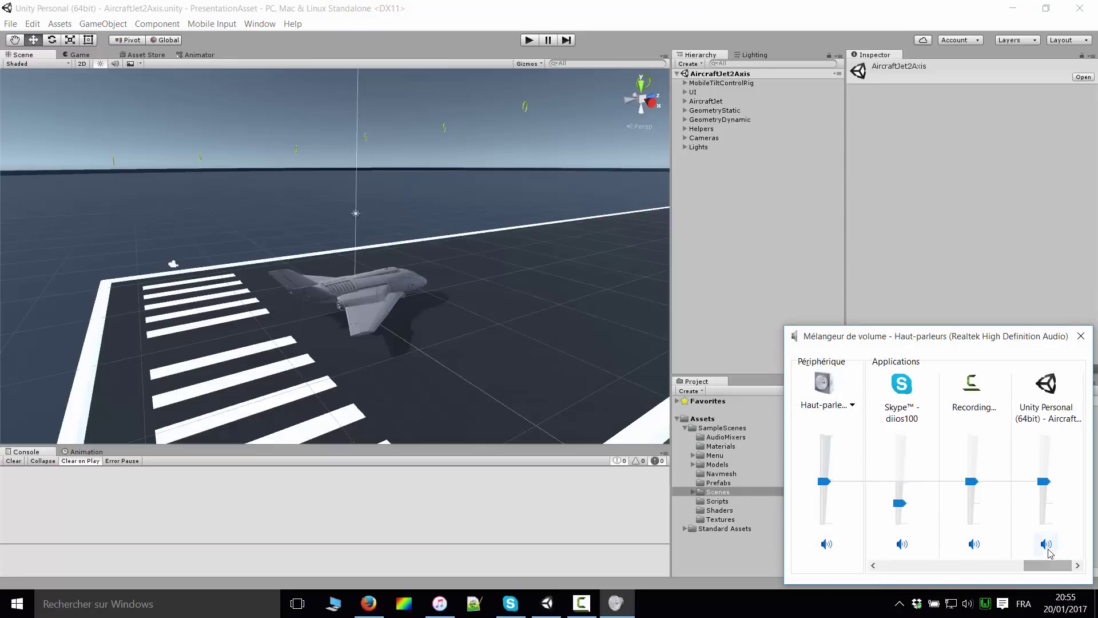
pyautogui.click(1070, 340)
# Play the aircraft scene to watch the jet fly, then pause and stop it
pyautogui.scroll(3, 354, 280)
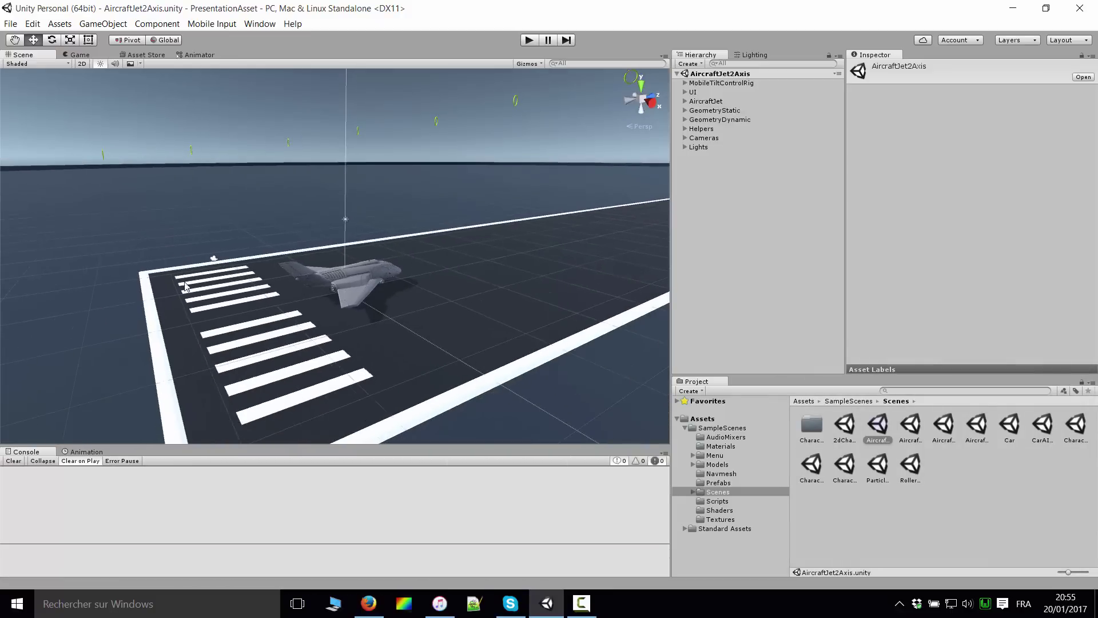
pyautogui.scroll(3, 354, 280)
pyautogui.scroll(5, 354, 280)
pyautogui.scroll(3, 487, 290)
pyautogui.keyDown('alt'); pyautogui.moveTo(488, 290); pyautogui.dragTo(479, 258); pyautogui.keyUp('alt')
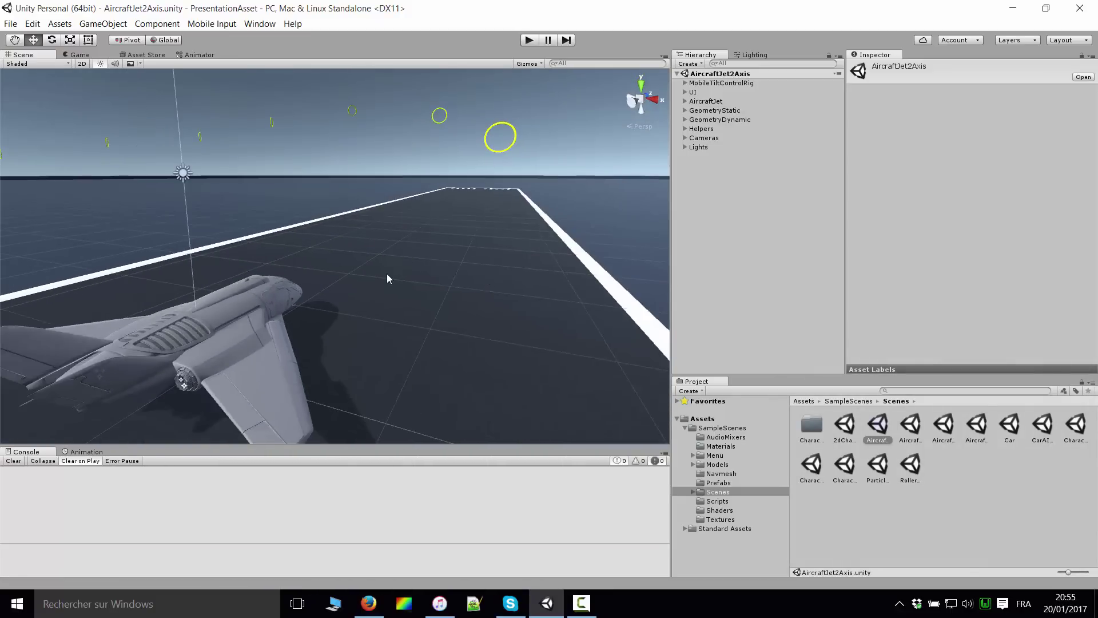
pyautogui.click(525, 41)
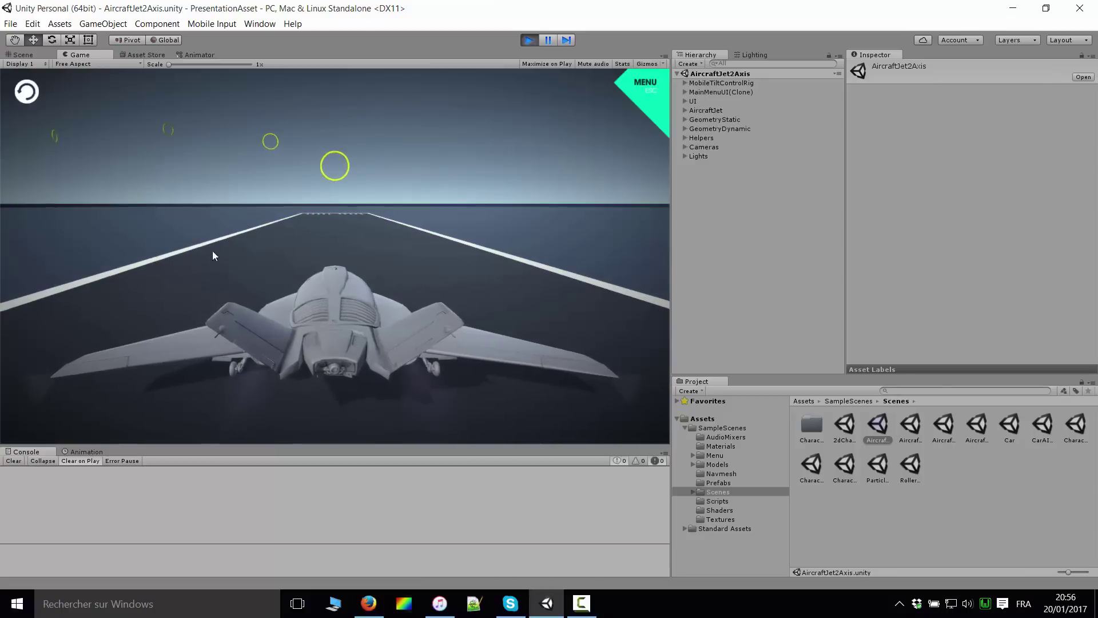
pyautogui.click(553, 41)
pyautogui.click(538, 44)
# Orbit and zoom the Scene view around the parked jet and runway
pyautogui.scroll(-3, 348, 286)
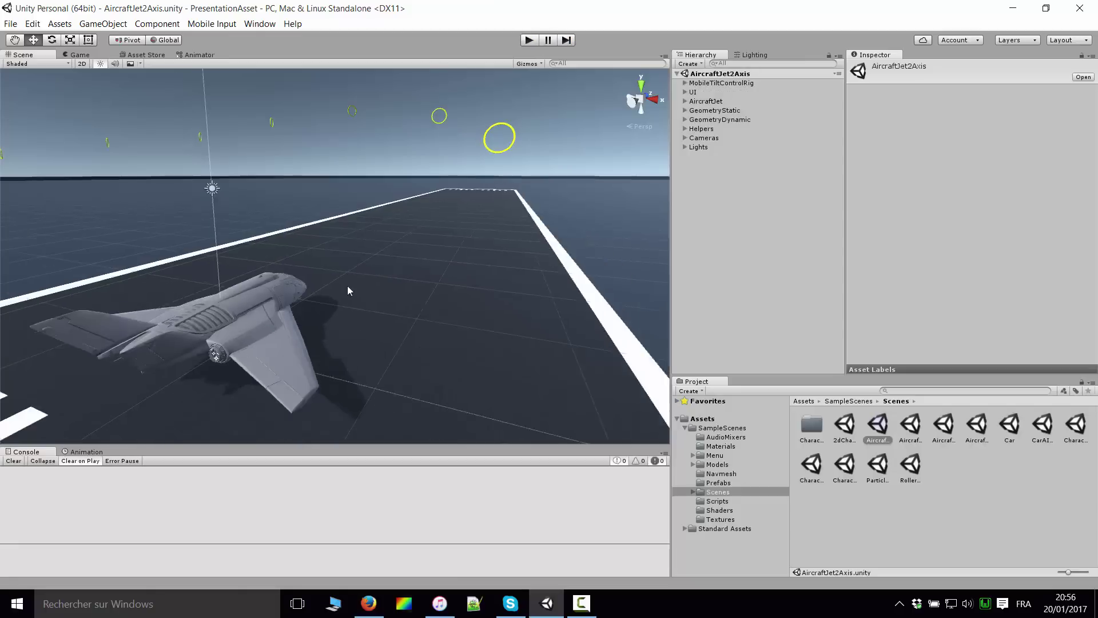
pyautogui.scroll(-3, 344, 263)
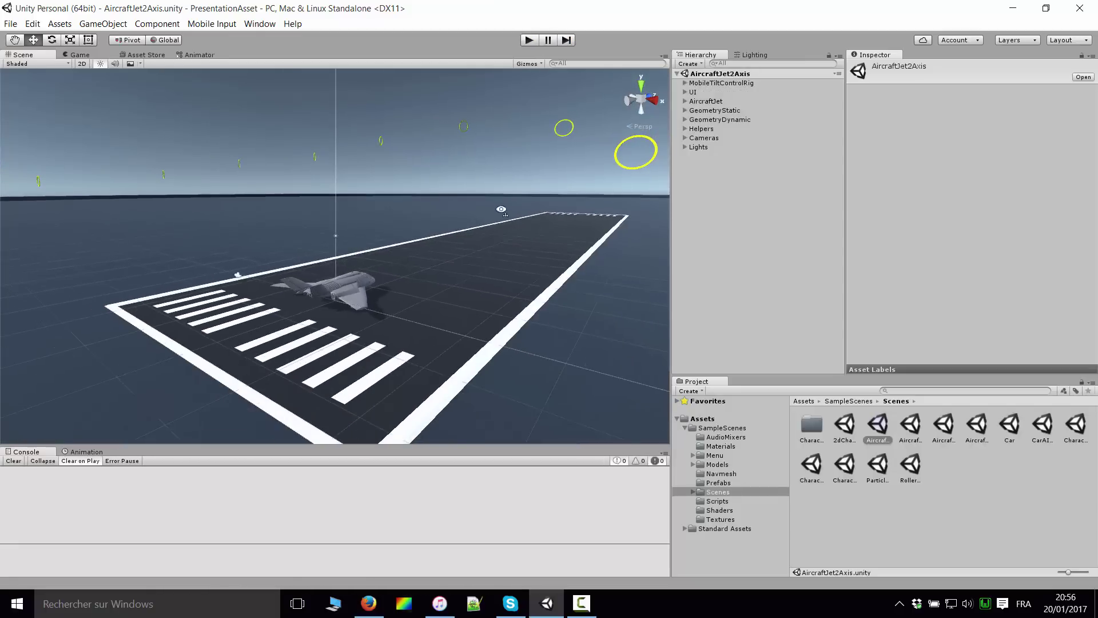
pyautogui.scroll(2, 434, 192)
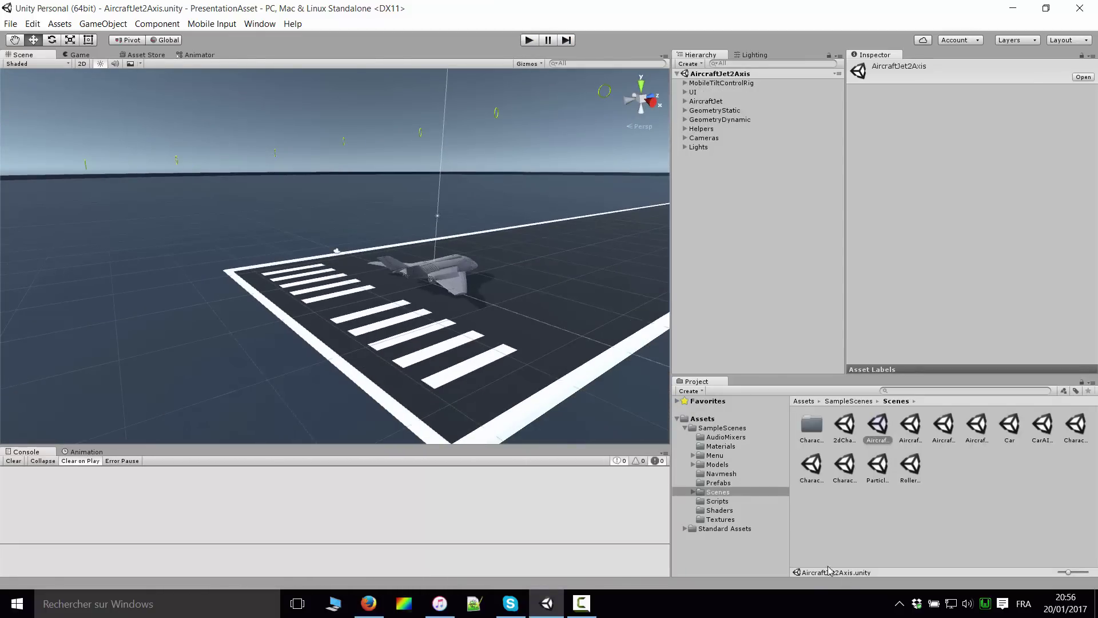
pyautogui.moveTo(434, 326); pyautogui.dragTo(547, 330, button='right')
pyautogui.keyDown('alt'); pyautogui.moveTo(521, 324); pyautogui.dragTo(441, 303); pyautogui.keyUp('alt')
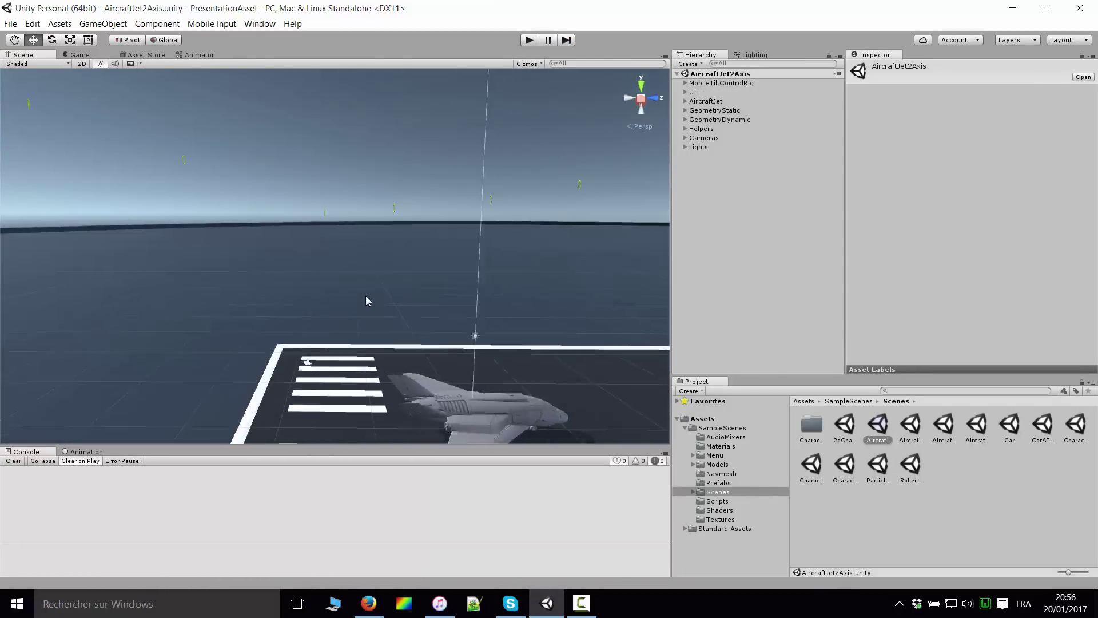
pyautogui.moveTo(396, 259)
pyautogui.keyDown('alt'); pyautogui.mouseDown()
pyautogui.moveTo(418, 305)
pyautogui.moveTo(399, 273)
pyautogui.mouseUp(); pyautogui.keyUp('alt')
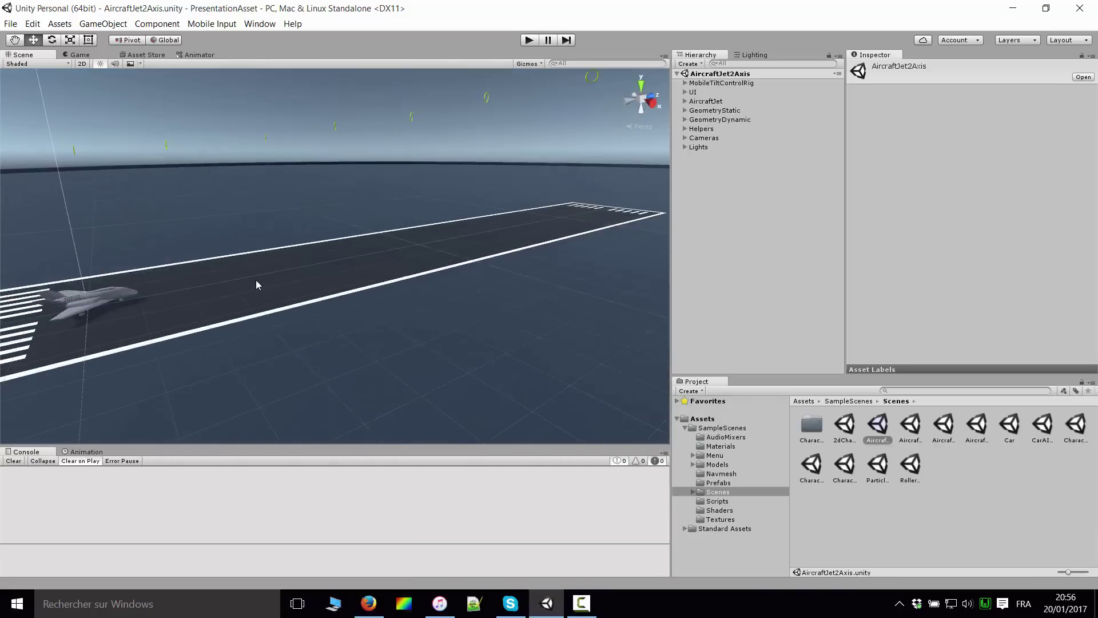
pyautogui.moveTo(256, 284)
pyautogui.keyDown('alt'); pyautogui.mouseDown()
pyautogui.moveTo(404, 231)
pyautogui.moveTo(135, 237)
pyautogui.moveTo(239, 212)
pyautogui.mouseUp(); pyautogui.keyUp('alt')
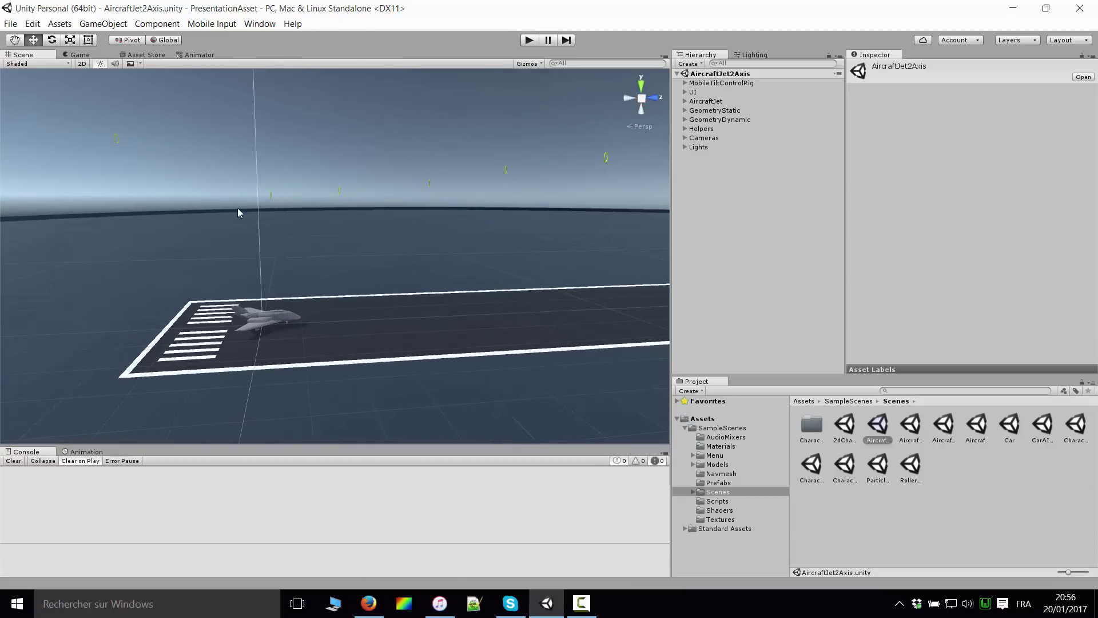
pyautogui.click(525, 40)
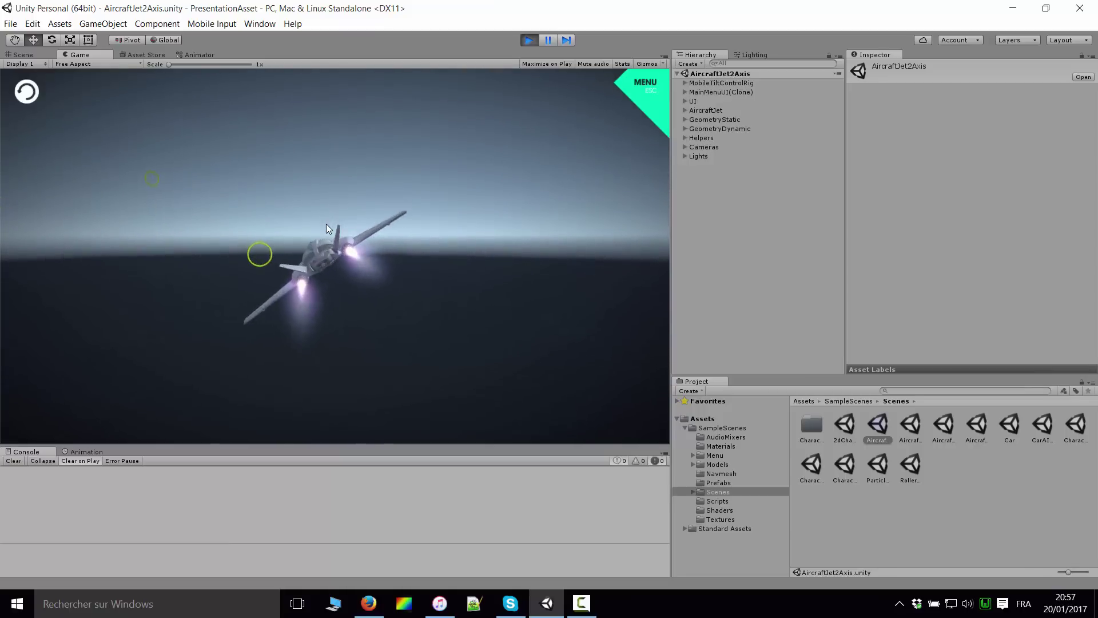
pyautogui.hotkey('ctrl', 'p')
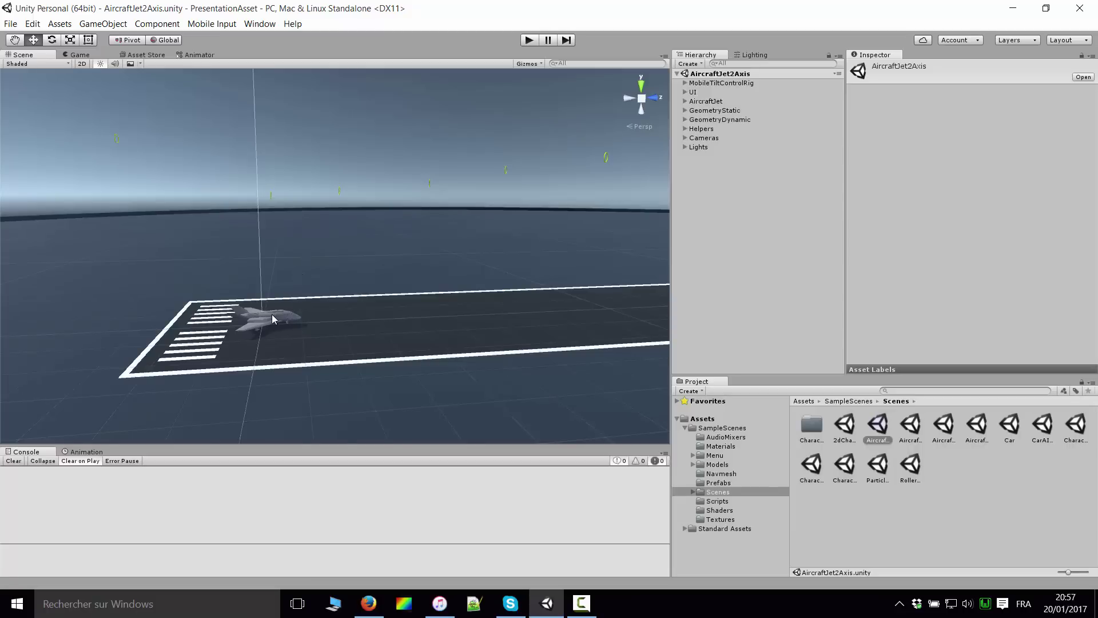
# Select the AircraftFuselage group and orbit the view around the ground disc toward it
pyautogui.click(273, 319)
pyautogui.keyDown('alt'); pyautogui.moveTo(349, 338); pyautogui.dragTo(520, 342); pyautogui.keyUp('alt')
pyautogui.scroll(-6, 507, 343)
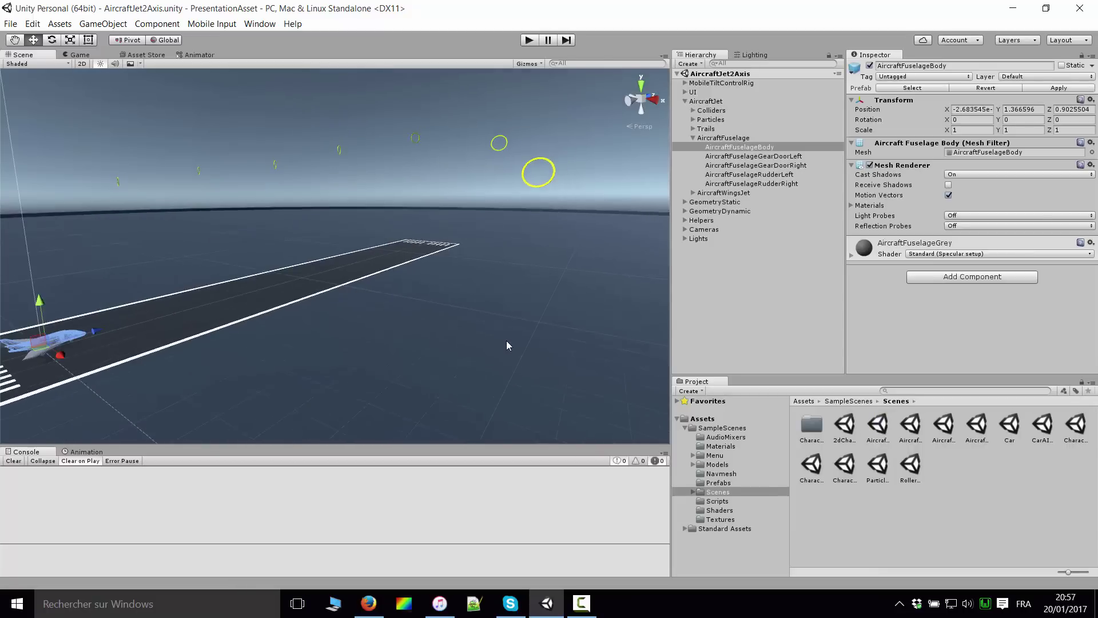
pyautogui.click(707, 139)
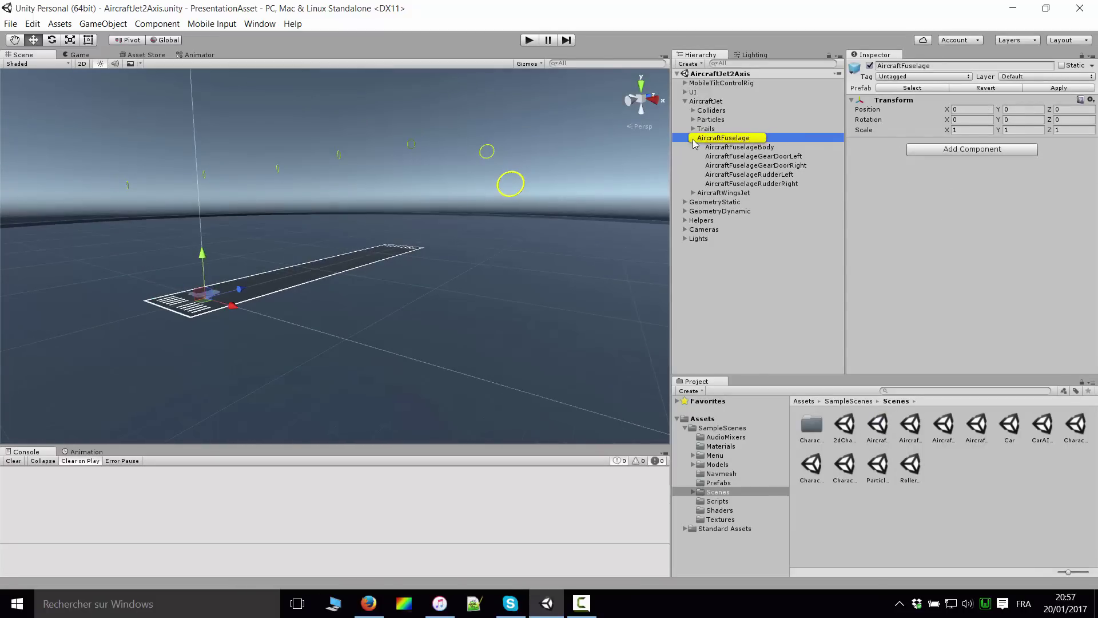
pyautogui.click(694, 138)
pyautogui.moveTo(608, 153)
pyautogui.mouseDown(button='middle')
pyautogui.moveTo(312, 210)
pyautogui.moveTo(384, 270)
pyautogui.mouseUp(button='middle')
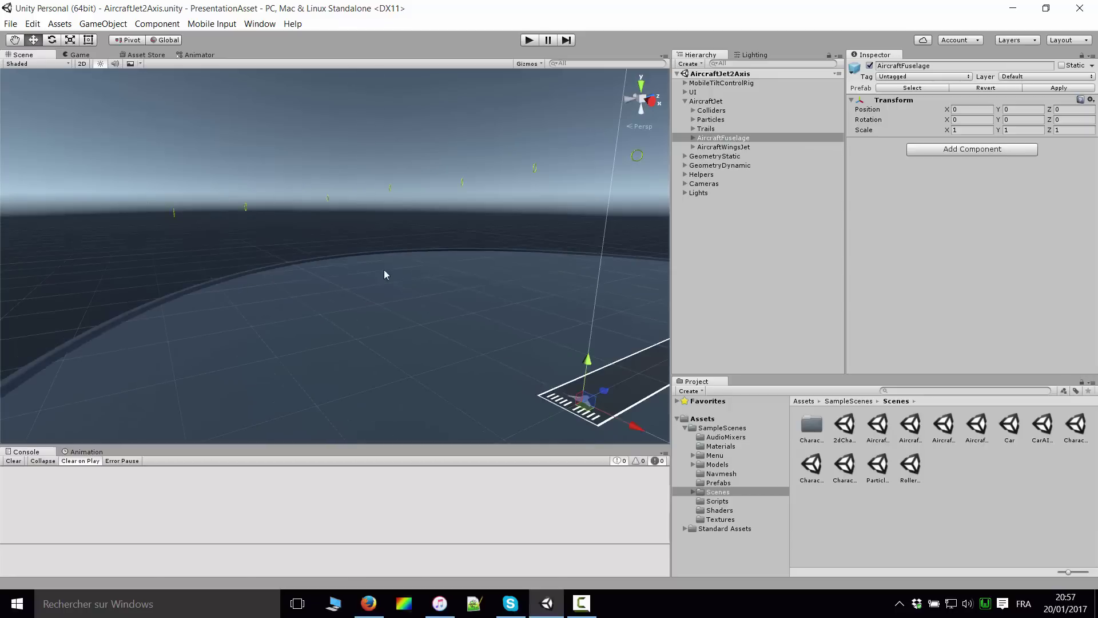
pyautogui.moveTo(383, 270)
pyautogui.keyDown('alt'); pyautogui.mouseDown()
pyautogui.moveTo(445, 304)
pyautogui.moveTo(545, 228)
pyautogui.mouseUp(); pyautogui.keyUp('alt')
pyautogui.moveTo(544, 228); pyautogui.dragTo(356, 248, button='middle')
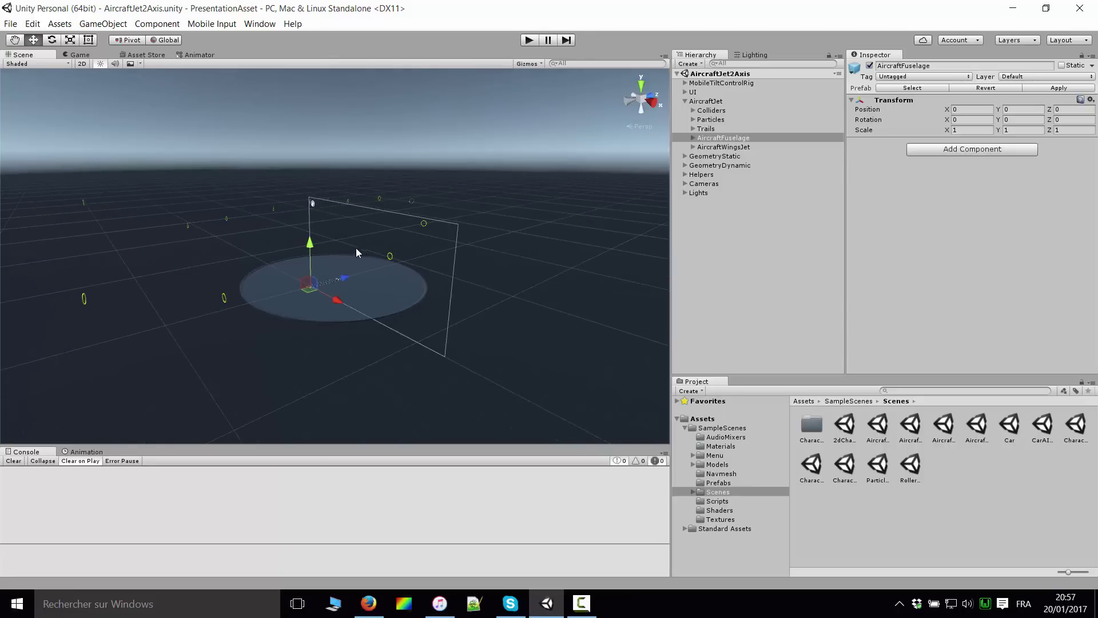
pyautogui.moveTo(217, 271); pyautogui.dragTo(324, 309, button='middle')
pyautogui.scroll(3, 324, 308)
pyautogui.moveTo(323, 308)
pyautogui.keyDown('alt'); pyautogui.mouseDown()
pyautogui.moveTo(304, 288)
pyautogui.moveTo(460, 181)
pyautogui.mouseUp(); pyautogui.keyUp('alt')
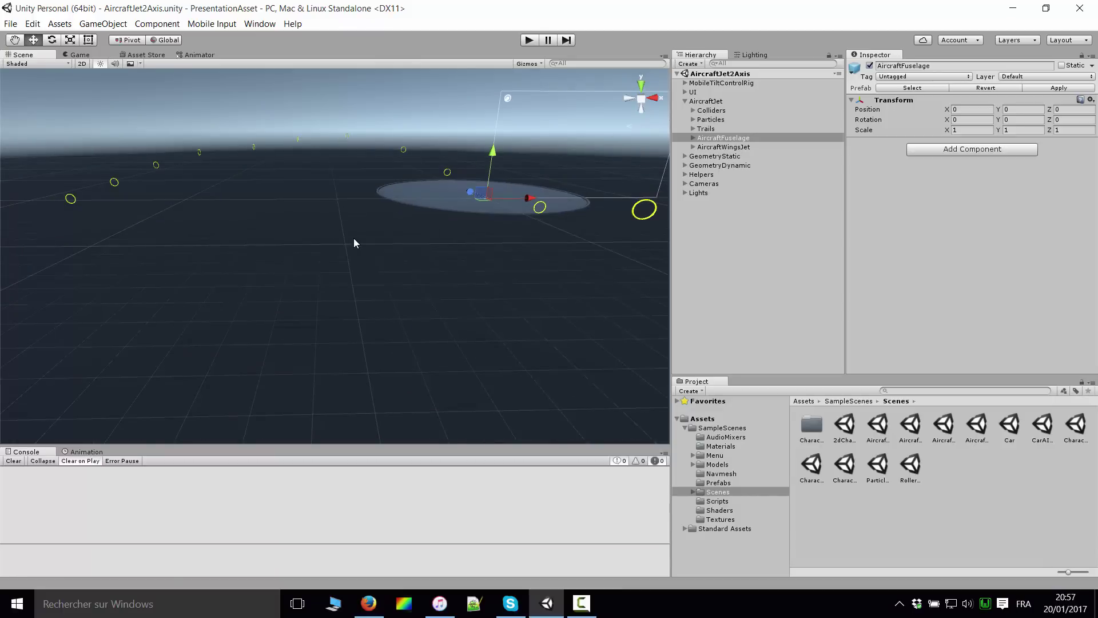
pyautogui.moveTo(354, 237)
pyautogui.keyDown('alt'); pyautogui.mouseDown()
pyautogui.moveTo(389, 291)
pyautogui.moveTo(414, 287)
pyautogui.mouseUp(); pyautogui.keyUp('alt')
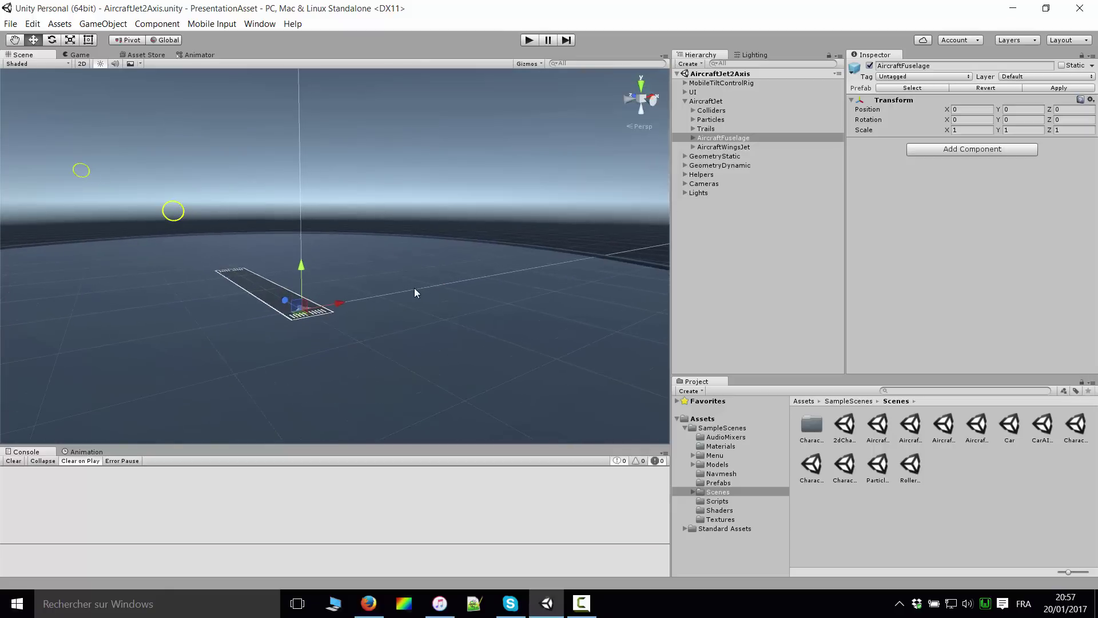
# Frame the fuselage close up and select AircraftFuselageBody to see its AircraftFuselageGrey material
pyautogui.press('f')
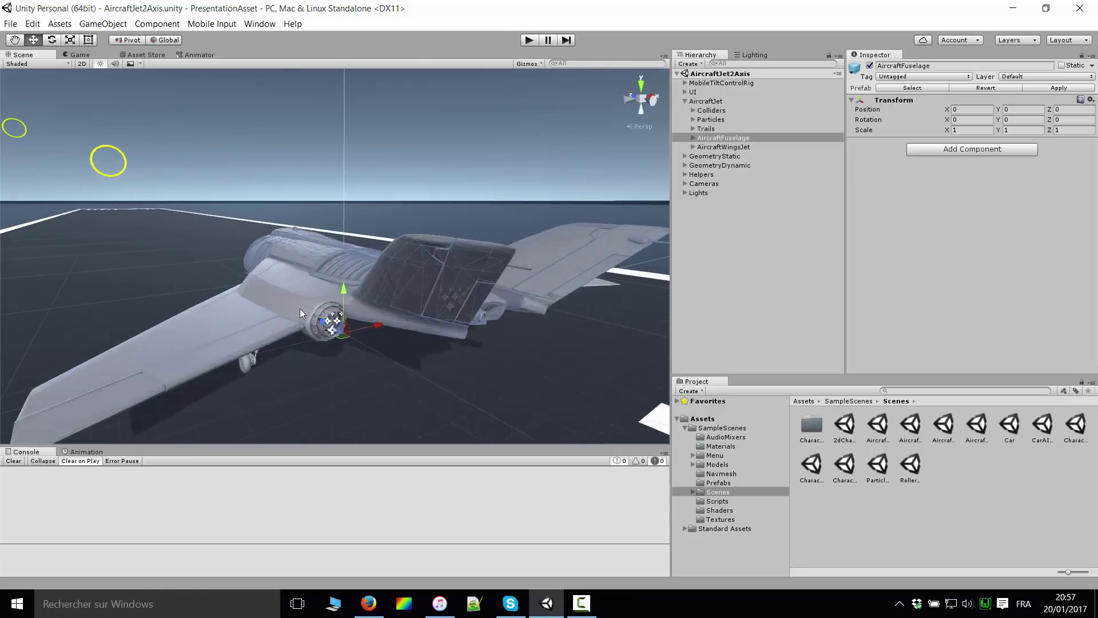
pyautogui.keyDown('alt'); pyautogui.moveTo(300, 308); pyautogui.dragTo(428, 284); pyautogui.keyUp('alt')
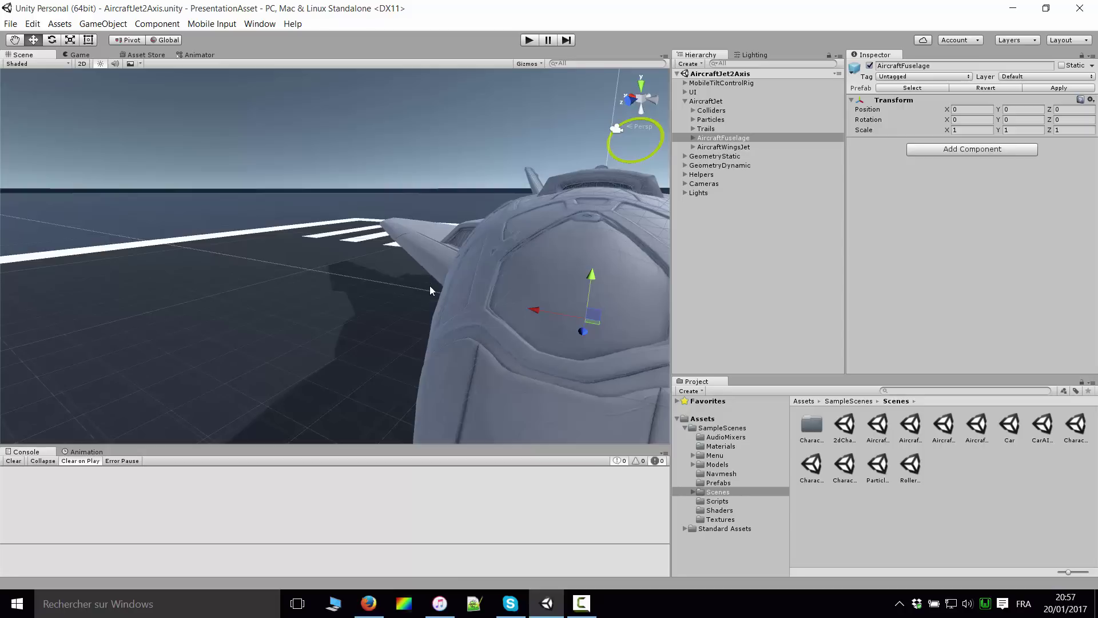
pyautogui.keyDown('alt'); pyautogui.moveTo(448, 235); pyautogui.dragTo(313, 223); pyautogui.keyUp('alt')
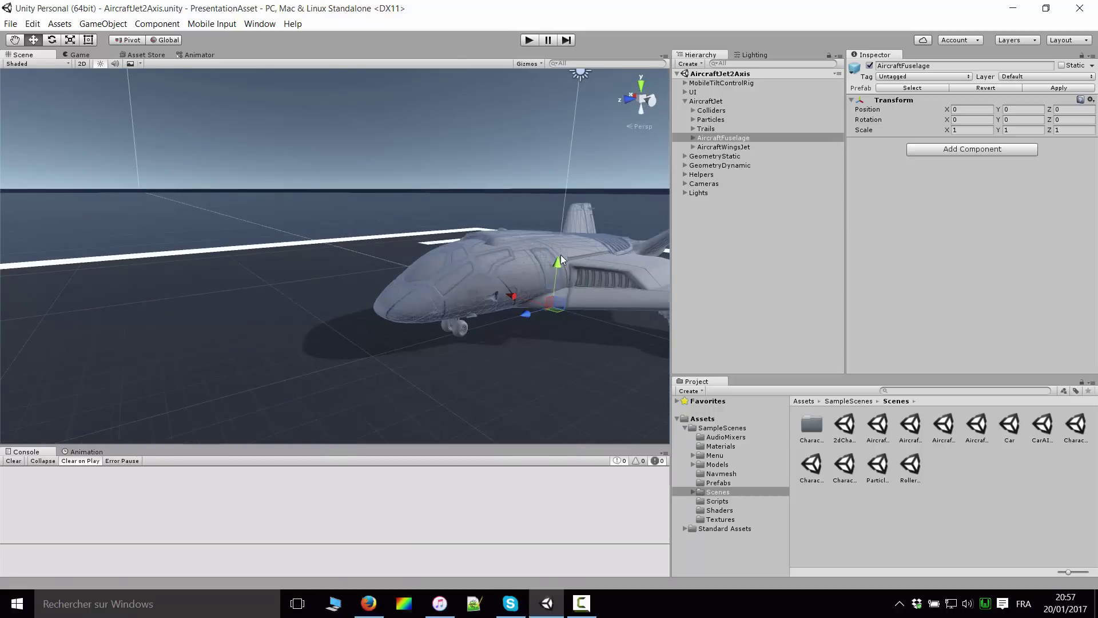
pyautogui.click(561, 257)
pyautogui.keyDown('alt'); pyautogui.moveTo(557, 225); pyautogui.dragTo(256, 212); pyautogui.keyUp('alt')
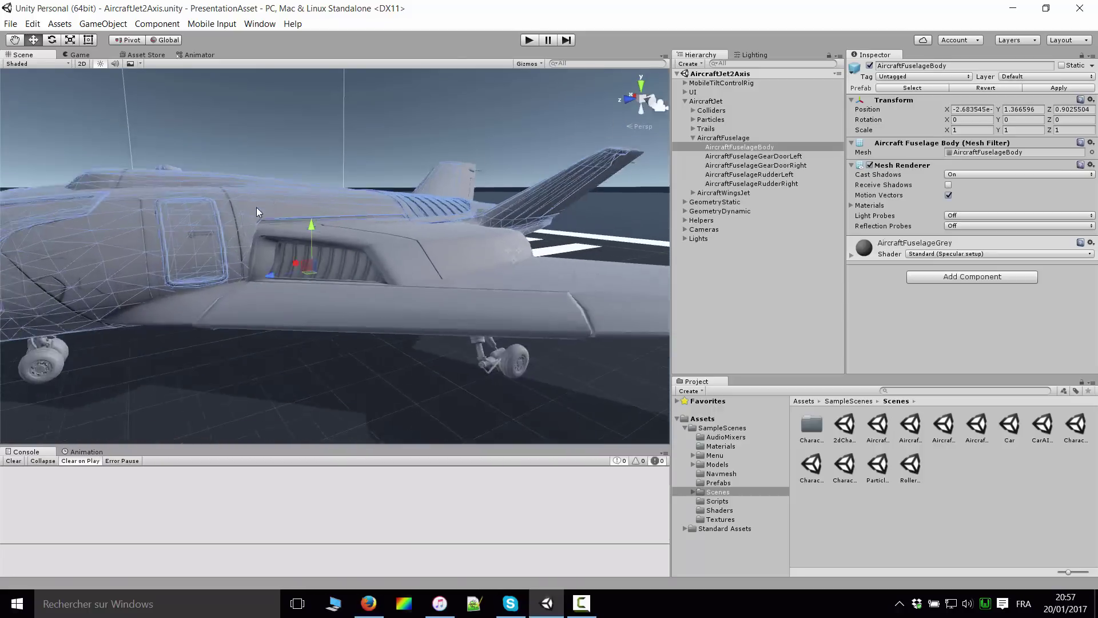
# Orbit around the jet, select its fuselage and collapse the AircraftFuselage group
pyautogui.click(256, 212)
pyautogui.moveTo(258, 284)
pyautogui.keyDown('alt'); pyautogui.mouseDown()
pyautogui.moveTo(412, 290)
pyautogui.moveTo(358, 291)
pyautogui.moveTo(403, 307)
pyautogui.moveTo(215, 318)
pyautogui.moveTo(420, 280)
pyautogui.mouseUp(); pyautogui.keyUp('alt')
pyautogui.keyDown('alt'); pyautogui.moveTo(533, 295); pyautogui.dragTo(441, 373); pyautogui.keyUp('alt')
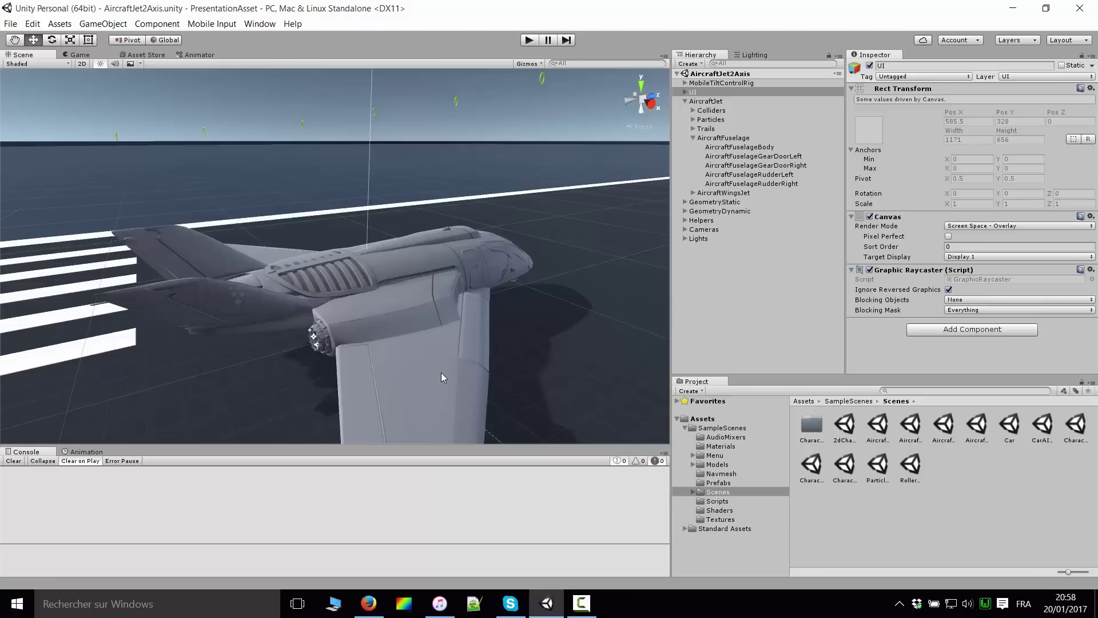
pyautogui.keyDown('alt'); pyautogui.moveTo(468, 317); pyautogui.dragTo(270, 215); pyautogui.keyUp('alt')
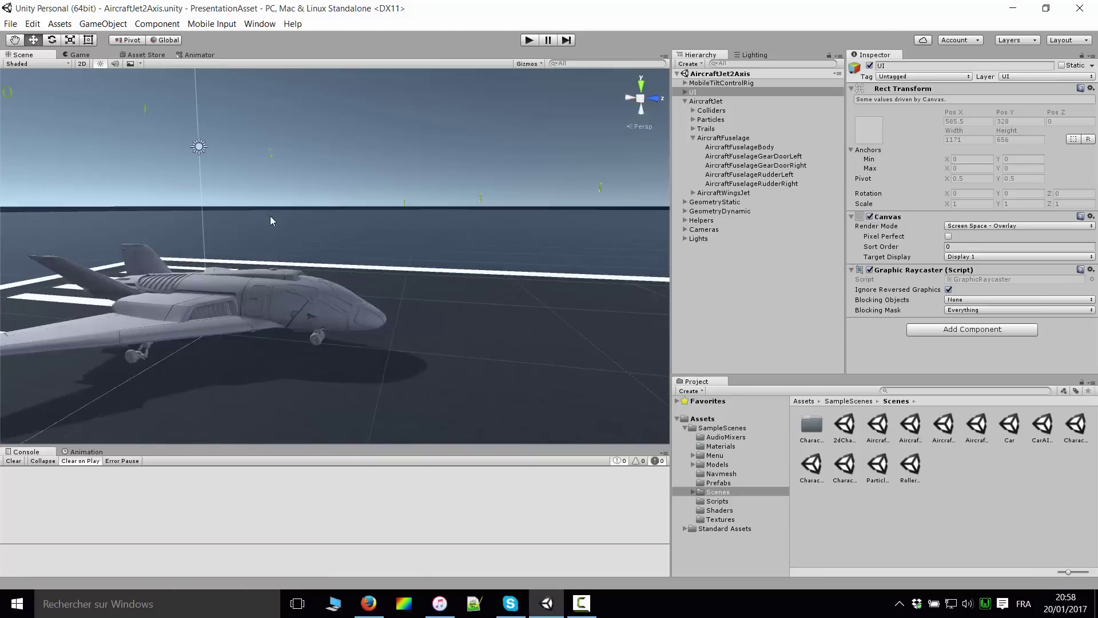
pyautogui.keyDown('alt'); pyautogui.moveTo(270, 215); pyautogui.dragTo(372, 311, button='right'); pyautogui.keyUp('alt')
pyautogui.moveTo(373, 311)
pyautogui.keyDown('alt'); pyautogui.mouseDown()
pyautogui.moveTo(225, 352)
pyautogui.moveTo(198, 376)
pyautogui.mouseUp(); pyautogui.keyUp('alt')
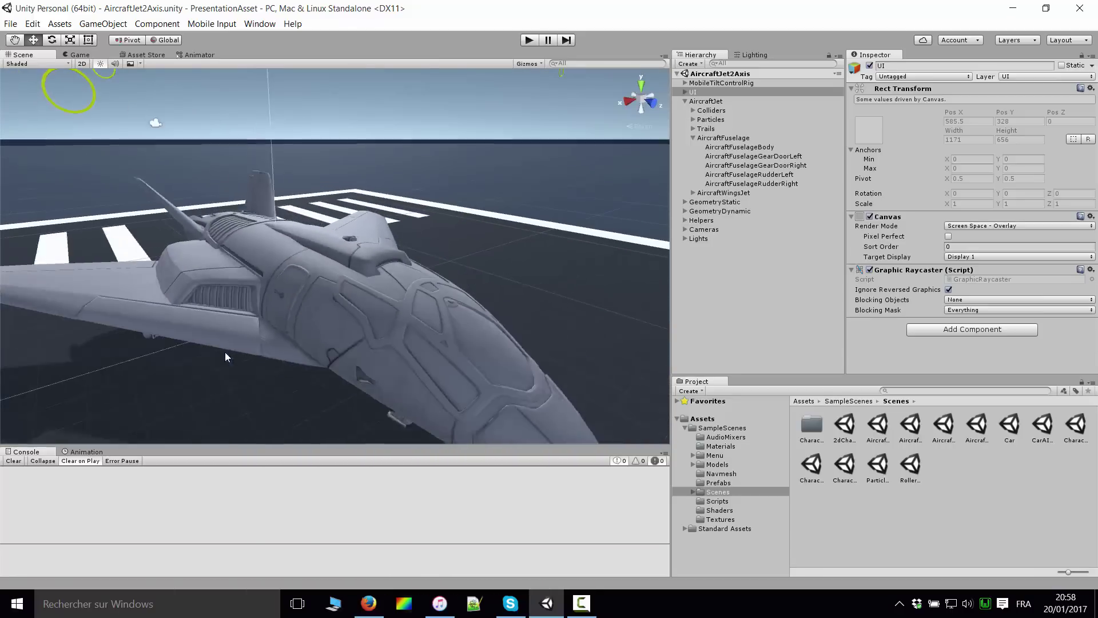
pyautogui.keyDown('alt'); pyautogui.moveTo(276, 327); pyautogui.dragTo(299, 297); pyautogui.keyUp('alt')
pyautogui.click(299, 296)
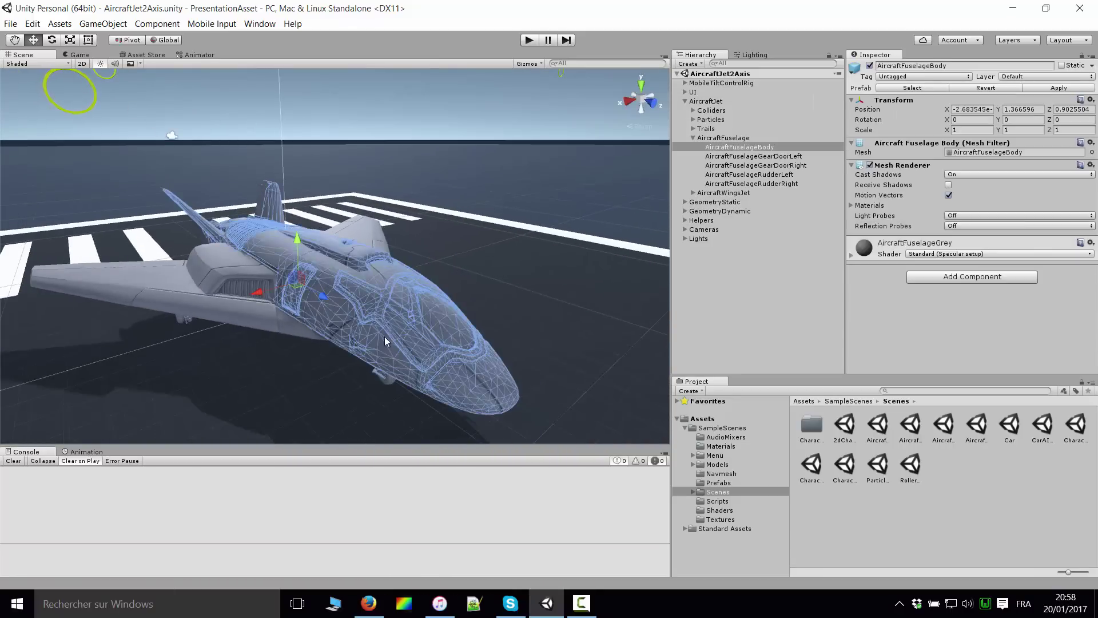
pyautogui.click(730, 138)
pyautogui.click(692, 138)
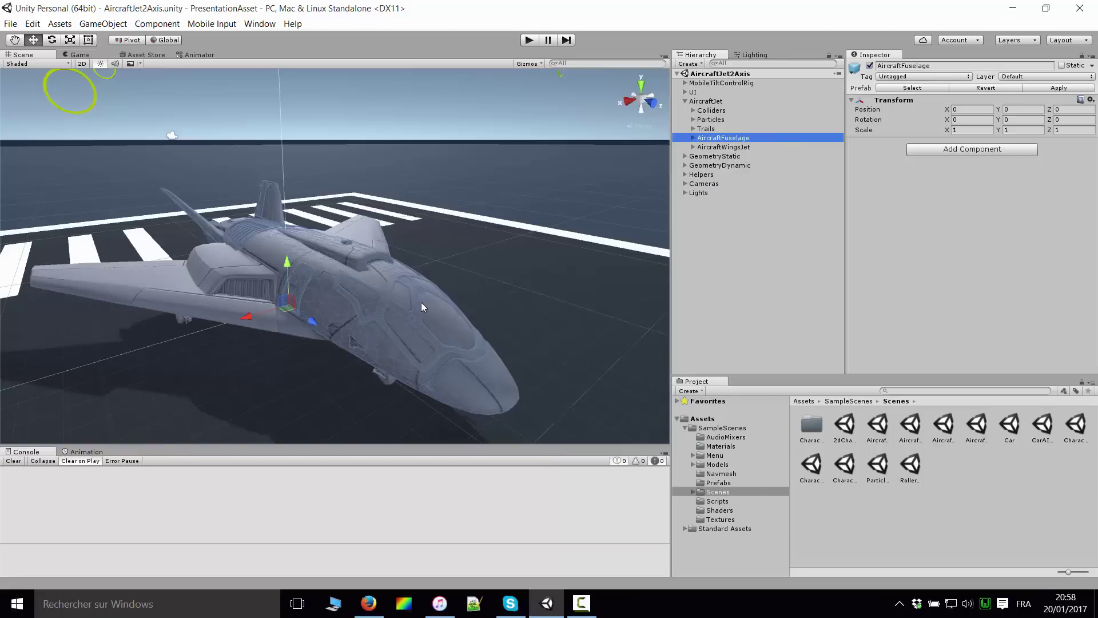
# Frame the jet's fuselage, then select the right wing slat and fly in close to it
pyautogui.moveTo(421, 302); pyautogui.dragTo(431, 310, button='middle')
pyautogui.moveTo(431, 310)
pyautogui.mouseDown(button='right')
pyautogui.moveTo(727, 220)
pyautogui.moveTo(326, 303)
pyautogui.mouseUp(button='right')
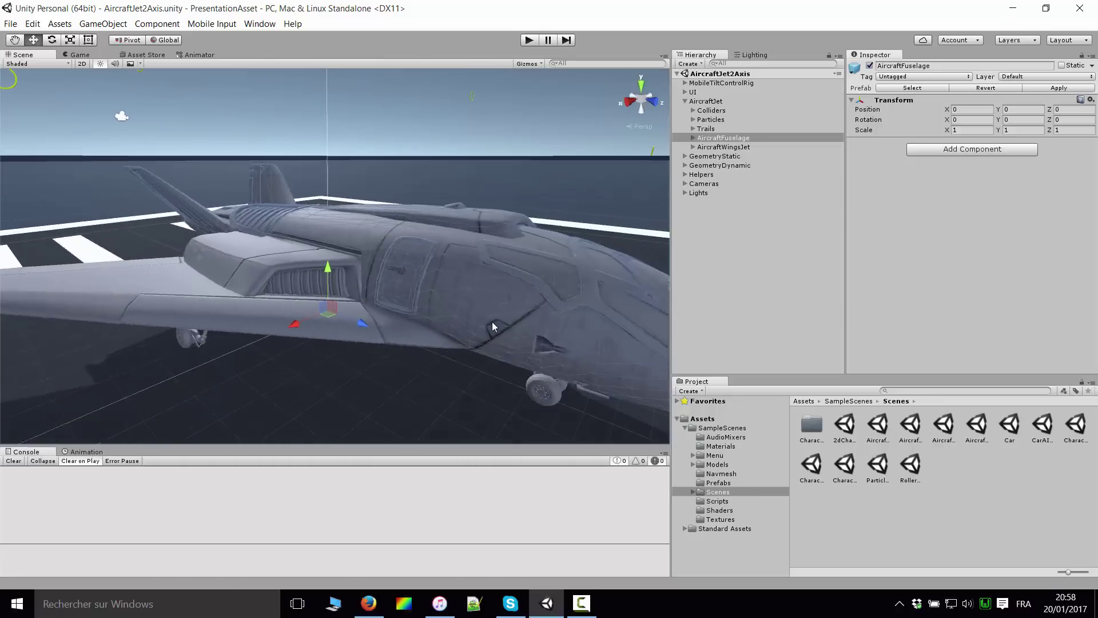
pyautogui.moveTo(326, 303); pyautogui.dragTo(497, 280, button='right')
pyautogui.click(497, 150)
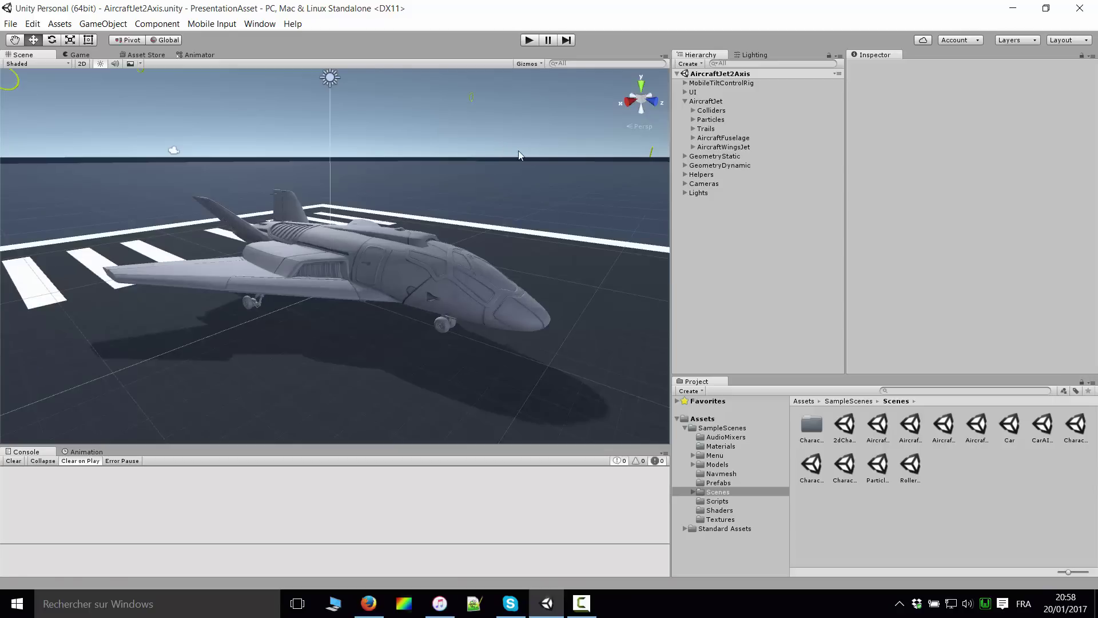
pyautogui.scroll(5, 556, 235)
pyautogui.click(533, 275)
pyautogui.press('f')
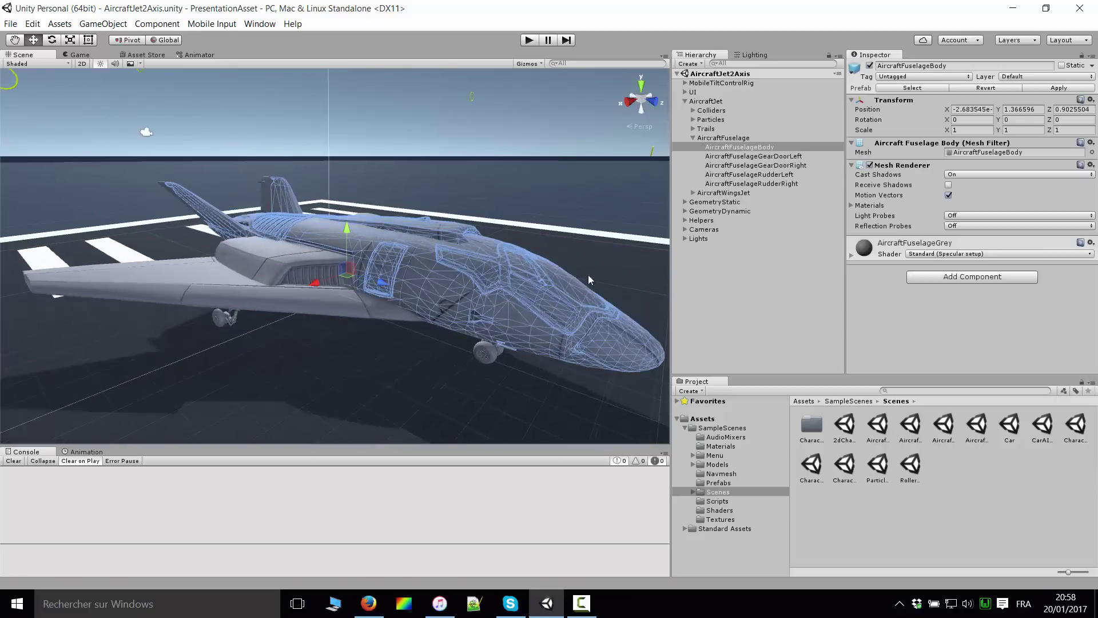
pyautogui.click(320, 303)
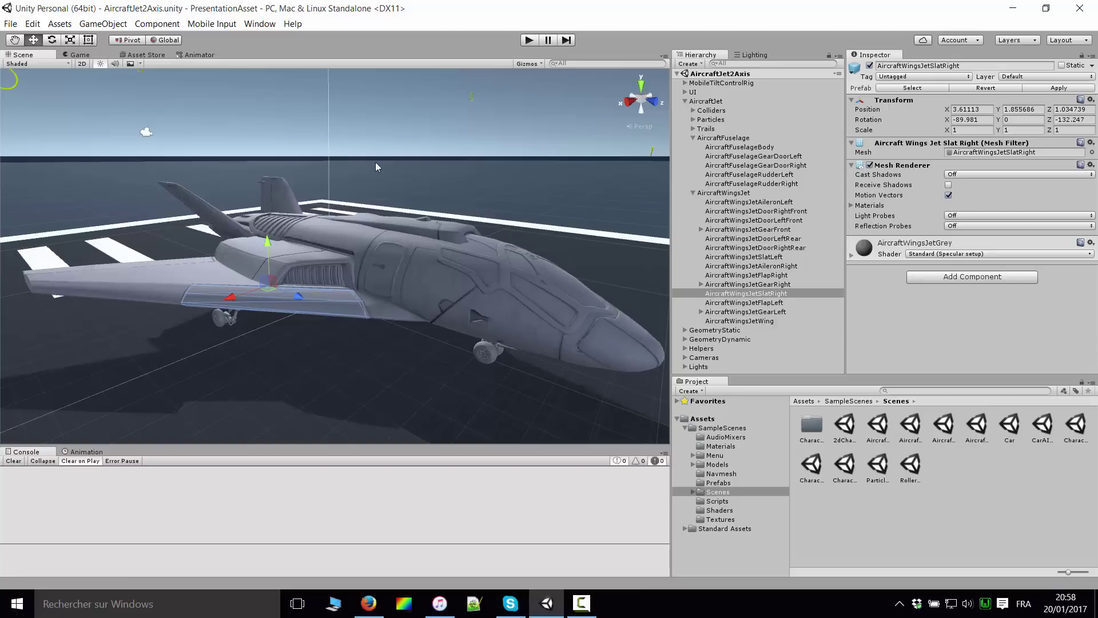
pyautogui.moveTo(589, 296); pyautogui.dragTo(462, 281, button='right')
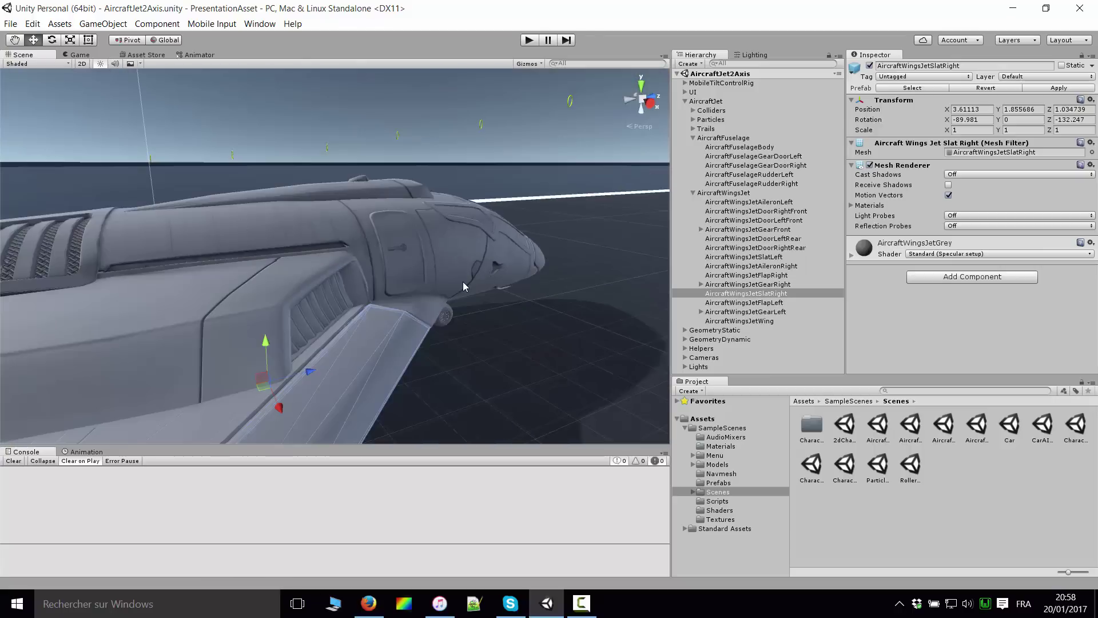
# Collapse AircraftFuselage and frame it, then fold away the AircraftWingsJet parts list
pyautogui.scroll(-5, 462, 281)
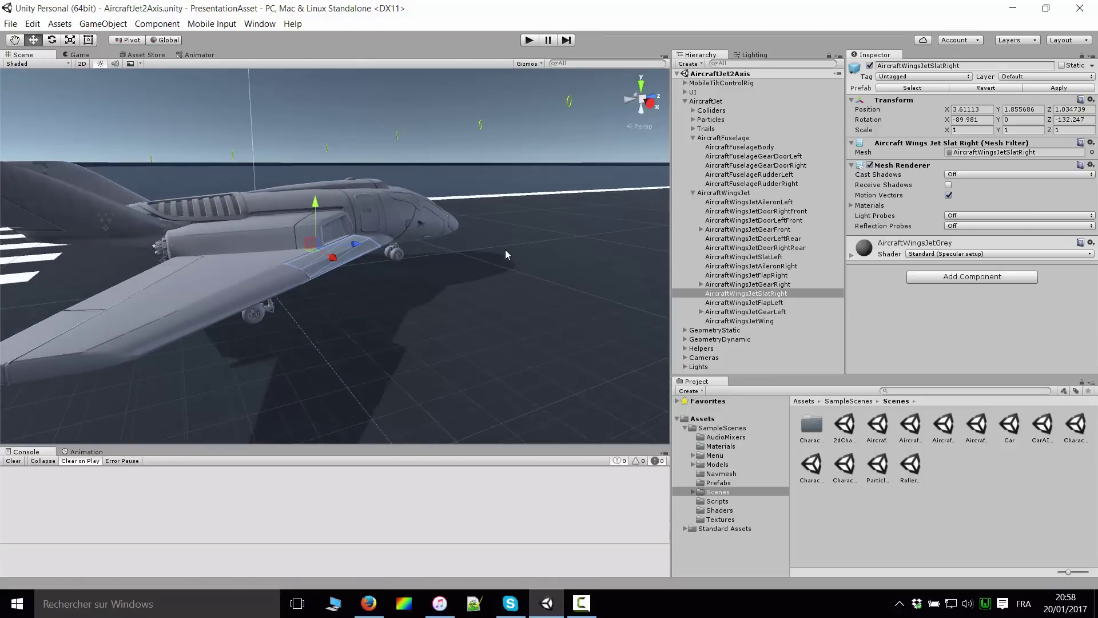
pyautogui.moveTo(505, 250); pyautogui.dragTo(217, 186, button='right')
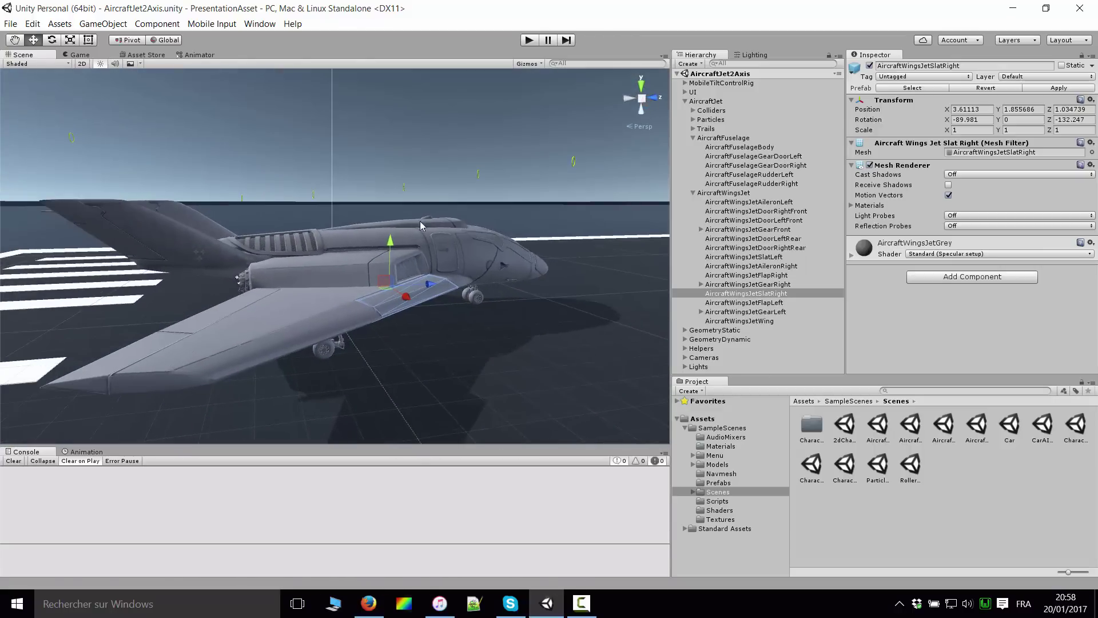
pyautogui.moveTo(420, 225); pyautogui.dragTo(732, 146, button='right')
pyautogui.click(703, 139)
pyautogui.click(693, 138)
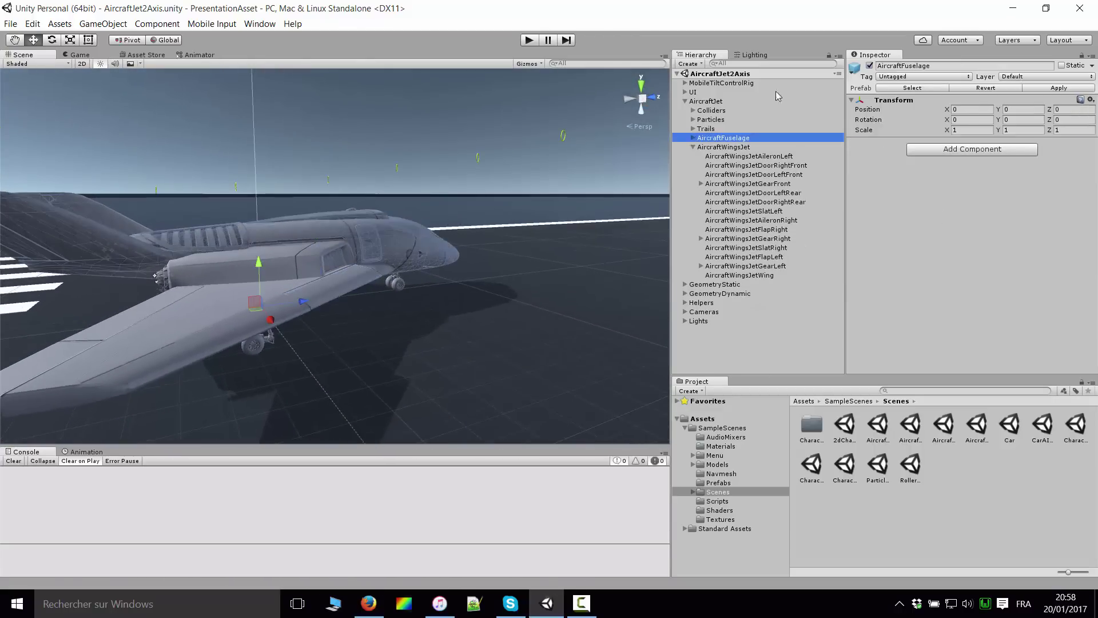
pyautogui.press('f')
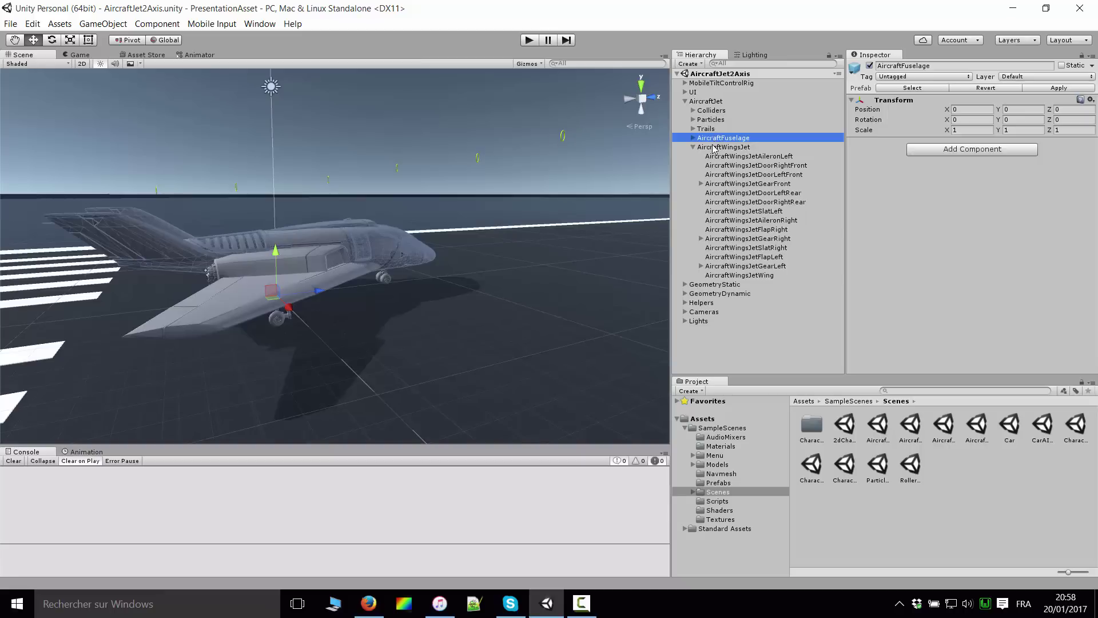
pyautogui.click(713, 148)
pyautogui.click(693, 147)
# Frame AircraftJet, orbit past its tail and fuselage, and select the right afterburner effect
pyautogui.click(709, 102)
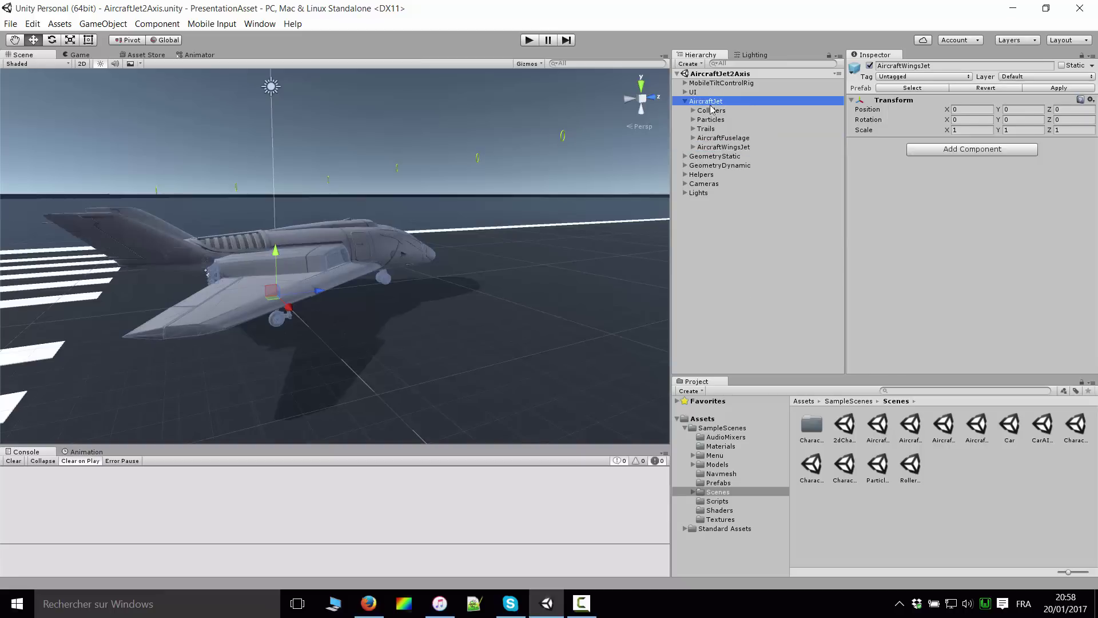
pyautogui.press('f')
pyautogui.keyDown('alt'); pyautogui.moveTo(658, 282); pyautogui.dragTo(520, 310); pyautogui.keyUp('alt')
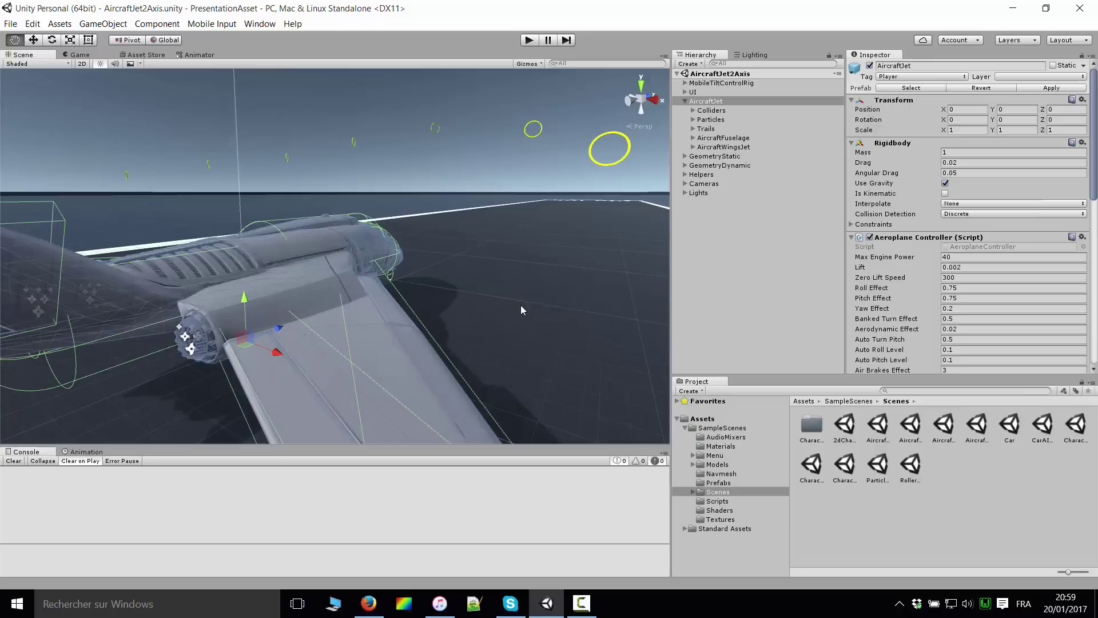
pyautogui.moveTo(404, 280)
pyautogui.keyDown('alt'); pyautogui.mouseDown()
pyautogui.moveTo(550, 229)
pyautogui.moveTo(321, 272)
pyautogui.mouseUp(); pyautogui.keyUp('alt')
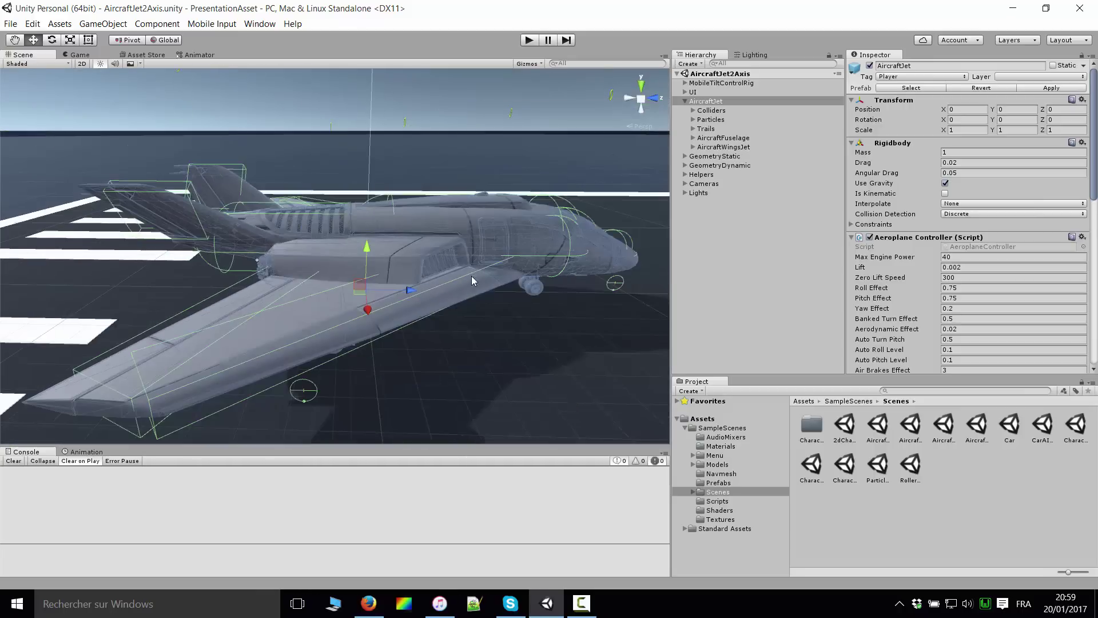
pyautogui.moveTo(471, 276)
pyautogui.keyDown('alt'); pyautogui.mouseDown()
pyautogui.moveTo(363, 279)
pyautogui.moveTo(528, 208)
pyautogui.moveTo(529, 277)
pyautogui.mouseUp(); pyautogui.keyUp('alt')
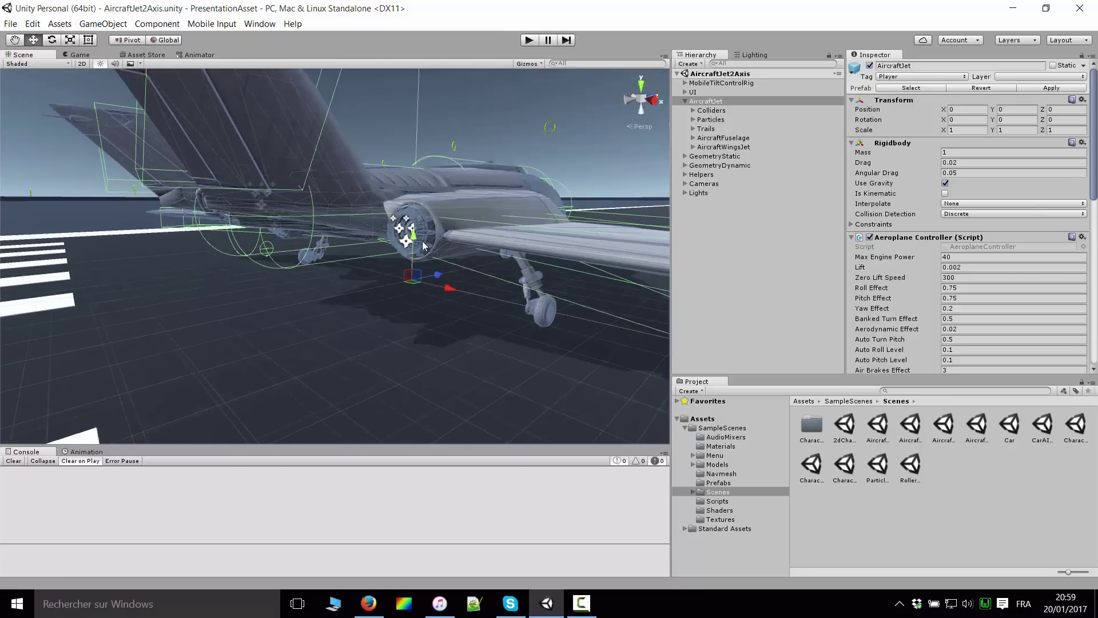
pyautogui.keyDown('alt'); pyautogui.moveTo(424, 245); pyautogui.dragTo(507, 289); pyautogui.keyUp('alt')
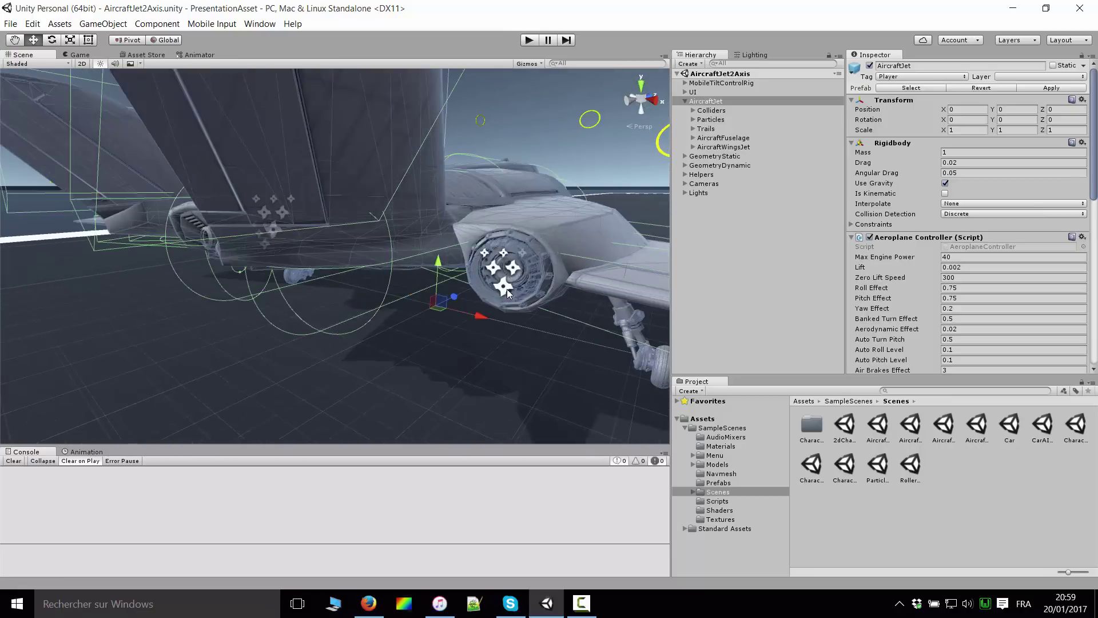
pyautogui.click(503, 287)
# Frame AfterburnerRight, fold the Particles group, and select Colliders and then Trails
pyautogui.press('f')
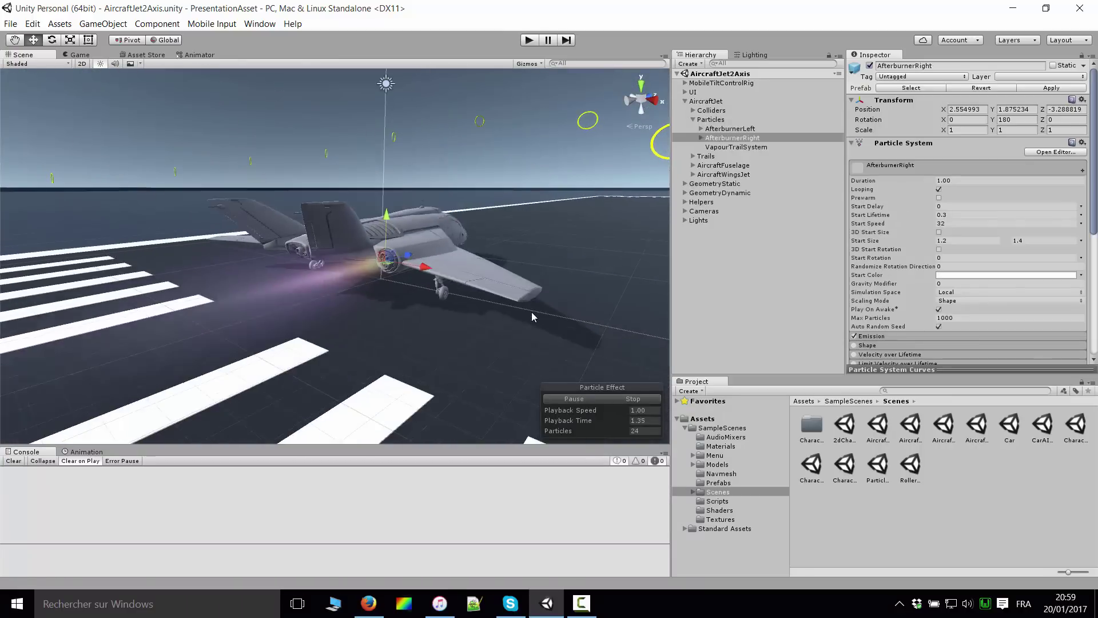
pyautogui.keyDown('alt'); pyautogui.moveTo(531, 313); pyautogui.dragTo(509, 282); pyautogui.keyUp('alt')
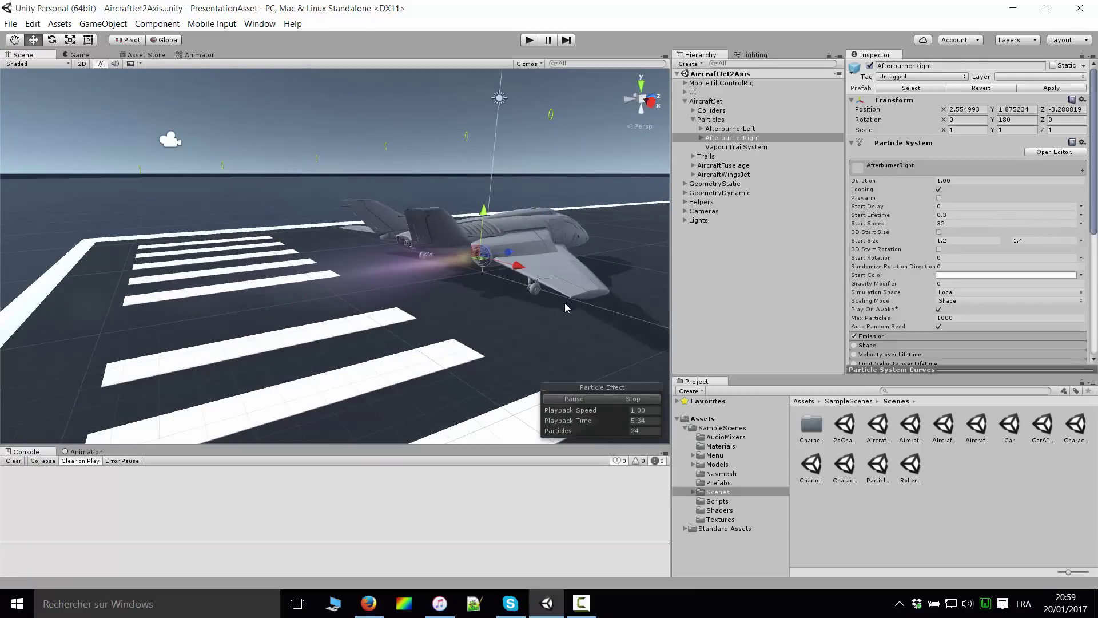
pyautogui.click(712, 120)
pyautogui.click(692, 120)
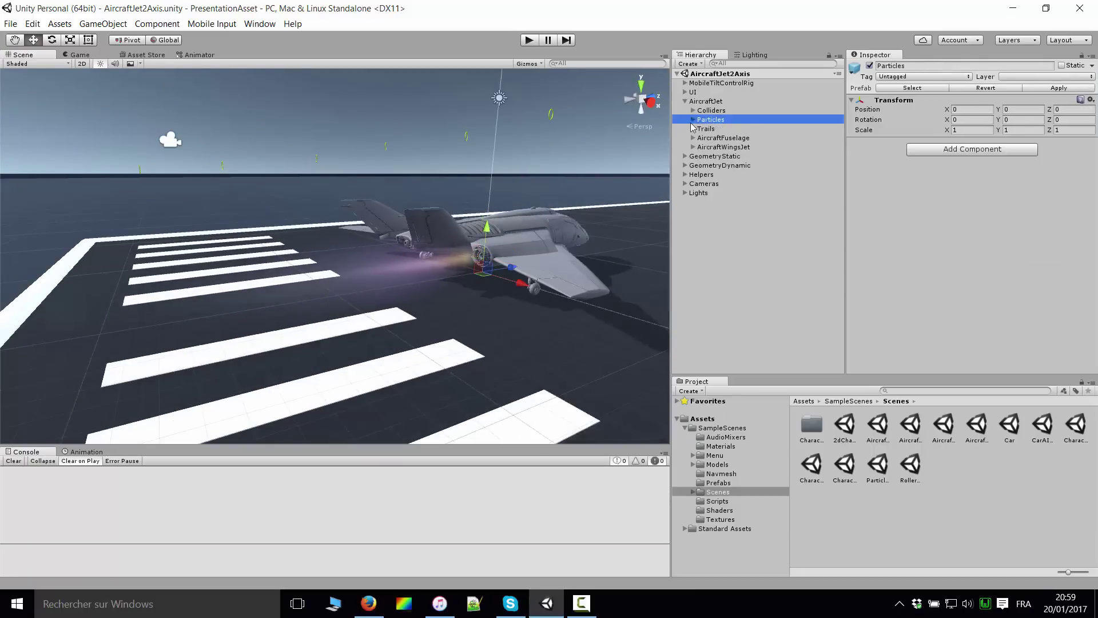
pyautogui.click(722, 112)
pyautogui.click(719, 131)
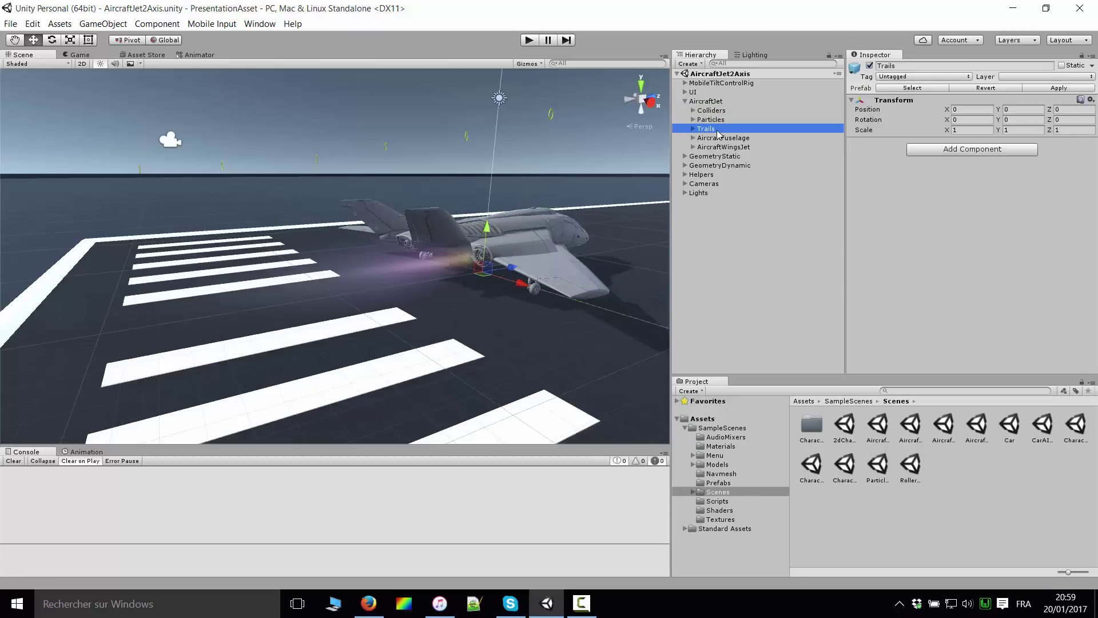
# Select and frame the AircraftFuselage group from a wider rear view
pyautogui.keyDown('alt'); pyautogui.moveTo(576, 162); pyautogui.dragTo(649, 174); pyautogui.keyUp('alt')
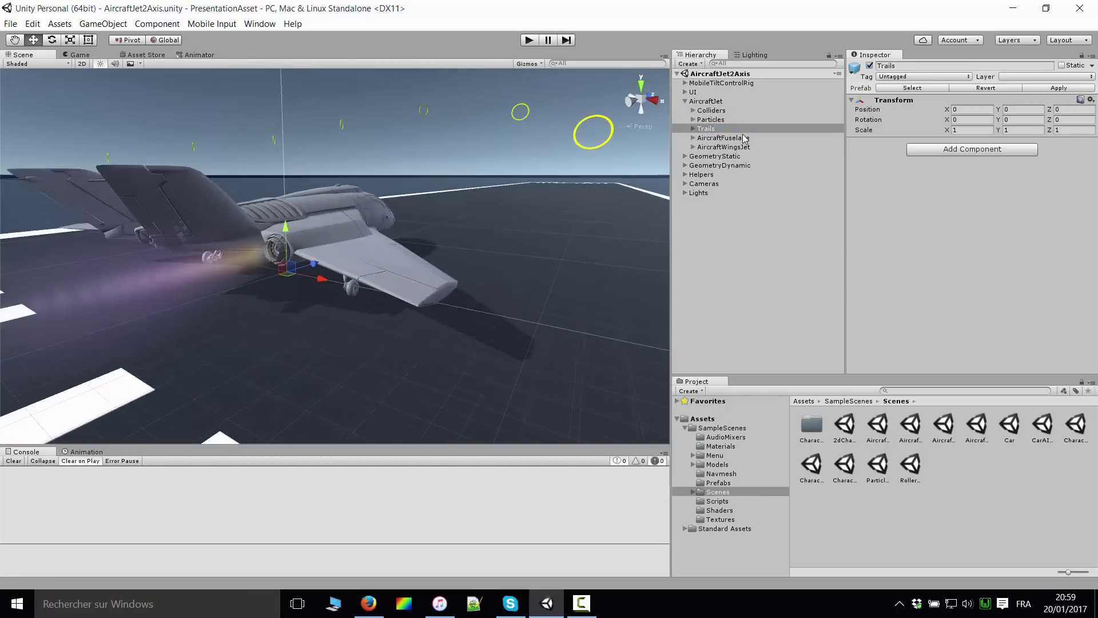
pyautogui.click(435, 246)
pyautogui.press('f')
pyautogui.scroll(5, 447, 283)
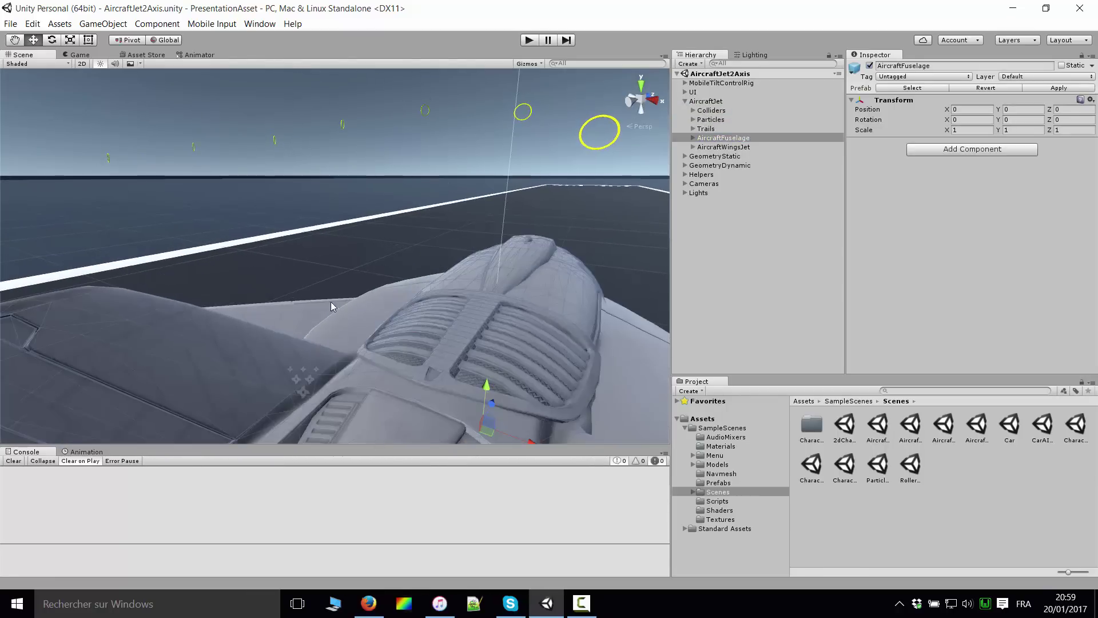
pyautogui.keyDown('alt'); pyautogui.moveTo(331, 301); pyautogui.dragTo(355, 344); pyautogui.keyUp('alt')
pyautogui.scroll(-5, 355, 345)
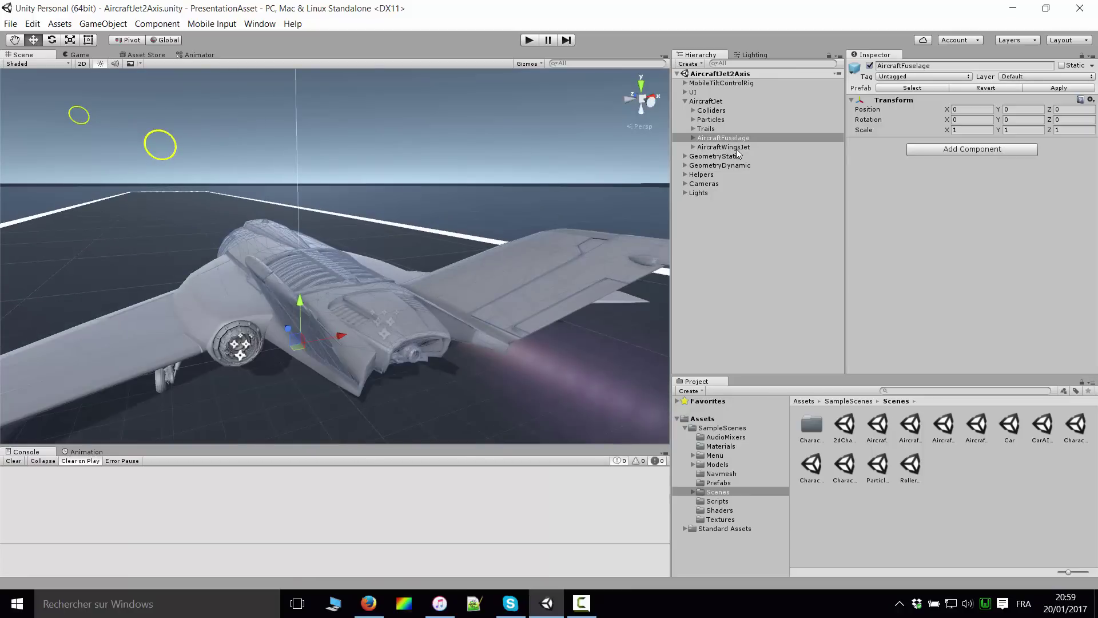
# Lift AircraftWingsJet up to Y 9.24, then undo back to 0, 0, 0
pyautogui.doubleClick(736, 147)
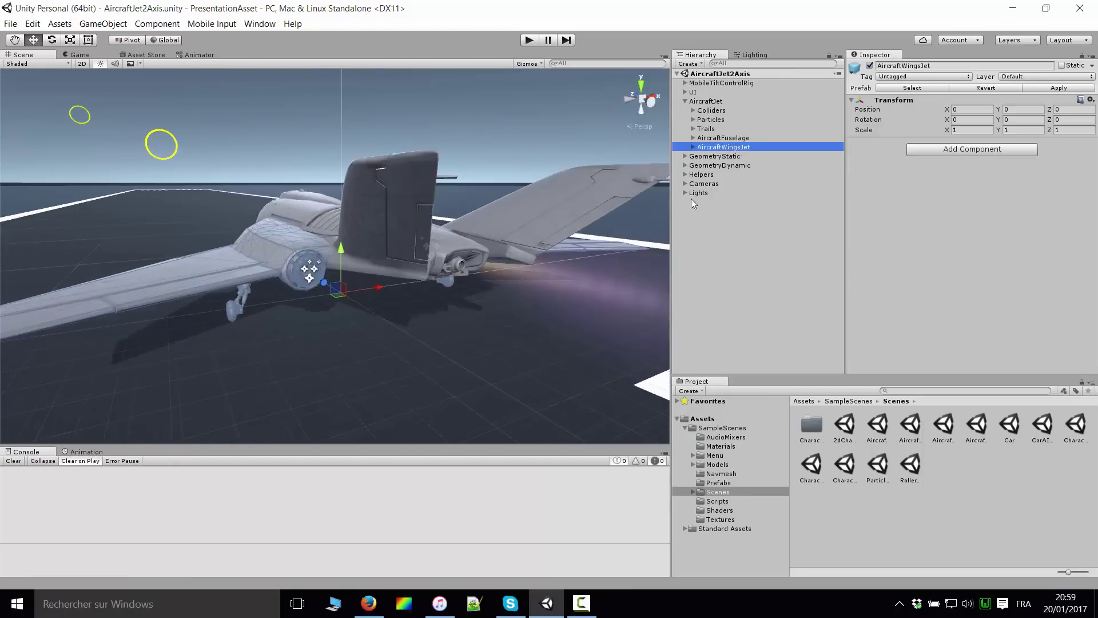
pyautogui.click(692, 147)
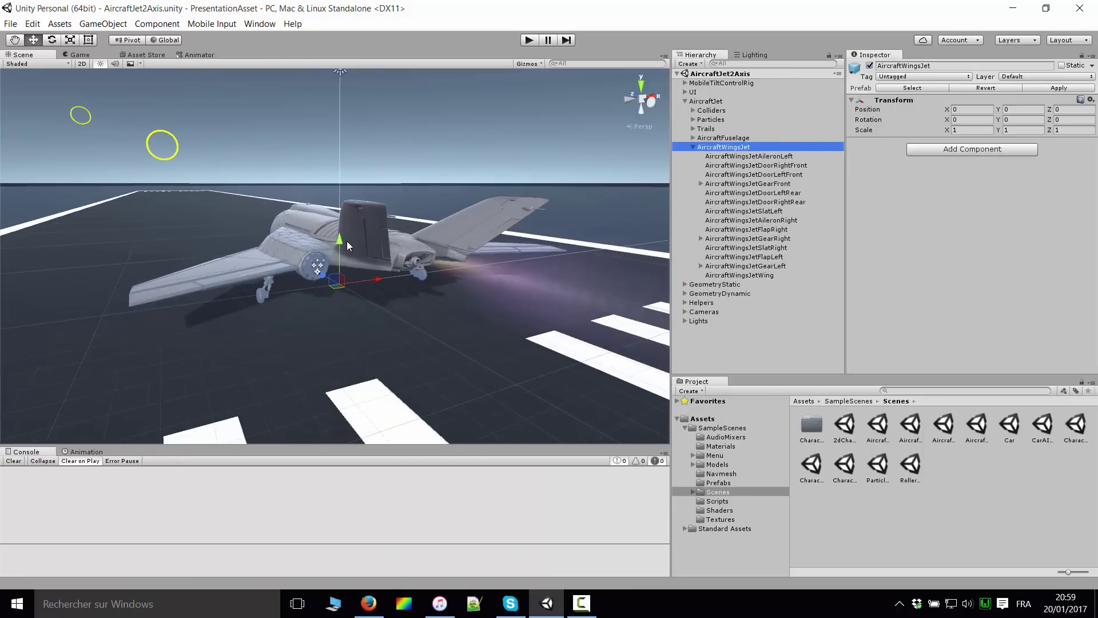
pyautogui.moveTo(344, 240); pyautogui.dragTo(373, 77)
pyautogui.scroll(-4, 426, 231)
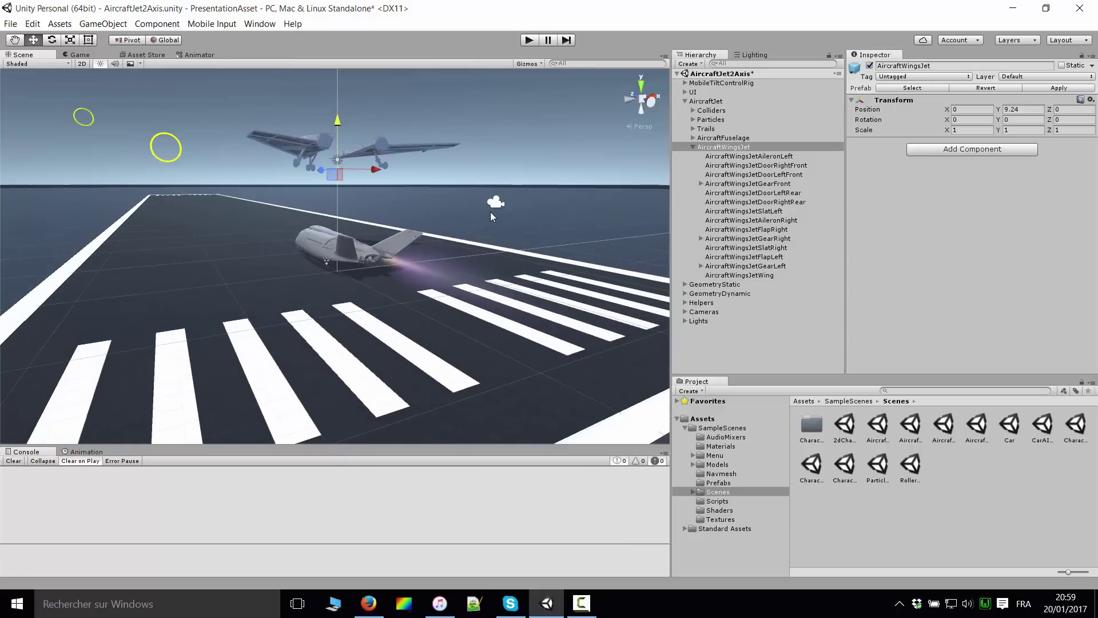
pyautogui.hotkey('ctrl', 'z')
pyautogui.click(693, 148)
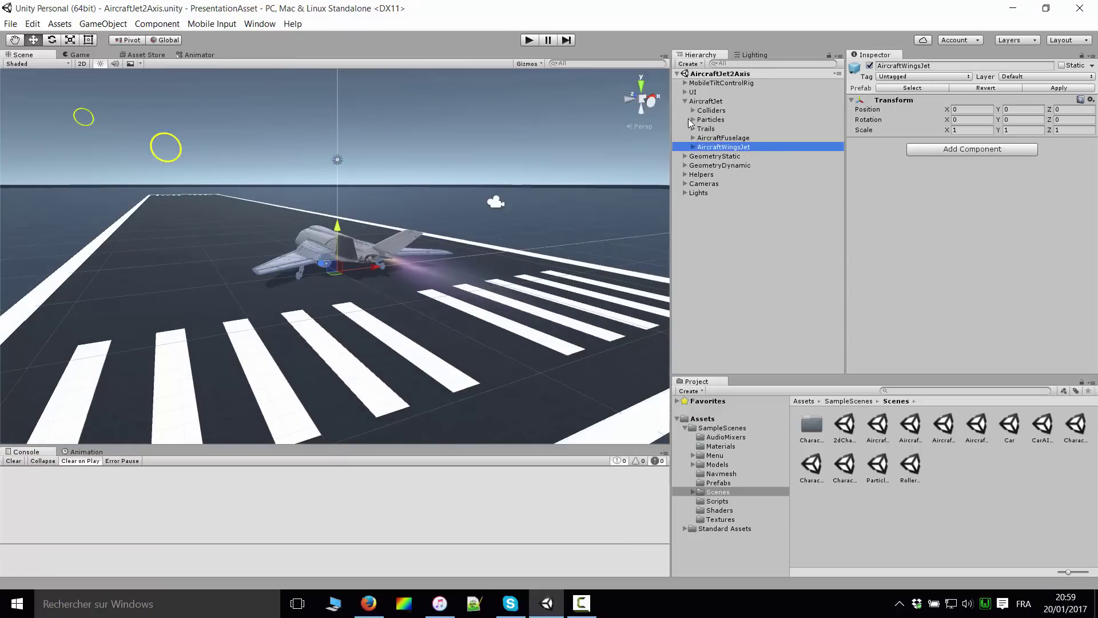
pyautogui.doubleClick(706, 101)
pyautogui.moveTo(443, 200)
pyautogui.keyDown('alt'); pyautogui.mouseDown()
pyautogui.moveTo(423, 279)
pyautogui.moveTo(452, 302)
pyautogui.mouseUp(); pyautogui.keyUp('alt')
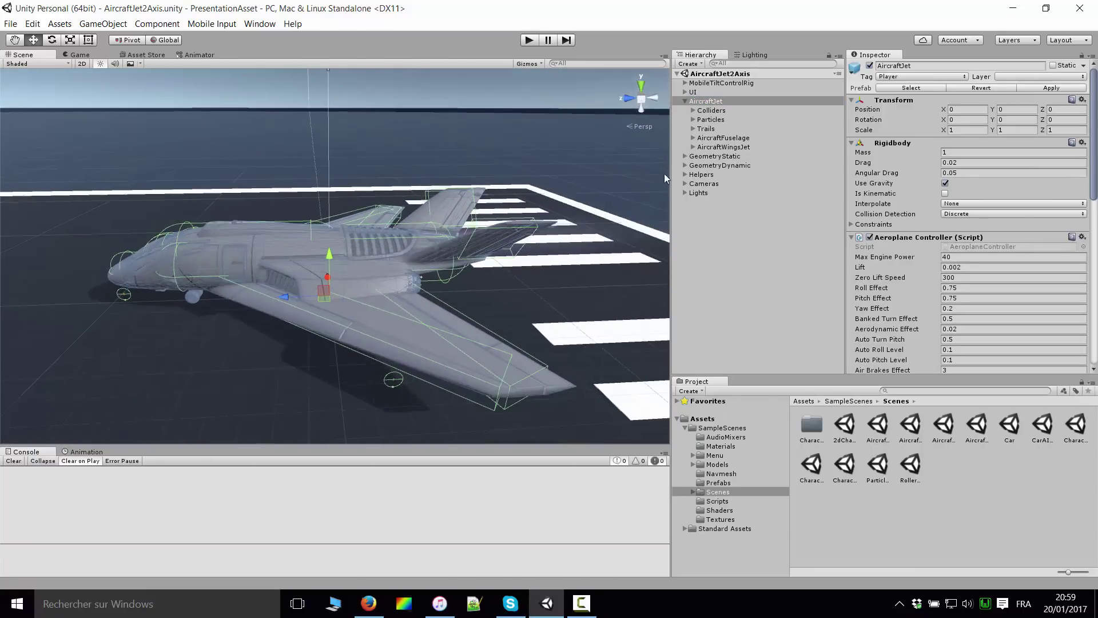
pyautogui.keyDown('alt'); pyautogui.moveTo(424, 282); pyautogui.dragTo(324, 201); pyautogui.keyUp('alt')
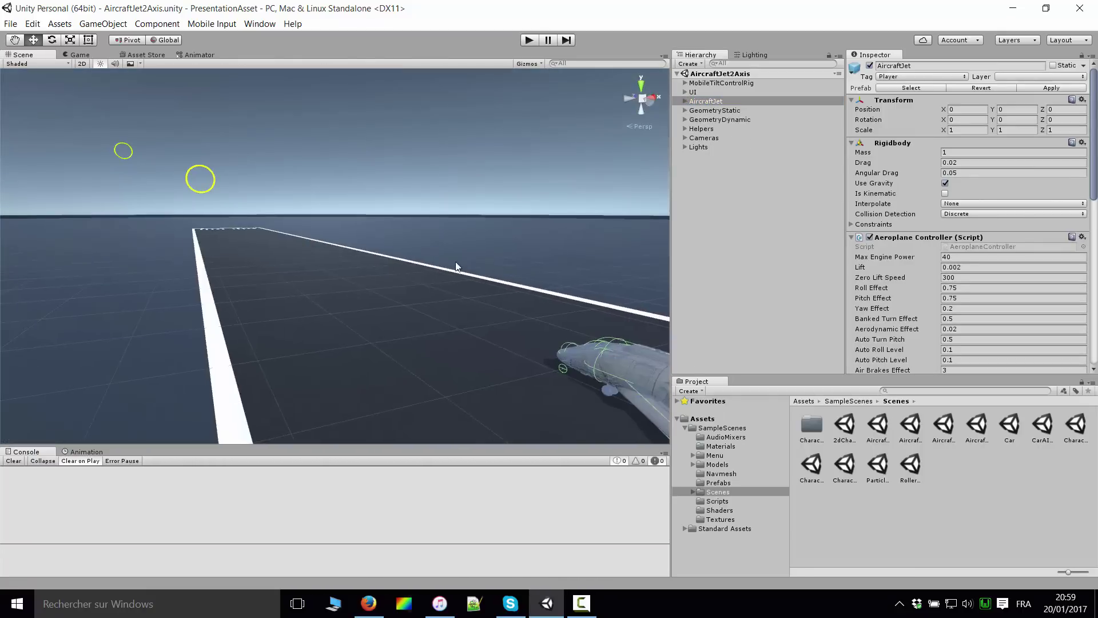
pyautogui.scroll(-3, 324, 201)
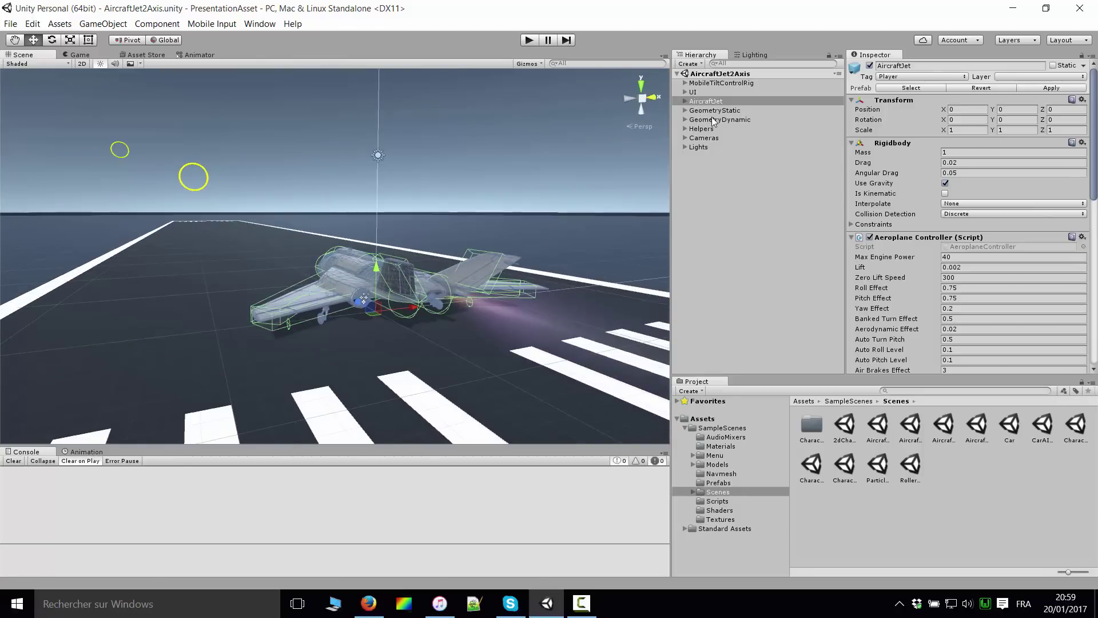
pyautogui.doubleClick(707, 143)
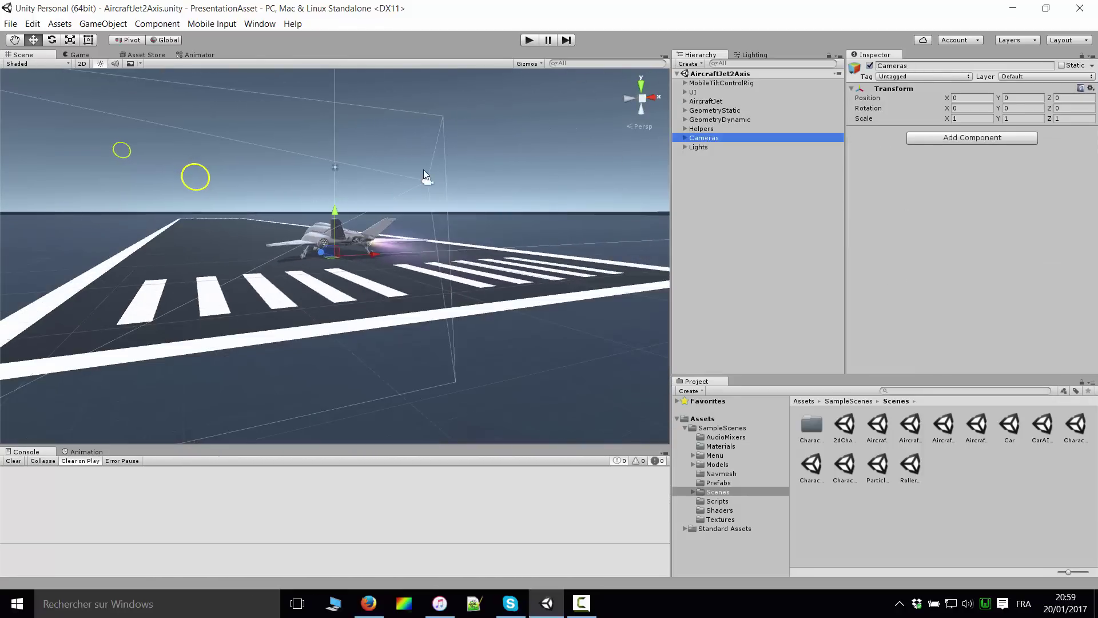
pyautogui.moveTo(423, 170)
pyautogui.keyDown('alt'); pyautogui.mouseDown()
pyautogui.moveTo(362, 213)
pyautogui.moveTo(400, 189)
pyautogui.mouseUp(); pyautogui.keyUp('alt')
pyautogui.scroll(5, 363, 209)
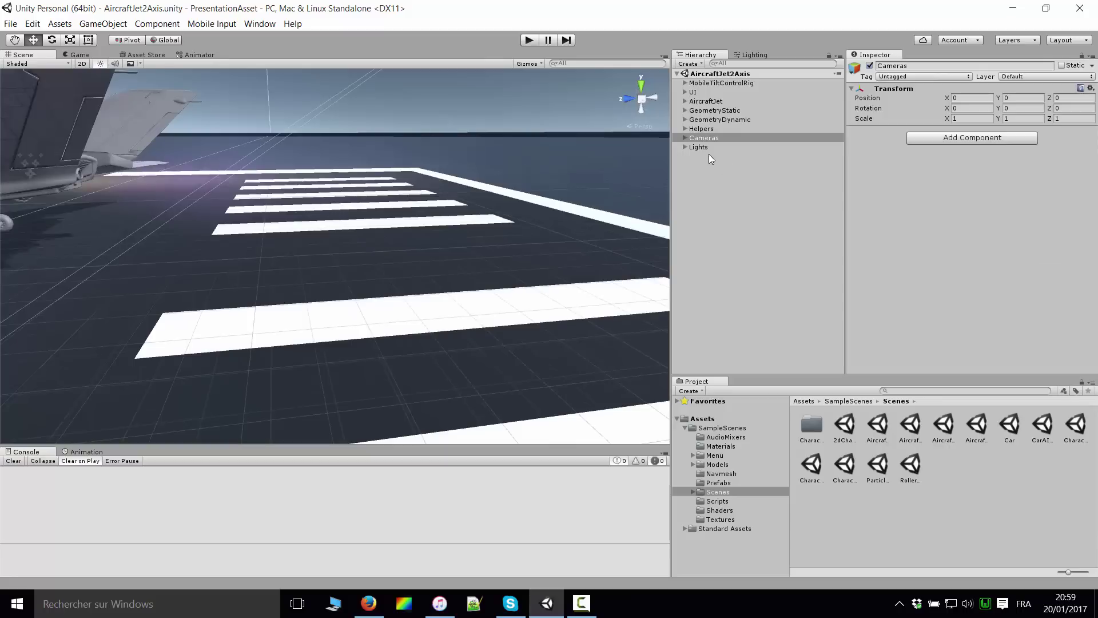
pyautogui.keyDown('alt'); pyautogui.moveTo(524, 246); pyautogui.dragTo(462, 227); pyautogui.keyUp('alt')
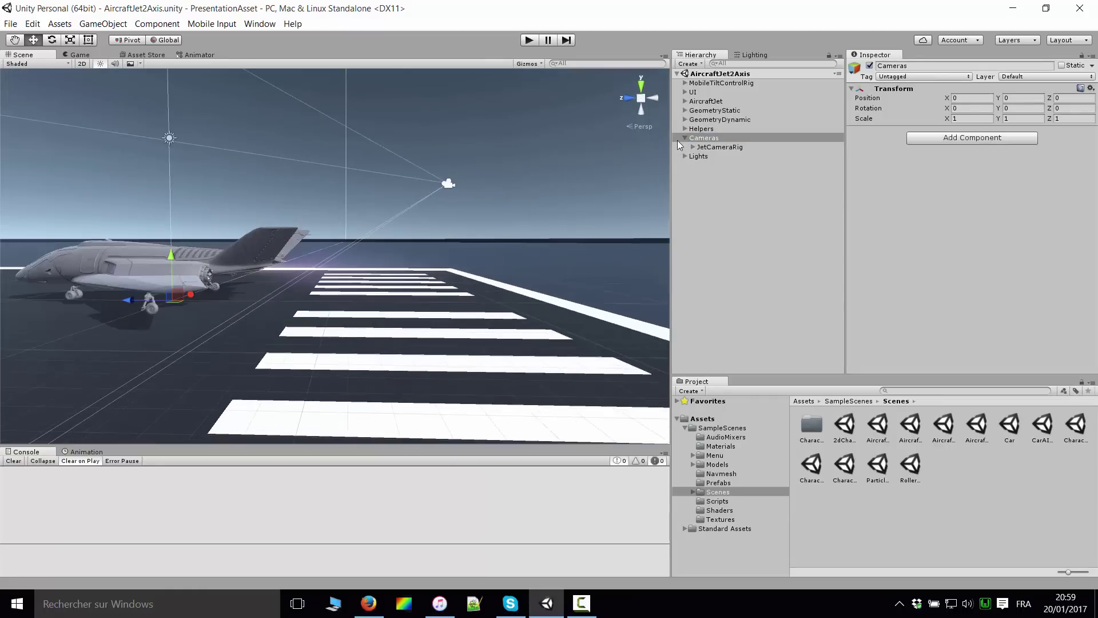
pyautogui.click(693, 147)
pyautogui.click(719, 155)
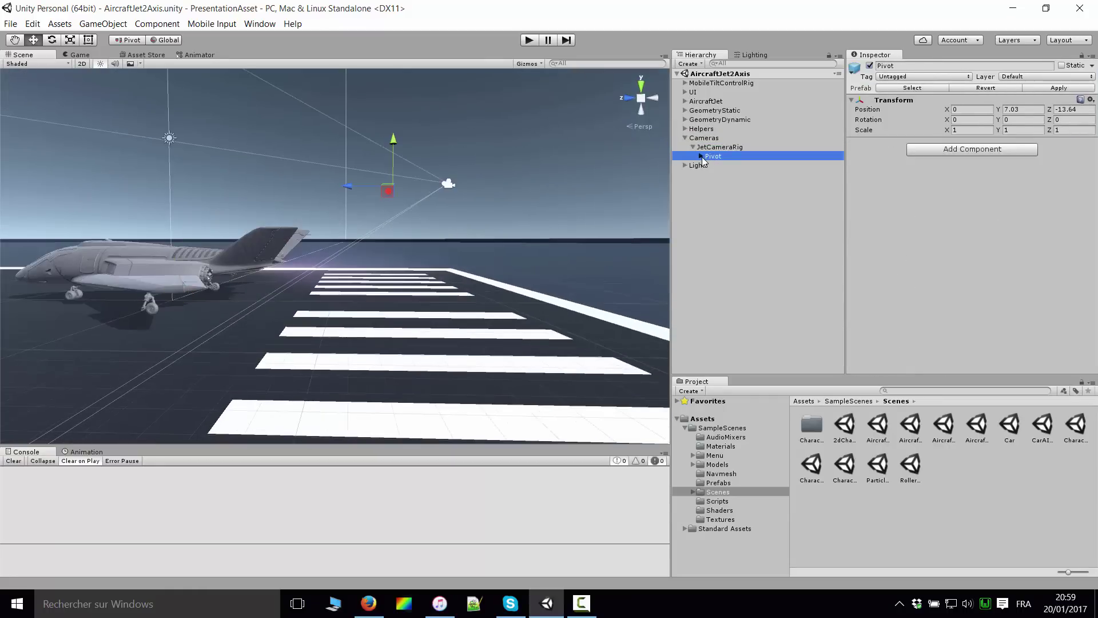
pyautogui.click(702, 156)
pyautogui.click(721, 166)
pyautogui.scroll(3, 318, 241)
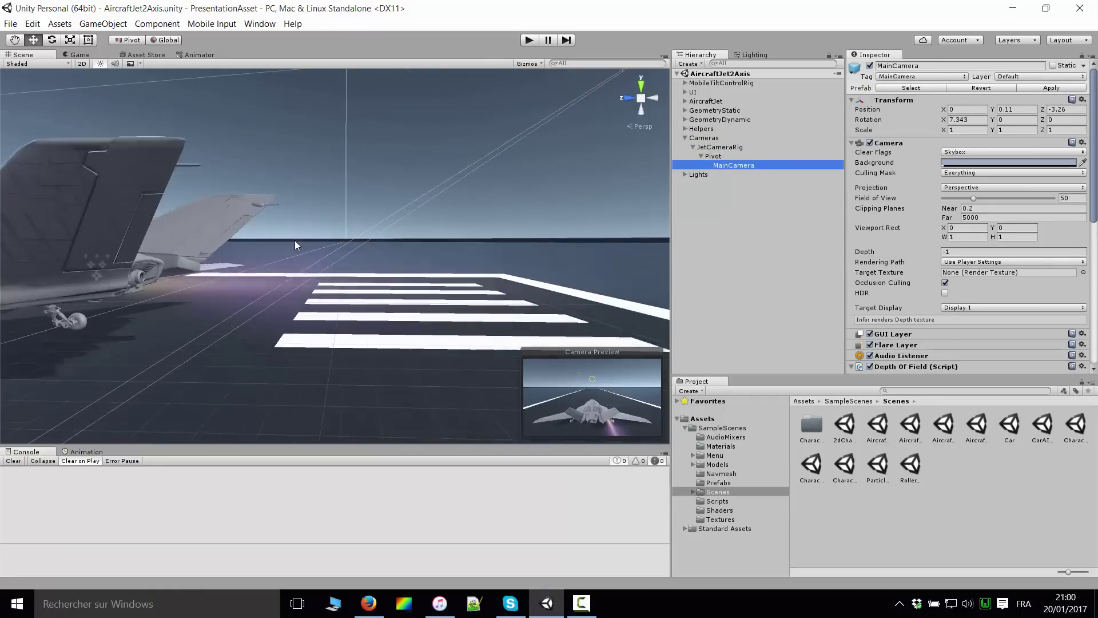
pyautogui.keyDown('alt'); pyautogui.moveTo(294, 240); pyautogui.dragTo(604, 225); pyautogui.keyUp('alt')
pyautogui.click(713, 155)
pyautogui.click(719, 147)
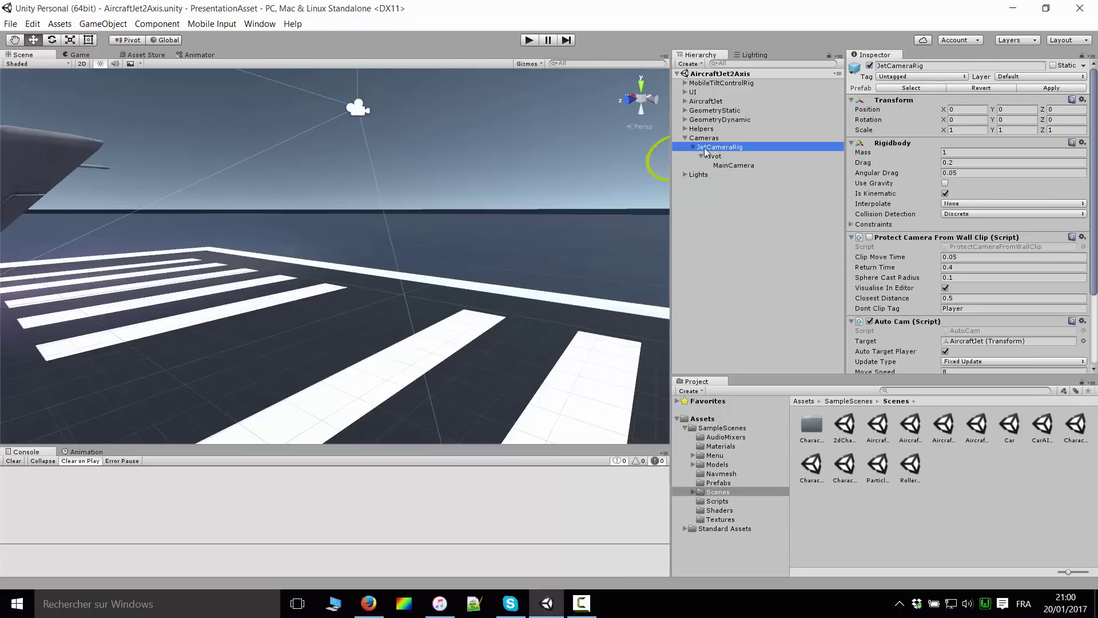
pyautogui.doubleClick(719, 147)
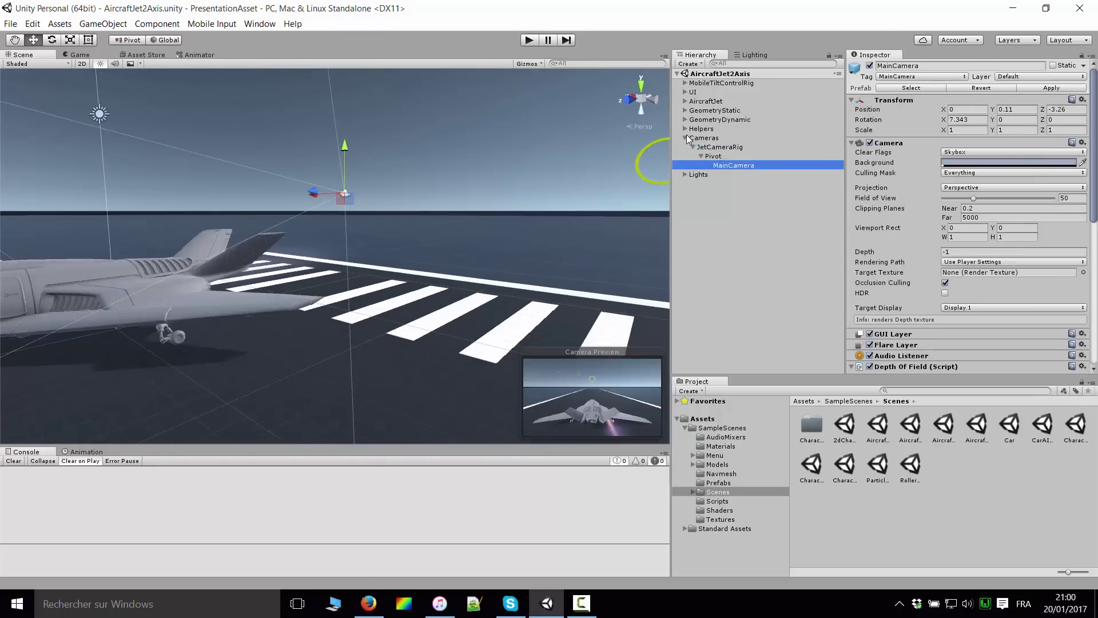
pyautogui.keyDown('alt'); pyautogui.moveTo(448, 180); pyautogui.dragTo(379, 212); pyautogui.keyUp('alt')
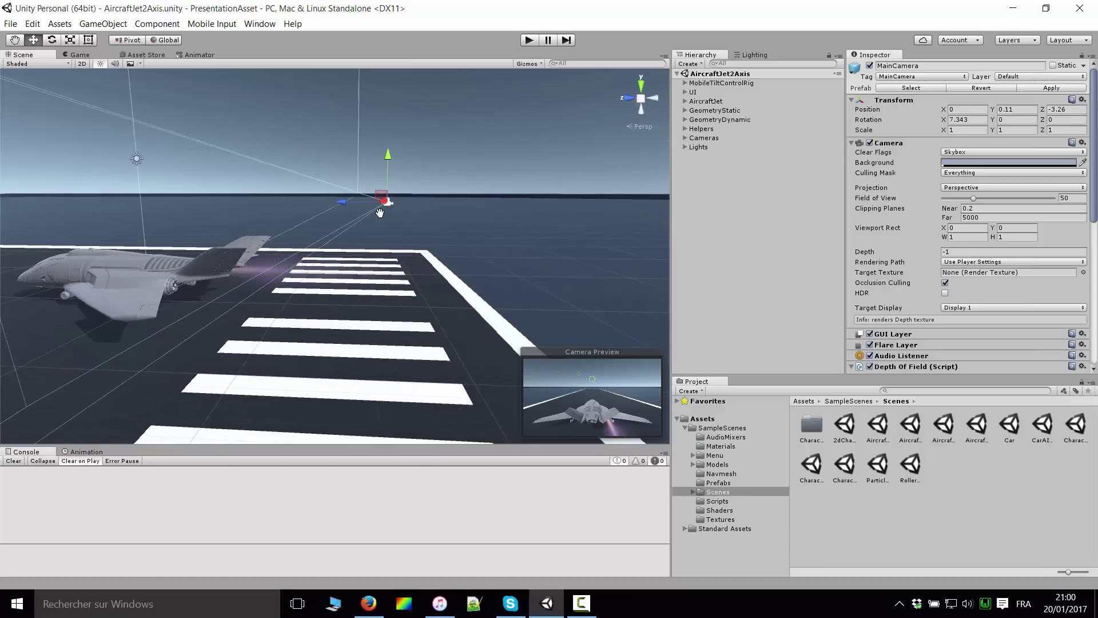
pyautogui.keyDown('alt'); pyautogui.moveTo(386, 216); pyautogui.dragTo(485, 75); pyautogui.keyUp('alt')
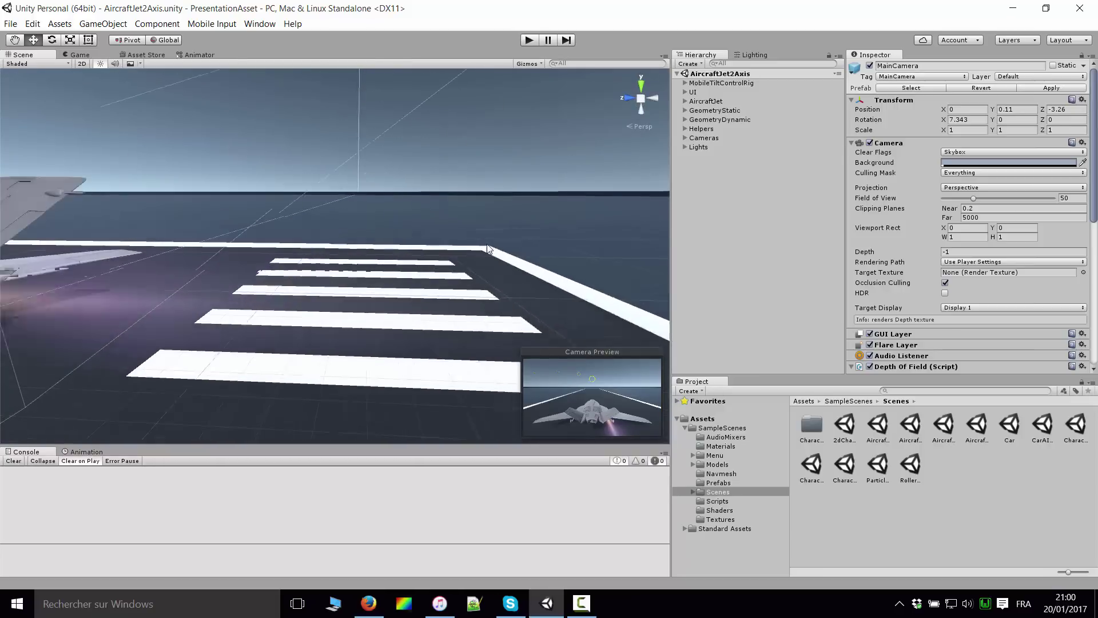
pyautogui.keyDown('alt'); pyautogui.moveTo(503, 201); pyautogui.dragTo(440, 167); pyautogui.keyUp('alt')
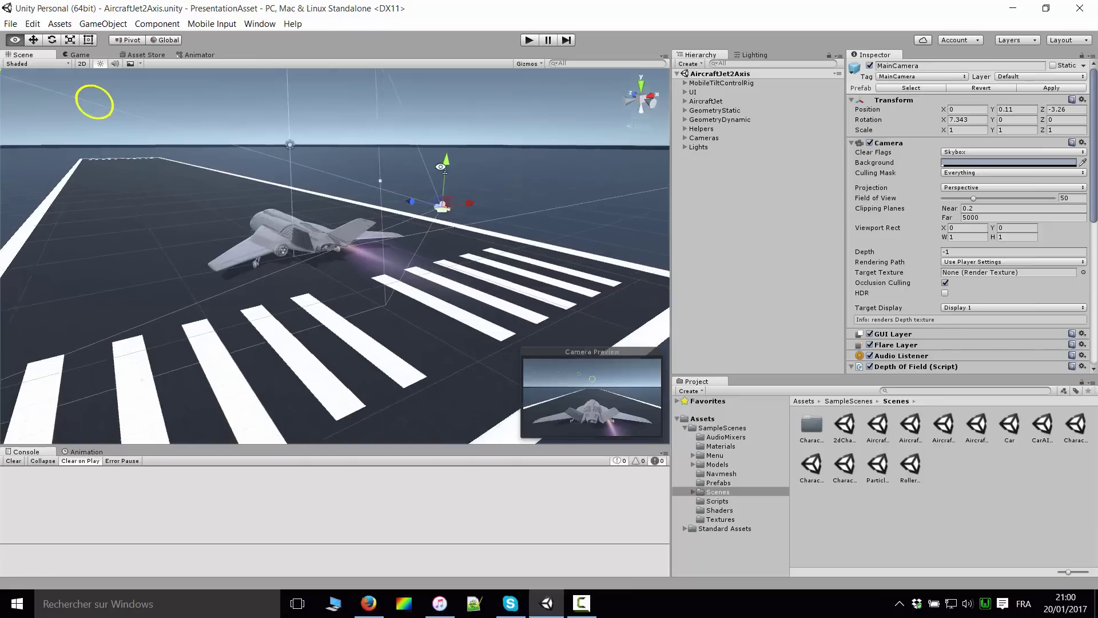
pyautogui.scroll(-5, 1032, 234)
pyautogui.scroll(-5, 1030, 235)
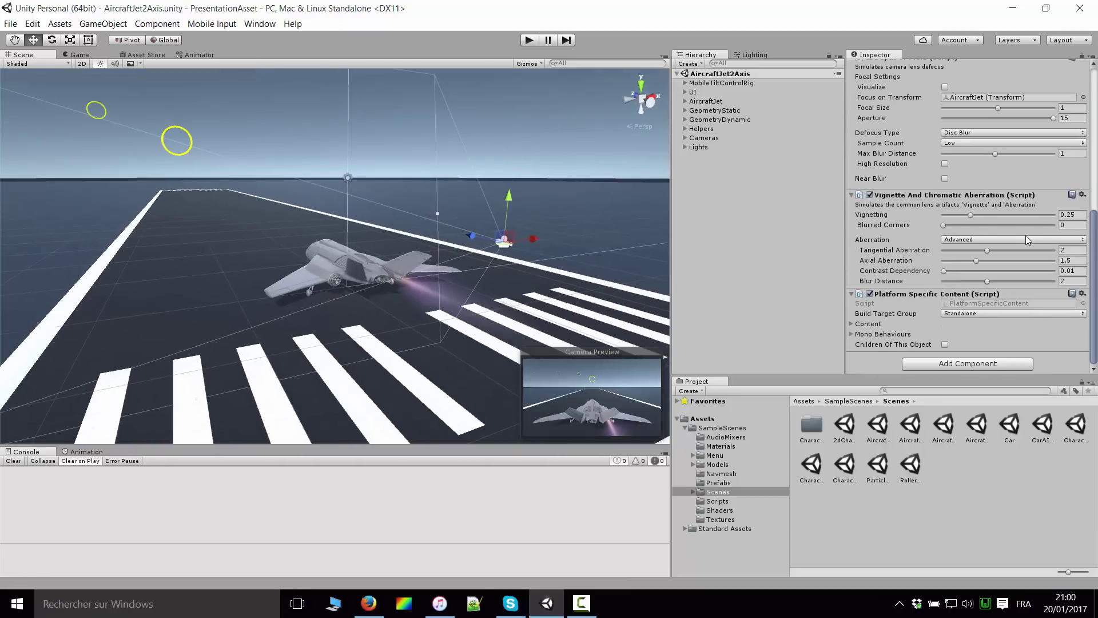
pyautogui.scroll(3, 938, 330)
pyautogui.scroll(2, 927, 308)
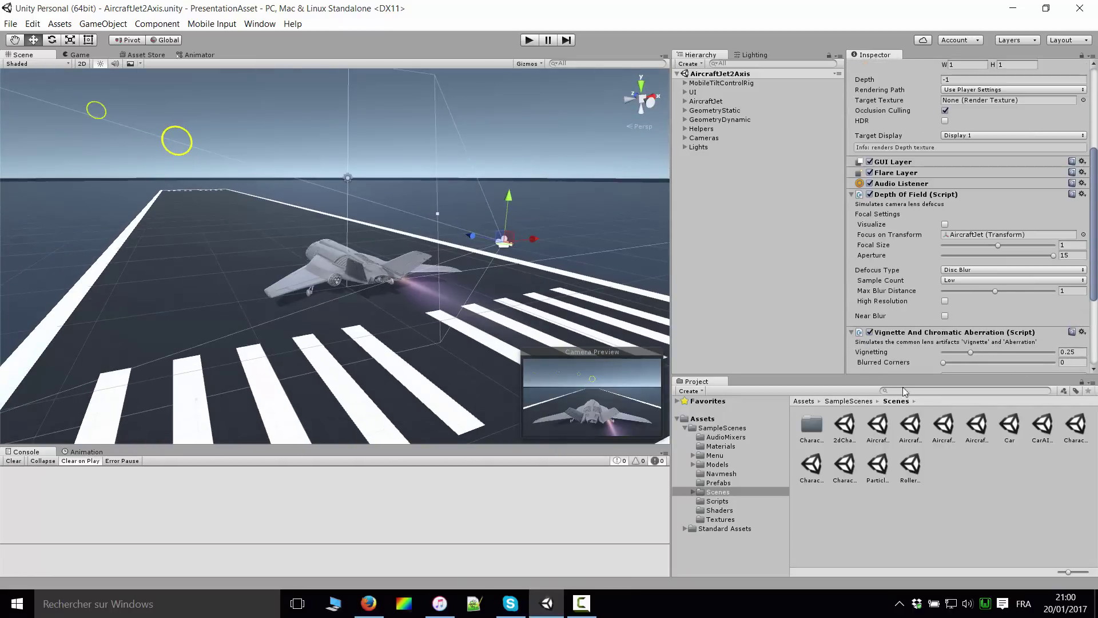
pyautogui.scroll(3, 915, 290)
pyautogui.moveTo(419, 217)
pyautogui.keyDown('alt'); pyautogui.mouseDown()
pyautogui.moveTo(351, 235)
pyautogui.moveTo(422, 183)
pyautogui.mouseUp(); pyautogui.keyUp('alt')
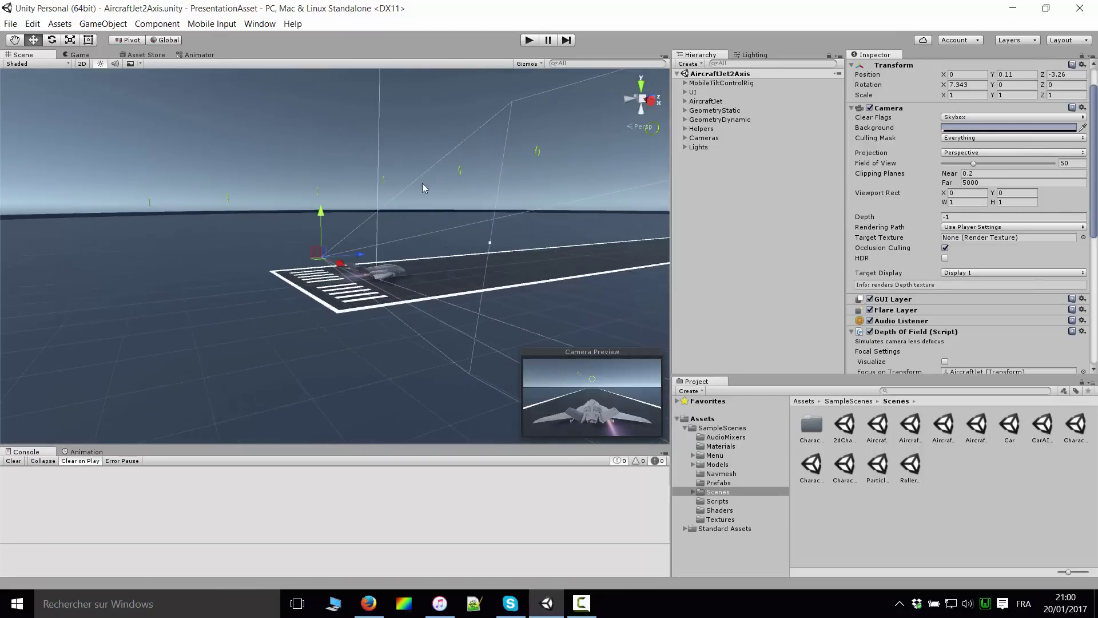
pyautogui.click(450, 148)
pyautogui.moveTo(450, 149)
pyautogui.mouseDown()
pyautogui.moveTo(383, 235)
pyautogui.moveTo(309, 304)
pyautogui.moveTo(177, 292)
pyautogui.moveTo(284, 312)
pyautogui.moveTo(306, 336)
pyautogui.moveTo(305, 245)
pyautogui.mouseUp()
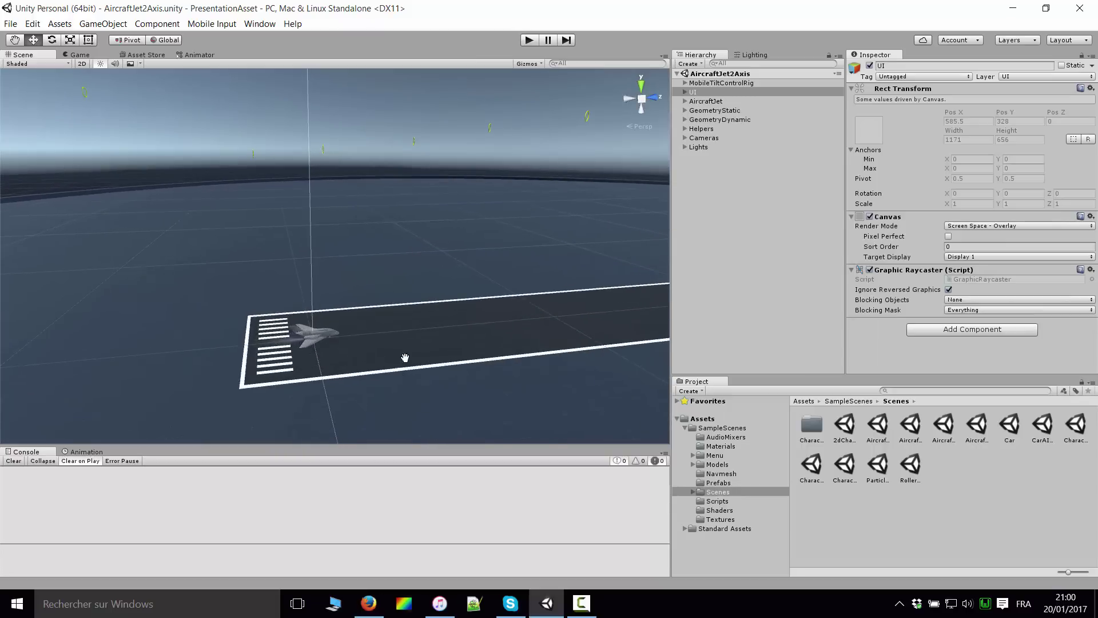
pyautogui.scroll(3, 423, 329)
pyautogui.scroll(3, 441, 301)
pyautogui.scroll(3, 441, 301)
pyautogui.scroll(4, 444, 304)
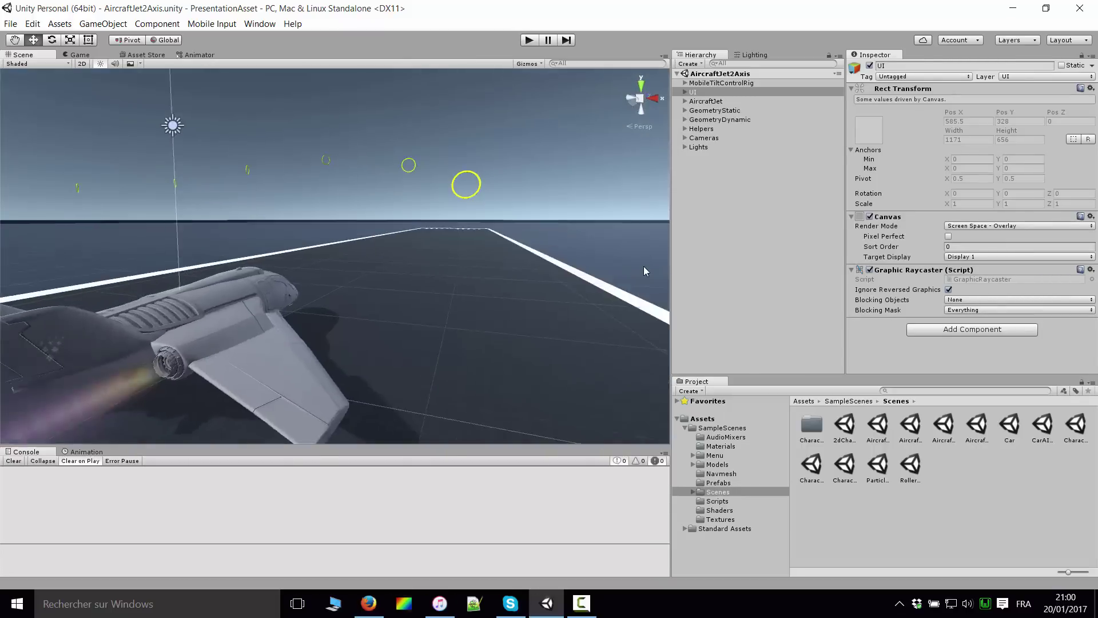
pyautogui.scroll(-5, 338, 347)
pyautogui.moveTo(515, 255)
pyautogui.keyDown('alt'); pyautogui.mouseDown()
pyautogui.moveTo(366, 248)
pyautogui.moveTo(362, 267)
pyautogui.moveTo(389, 239)
pyautogui.mouseUp(); pyautogui.keyUp('alt')
pyautogui.scroll(-5, 366, 263)
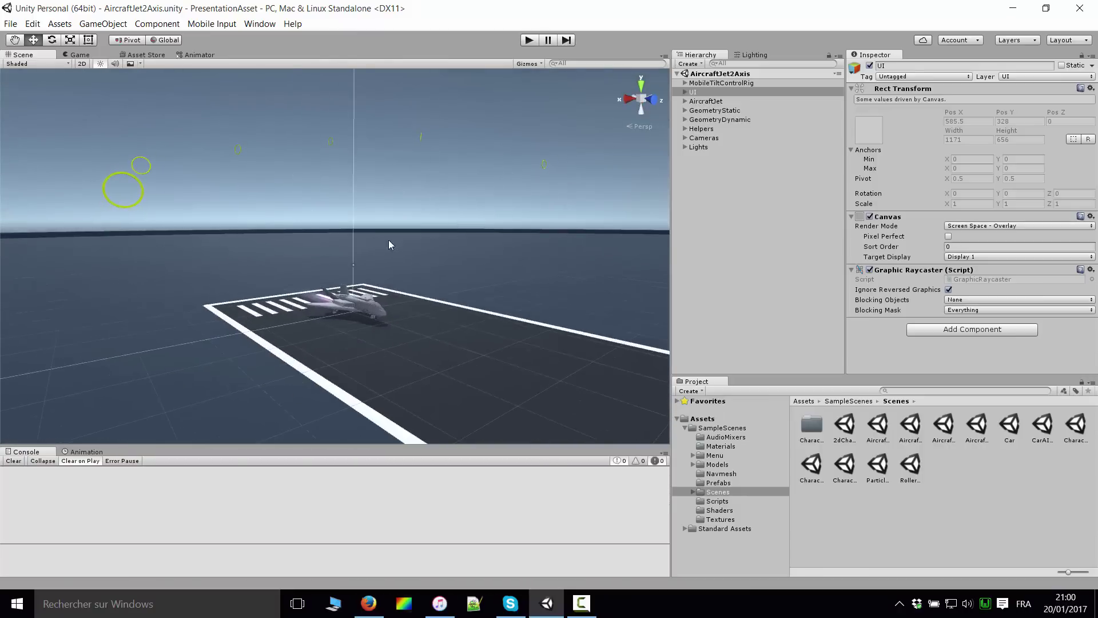
pyautogui.moveTo(452, 328); pyautogui.dragTo(395, 318, button='middle')
pyautogui.click(896, 426)
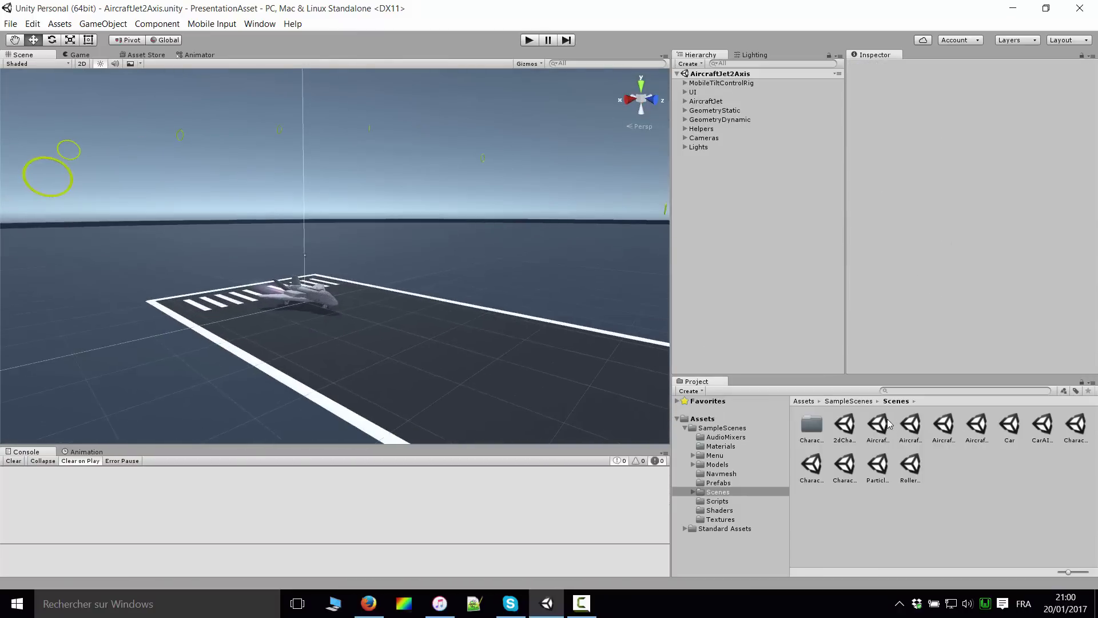
# Open the AircraftJetAI scene and select and frame the AircraftJetAI jet
pyautogui.click(888, 424)
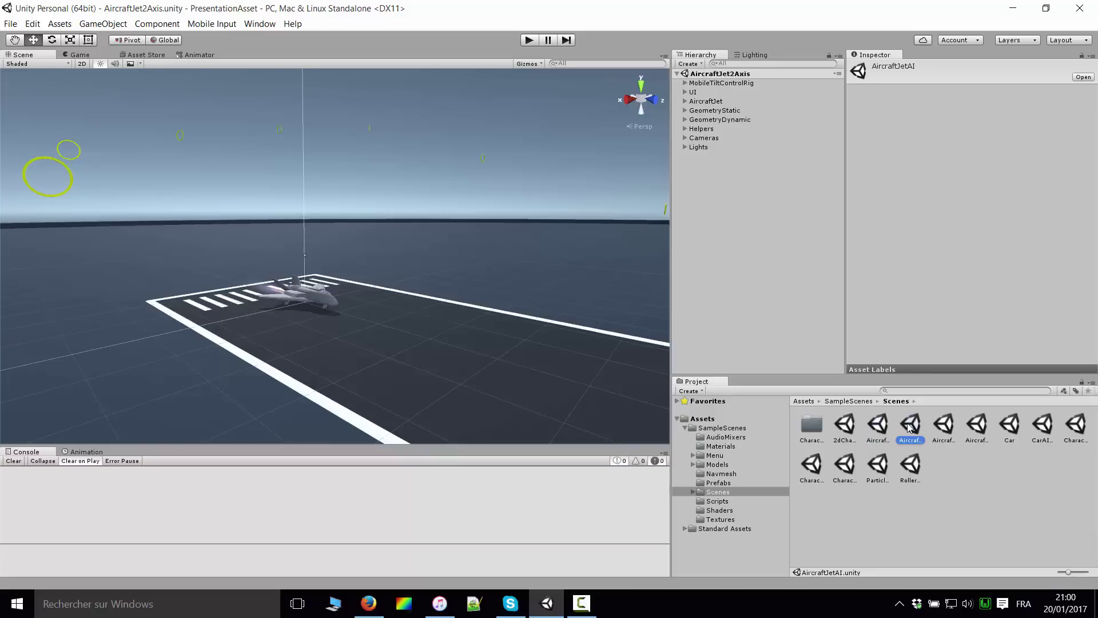
pyautogui.doubleClick(909, 428)
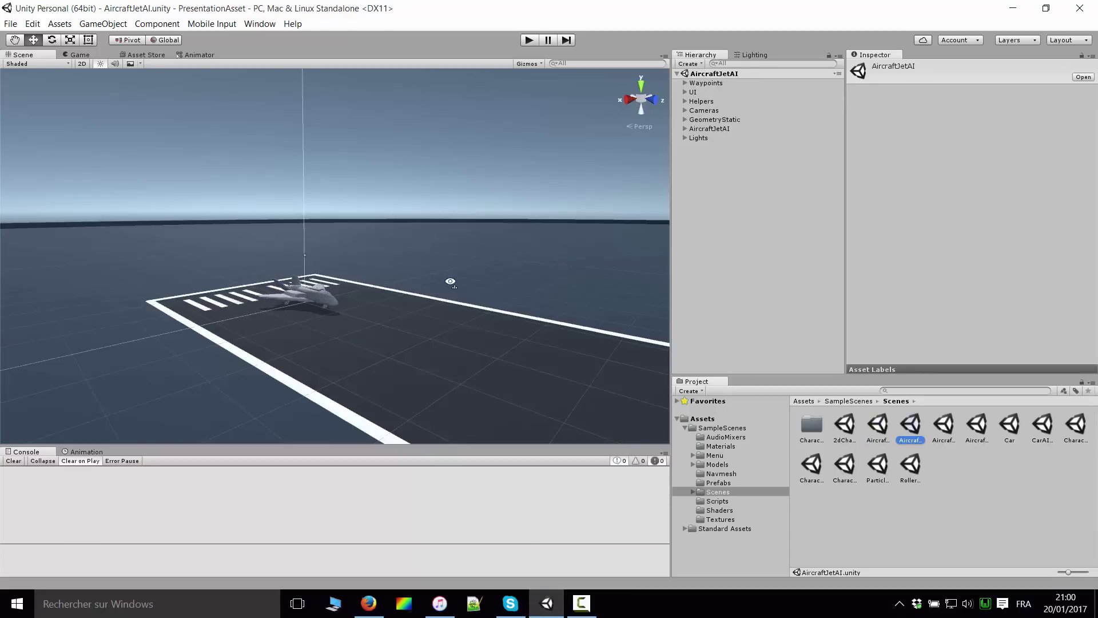
pyautogui.keyDown('alt'); pyautogui.moveTo(450, 281); pyautogui.dragTo(614, 307); pyautogui.keyUp('alt')
pyautogui.doubleClick(722, 129)
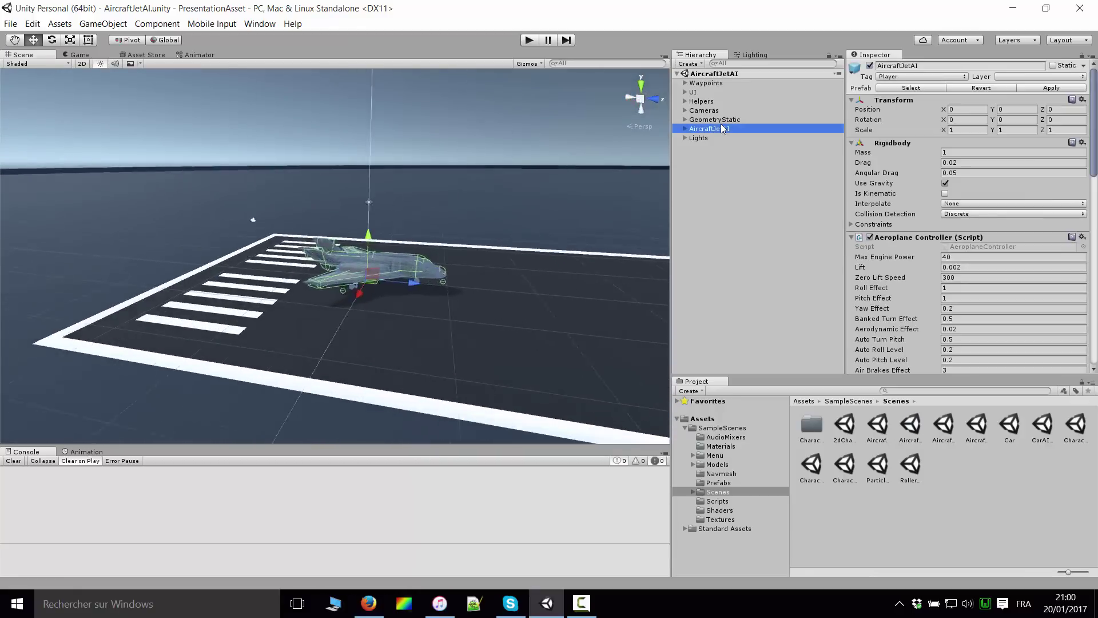
# Orbit and zoom out to reveal the numbered waypoint loop beyond the runway
pyautogui.moveTo(435, 240)
pyautogui.mouseDown(button='right')
pyautogui.moveTo(584, 231)
pyautogui.moveTo(377, 282)
pyautogui.mouseUp(button='right')
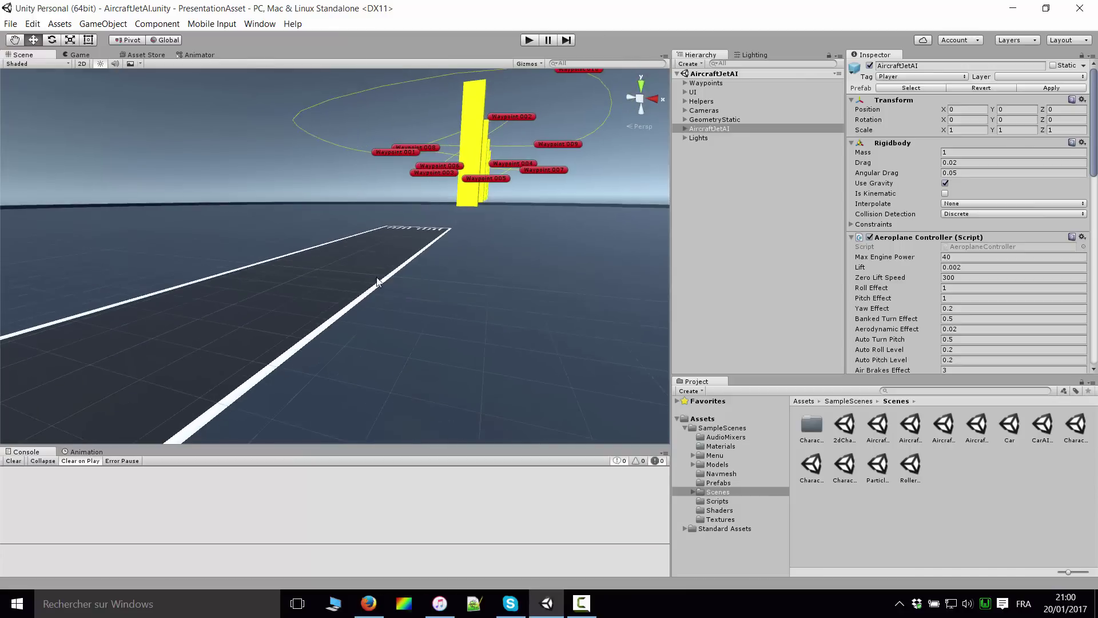
pyautogui.scroll(3, 376, 282)
pyautogui.scroll(3, 314, 317)
pyautogui.scroll(3, 343, 297)
pyautogui.scroll(3, 369, 283)
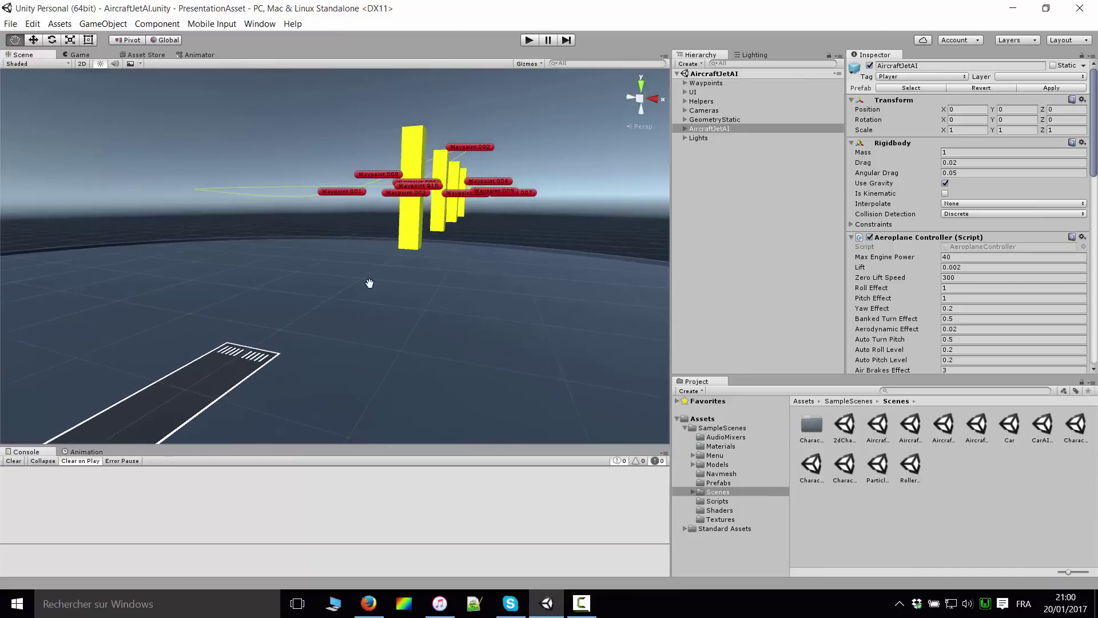
pyautogui.moveTo(370, 283)
pyautogui.keyDown('alt'); pyautogui.mouseDown()
pyautogui.moveTo(440, 290)
pyautogui.moveTo(545, 218)
pyautogui.mouseUp(); pyautogui.keyUp('alt')
pyautogui.moveTo(502, 276); pyautogui.dragTo(364, 290, button='middle')
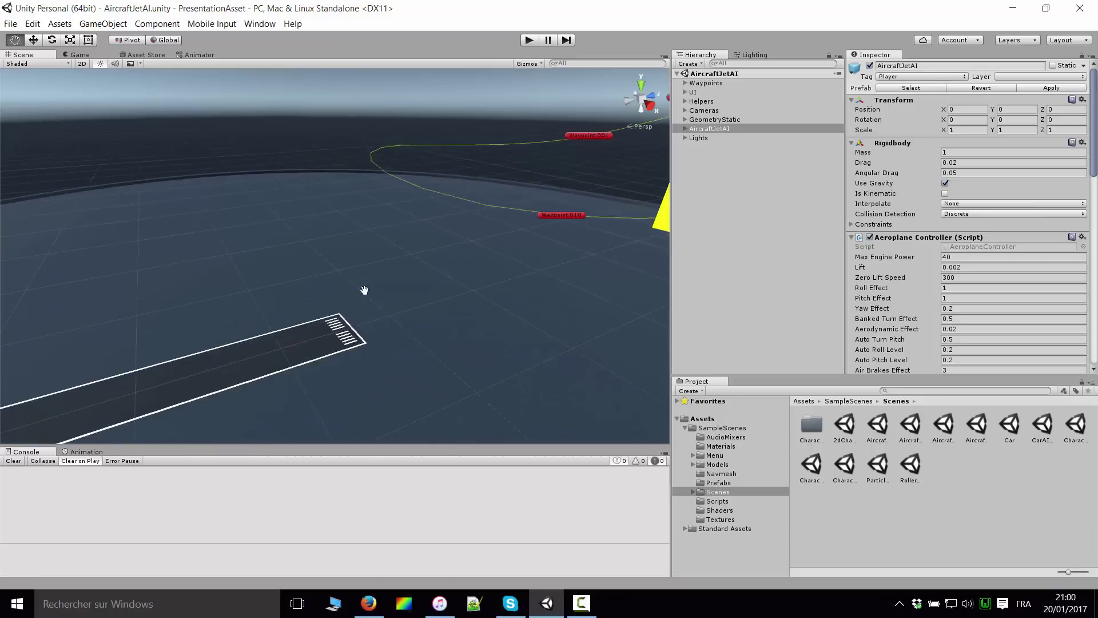
pyautogui.moveTo(364, 290)
pyautogui.keyDown('alt'); pyautogui.mouseDown()
pyautogui.moveTo(579, 271)
pyautogui.moveTo(522, 358)
pyautogui.moveTo(282, 385)
pyautogui.moveTo(505, 280)
pyautogui.moveTo(410, 301)
pyautogui.moveTo(466, 283)
pyautogui.mouseUp(); pyautogui.keyUp('alt')
pyautogui.scroll(-5, 579, 271)
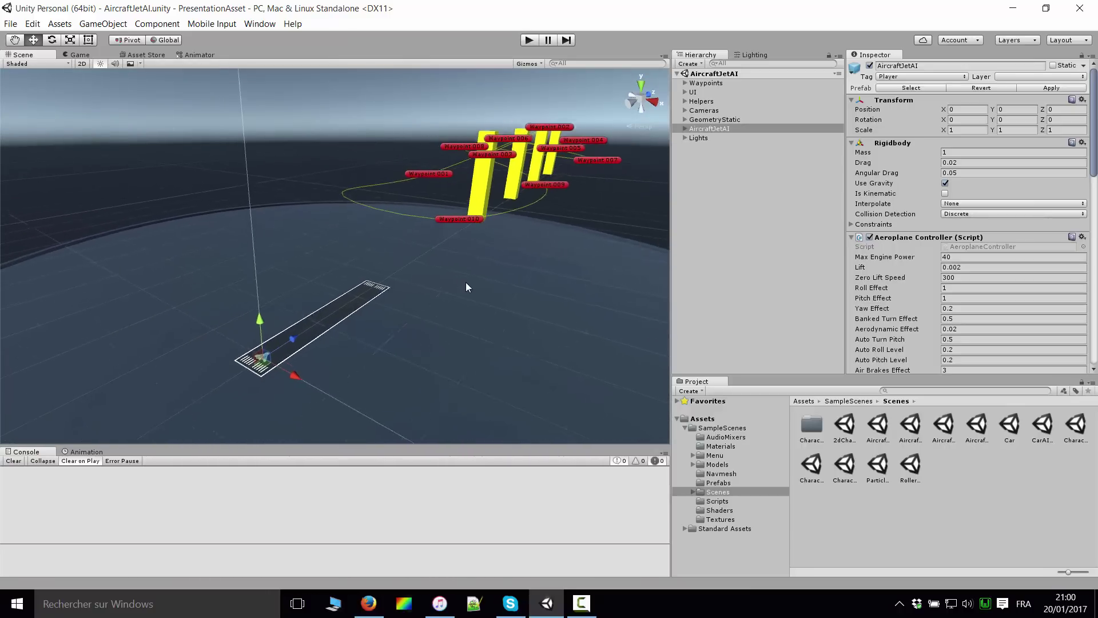
# Play the AircraftJetAI scene and follow the flying jet around the yellow pillars in the Scene view
pyautogui.click(530, 41)
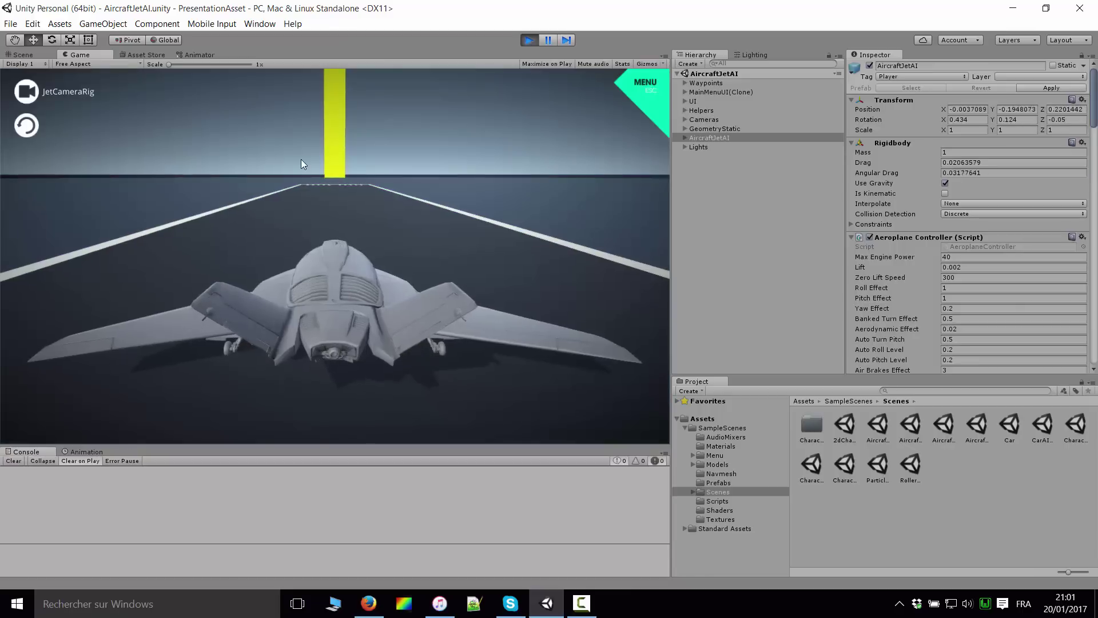
pyautogui.click(27, 55)
pyautogui.scroll(2, 338, 326)
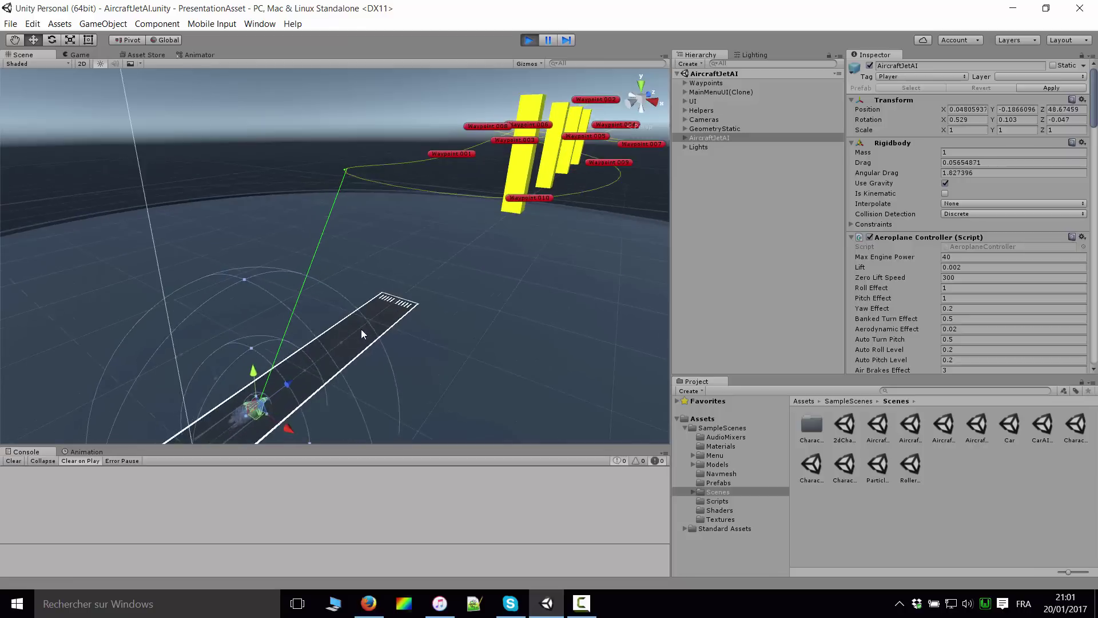
pyautogui.scroll(2, 361, 329)
pyautogui.moveTo(397, 367); pyautogui.dragTo(146, 254)
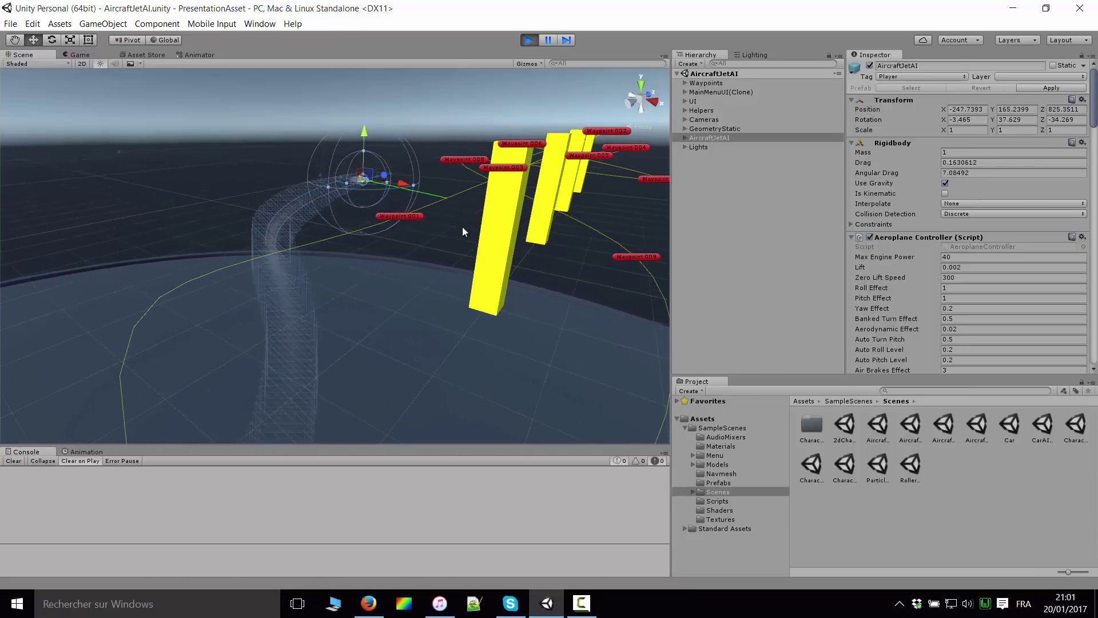
pyautogui.scroll(-5, 473, 226)
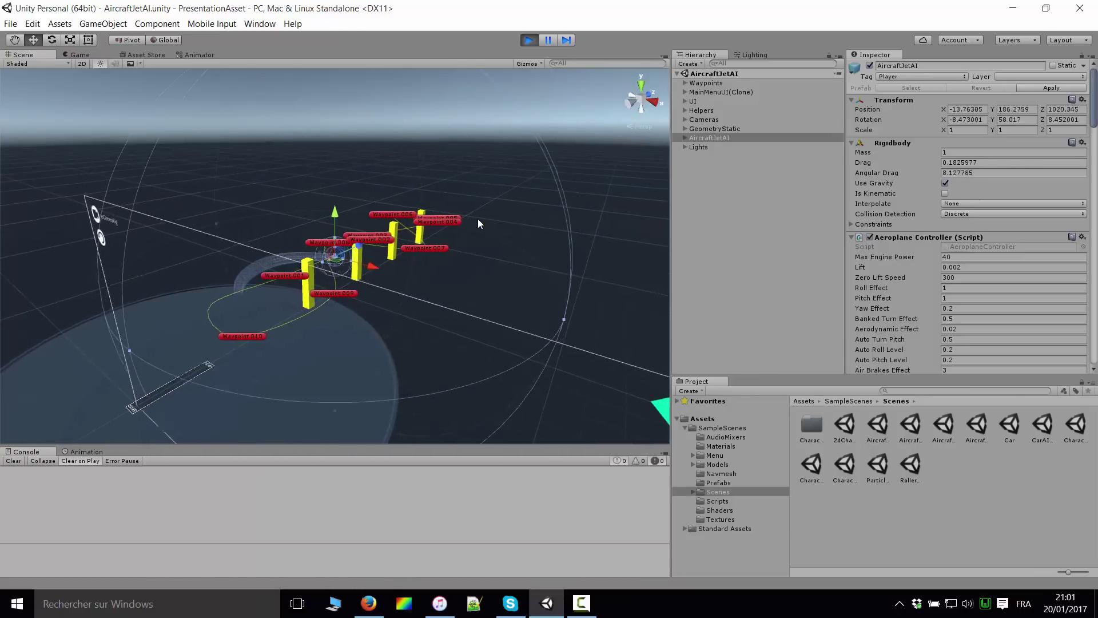
pyautogui.scroll(5, 446, 246)
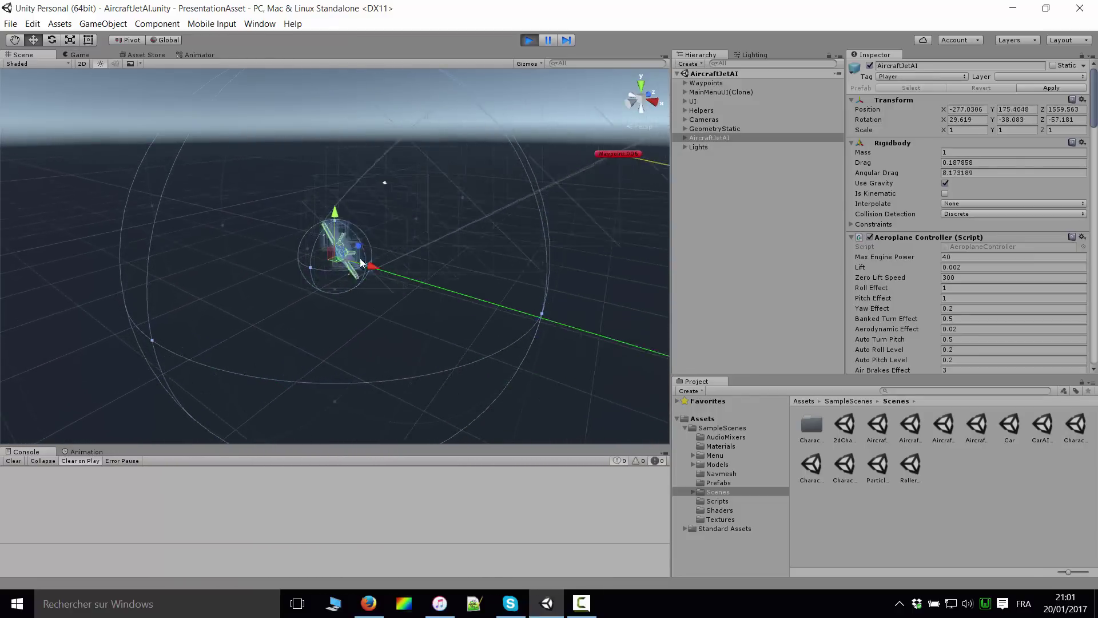
pyautogui.keyDown('alt'); pyautogui.moveTo(310, 307); pyautogui.dragTo(538, 270); pyautogui.keyUp('alt')
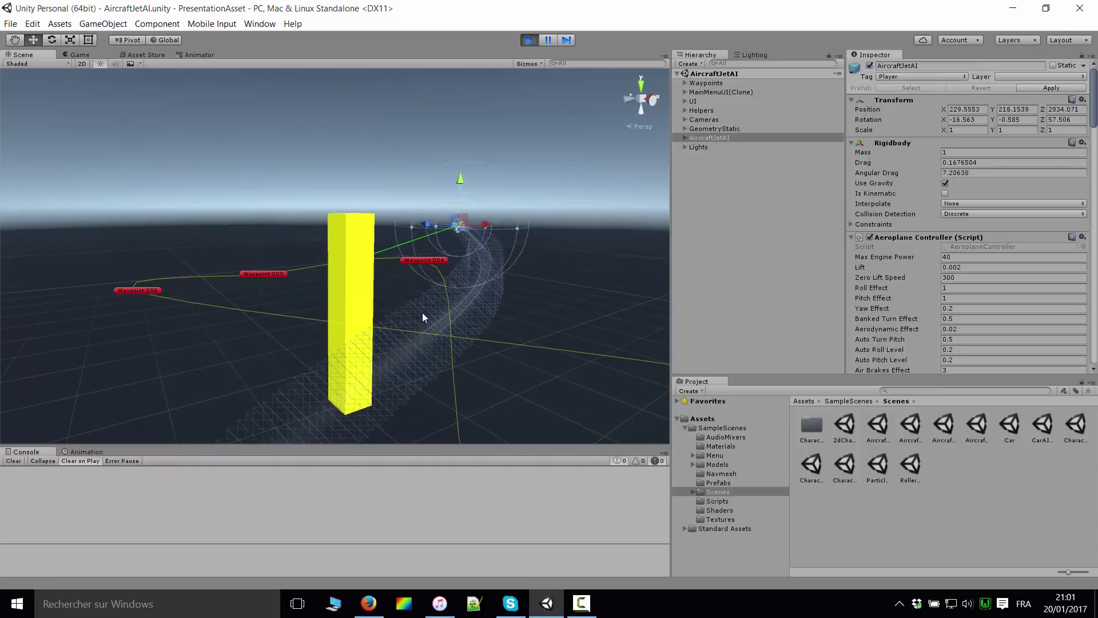
pyautogui.scroll(-5, 423, 311)
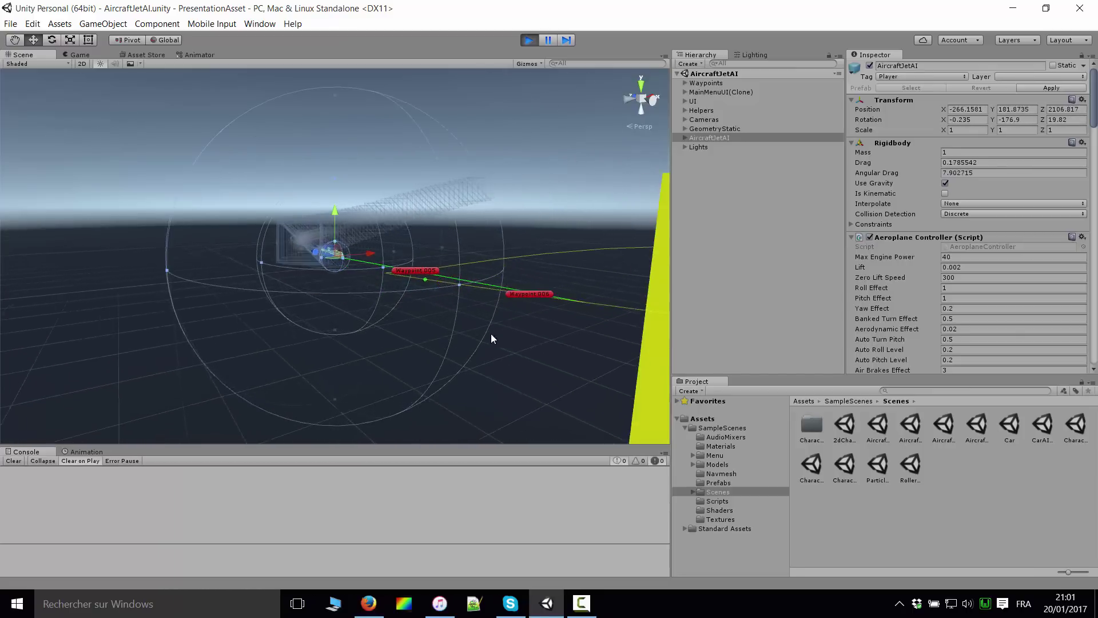
pyautogui.keyDown('alt'); pyautogui.moveTo(549, 346); pyautogui.dragTo(654, 334); pyautogui.keyUp('alt')
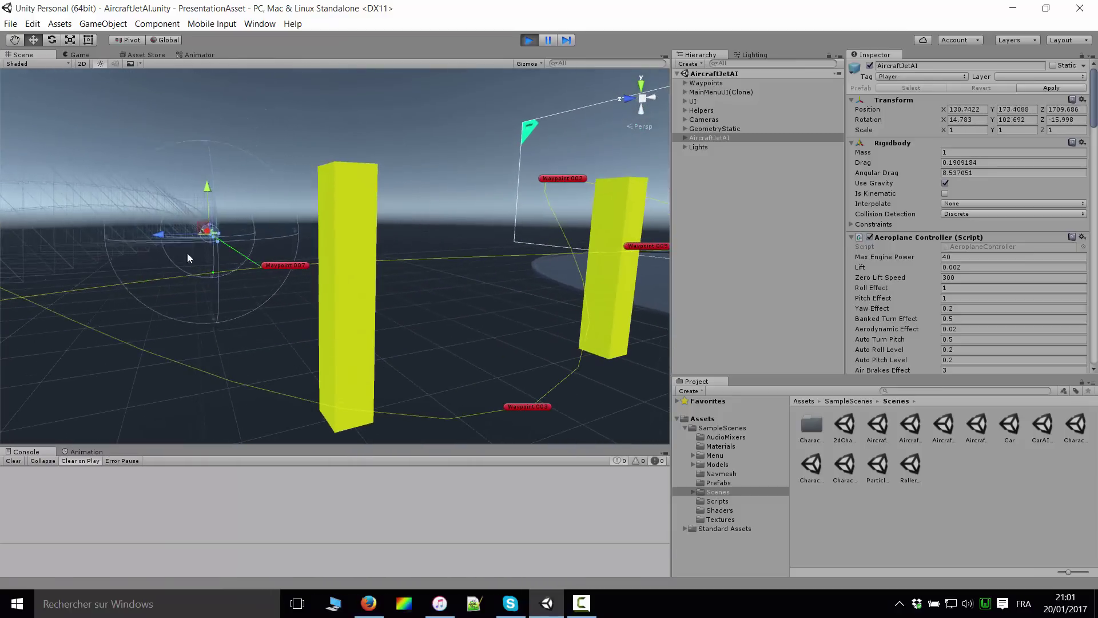
pyautogui.keyDown('alt'); pyautogui.moveTo(477, 397); pyautogui.dragTo(488, 336); pyautogui.keyUp('alt')
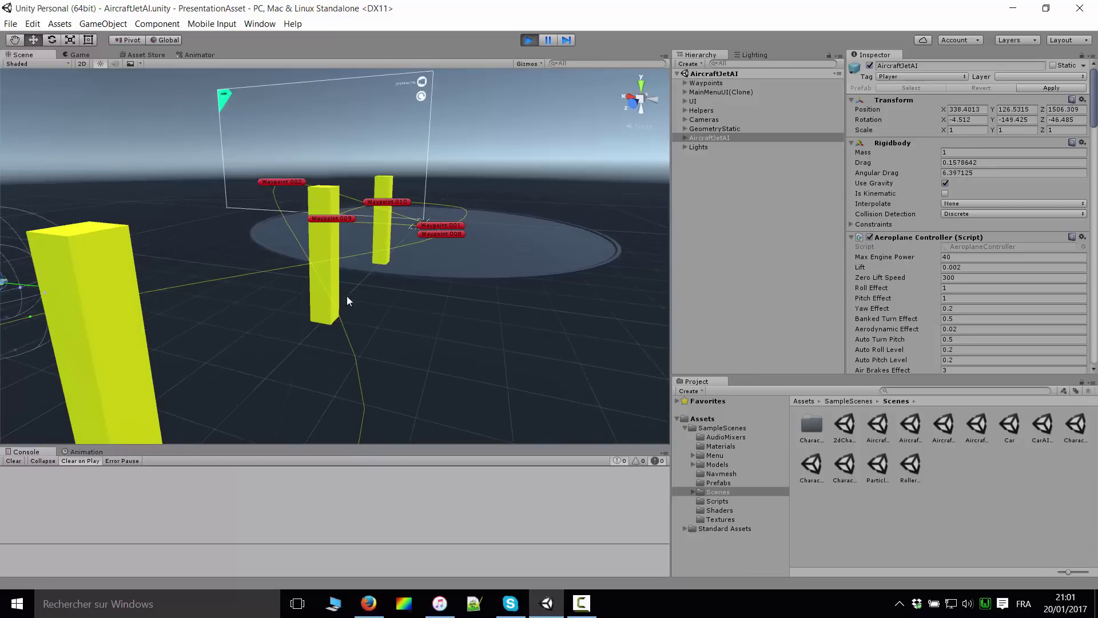
# Lock the Scene view onto the flying jet with Shift+F and zoom in on it
pyautogui.scroll(3, 374, 307)
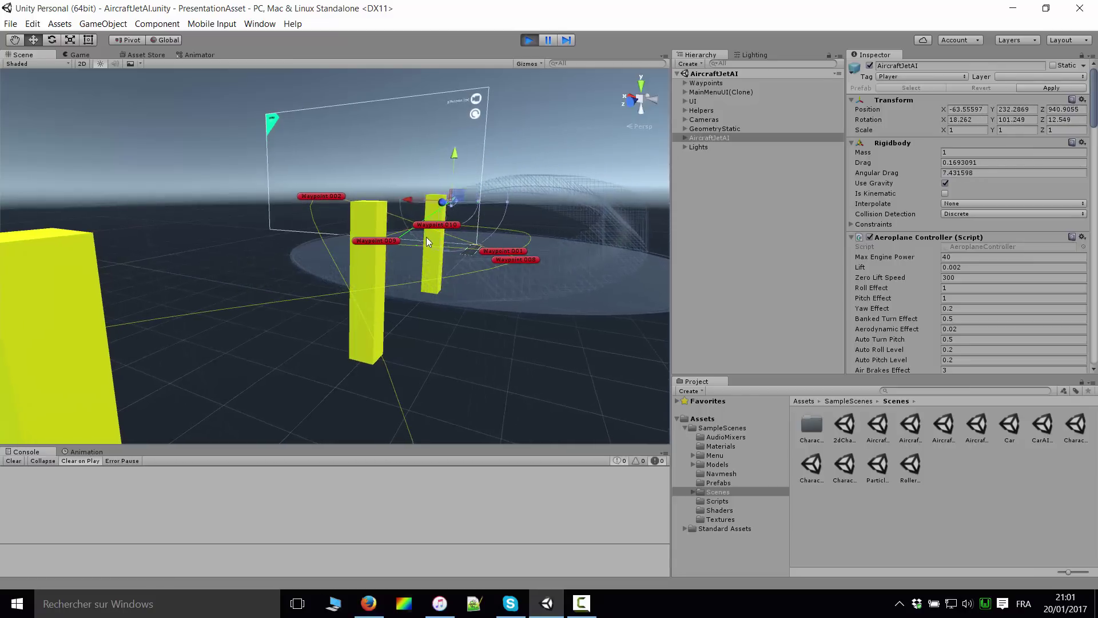
pyautogui.hotkey('shift', 'f')
pyautogui.scroll(2, 328, 270)
pyautogui.scroll(2, 328, 270)
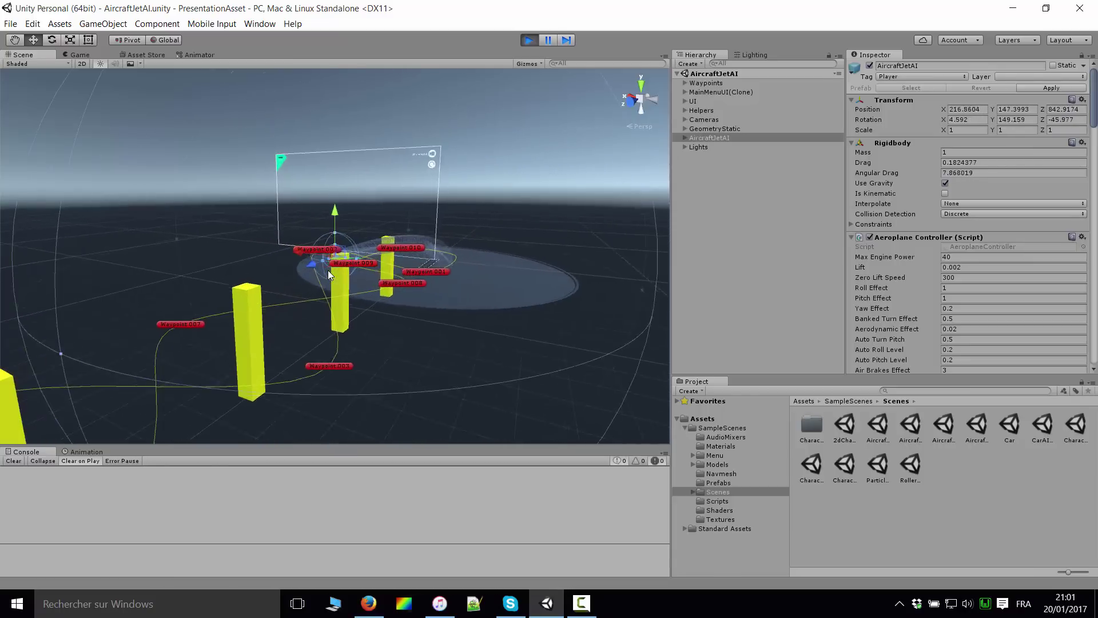
pyautogui.scroll(2, 327, 270)
pyautogui.scroll(2, 328, 270)
pyautogui.scroll(2, 328, 270)
pyautogui.scroll(1, 328, 270)
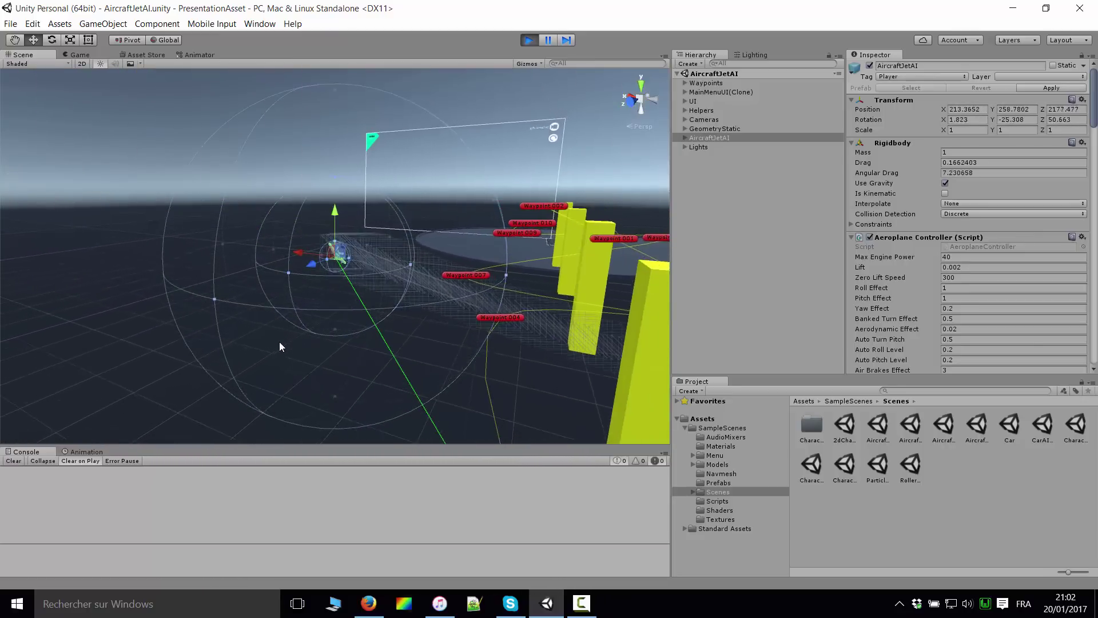
pyautogui.moveTo(406, 318)
pyautogui.mouseDown(button='right')
pyautogui.moveTo(513, 235)
pyautogui.moveTo(487, 263)
pyautogui.mouseUp(button='right')
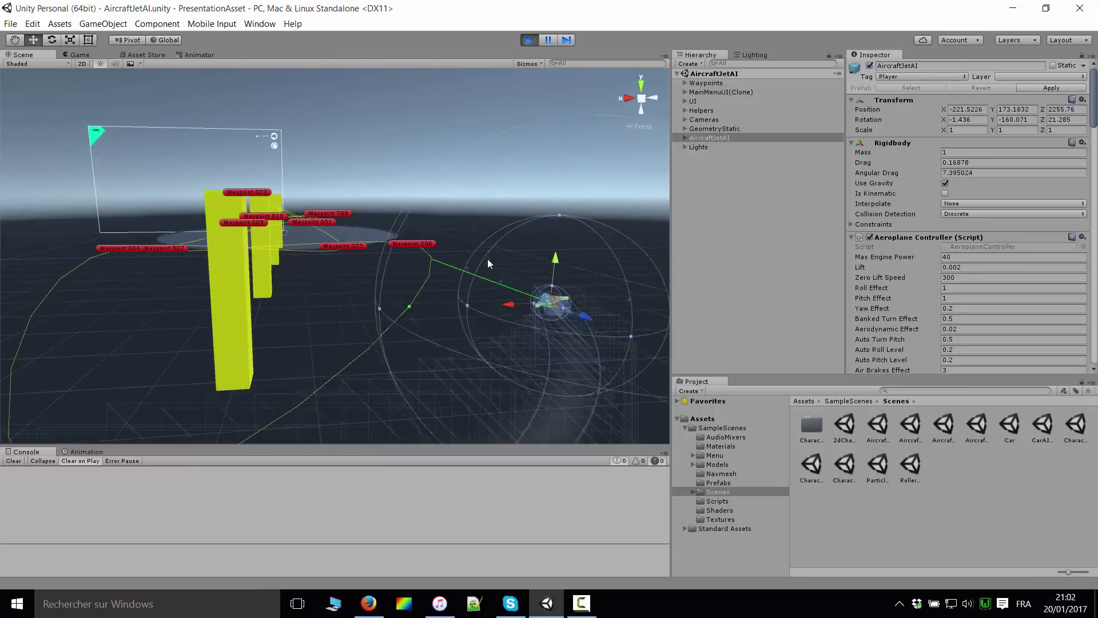
# In the Game view, cycle through the HandheldCamera and CctvCamera, then back to JetCameraRig
pyautogui.click(73, 54)
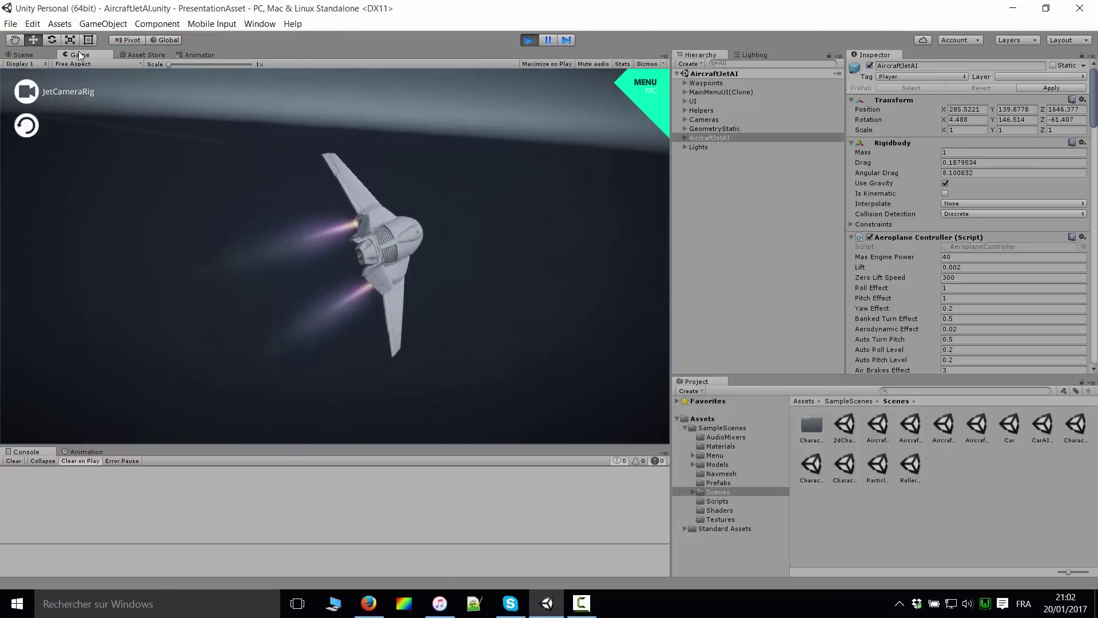
pyautogui.click(26, 92)
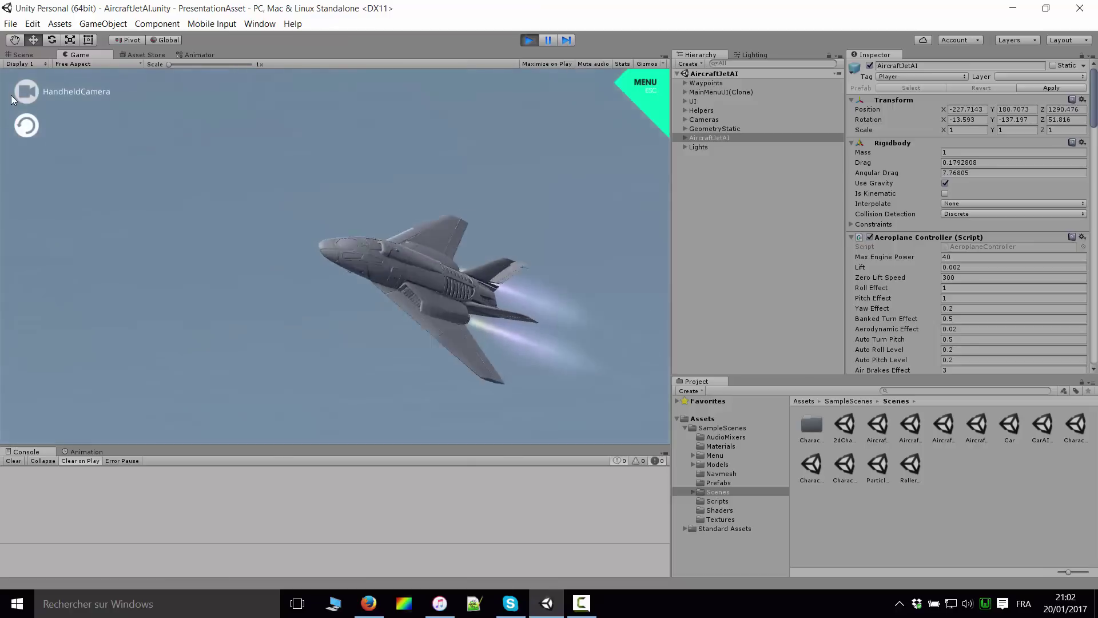
pyautogui.click(19, 94)
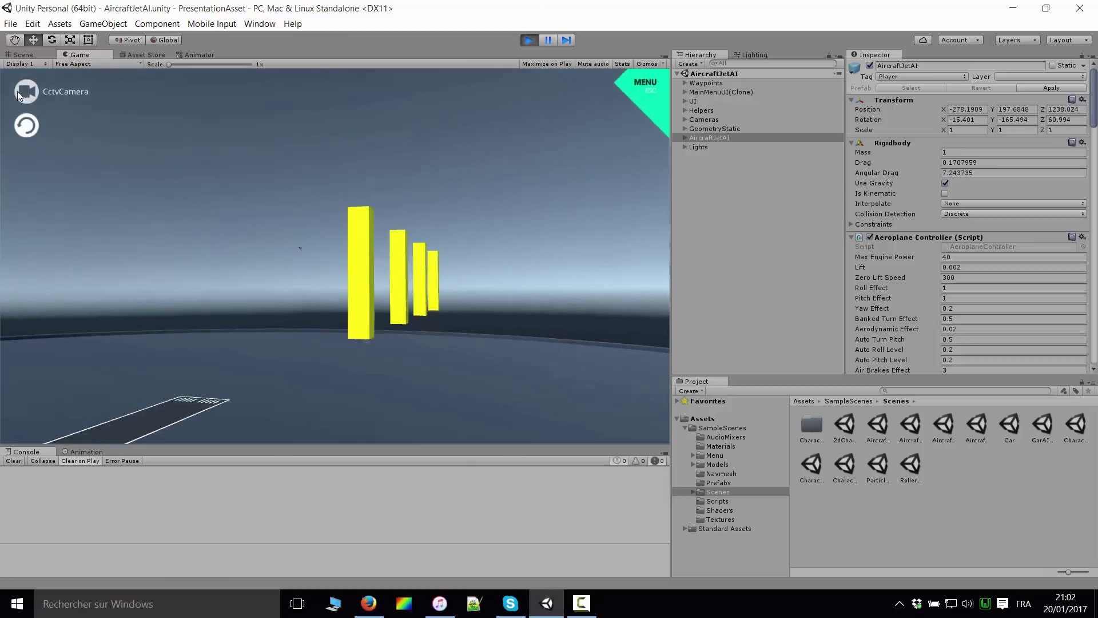
pyautogui.click(35, 92)
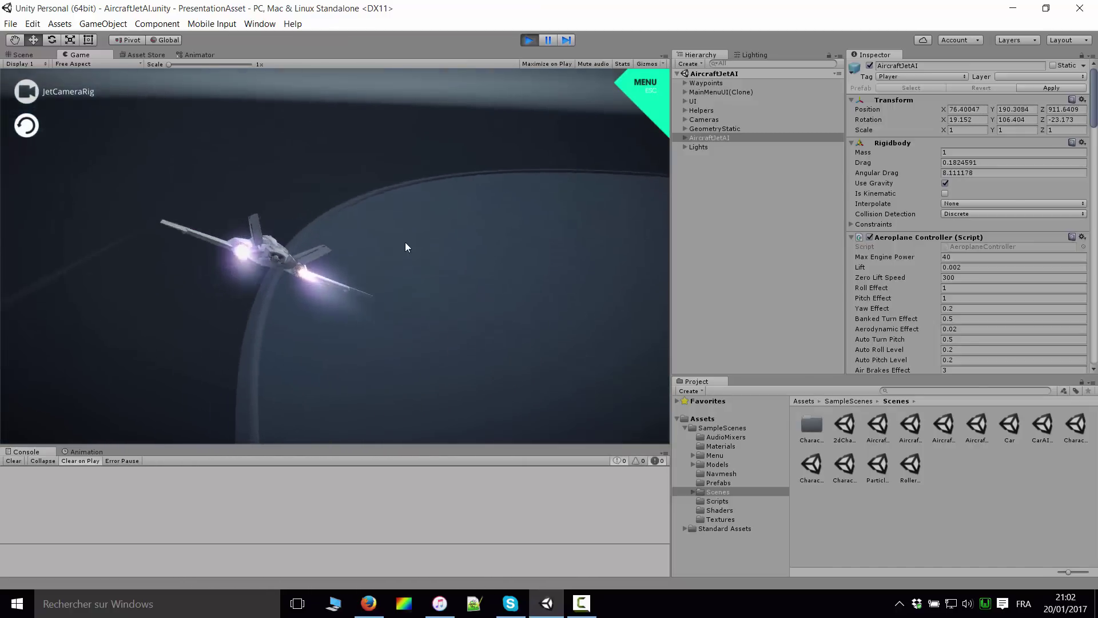
pyautogui.click(533, 40)
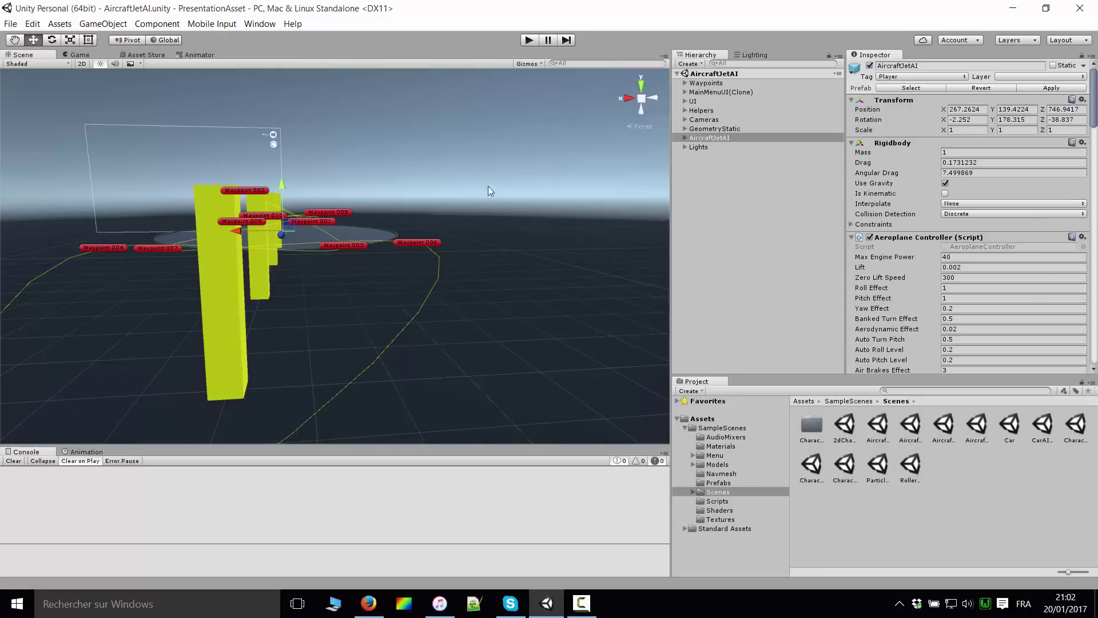
pyautogui.moveTo(442, 269)
pyautogui.keyDown('alt'); pyautogui.mouseDown()
pyautogui.moveTo(557, 236)
pyautogui.moveTo(222, 268)
pyautogui.mouseUp(); pyautogui.keyUp('alt')
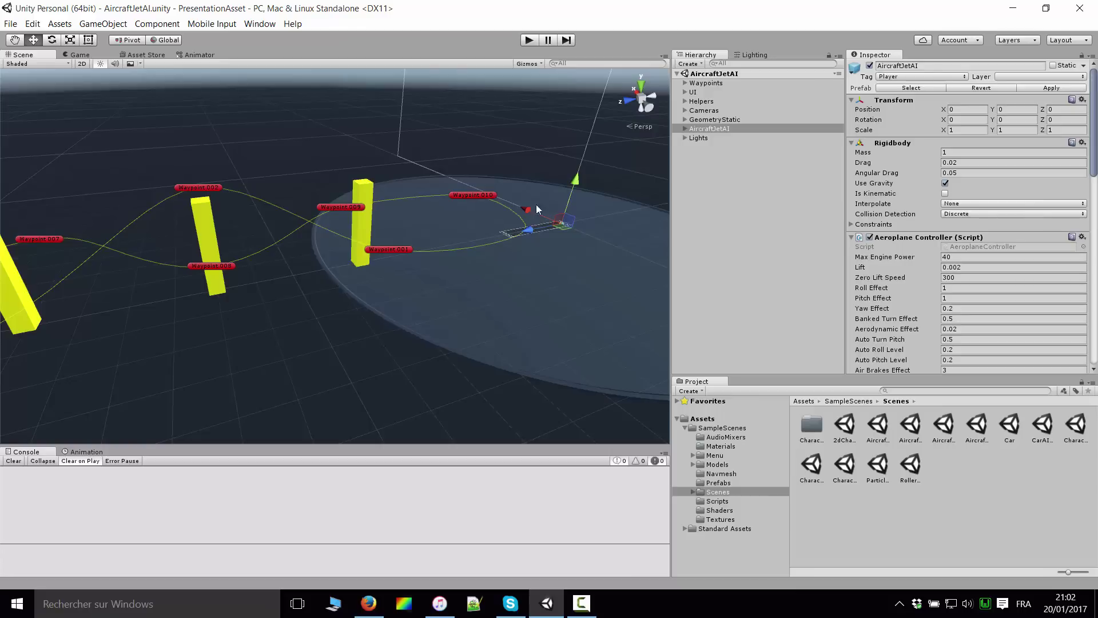
pyautogui.keyDown('alt'); pyautogui.moveTo(537, 204); pyautogui.dragTo(716, 379); pyautogui.keyUp('alt')
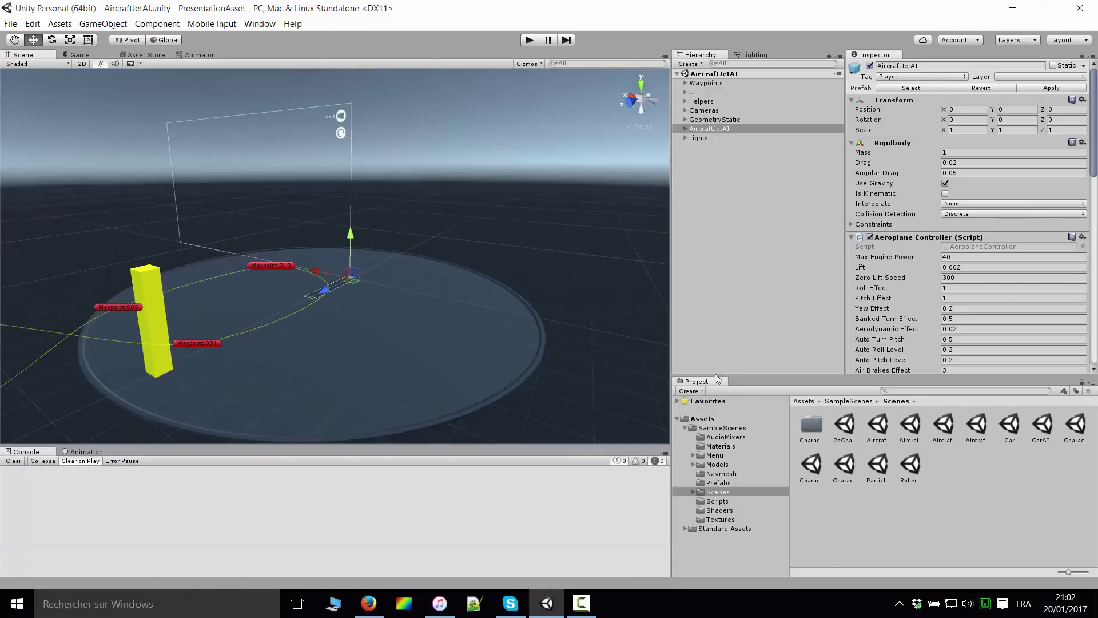
pyautogui.click(945, 432)
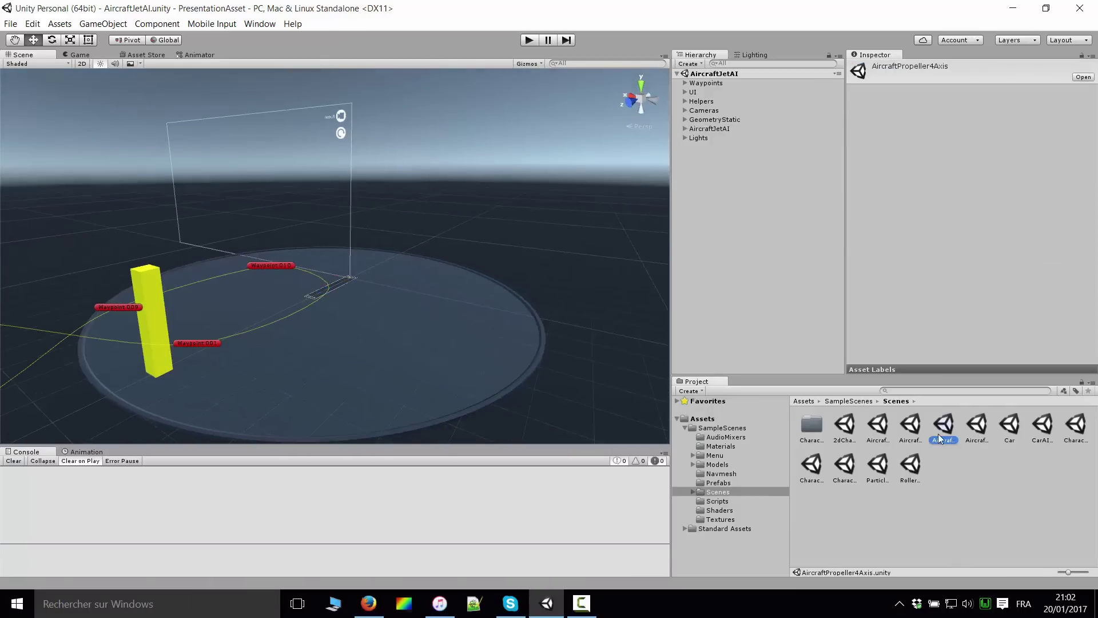
pyautogui.click(976, 427)
pyautogui.click(947, 426)
pyautogui.press('Left')
pyautogui.click(970, 424)
pyautogui.click(938, 426)
pyautogui.click(875, 433)
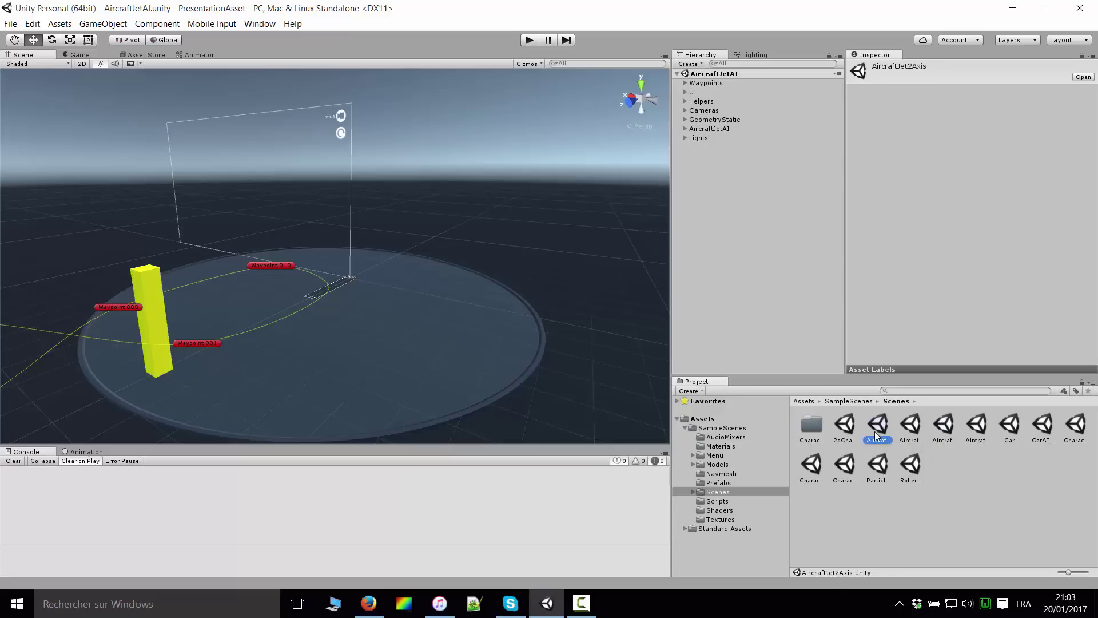
pyautogui.click(951, 425)
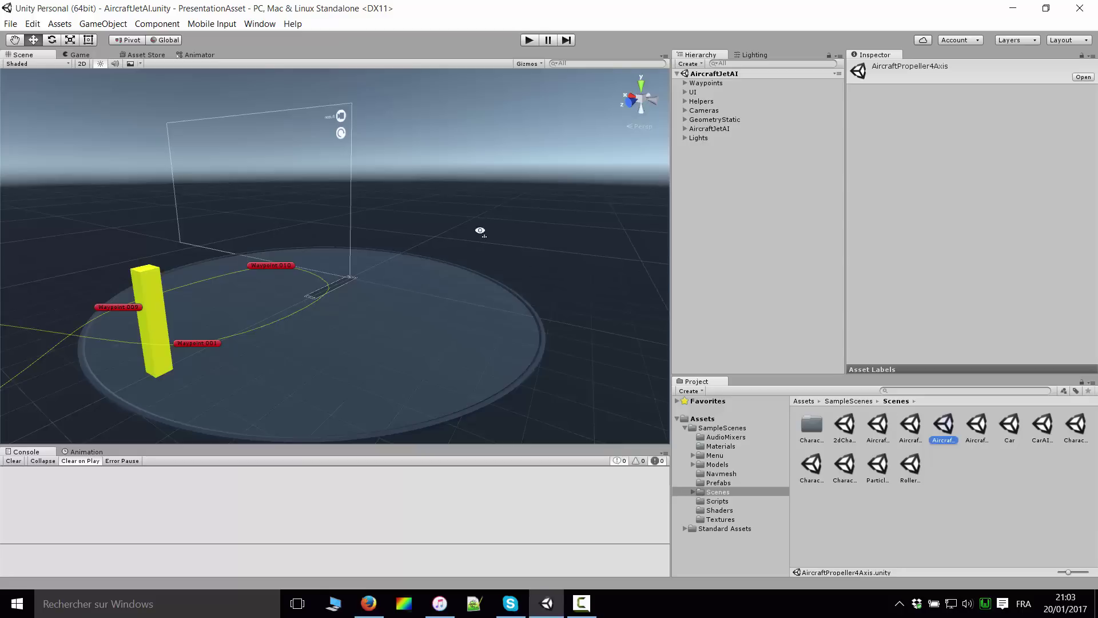
pyautogui.keyDown('alt'); pyautogui.moveTo(480, 231); pyautogui.dragTo(905, 384); pyautogui.keyUp('alt')
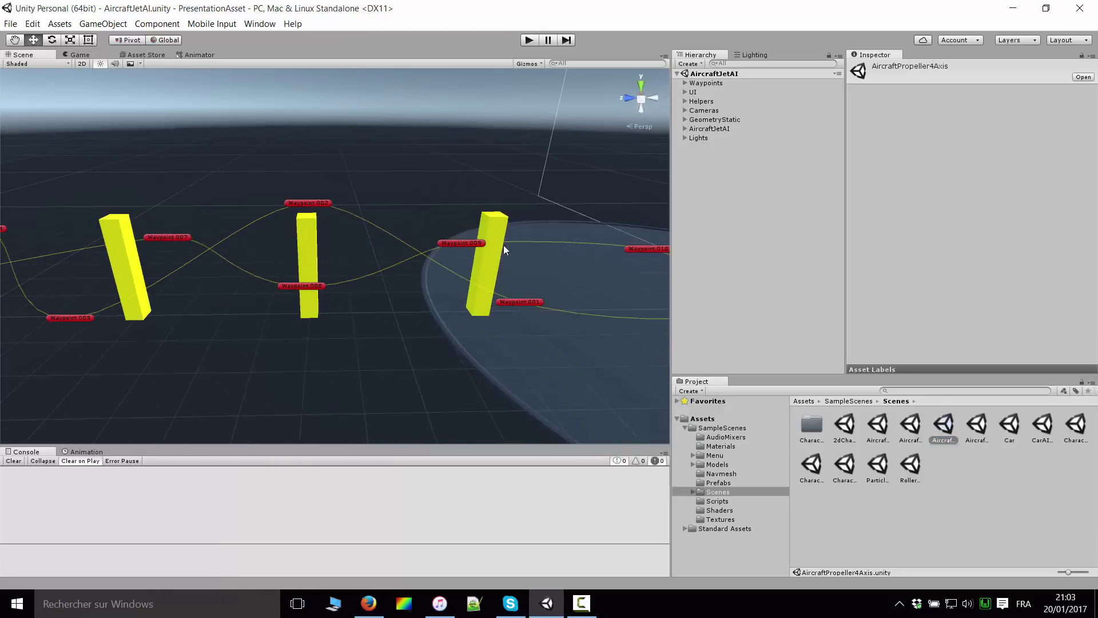
pyautogui.keyDown('alt'); pyautogui.moveTo(406, 245); pyautogui.dragTo(318, 201); pyautogui.keyUp('alt')
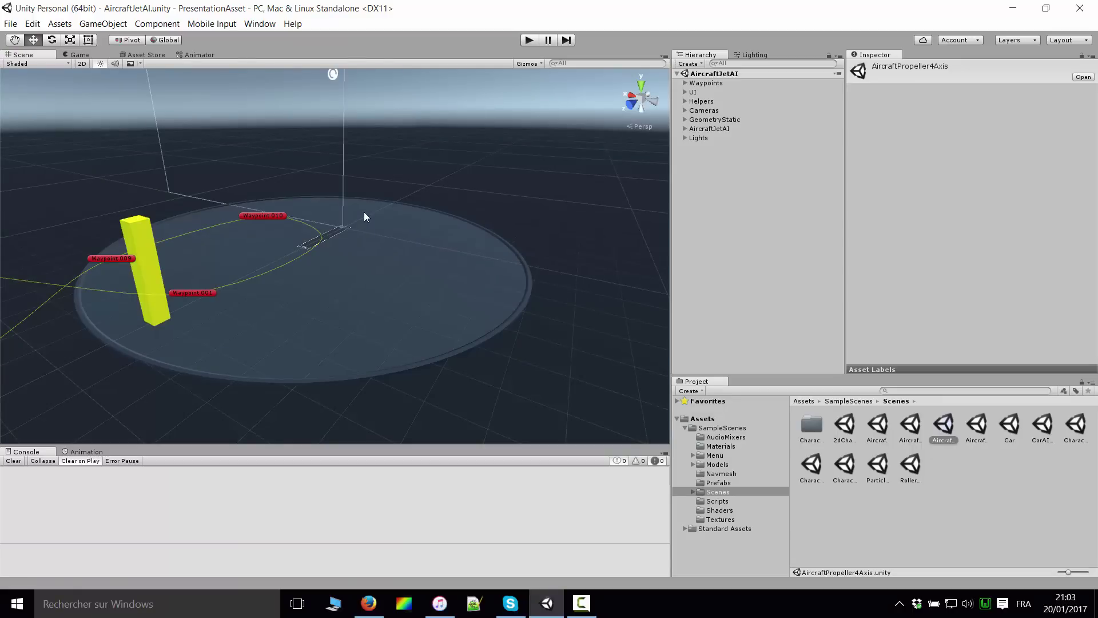
# Open Car.unity, frame the Car object and orbit to look along the track
pyautogui.doubleClick(1009, 426)
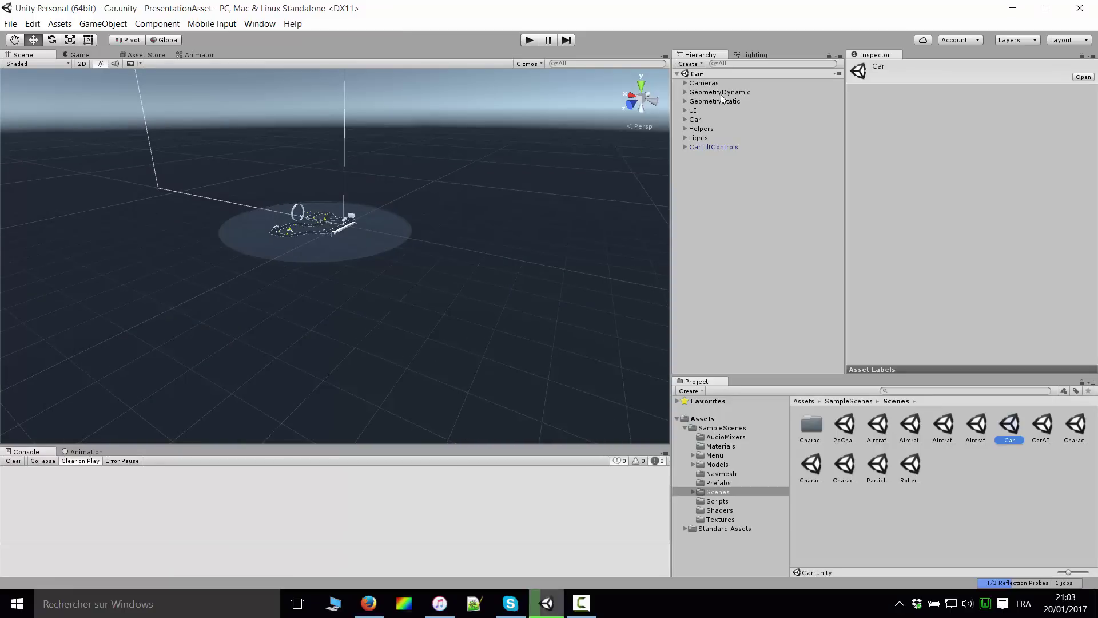
pyautogui.doubleClick(694, 119)
pyautogui.scroll(2, 469, 215)
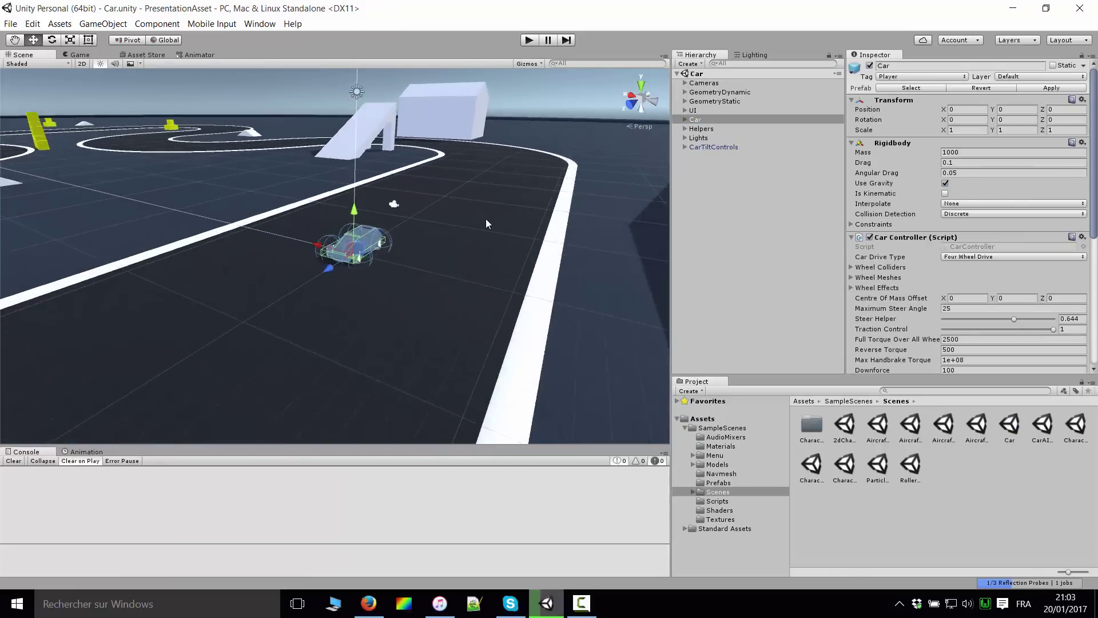
pyautogui.scroll(3, 514, 240)
pyautogui.scroll(3, 535, 245)
pyautogui.scroll(2, 537, 251)
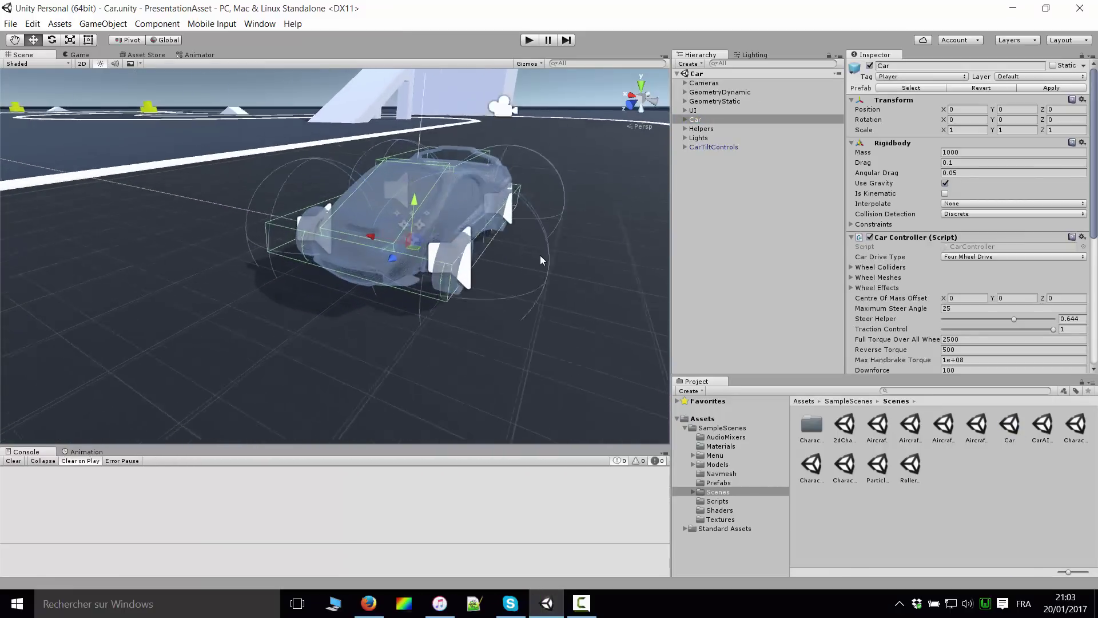
pyautogui.moveTo(540, 255)
pyautogui.keyDown('alt'); pyautogui.mouseDown()
pyautogui.moveTo(210, 240)
pyautogui.moveTo(430, 249)
pyautogui.moveTo(347, 276)
pyautogui.mouseUp(); pyautogui.keyUp('alt')
pyautogui.scroll(-5, 432, 249)
pyautogui.moveTo(346, 277); pyautogui.dragTo(435, 302, button='middle')
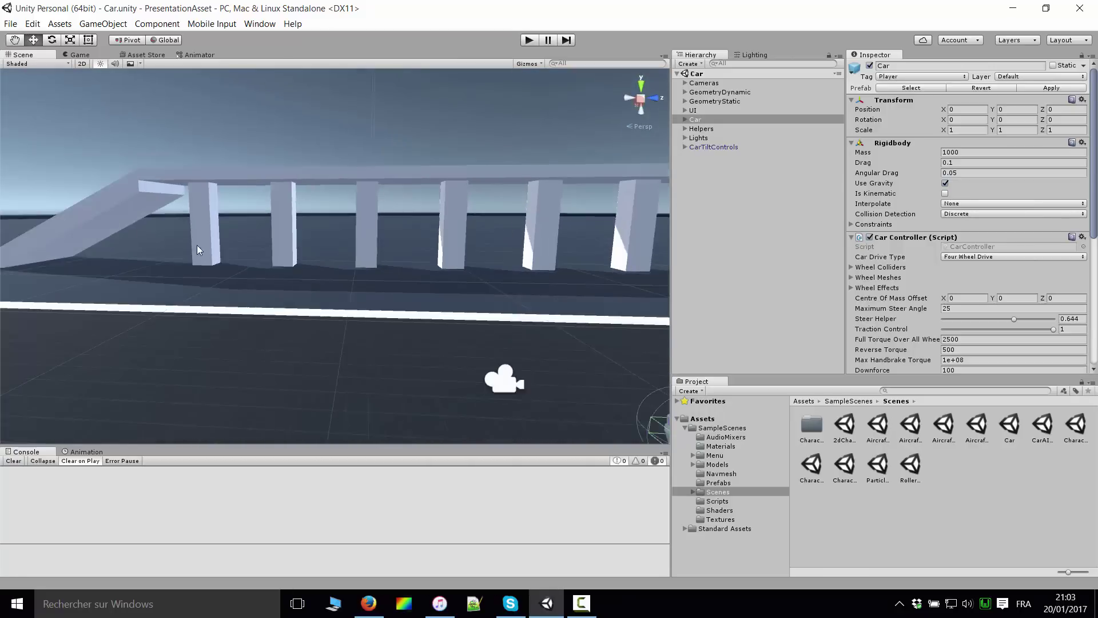
pyautogui.moveTo(457, 273)
pyautogui.keyDown('alt'); pyautogui.mouseDown()
pyautogui.moveTo(415, 268)
pyautogui.moveTo(520, 215)
pyautogui.mouseUp(); pyautogui.keyUp('alt')
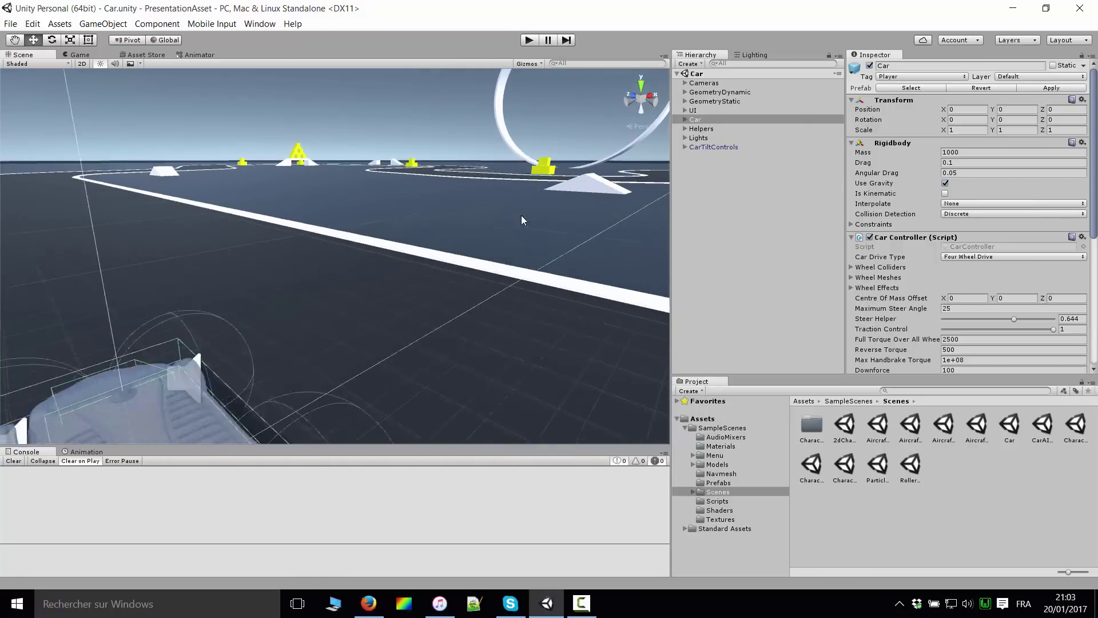
# Play the scene and drive the car down the track, weaving right and left into the yellow boxes
pyautogui.click(529, 39)
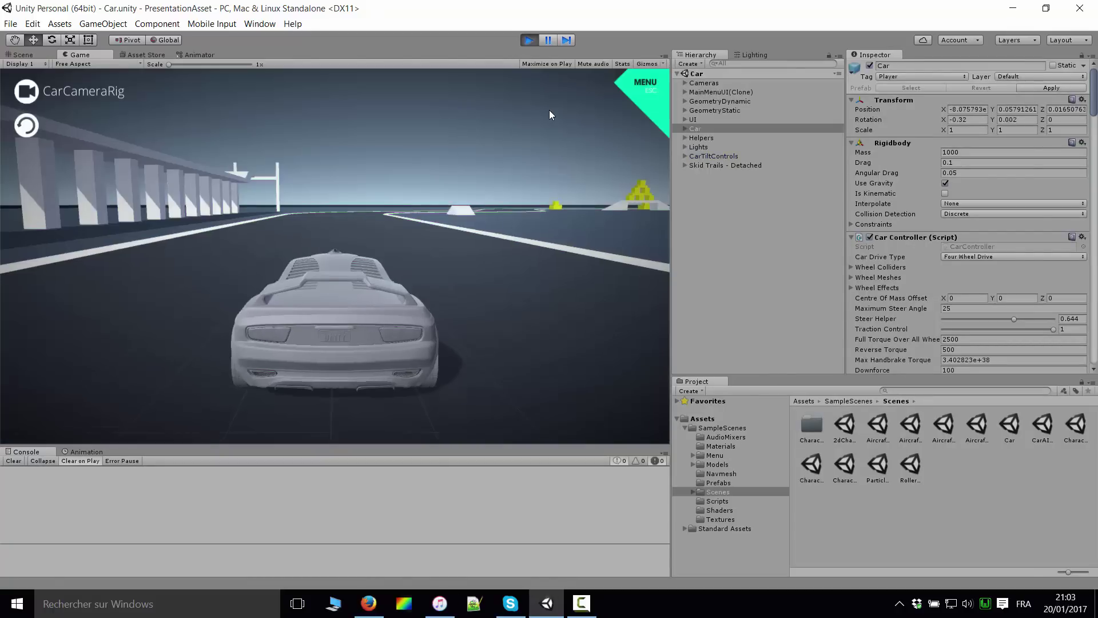
pyautogui.press('Up')
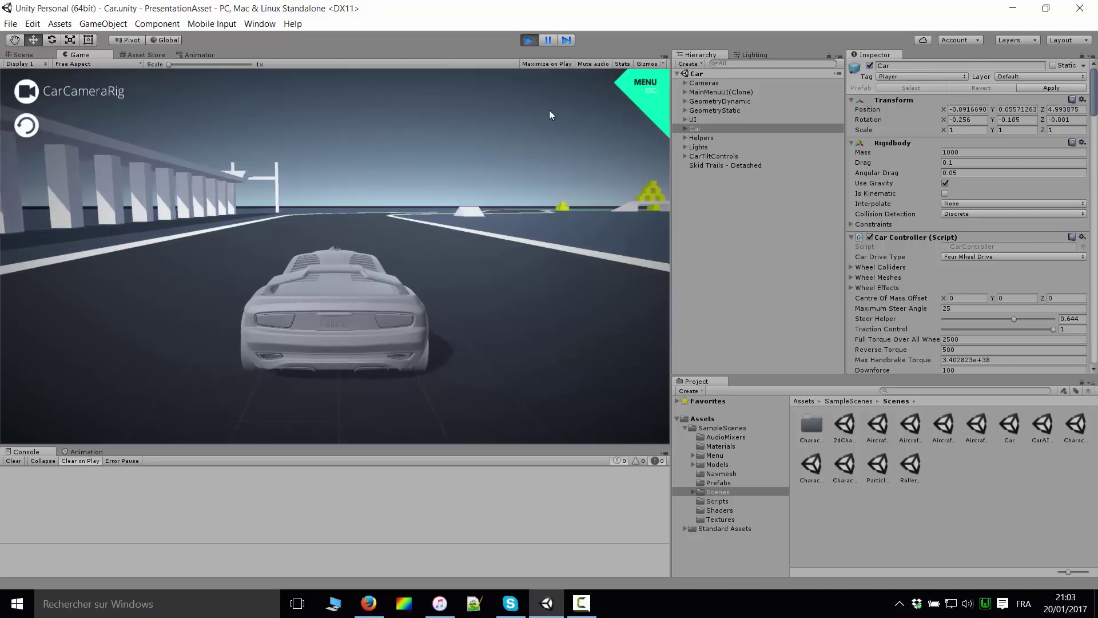
pyautogui.press('Up')
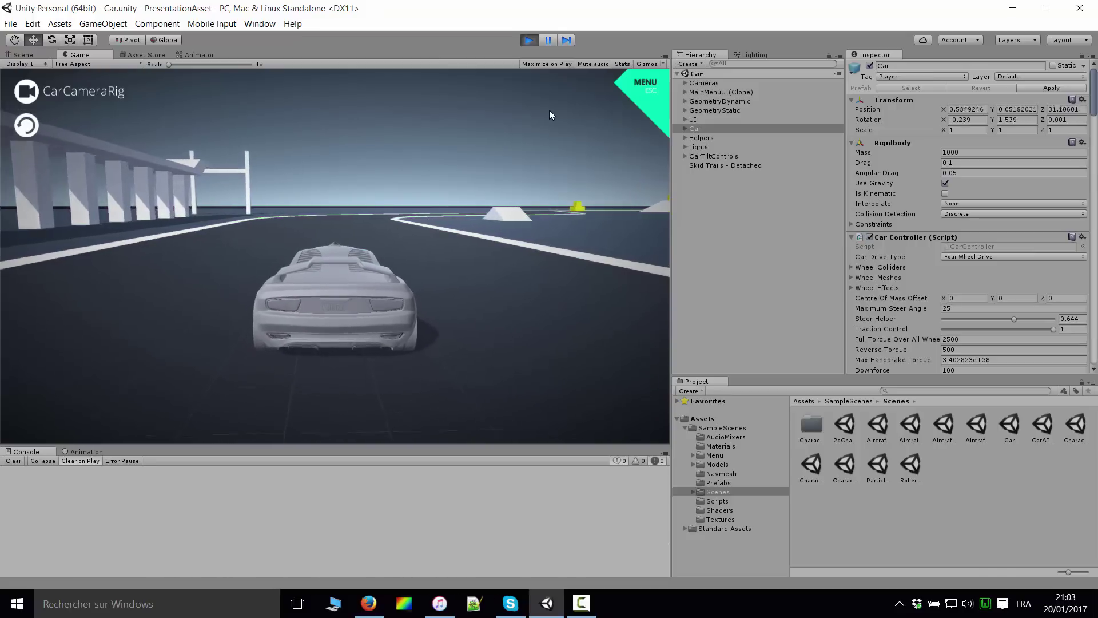
pyautogui.press('Up')
pyautogui.press('Right')
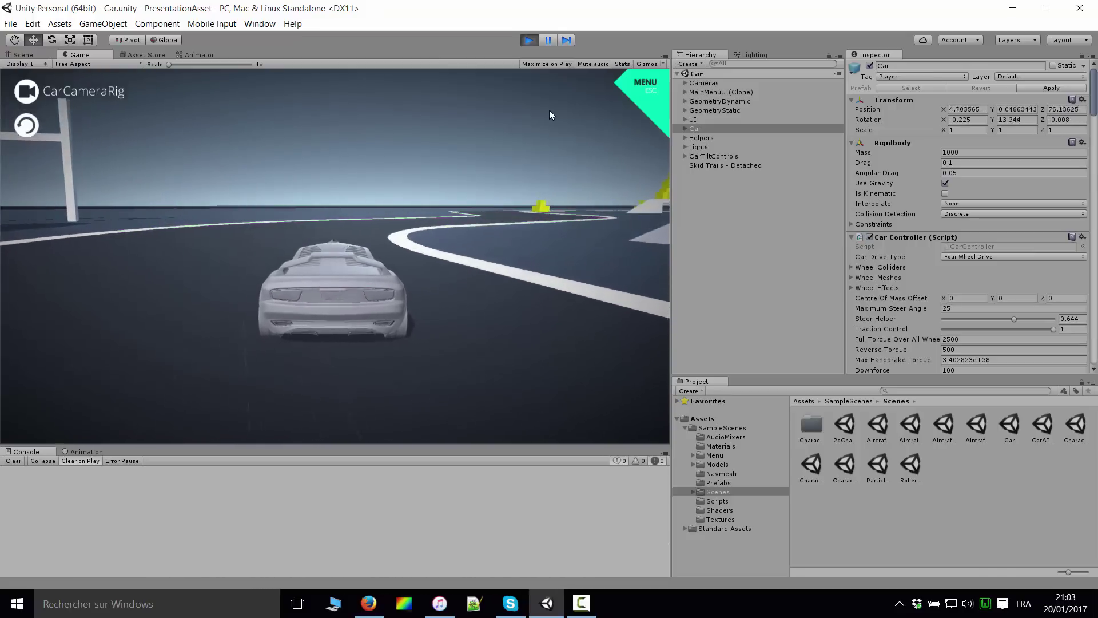
pyautogui.press('Up')
pyautogui.press('Left')
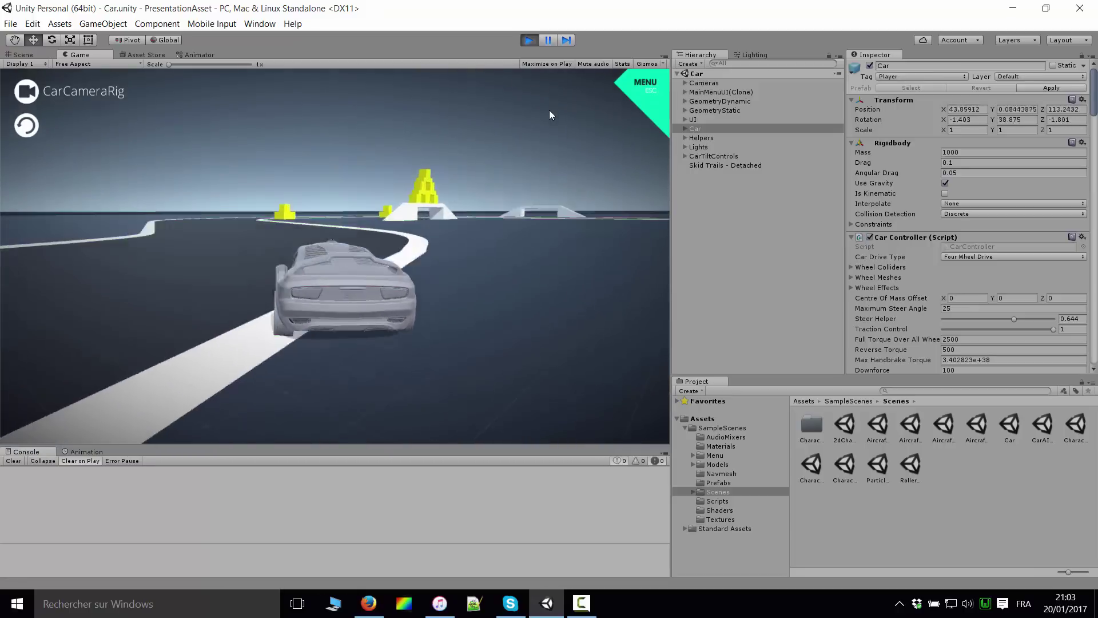
pyautogui.press('Up')
pyautogui.press('Right')
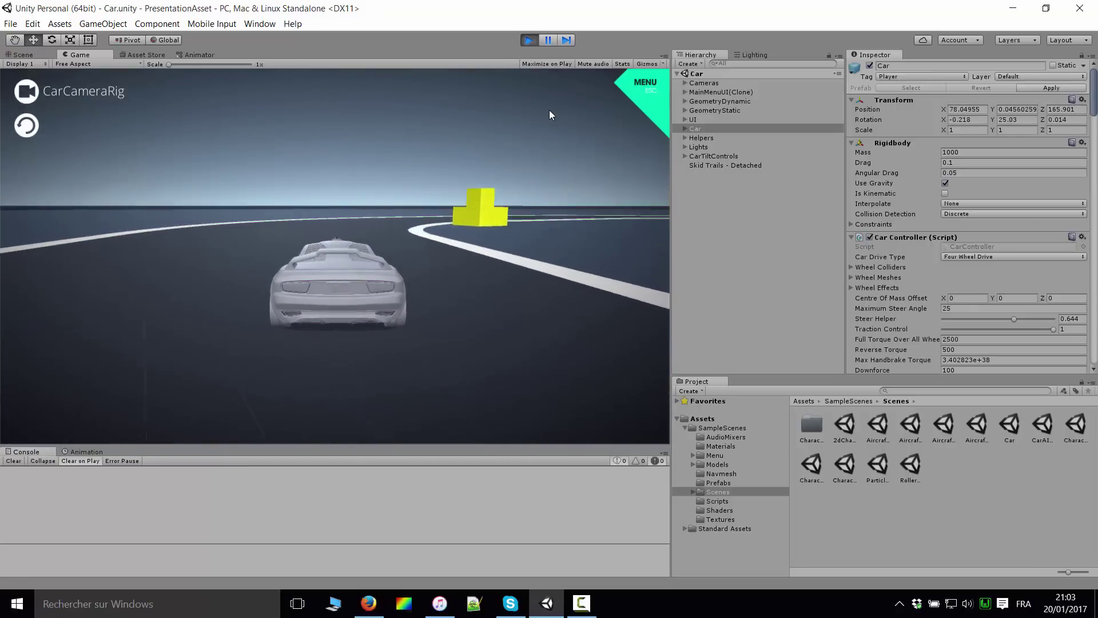
pyautogui.press('Up')
pyautogui.press('Right')
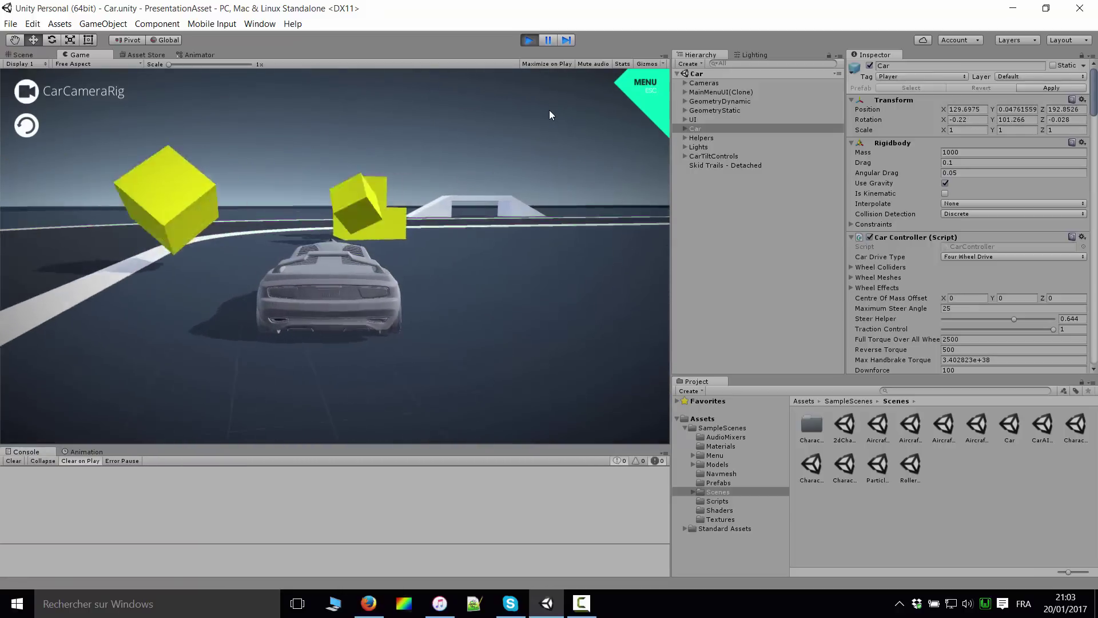
pyautogui.press('Up')
pyautogui.press('Right')
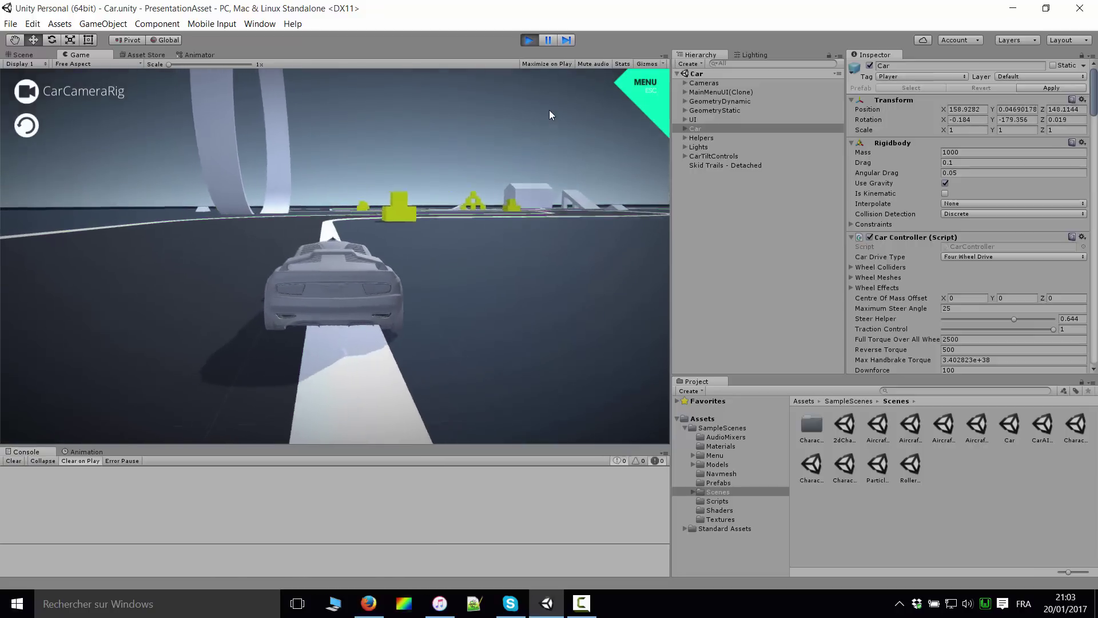
# Drive over the loop, around the track and up the curved white ramp
pyautogui.press('Up')
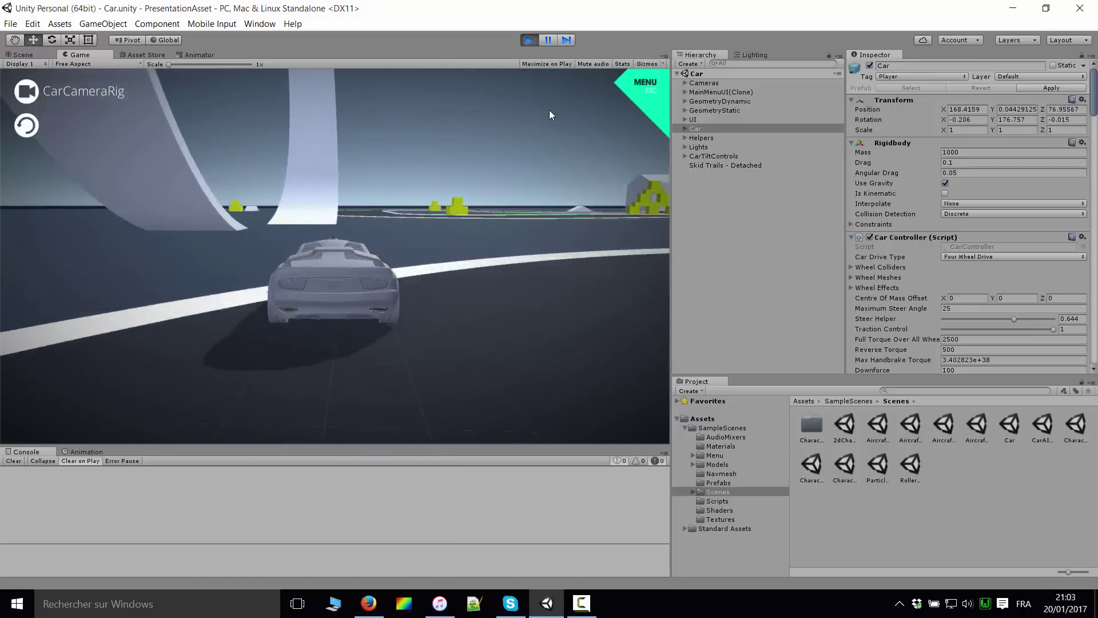
pyautogui.press('Up')
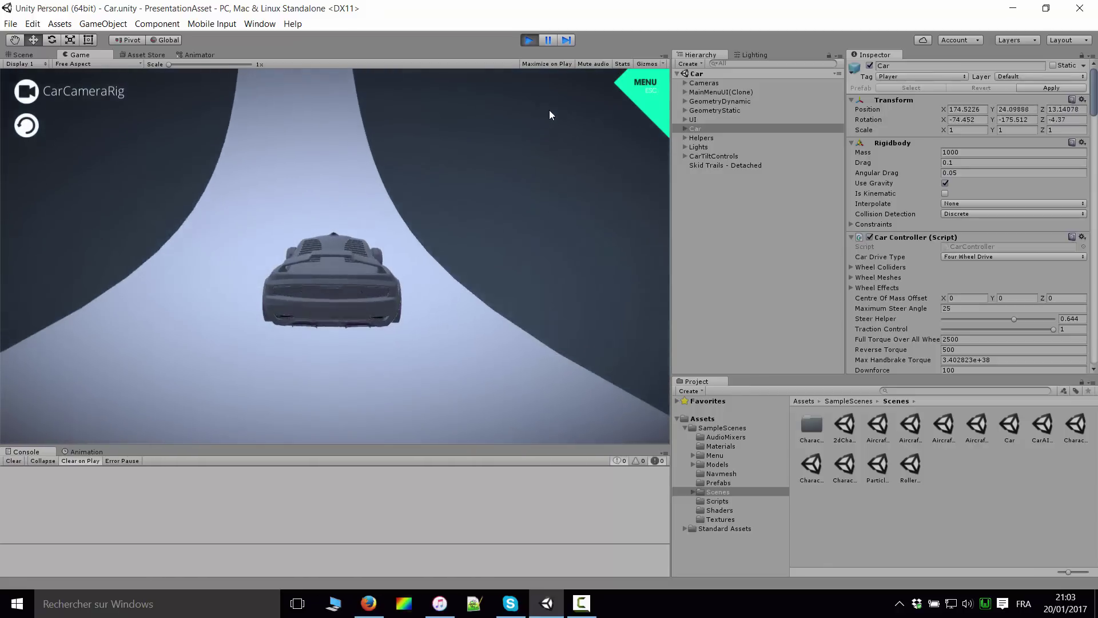
pyautogui.press('Up')
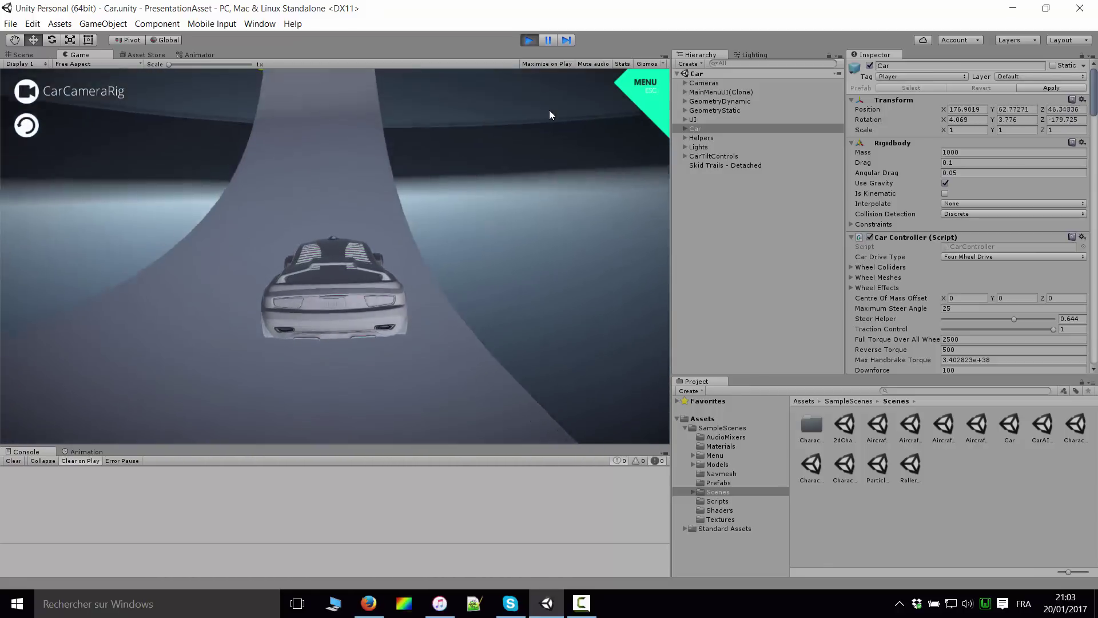
pyautogui.press('Up')
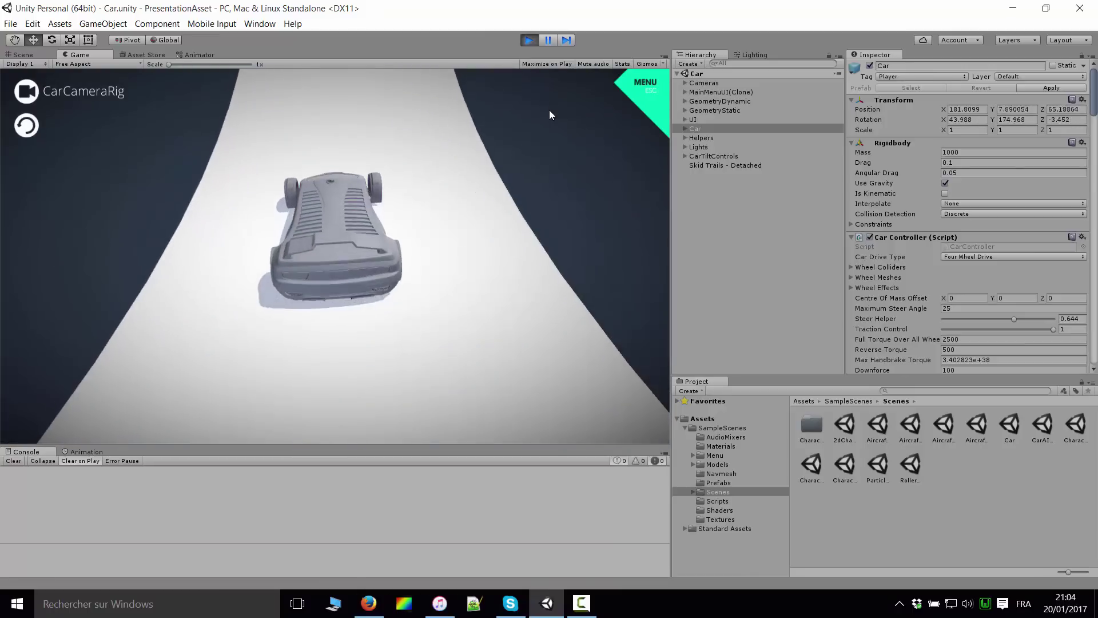
pyautogui.press('Up')
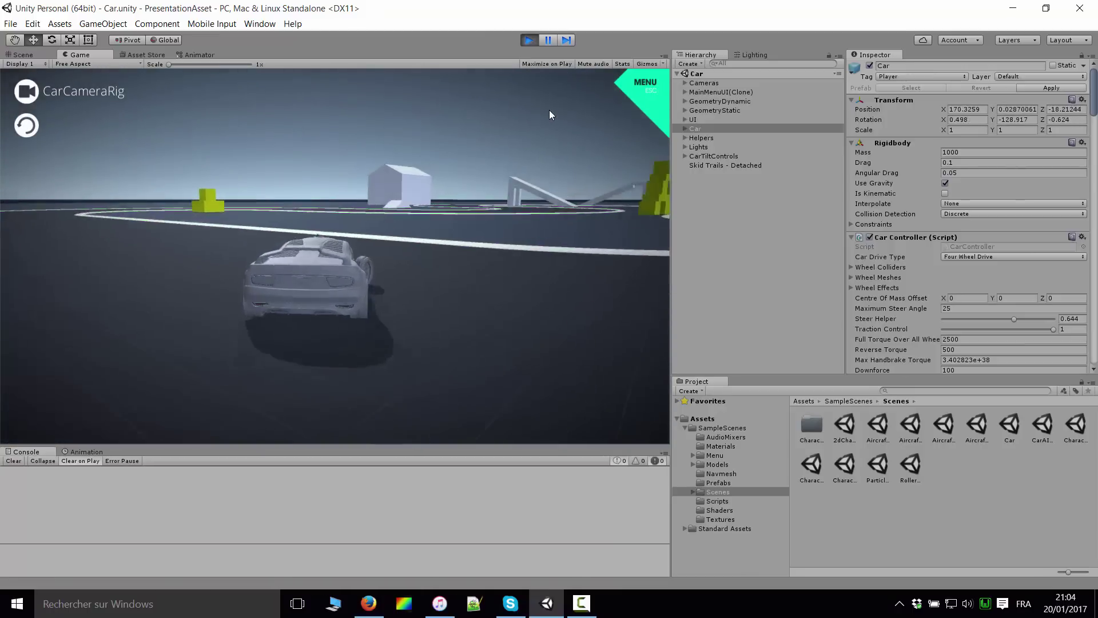
pyautogui.press('Up')
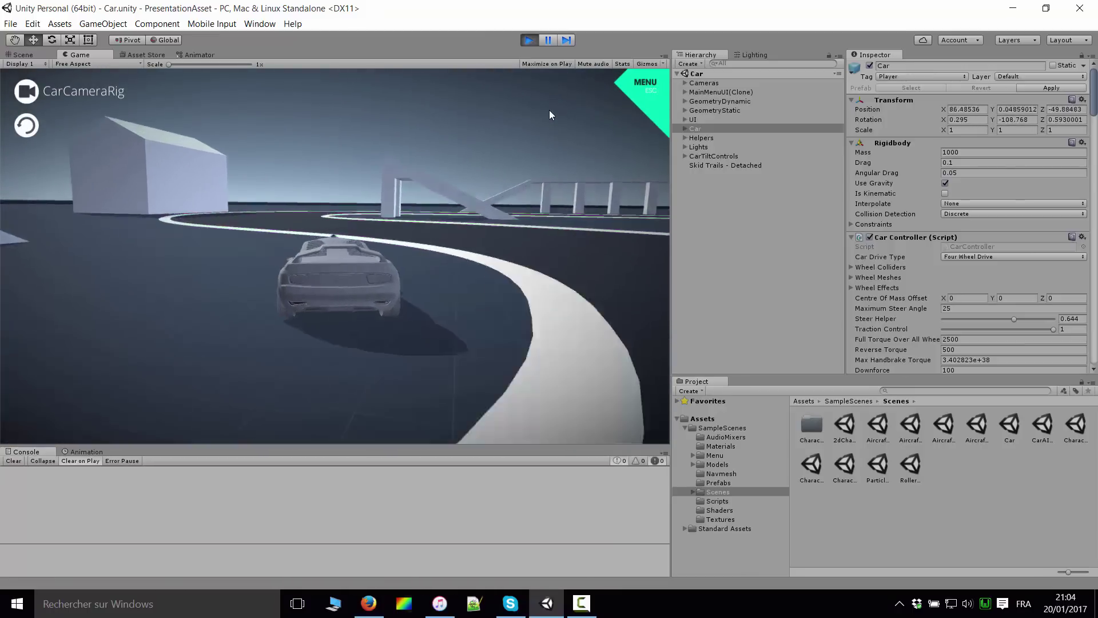
pyautogui.press('Up')
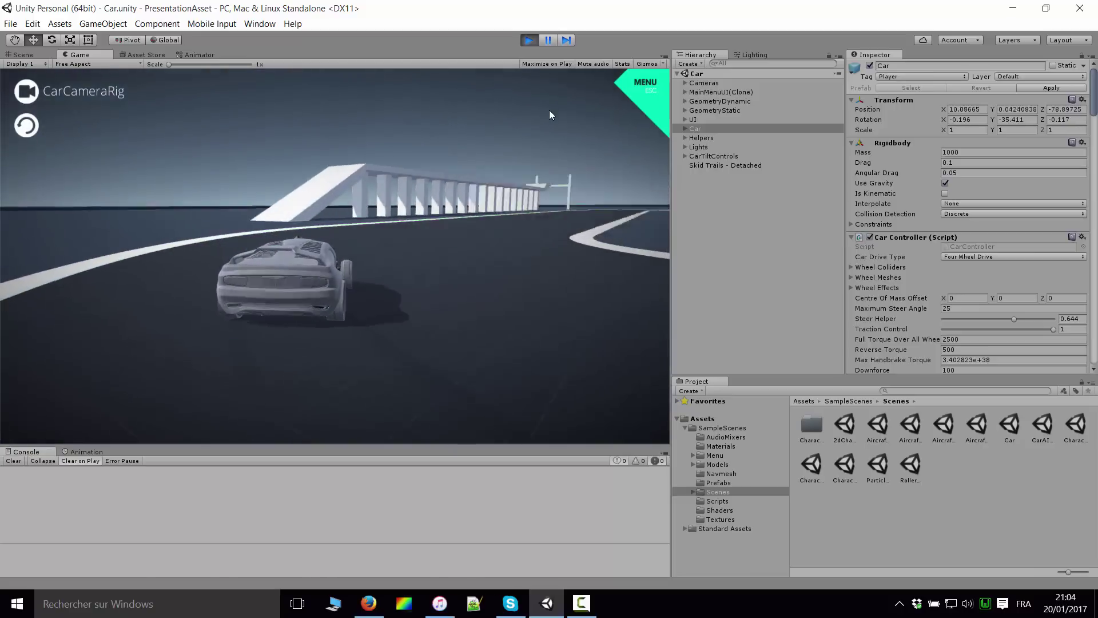
pyautogui.press('Up')
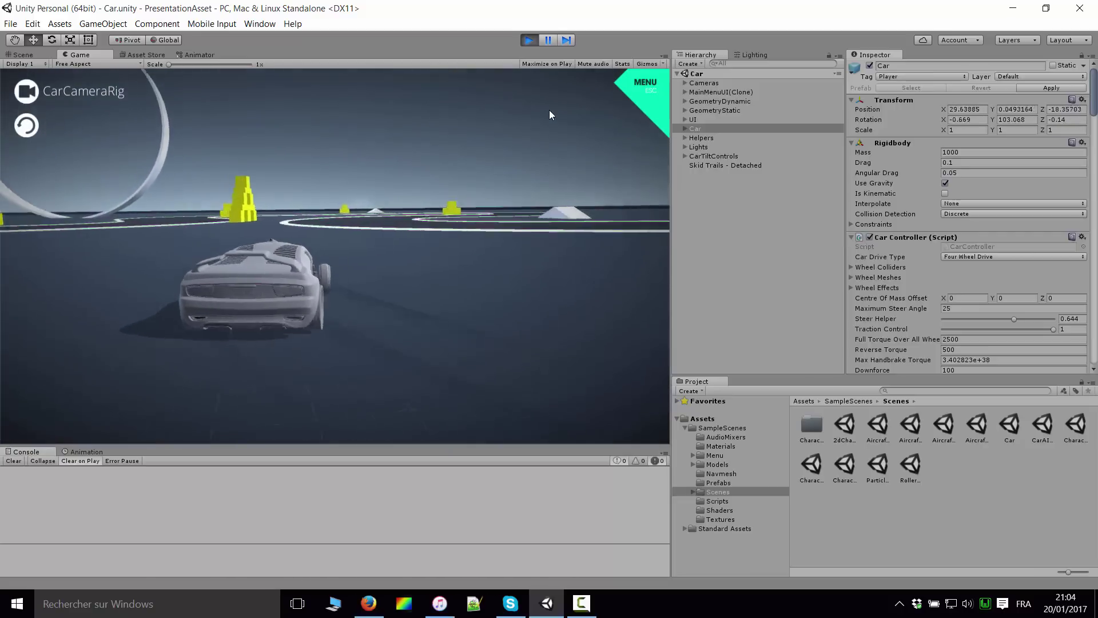
pyautogui.press('Up')
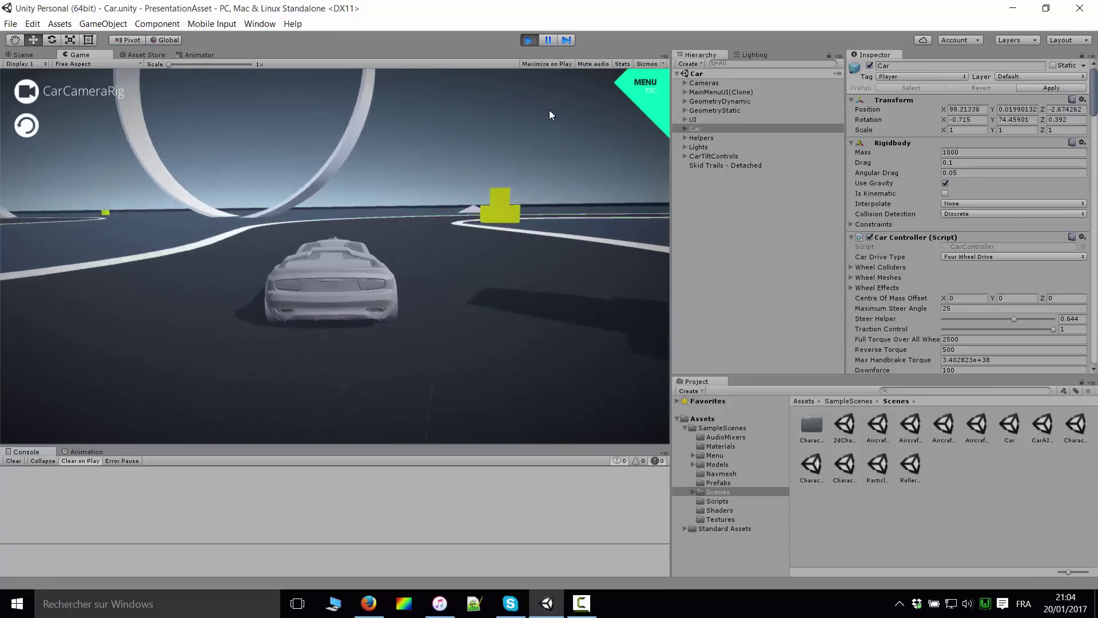
pyautogui.press('Left')
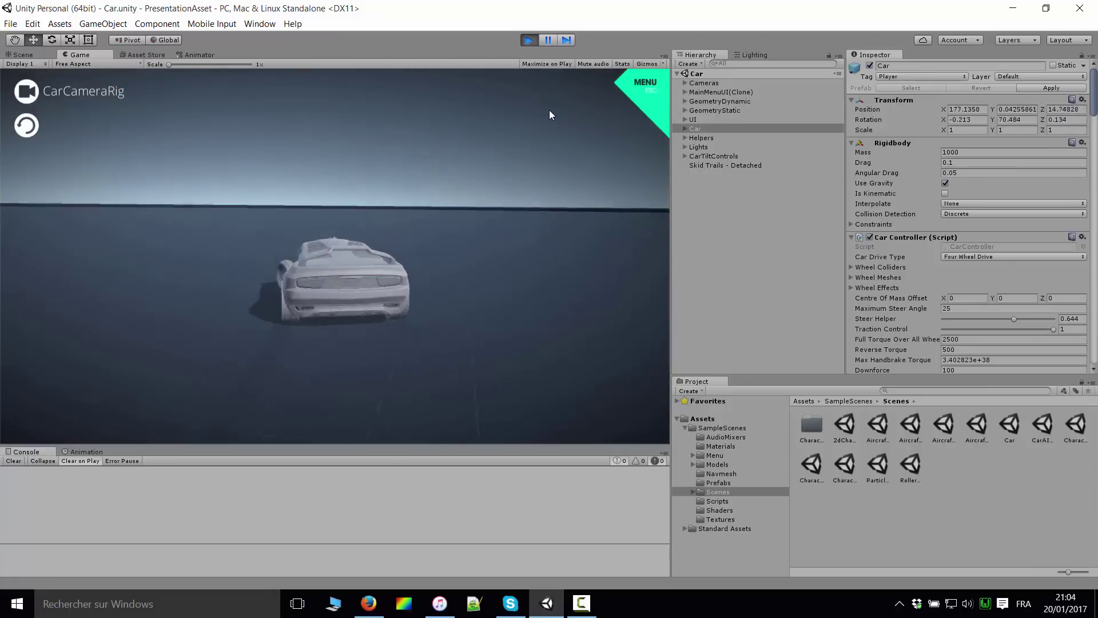
pyautogui.press('Left')
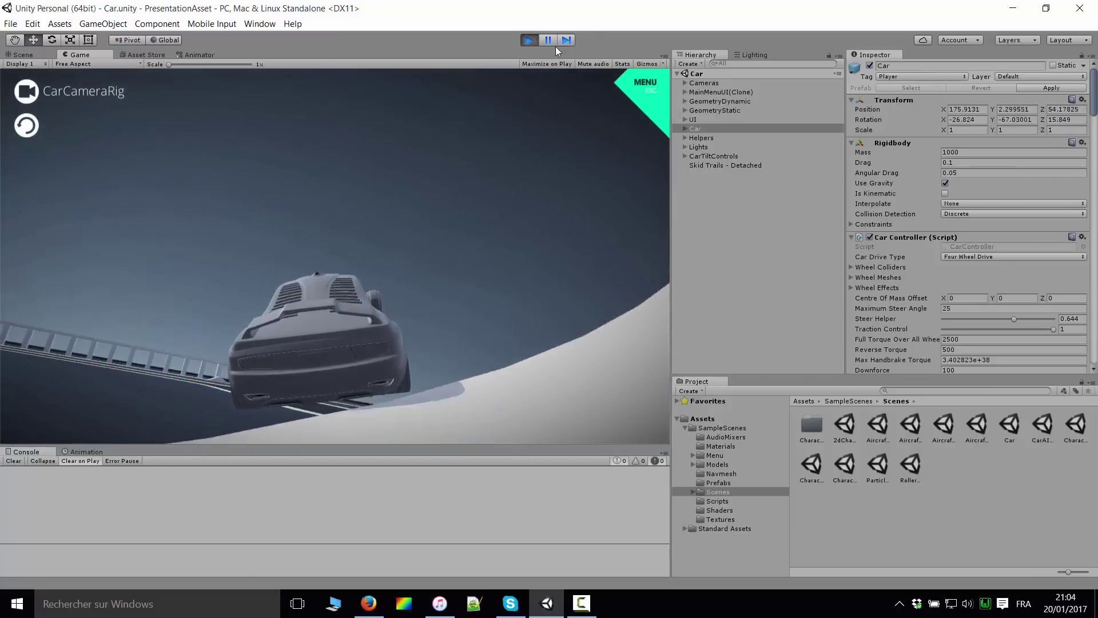
# Stop play mode and orbit back to a three-quarter view of the car
pyautogui.click(527, 40)
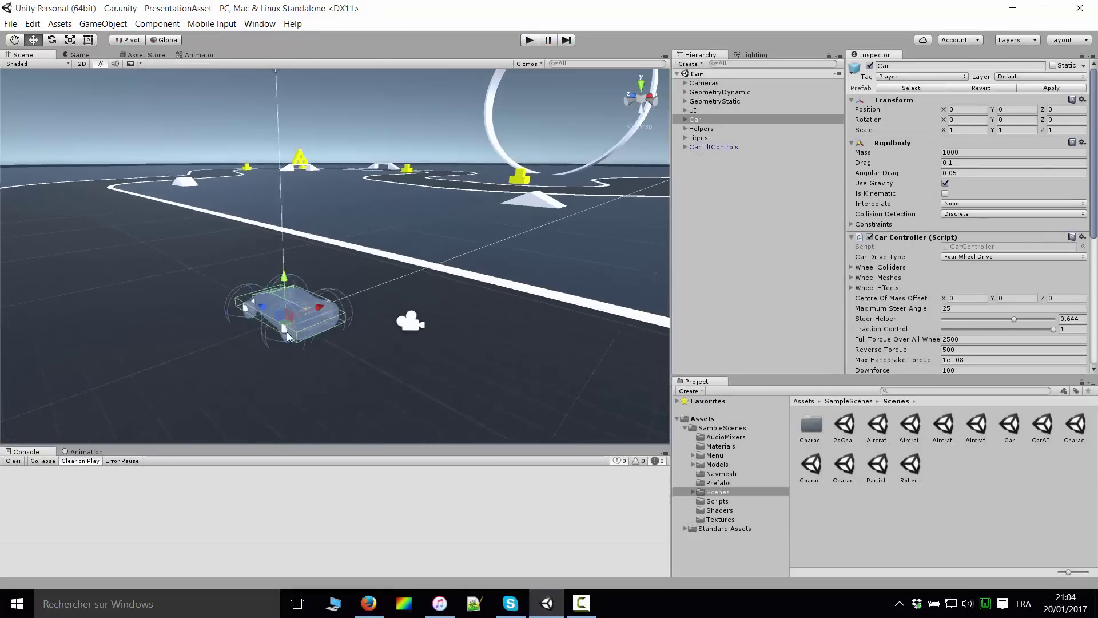
pyautogui.scroll(-5, 276, 350)
pyautogui.scroll(3, 287, 343)
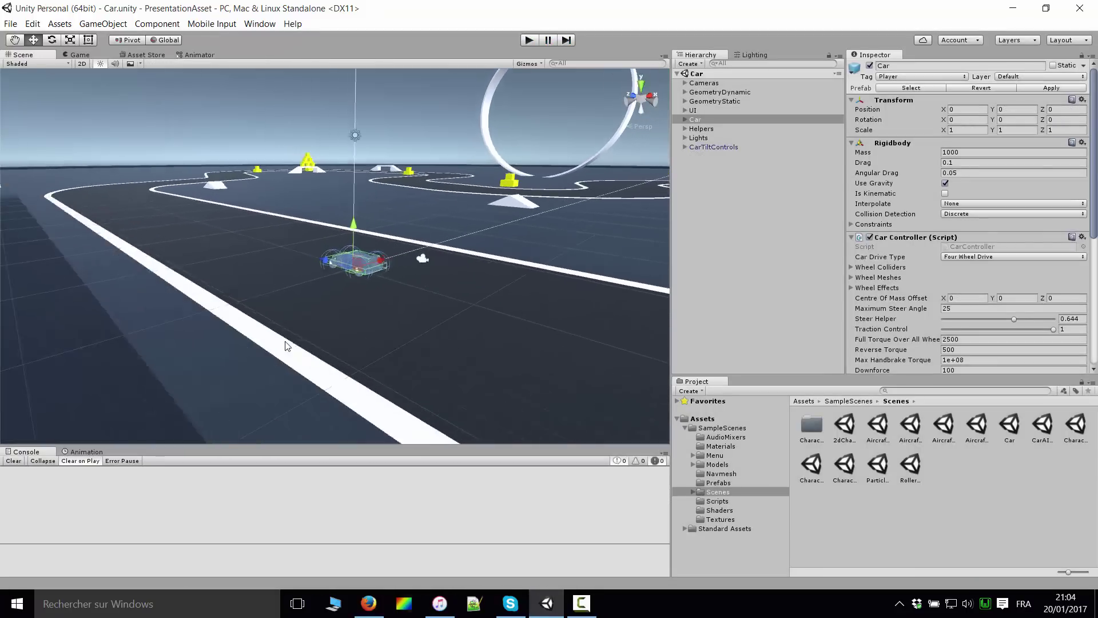
pyautogui.scroll(3, 288, 339)
pyautogui.scroll(10, 288, 335)
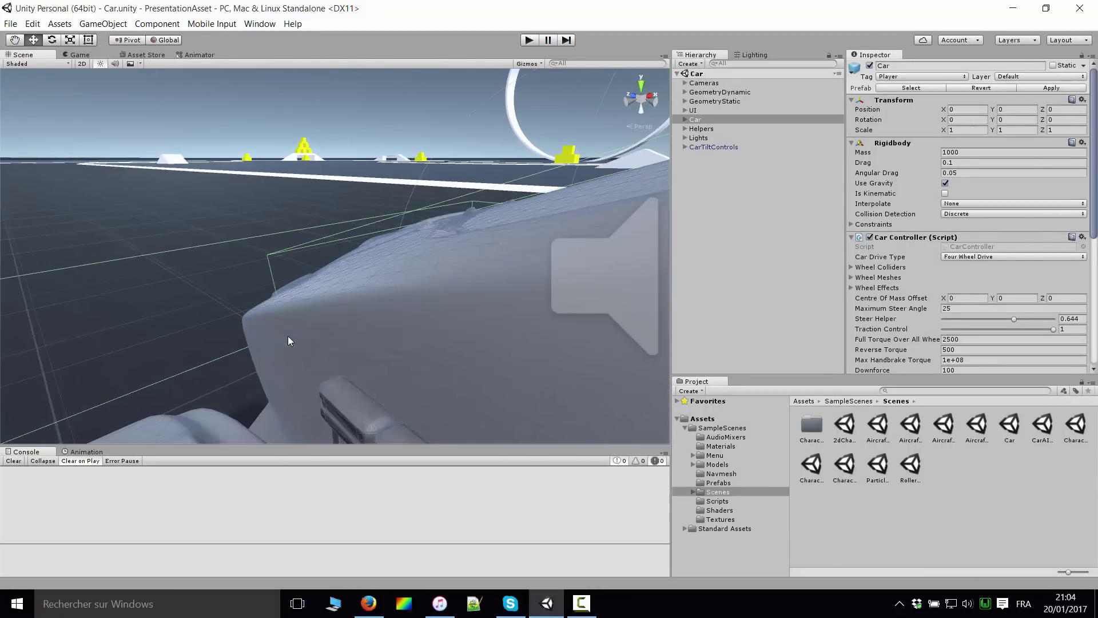
pyautogui.moveTo(287, 335); pyautogui.dragTo(609, 296, button='right')
pyautogui.moveTo(609, 296)
pyautogui.keyDown('alt'); pyautogui.mouseDown()
pyautogui.moveTo(383, 308)
pyautogui.moveTo(507, 268)
pyautogui.moveTo(375, 310)
pyautogui.mouseUp(); pyautogui.keyUp('alt')
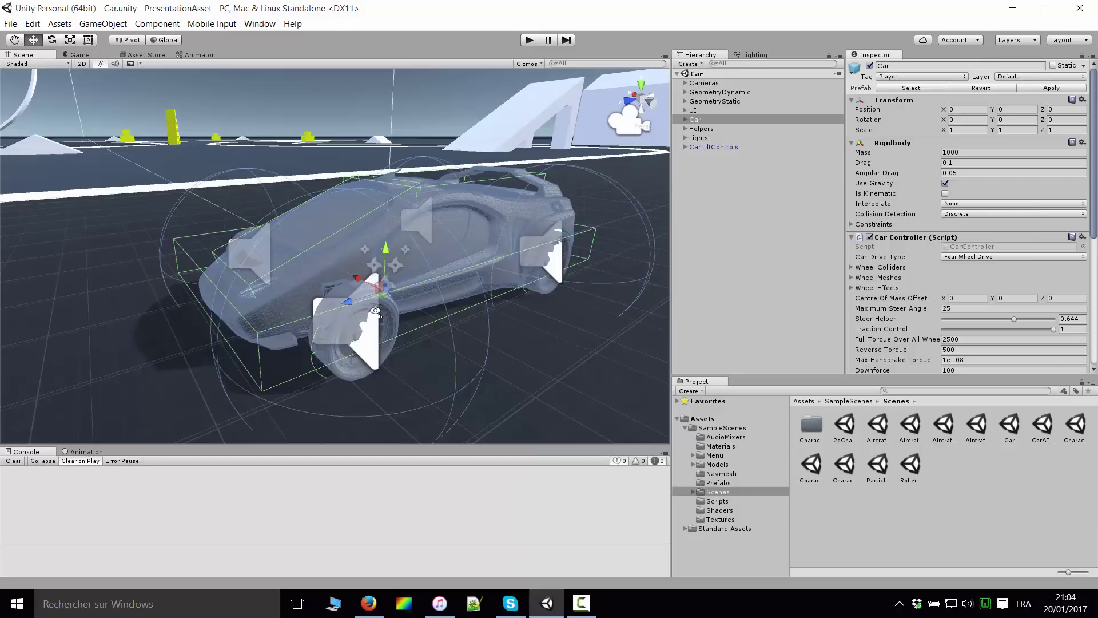
# Zoom in near the front wheel and centre the car large in the Scene view
pyautogui.scroll(-2, 510, 221)
pyautogui.scroll(-2, 523, 275)
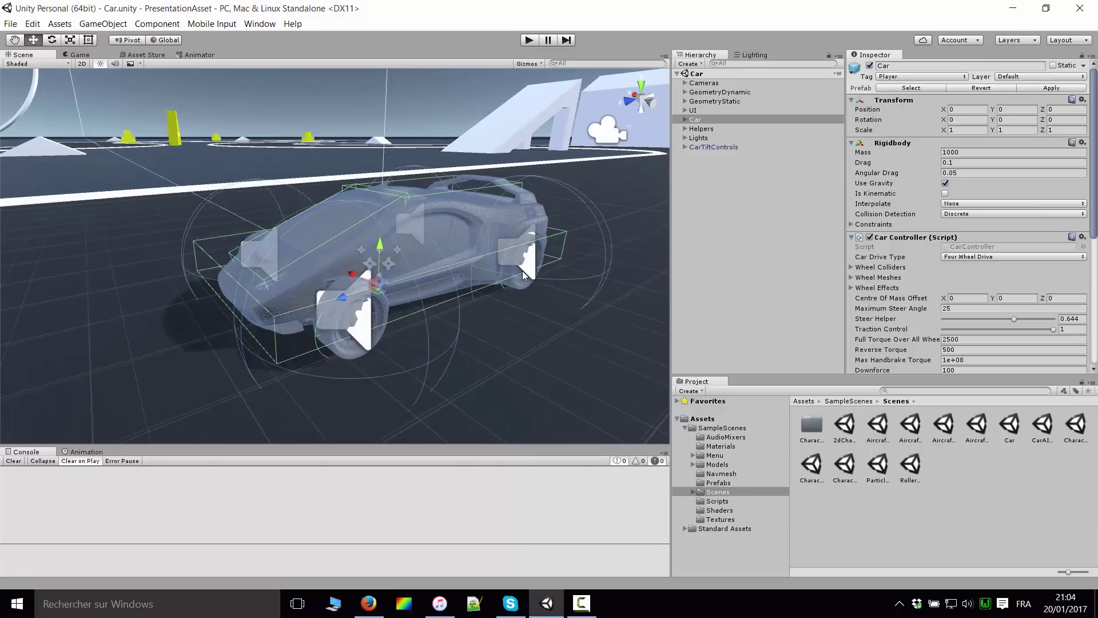
pyautogui.scroll(-2, 524, 276)
pyautogui.scroll(-3, 469, 293)
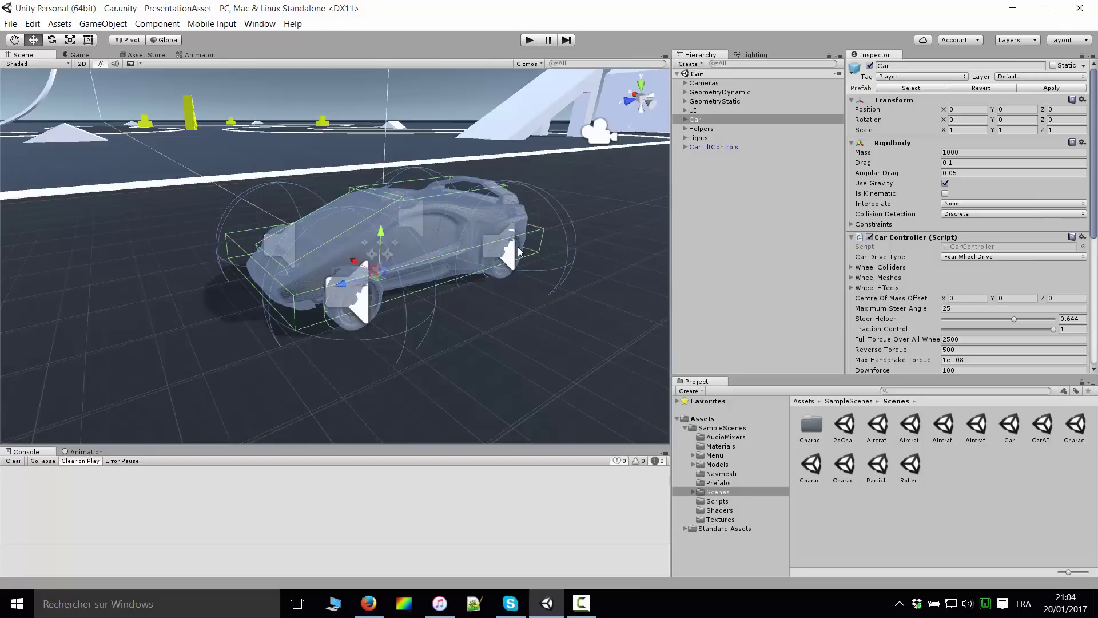
pyautogui.moveTo(519, 252)
pyautogui.keyDown('alt'); pyautogui.mouseDown()
pyautogui.moveTo(576, 231)
pyautogui.moveTo(335, 222)
pyautogui.moveTo(516, 254)
pyautogui.moveTo(571, 277)
pyautogui.moveTo(331, 222)
pyautogui.moveTo(360, 255)
pyautogui.moveTo(566, 251)
pyautogui.moveTo(597, 217)
pyautogui.moveTo(511, 243)
pyautogui.moveTo(466, 324)
pyautogui.moveTo(427, 325)
pyautogui.mouseUp(); pyautogui.keyUp('alt')
pyautogui.scroll(-5, 427, 325)
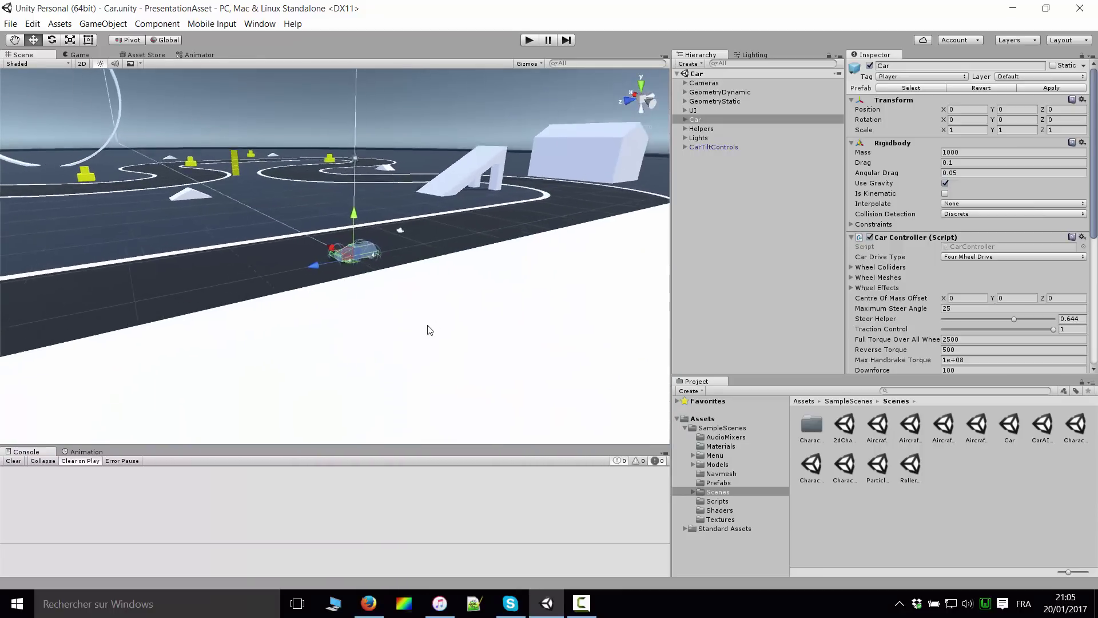
pyautogui.scroll(3, 428, 325)
pyautogui.scroll(5, 428, 325)
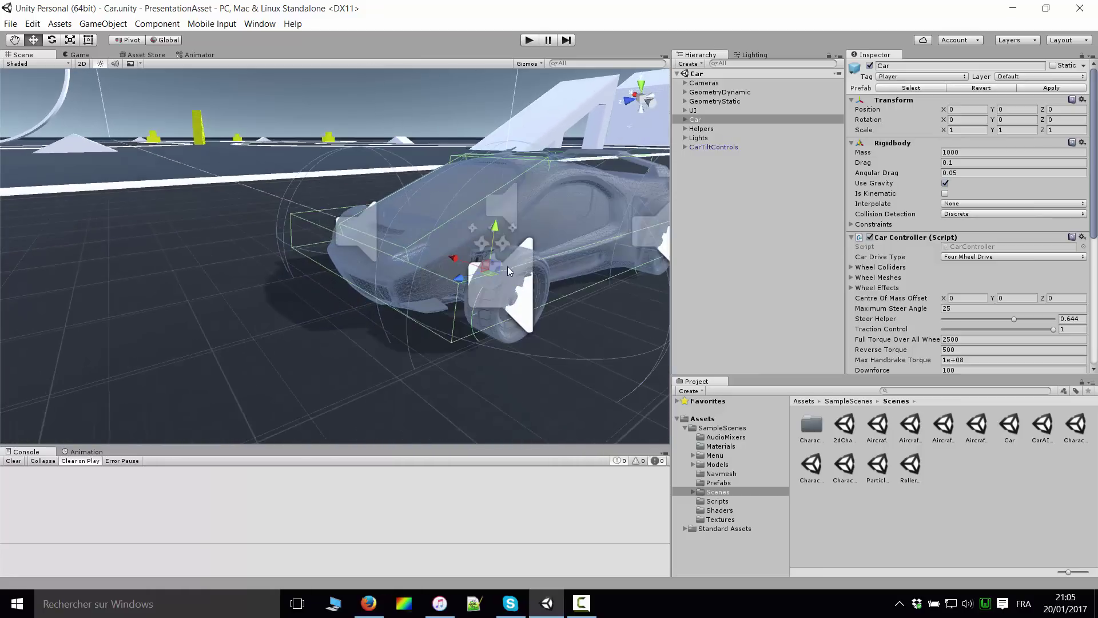
pyautogui.moveTo(506, 266); pyautogui.dragTo(215, 234, button='middle')
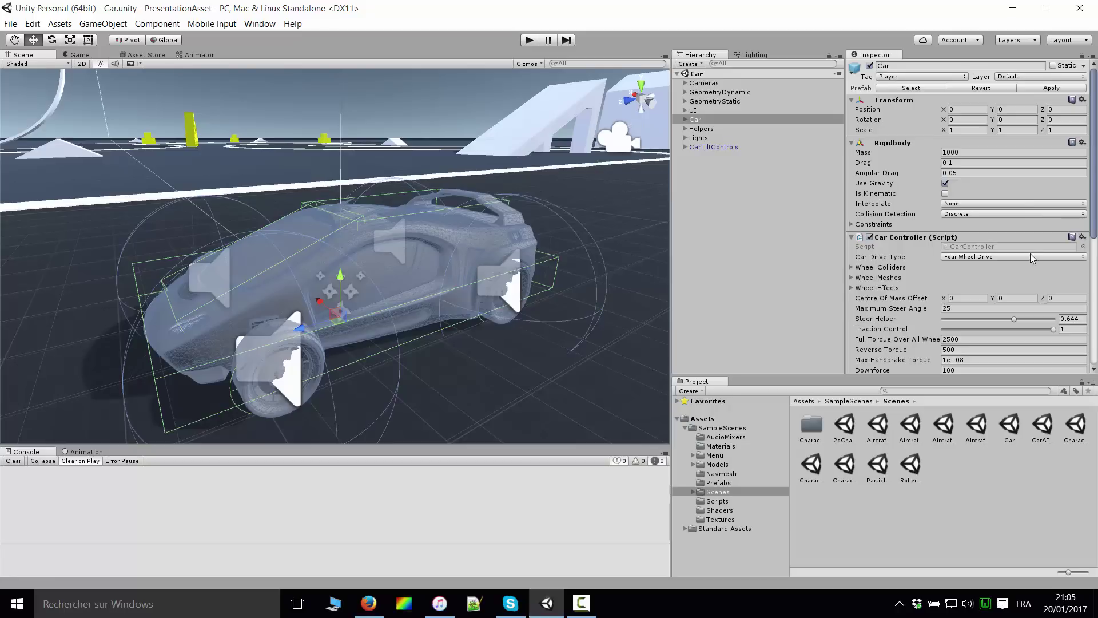
pyautogui.scroll(-3, 989, 237)
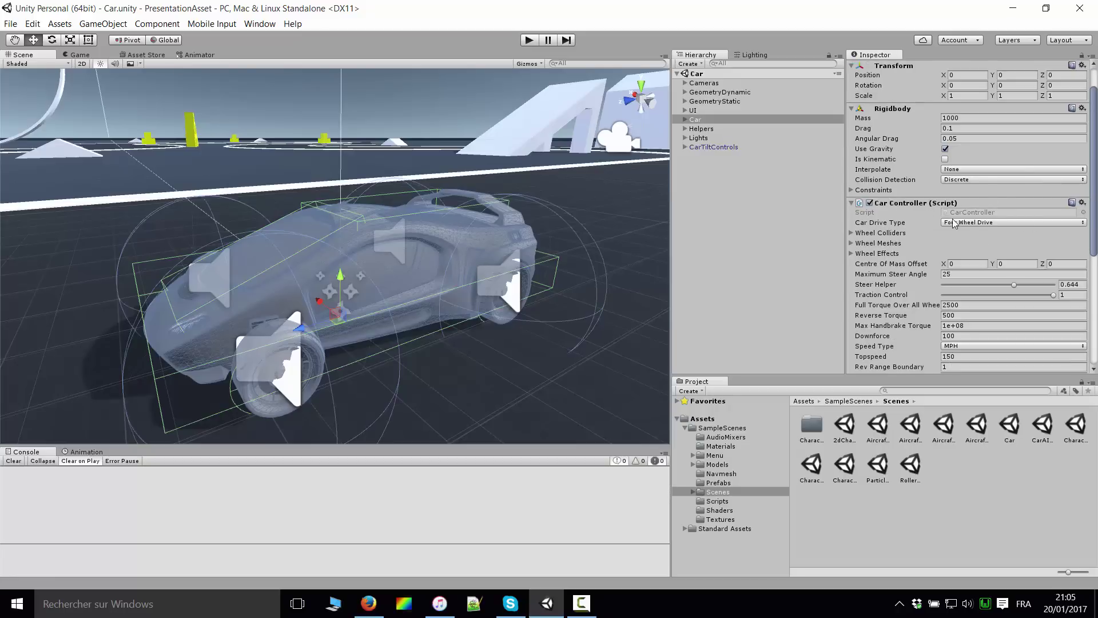
pyautogui.scroll(-3, 957, 218)
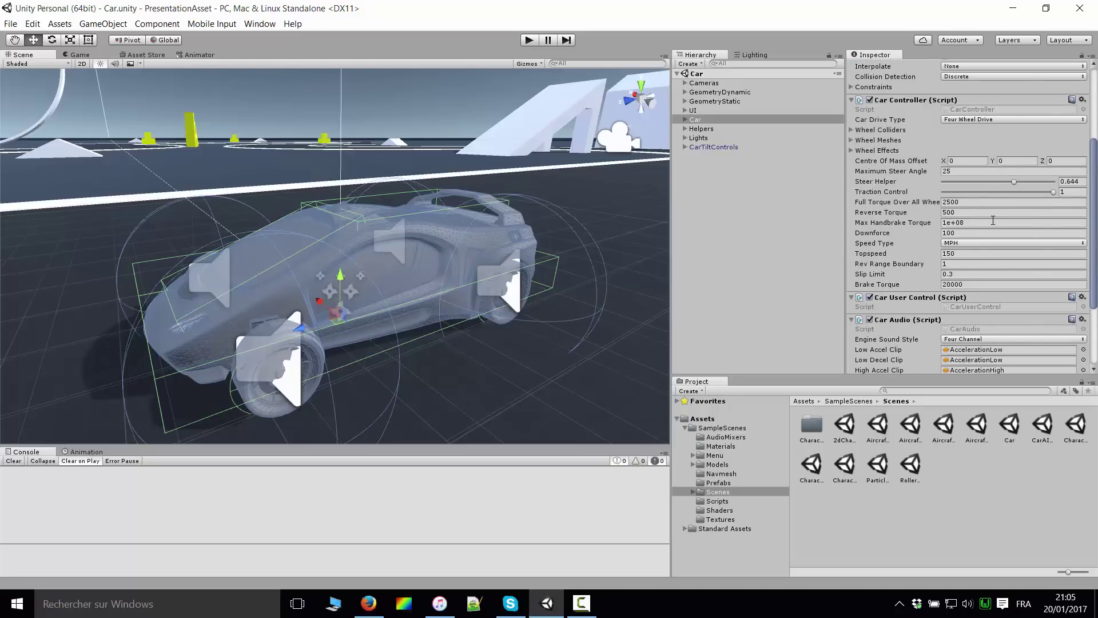
pyautogui.scroll(-3, 972, 112)
pyautogui.scroll(-2, 983, 137)
pyautogui.scroll(5, 997, 165)
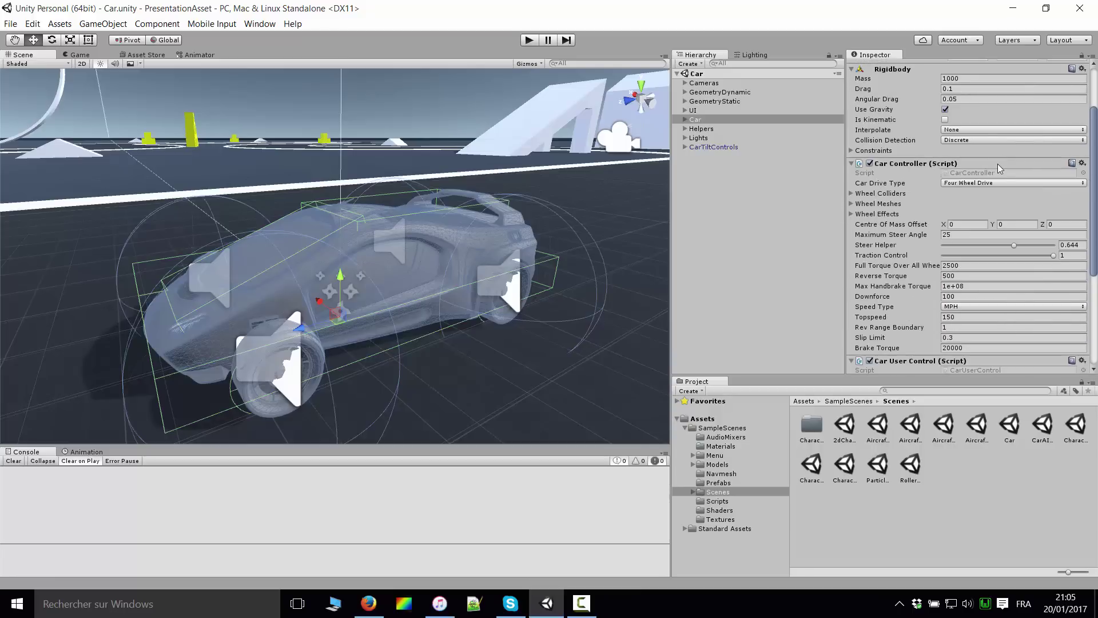
pyautogui.scroll(-4, 970, 190)
pyautogui.scroll(3, 915, 160)
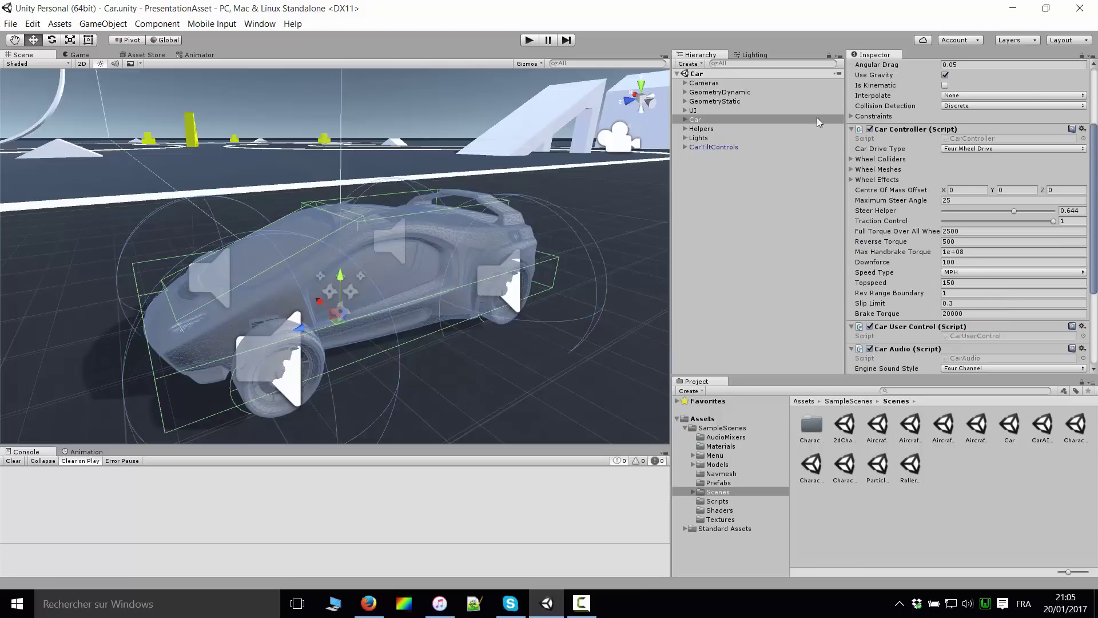
pyautogui.click(852, 160)
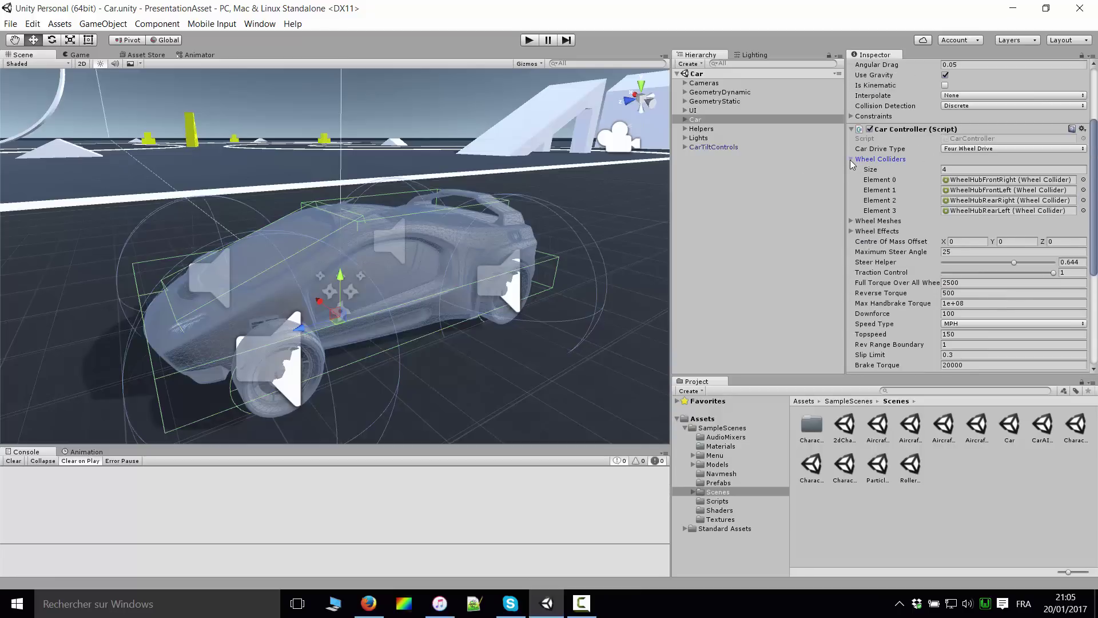
pyautogui.click(852, 160)
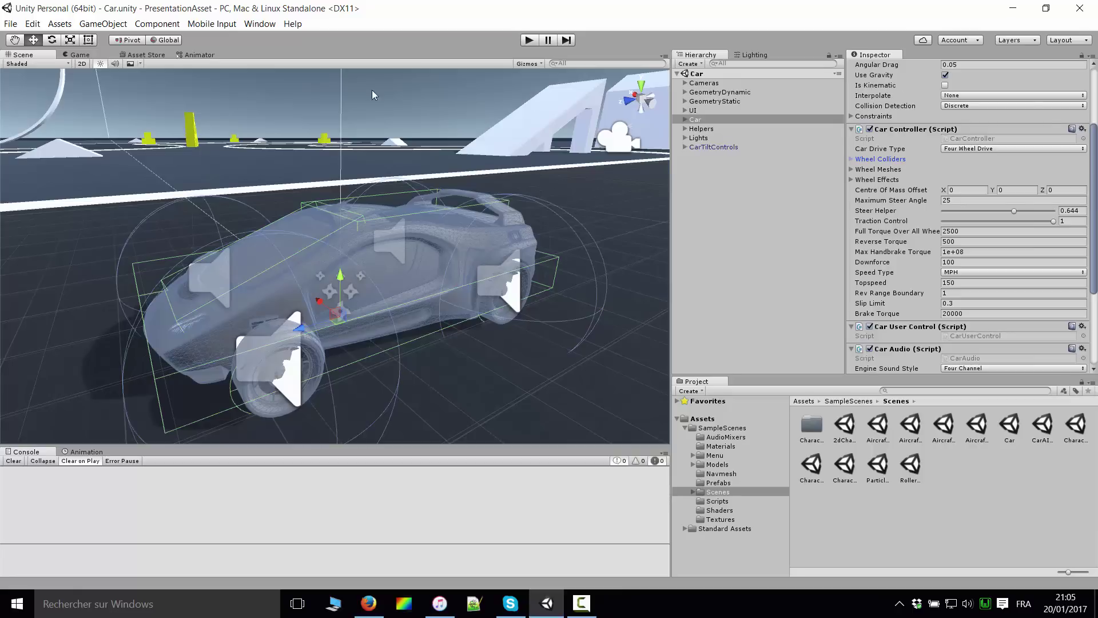
pyautogui.keyDown('alt'); pyautogui.moveTo(574, 239); pyautogui.dragTo(555, 244); pyautogui.keyUp('alt')
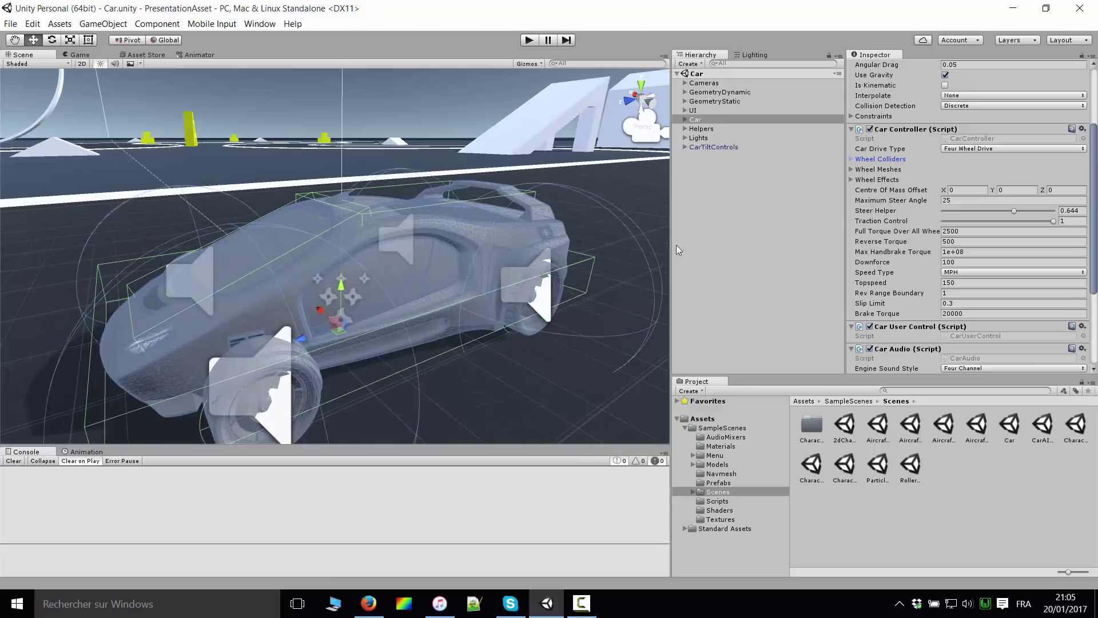
pyautogui.scroll(-5, 540, 239)
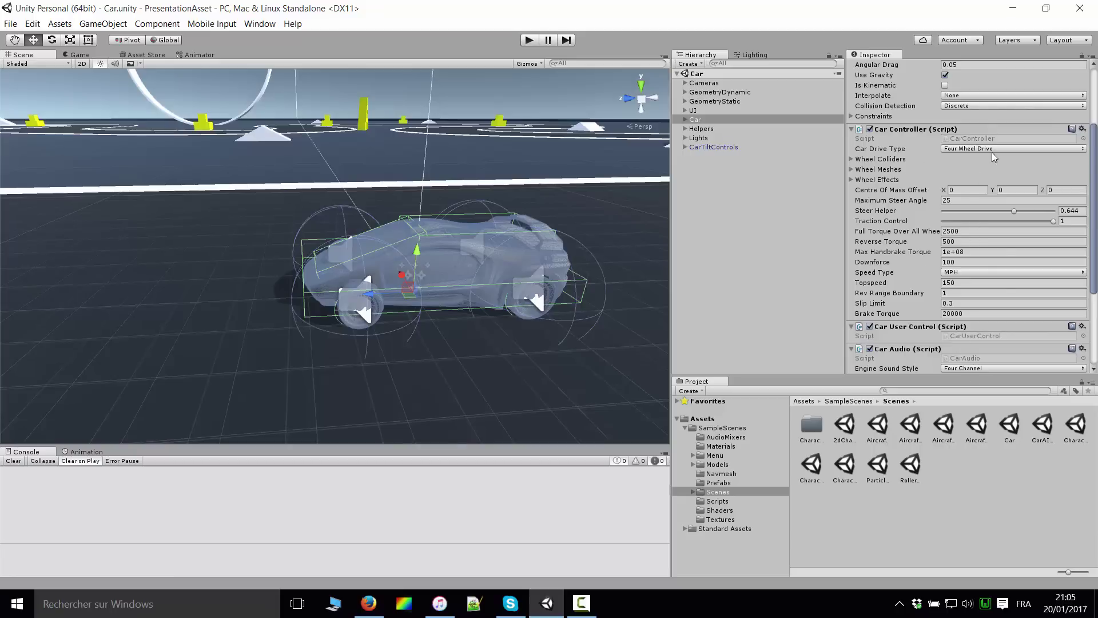
pyautogui.click(956, 273)
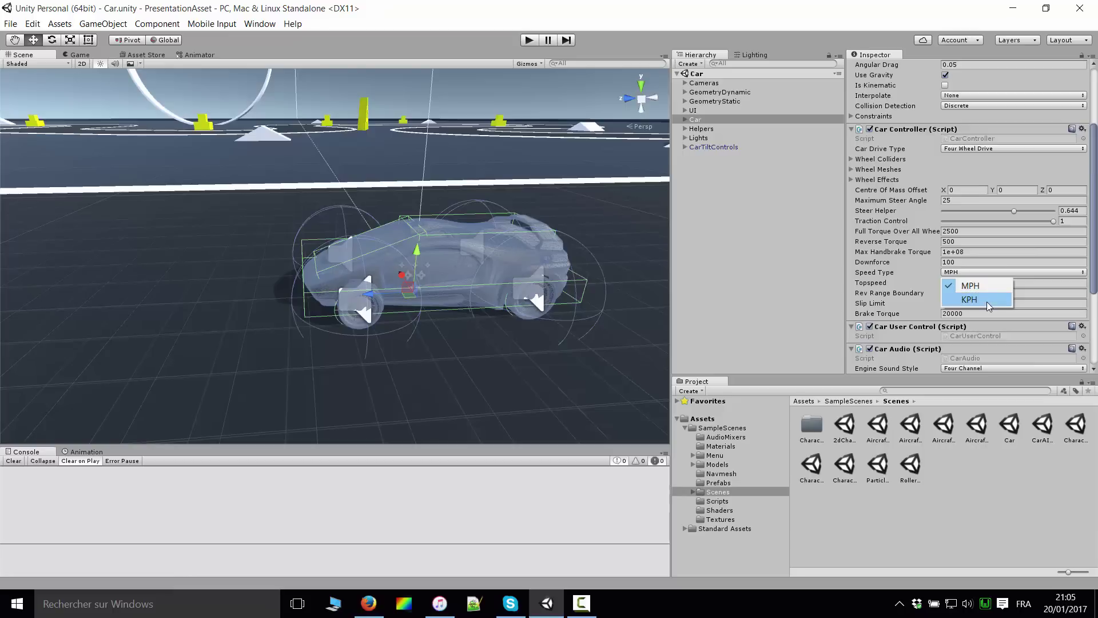
pyautogui.click(1027, 282)
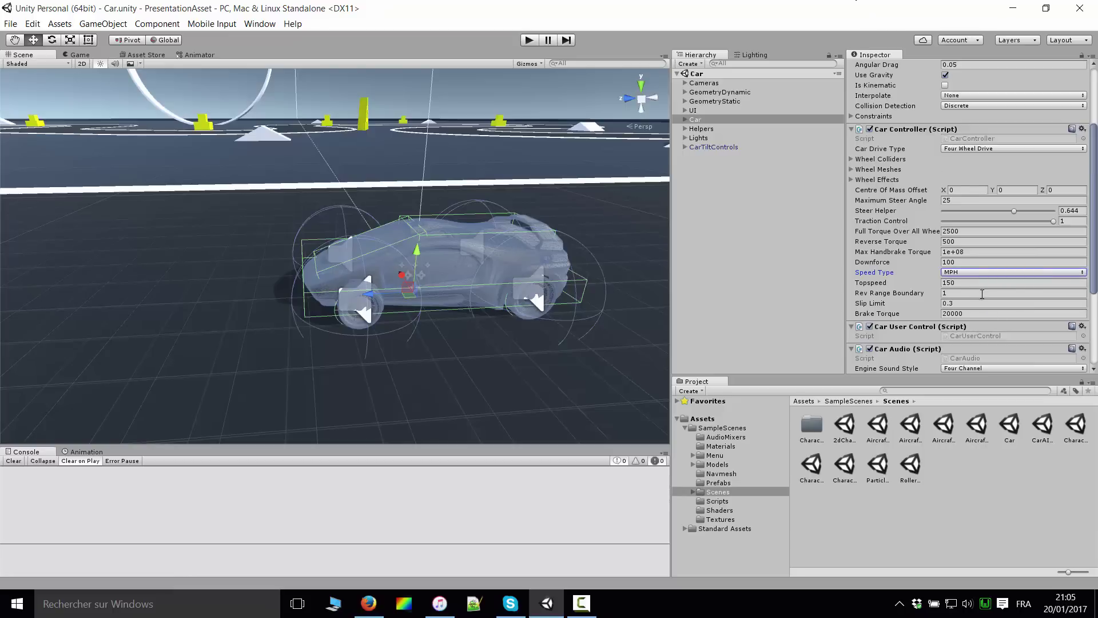
pyautogui.click(965, 283)
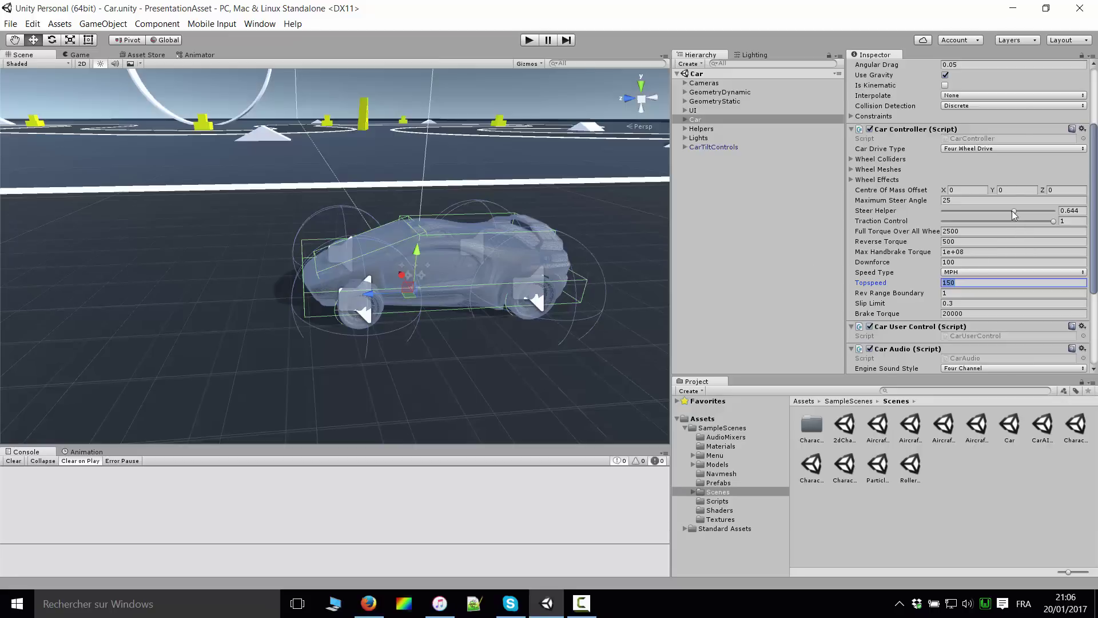
pyautogui.scroll(-2, 485, 242)
pyautogui.moveTo(485, 242)
pyautogui.keyDown('alt'); pyautogui.mouseDown()
pyautogui.moveTo(480, 279)
pyautogui.moveTo(243, 150)
pyautogui.moveTo(334, 245)
pyautogui.moveTo(518, 276)
pyautogui.moveTo(463, 257)
pyautogui.moveTo(498, 234)
pyautogui.mouseUp(); pyautogui.keyUp('alt')
# Ping the Car Audio Low Accel Clip to reveal AccelerationLow in the Vehicles/Car/Audio folder
pyautogui.scroll(-5, 955, 250)
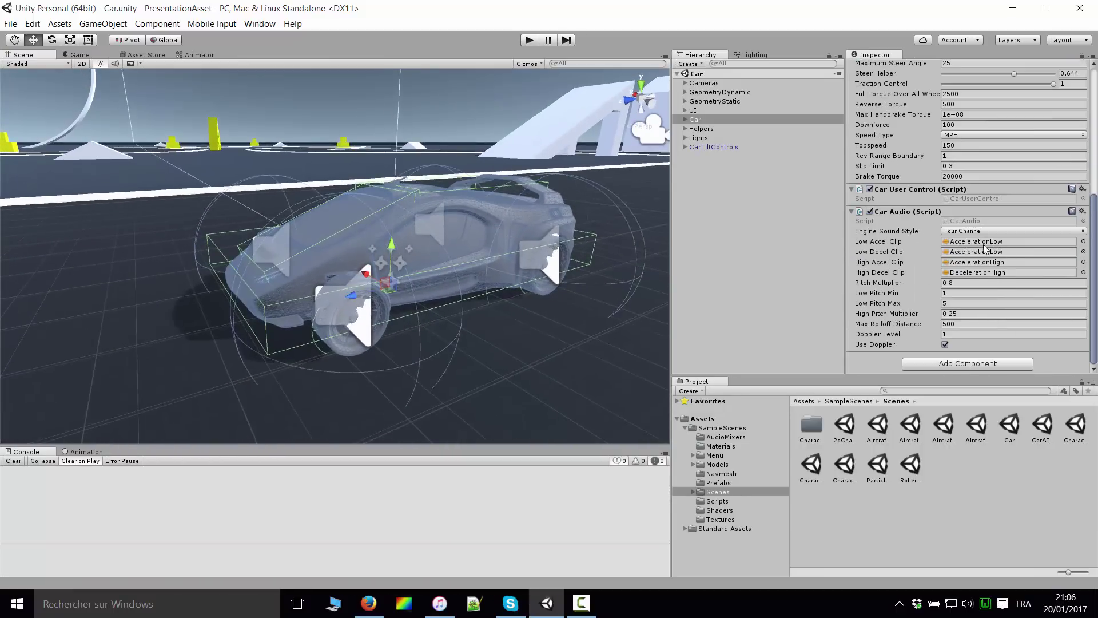
pyautogui.click(971, 242)
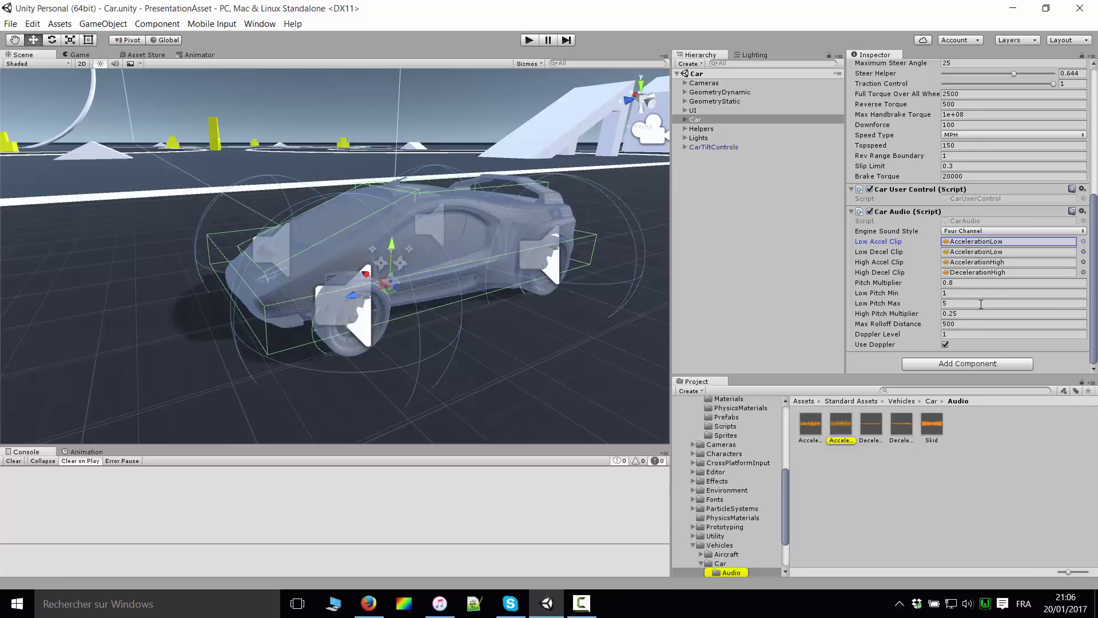
pyautogui.scroll(5, 987, 276)
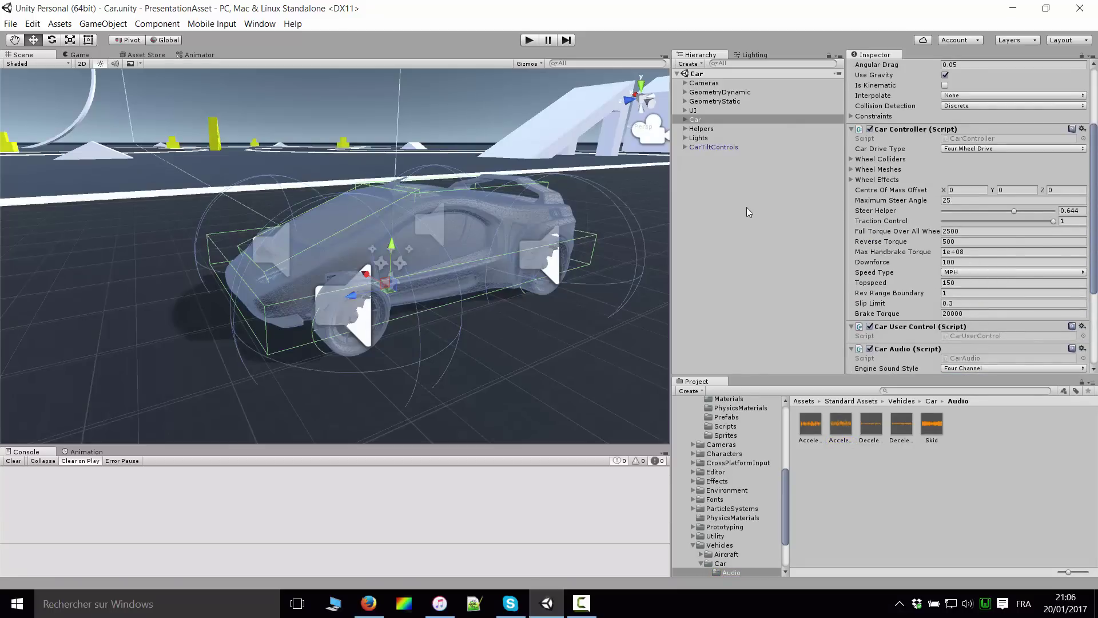
# Orbit the Scene view along the track to a side view of the car
pyautogui.moveTo(515, 212); pyautogui.dragTo(260, 196, button='right')
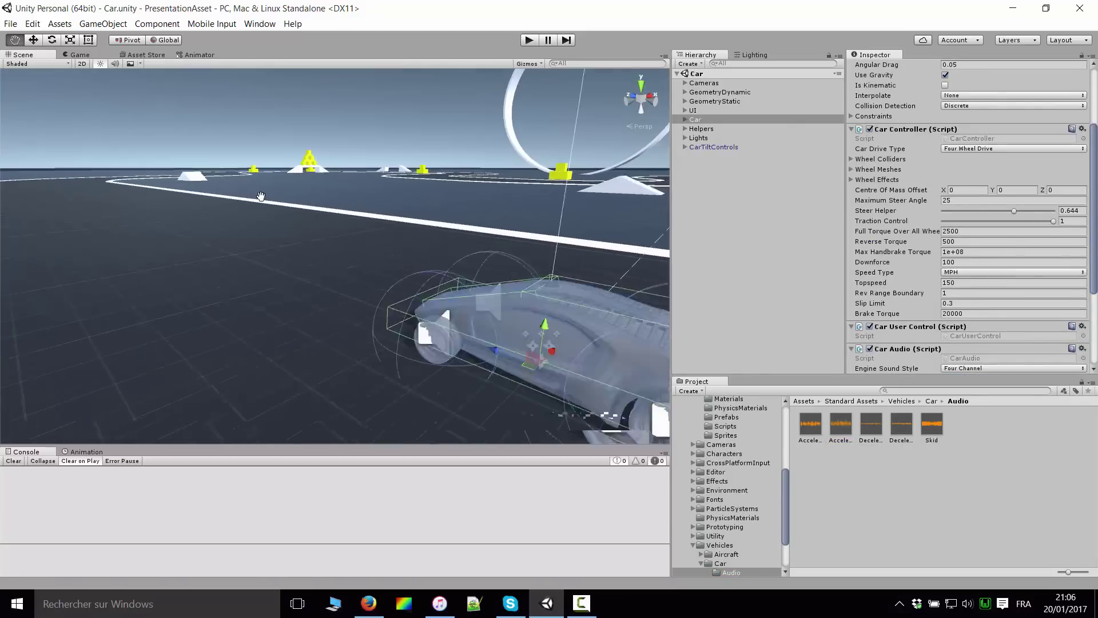
pyautogui.moveTo(260, 197); pyautogui.dragTo(324, 208, button='middle')
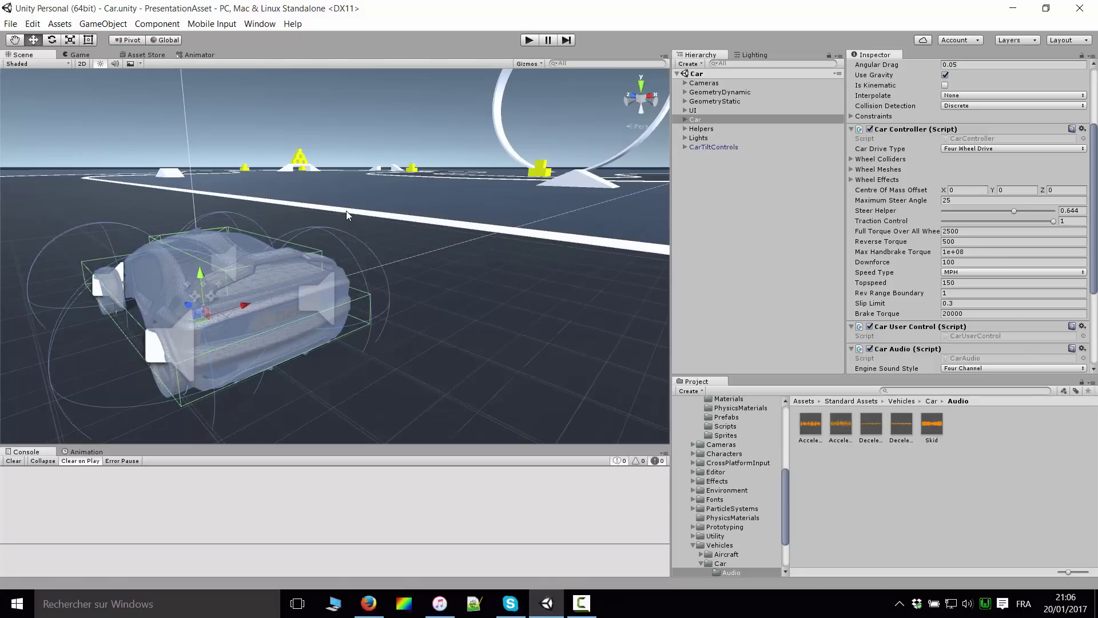
pyautogui.moveTo(346, 210); pyautogui.dragTo(438, 252, button='middle')
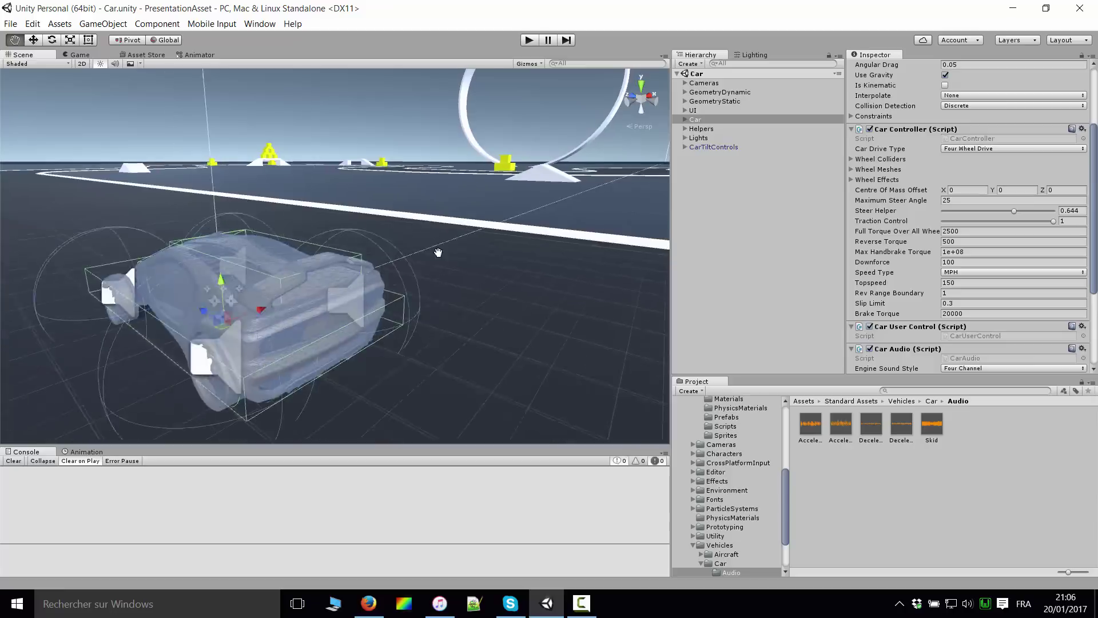
pyautogui.keyDown('alt'); pyautogui.moveTo(438, 252); pyautogui.dragTo(421, 293); pyautogui.keyUp('alt')
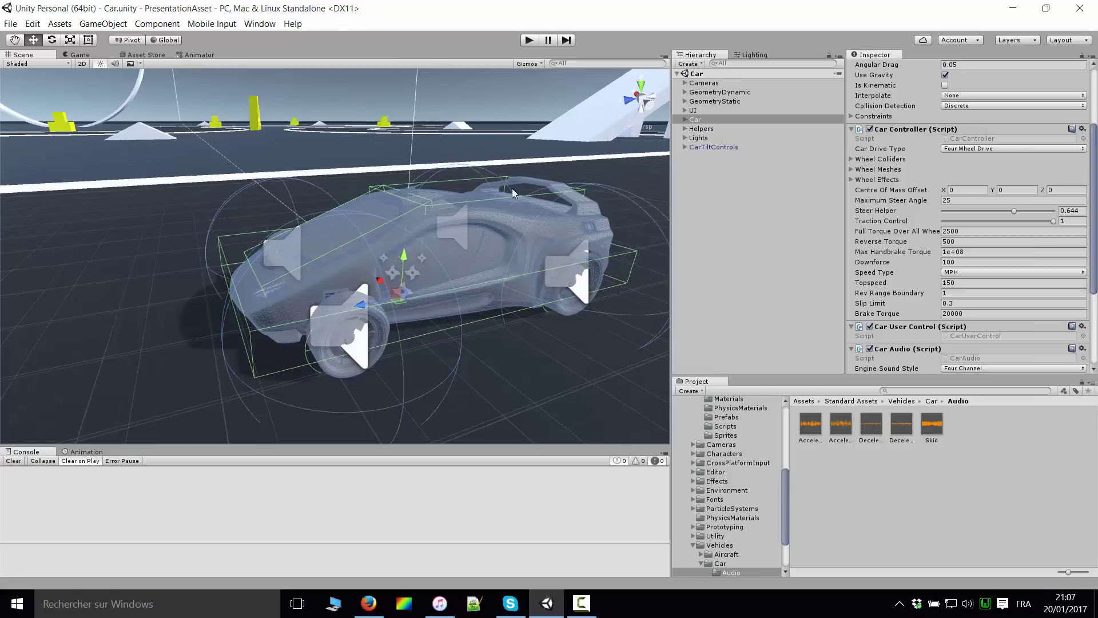
# Survey the whole track from above and inspect the CarTiltControls object
pyautogui.moveTo(513, 187)
pyautogui.mouseDown(button='right')
pyautogui.moveTo(377, 204)
pyautogui.moveTo(241, 200)
pyautogui.moveTo(386, 230)
pyautogui.moveTo(445, 263)
pyautogui.moveTo(454, 251)
pyautogui.mouseUp(button='right')
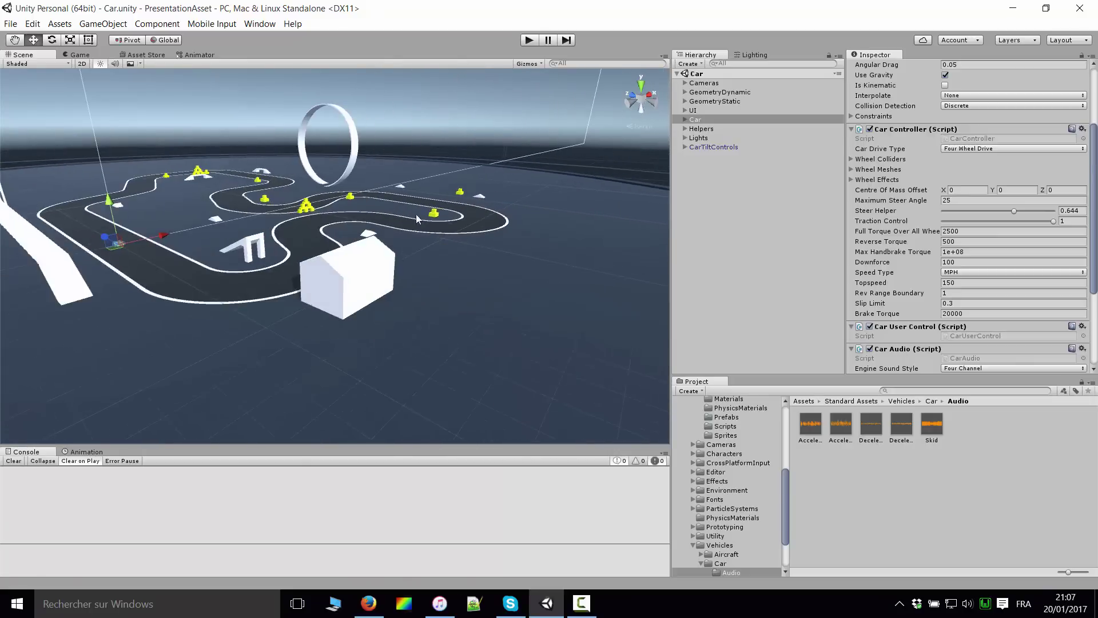
pyautogui.moveTo(552, 234)
pyautogui.mouseDown(button='right')
pyautogui.moveTo(448, 284)
pyautogui.moveTo(351, 277)
pyautogui.moveTo(424, 144)
pyautogui.moveTo(300, 141)
pyautogui.moveTo(353, 106)
pyautogui.mouseUp(button='right')
pyautogui.click(314, 115)
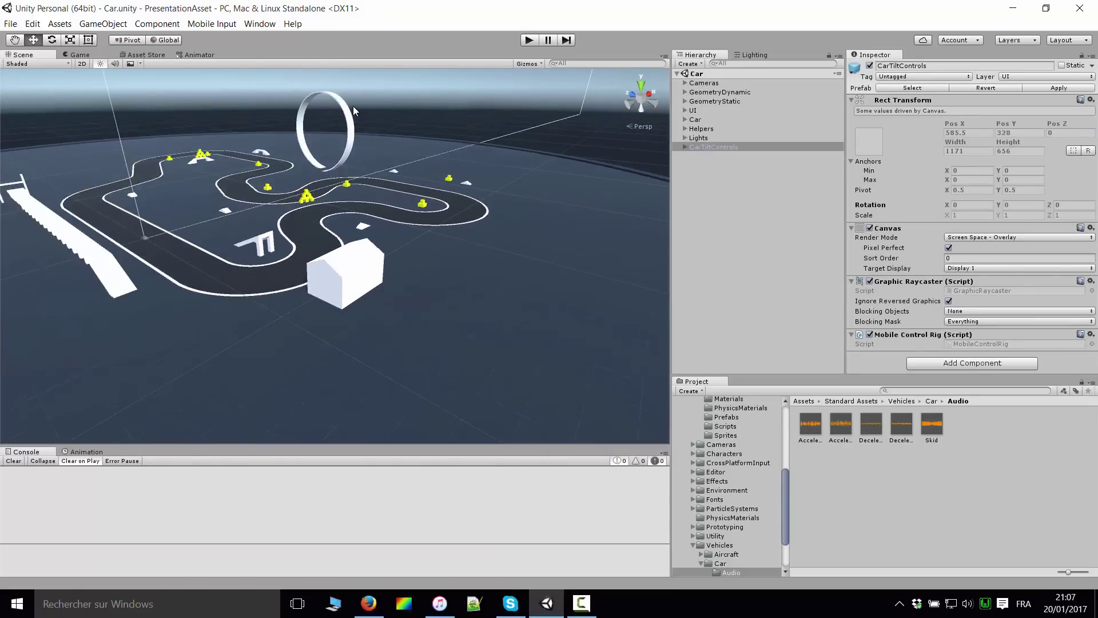
# Select the Loop ring under GeometryStatic and frame it to show its properties
pyautogui.moveTo(284, 125)
pyautogui.mouseDown(button='right')
pyautogui.moveTo(376, 135)
pyautogui.moveTo(283, 122)
pyautogui.mouseUp(button='right')
pyautogui.click(277, 120)
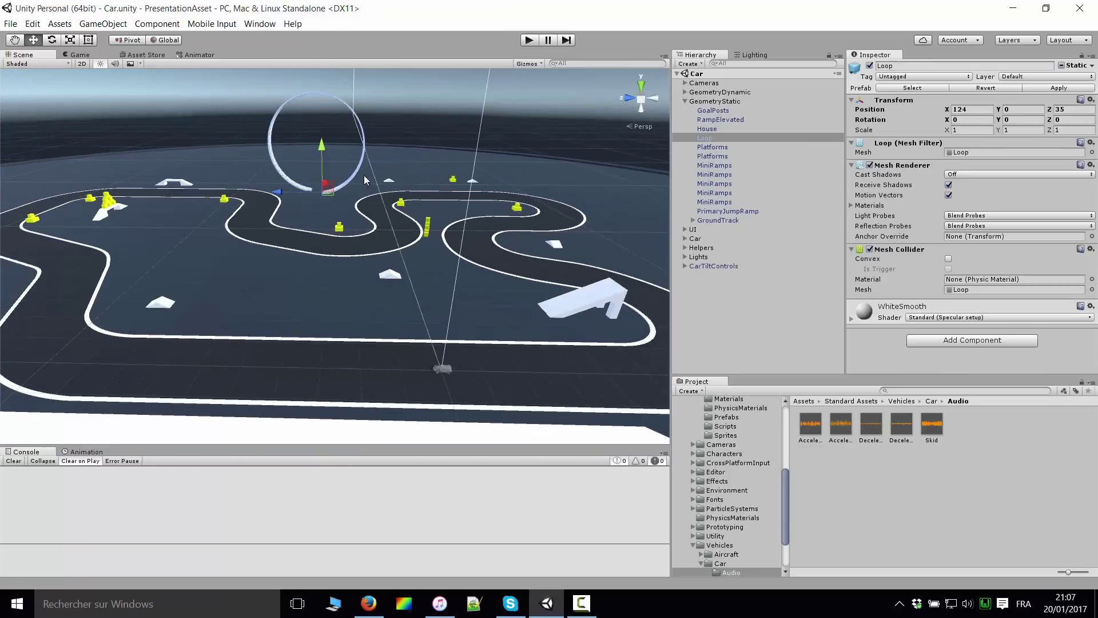
pyautogui.moveTo(436, 140); pyautogui.dragTo(403, 212, button='right')
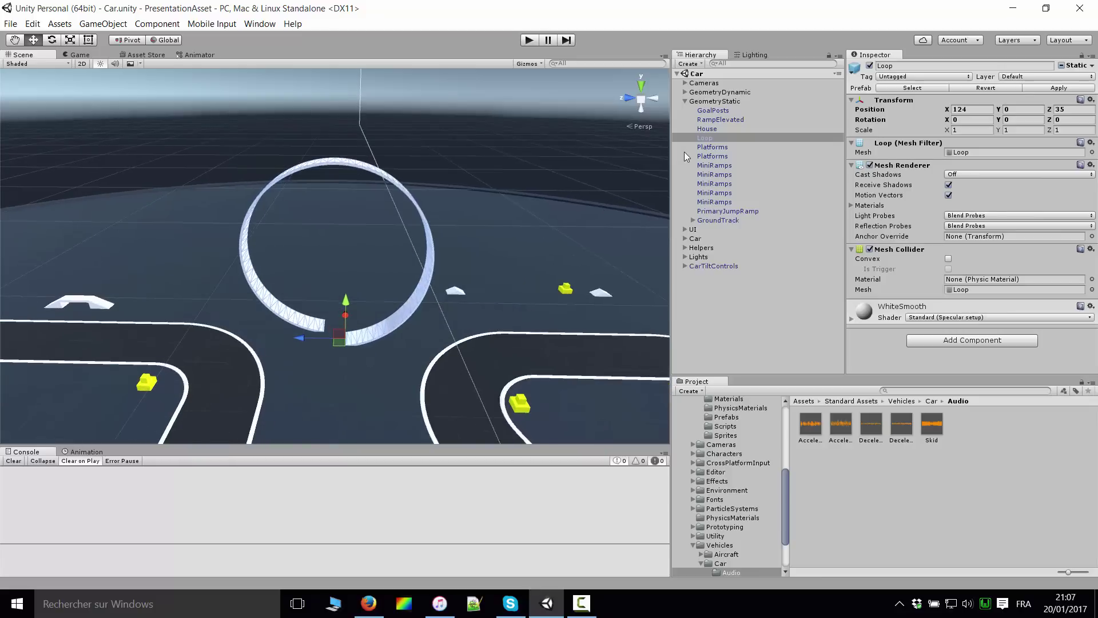
pyautogui.click(704, 138)
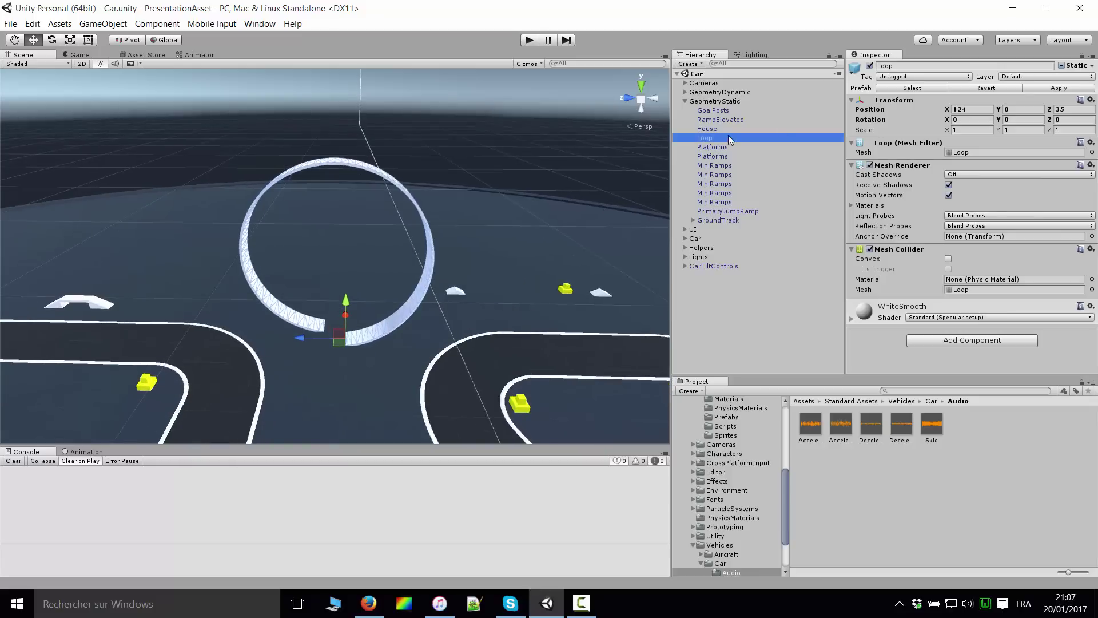
# Locate the Loop prefab and drag three copies of it into the scene
pyautogui.click(915, 90)
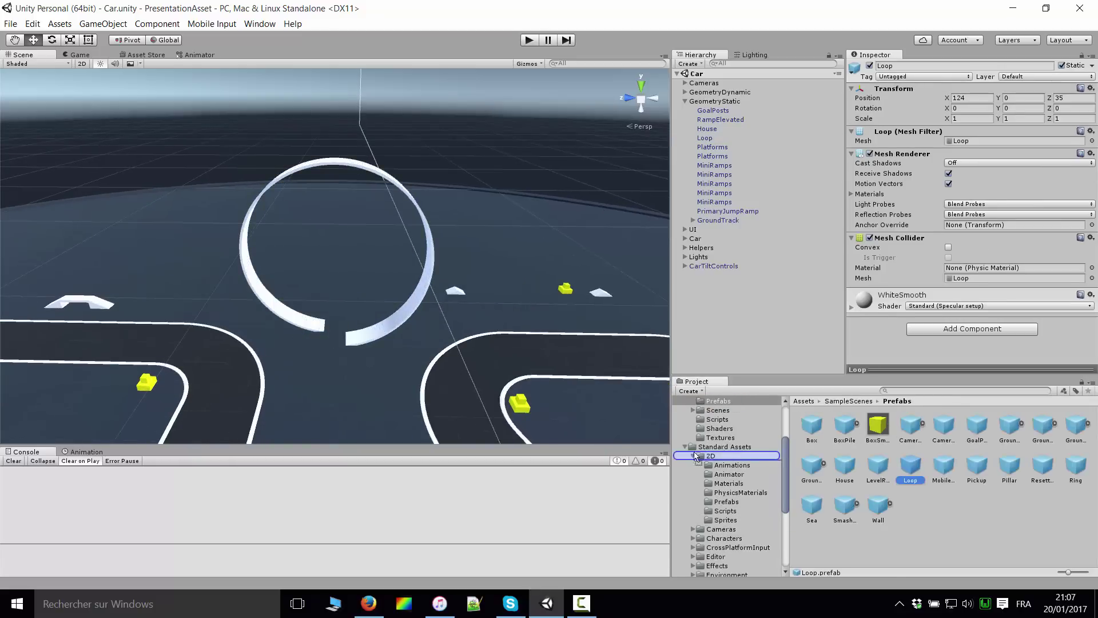
pyautogui.moveTo(916, 465); pyautogui.dragTo(393, 293)
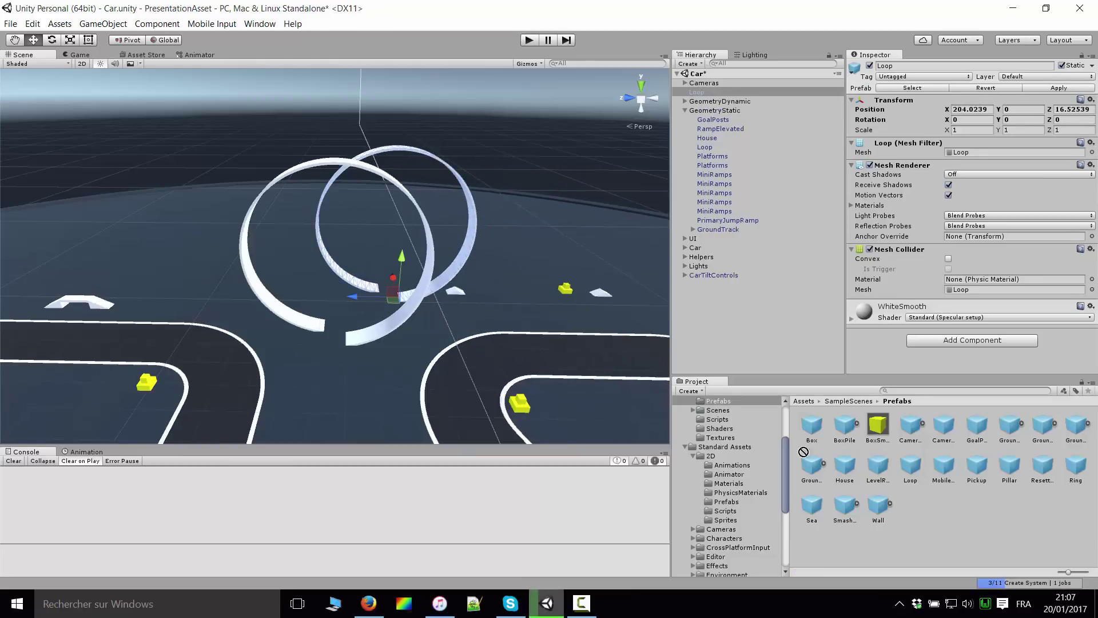
pyautogui.moveTo(910, 466); pyautogui.dragTo(444, 357)
pyautogui.moveTo(910, 466); pyautogui.dragTo(286, 372)
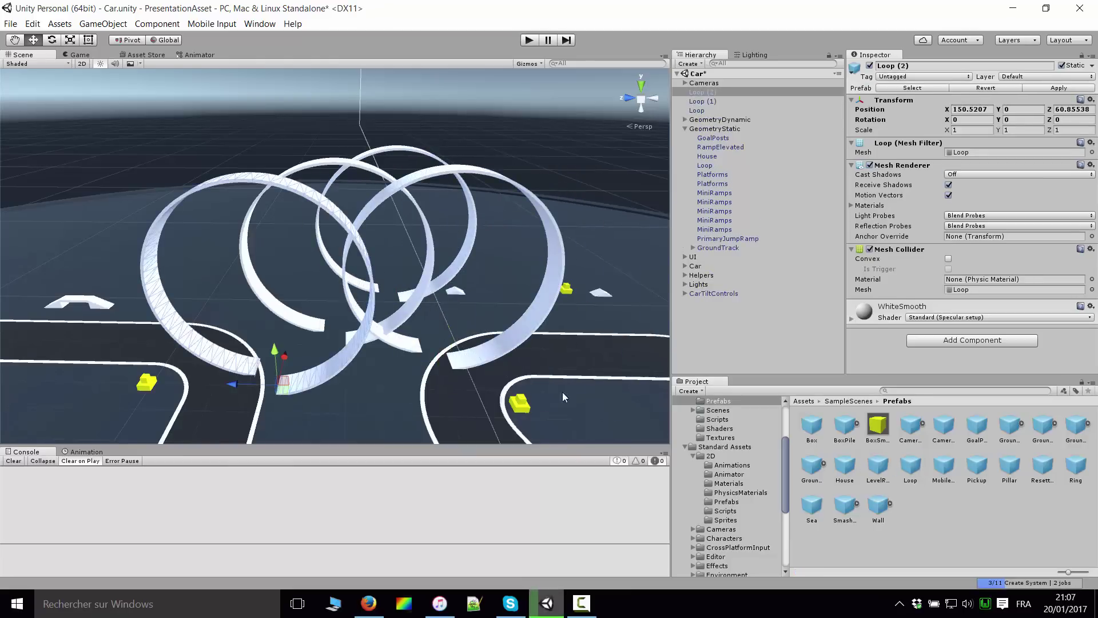
# Zoom and pan across the track, then select the car body
pyautogui.scroll(-5, 463, 329)
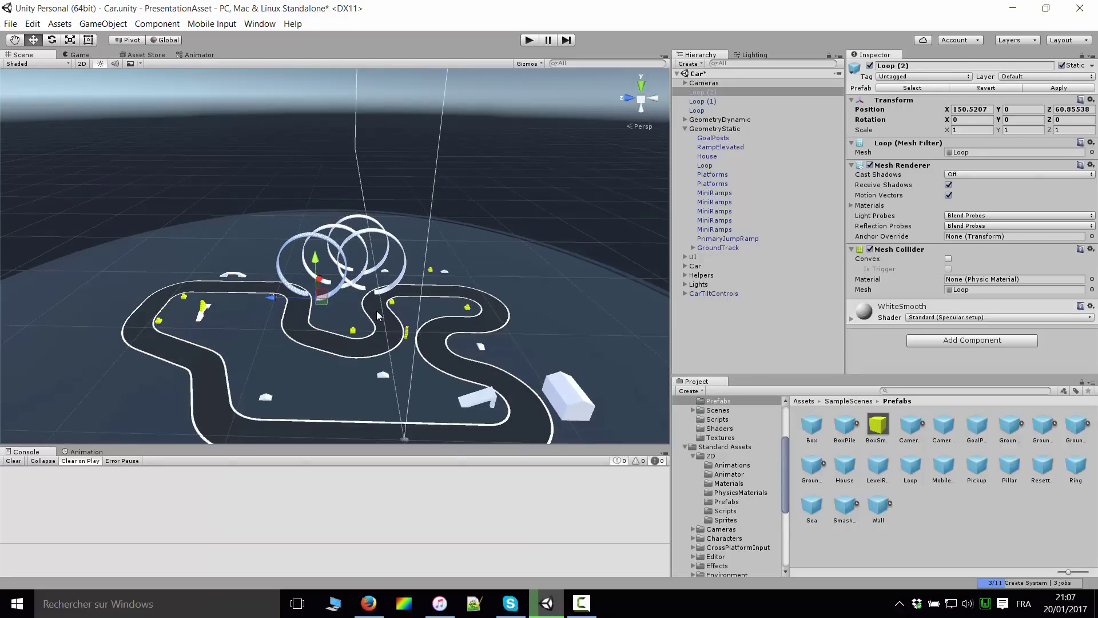
pyautogui.scroll(-3, 383, 318)
pyautogui.scroll(-2, 383, 318)
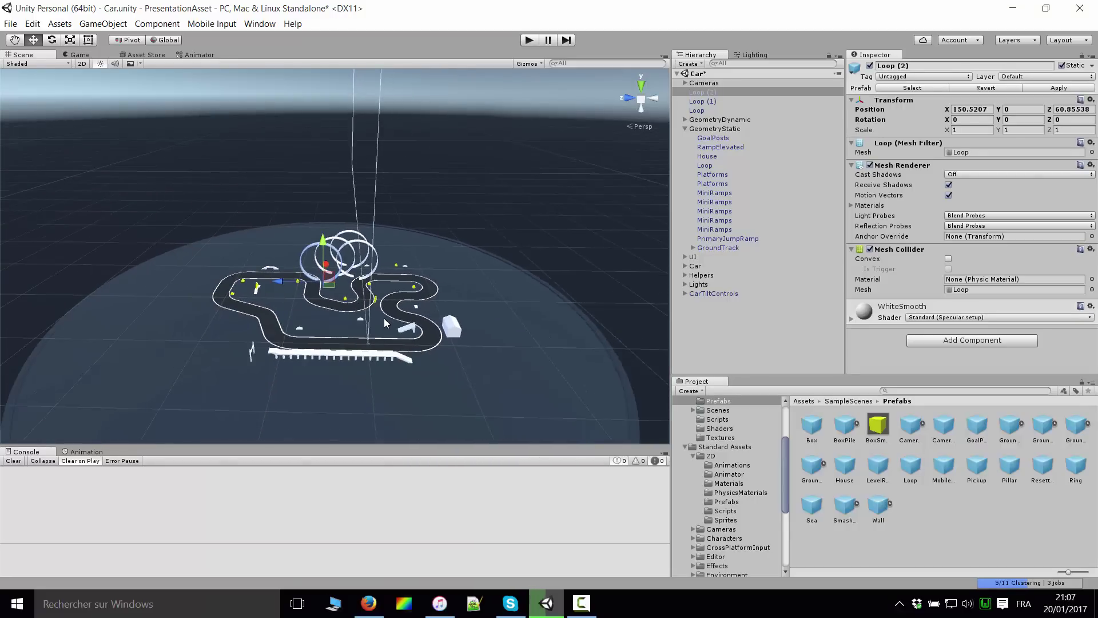
pyautogui.scroll(3, 413, 346)
pyautogui.scroll(2, 413, 348)
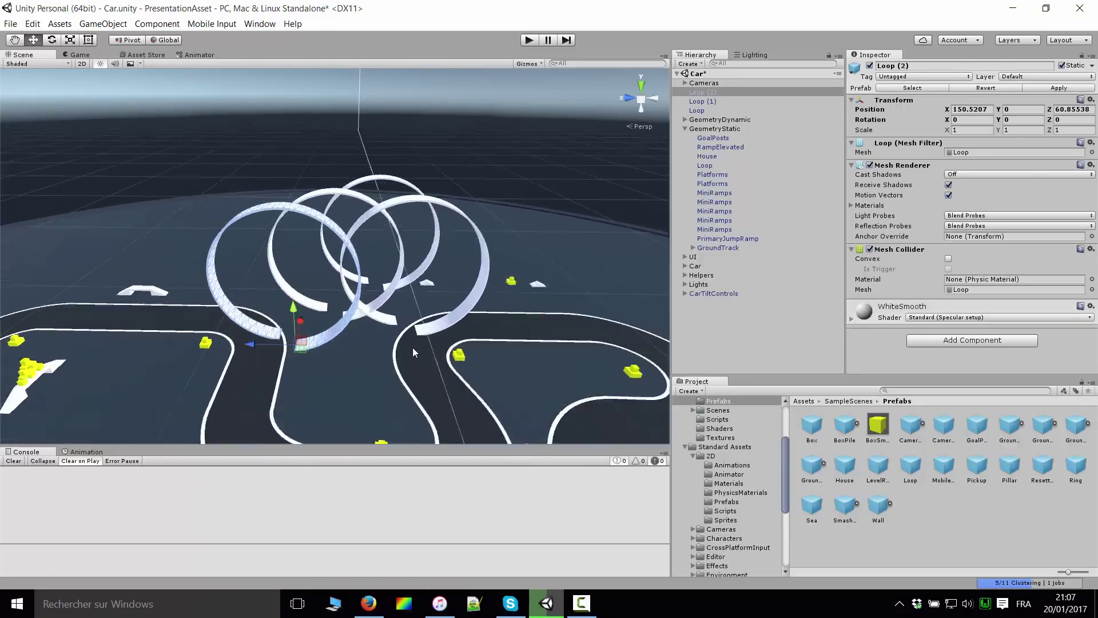
pyautogui.scroll(2, 414, 351)
pyautogui.moveTo(413, 348)
pyautogui.mouseDown(button='middle')
pyautogui.moveTo(276, 195)
pyautogui.moveTo(357, 262)
pyautogui.moveTo(488, 314)
pyautogui.mouseUp(button='middle')
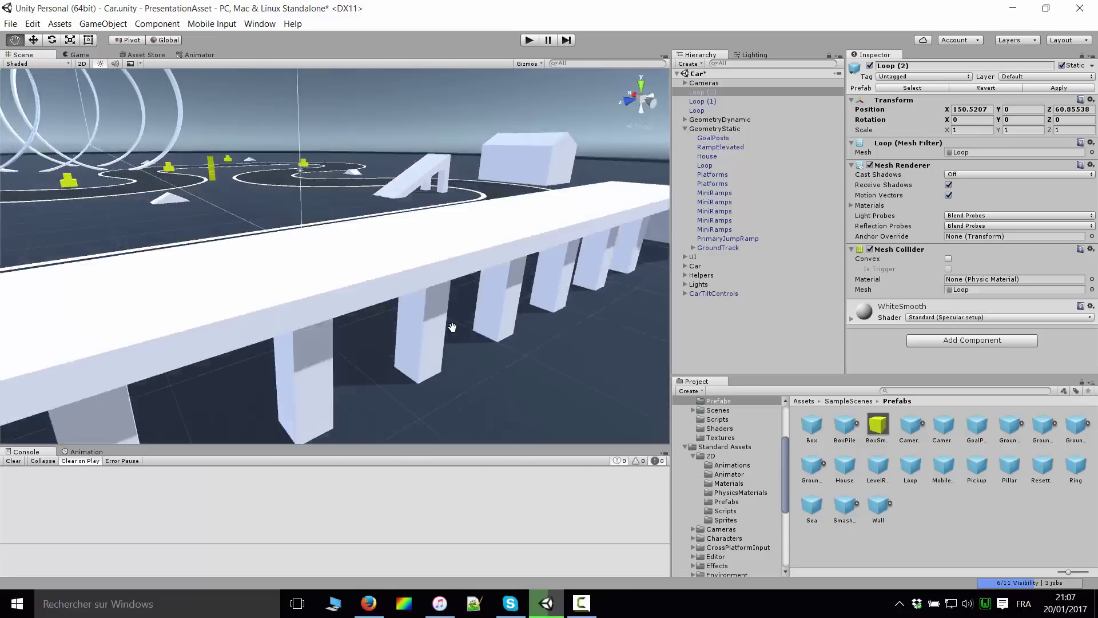
pyautogui.click(606, 224)
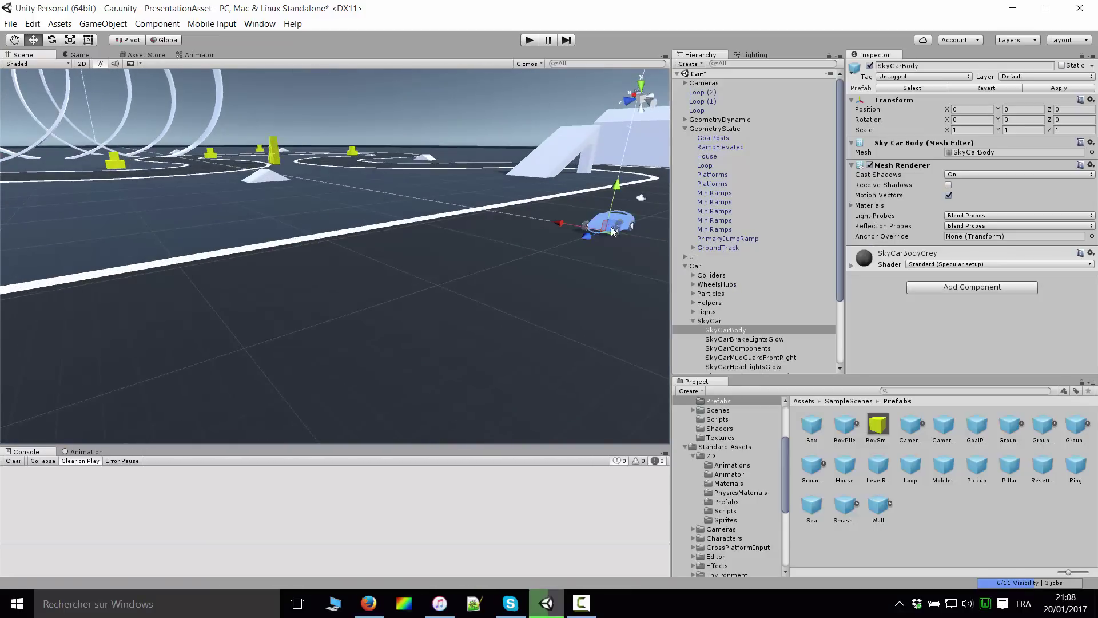
# Frame the SkyCar, expand its children and select and frame its Lights object
pyautogui.press('f')
pyautogui.moveTo(485, 258)
pyautogui.keyDown('alt'); pyautogui.mouseDown()
pyautogui.moveTo(499, 255)
pyautogui.moveTo(455, 276)
pyautogui.mouseUp(); pyautogui.keyUp('alt')
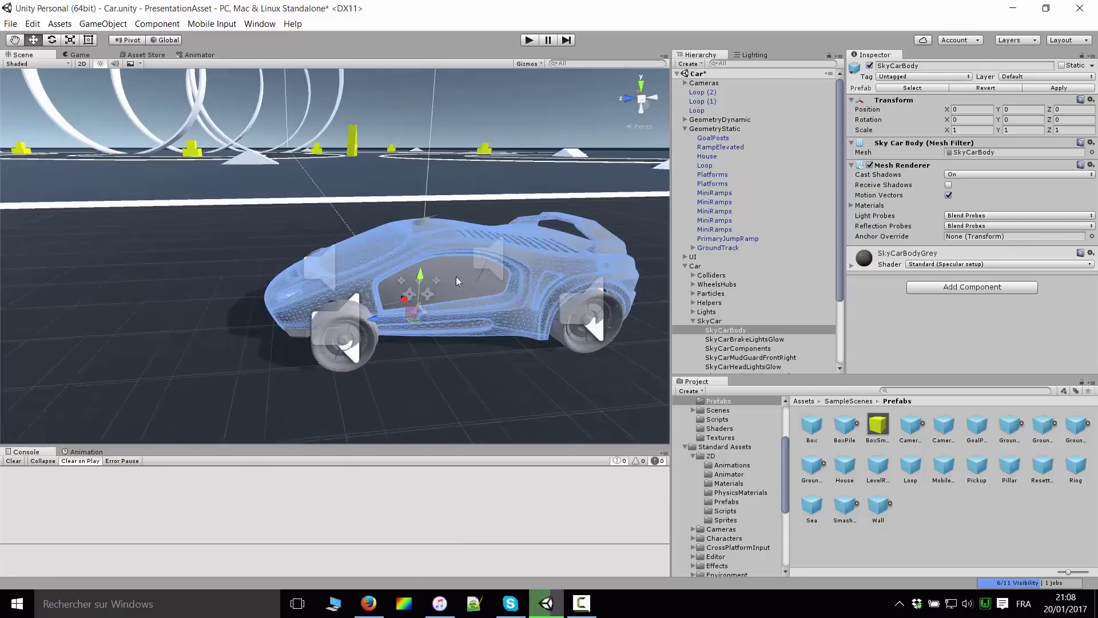
pyautogui.doubleClick(697, 320)
pyautogui.click(693, 321)
pyautogui.moveTo(548, 296)
pyautogui.keyDown('alt'); pyautogui.mouseDown()
pyautogui.moveTo(291, 276)
pyautogui.moveTo(472, 298)
pyautogui.moveTo(535, 227)
pyautogui.mouseUp(); pyautogui.keyUp('alt')
pyautogui.click(707, 311)
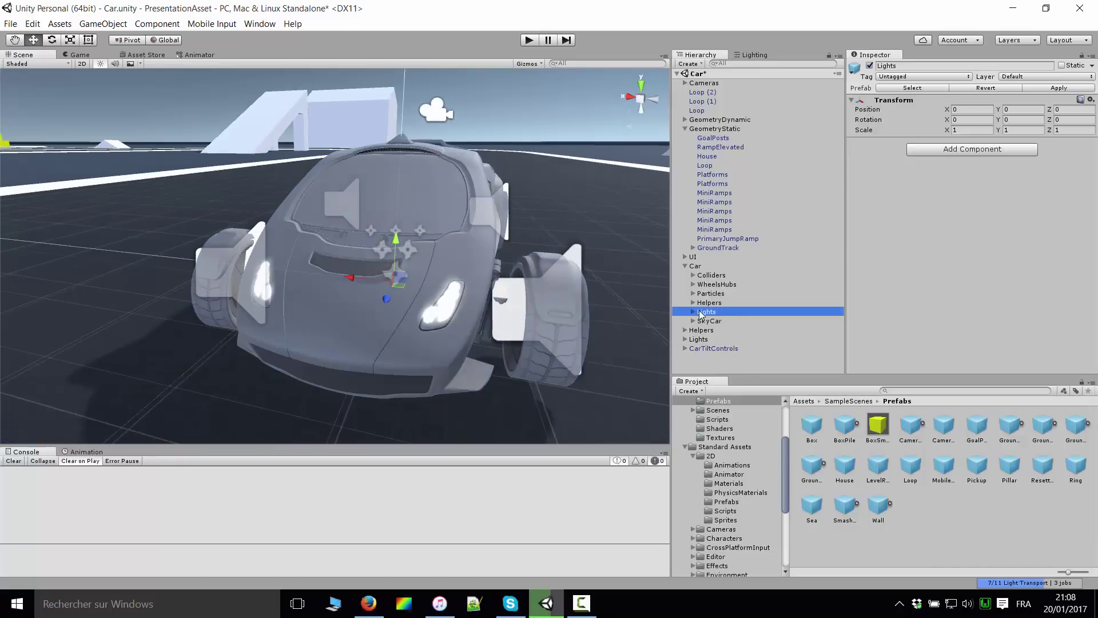
pyautogui.doubleClick(706, 312)
# Inspect the SkyCarHeadLightsGlow and SkyCarComponents parts while orbiting around the car
pyautogui.moveTo(430, 296)
pyautogui.keyDown('alt'); pyautogui.mouseDown()
pyautogui.moveTo(438, 310)
pyautogui.moveTo(270, 345)
pyautogui.moveTo(440, 301)
pyautogui.mouseUp(); pyautogui.keyUp('alt')
pyautogui.click(306, 347)
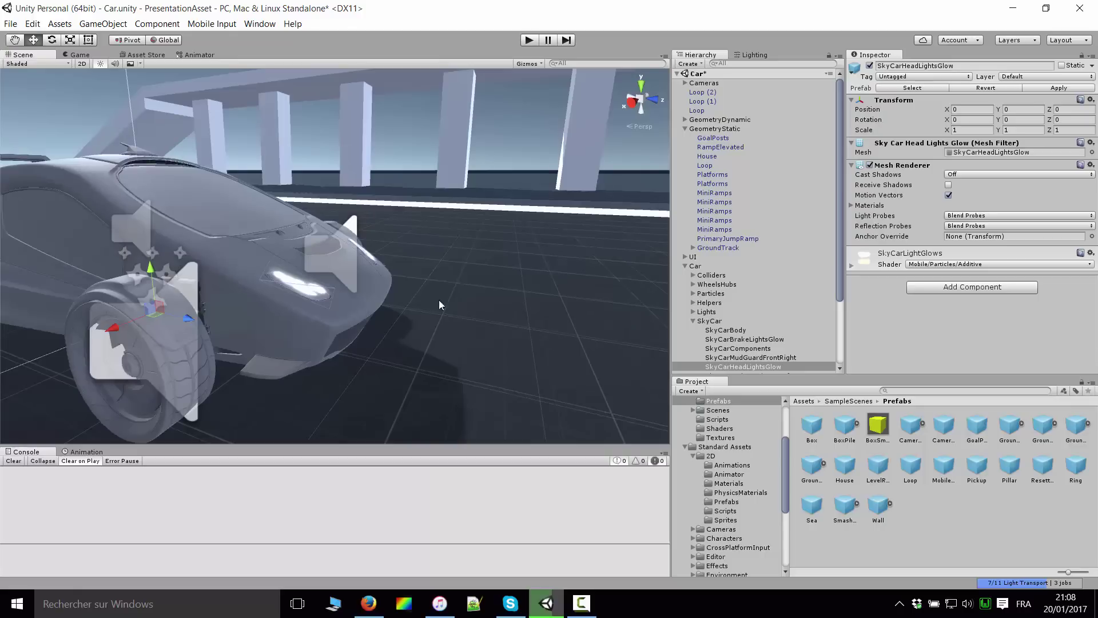
pyautogui.moveTo(575, 297)
pyautogui.keyDown('alt'); pyautogui.mouseDown()
pyautogui.moveTo(118, 249)
pyautogui.moveTo(169, 279)
pyautogui.moveTo(401, 300)
pyautogui.moveTo(512, 246)
pyautogui.moveTo(394, 317)
pyautogui.moveTo(256, 329)
pyautogui.mouseUp(); pyautogui.keyUp('alt')
pyautogui.click(247, 333)
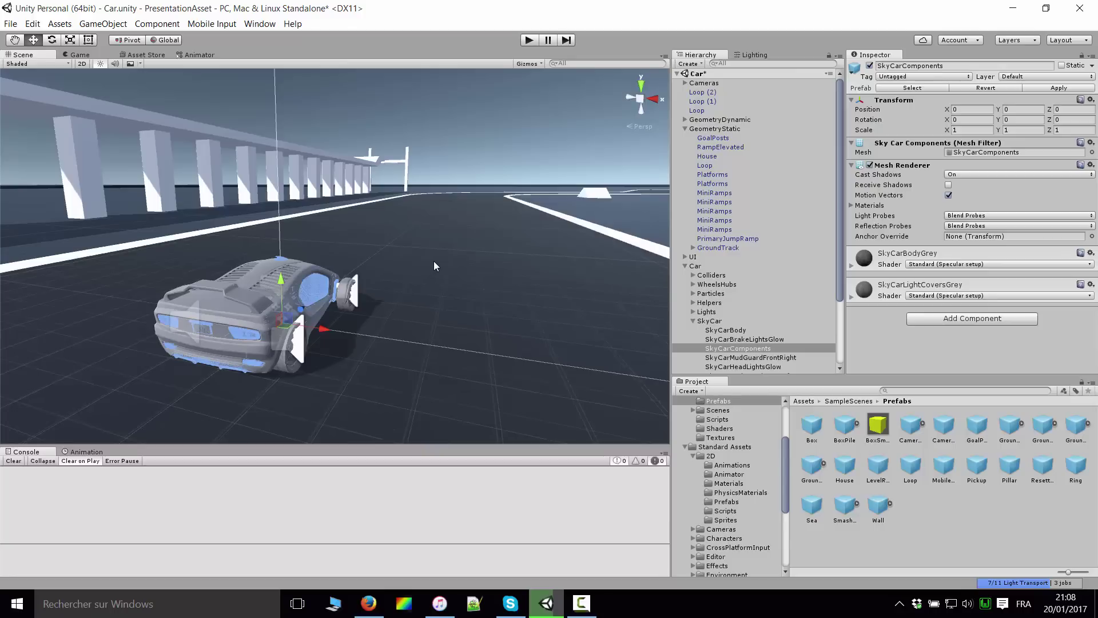
pyautogui.scroll(-3, 489, 378)
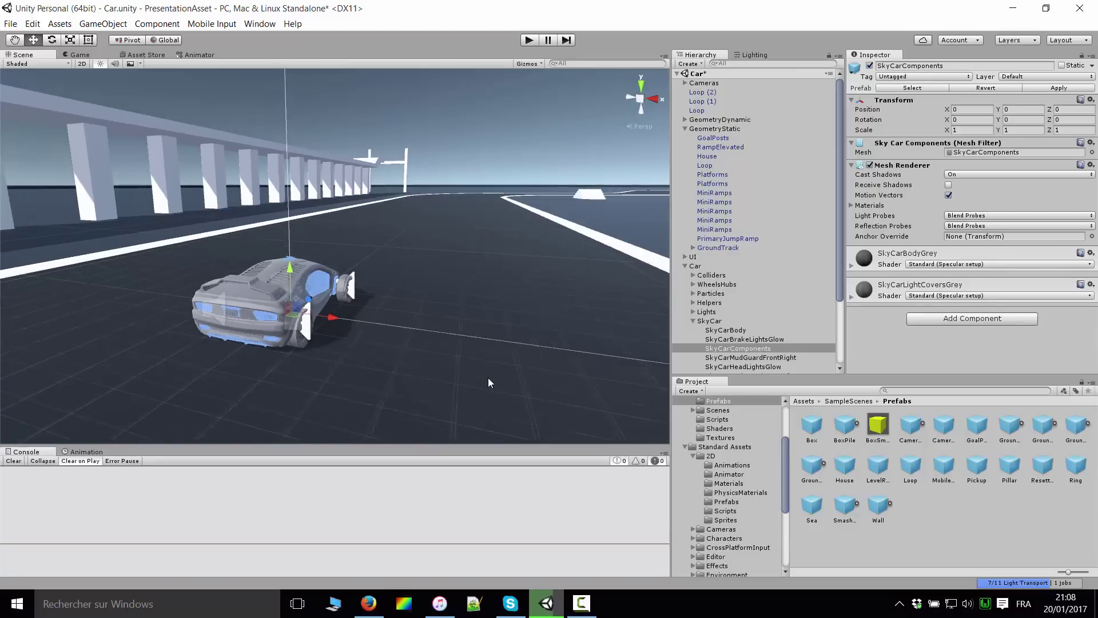
pyautogui.moveTo(488, 377)
pyautogui.keyDown('alt'); pyautogui.mouseDown()
pyautogui.moveTo(500, 356)
pyautogui.moveTo(513, 369)
pyautogui.mouseUp(); pyautogui.keyUp('alt')
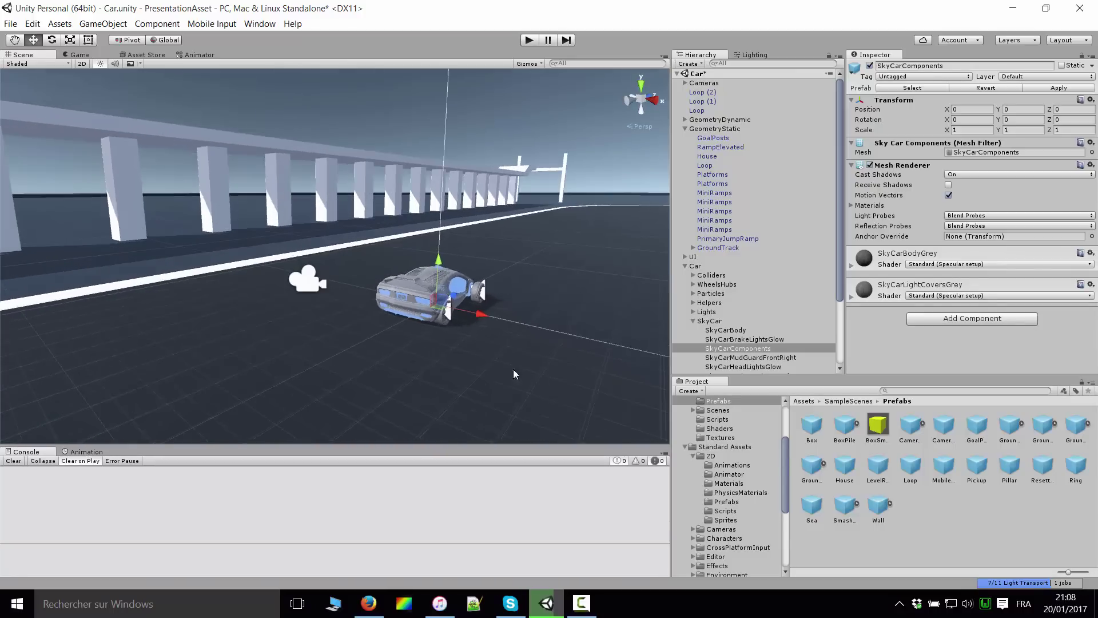
# Open CarAIWaypointBased from Assets/SampleScenes/Scenes without saving the Car scene, then press Play
pyautogui.click(686, 446)
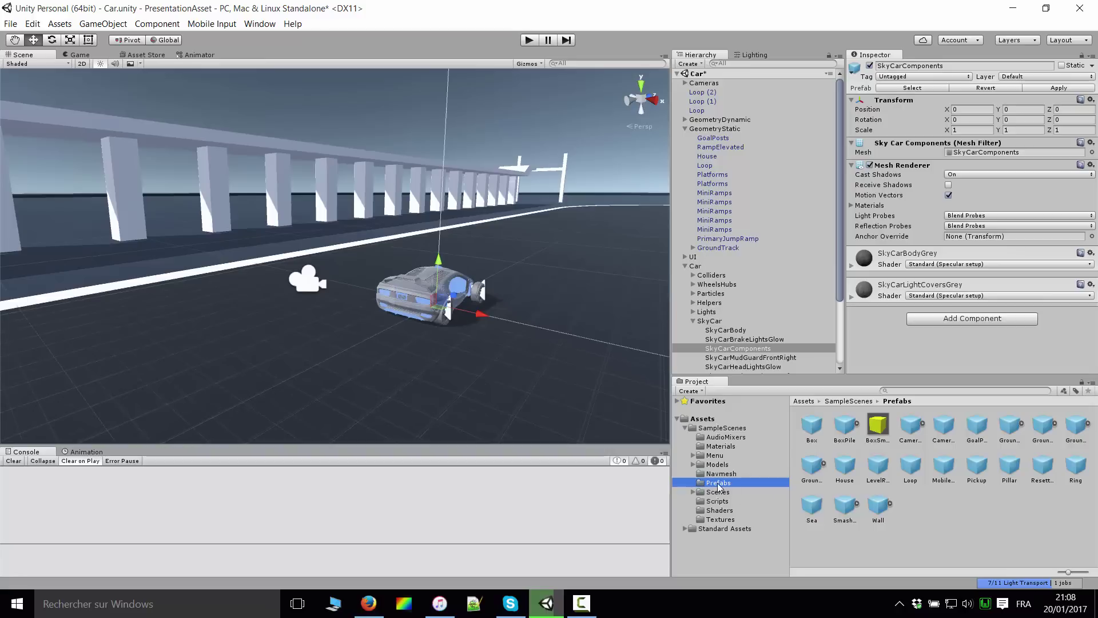
pyautogui.click(723, 475)
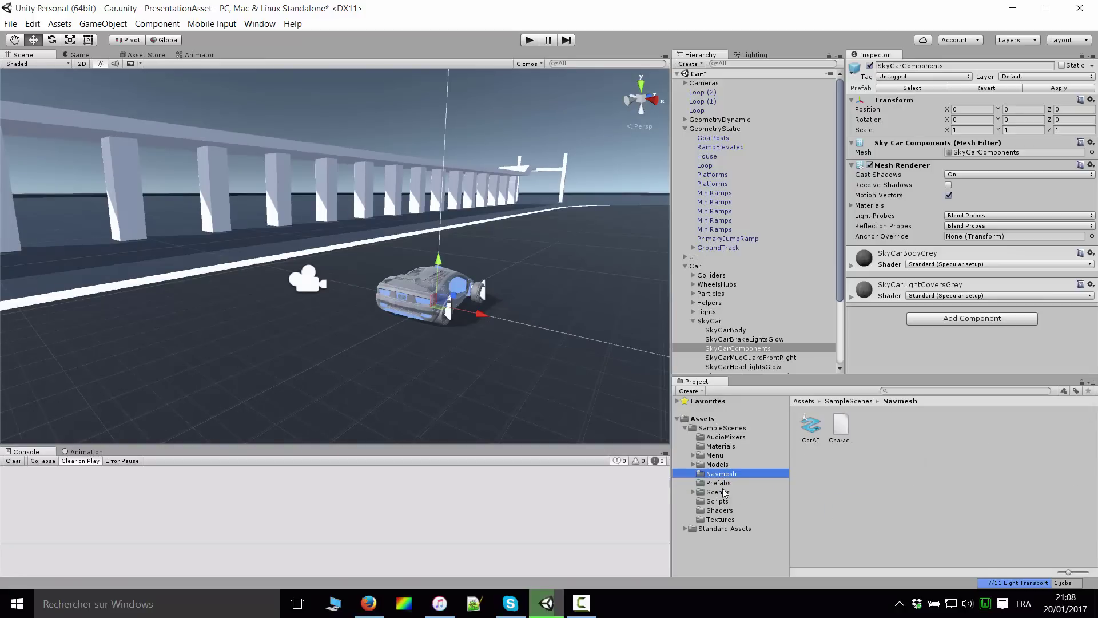
pyautogui.click(722, 492)
pyautogui.click(1044, 426)
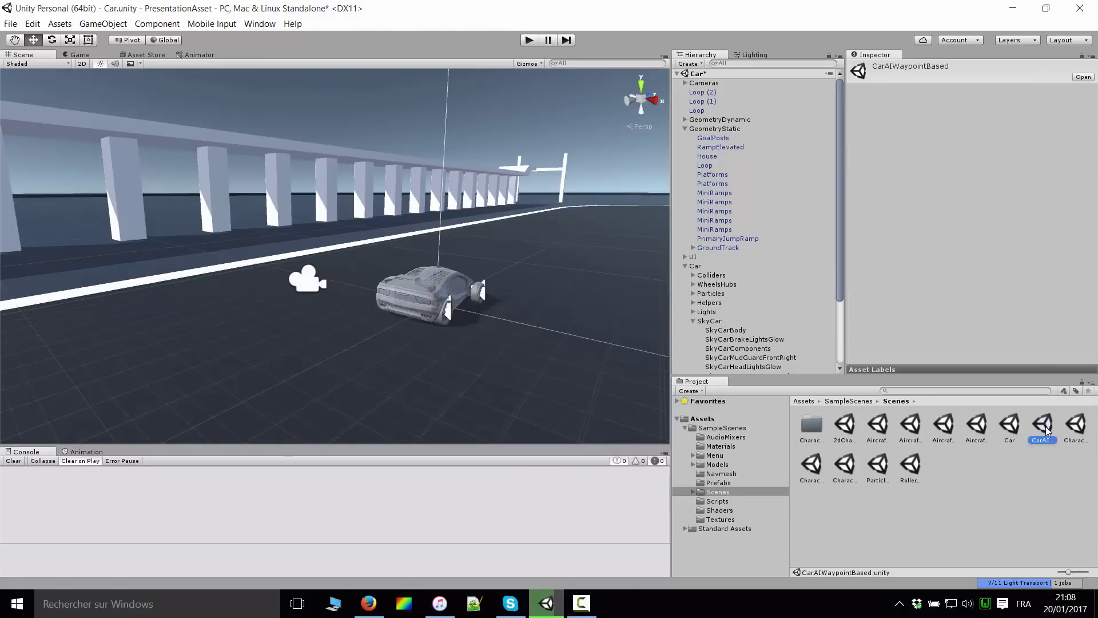
pyautogui.doubleClick(1046, 427)
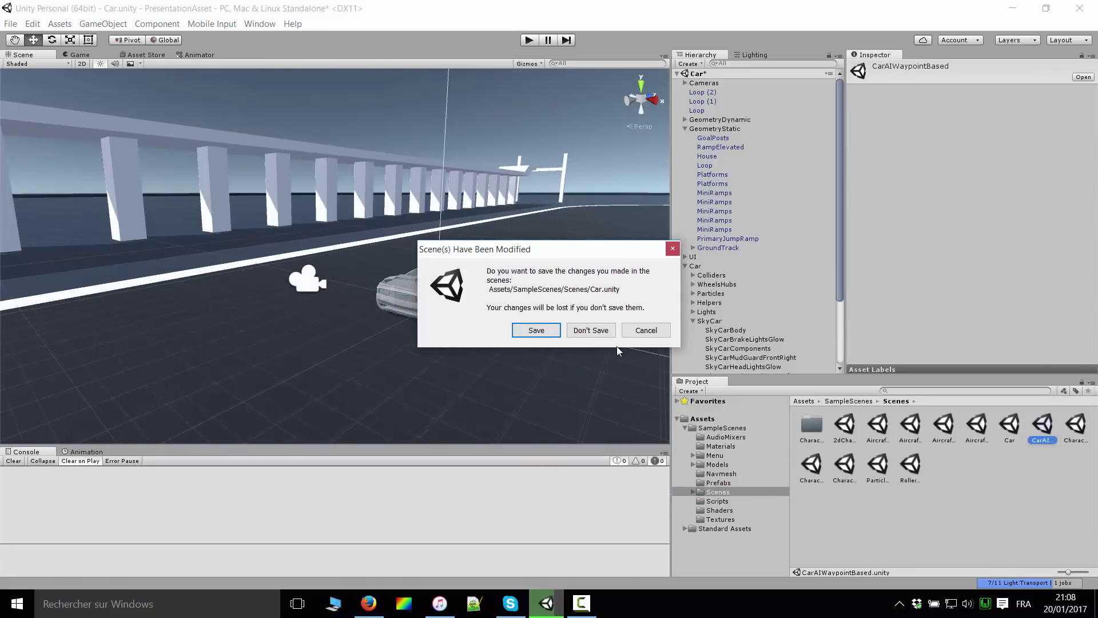
pyautogui.click(595, 330)
pyautogui.moveTo(596, 341); pyautogui.dragTo(419, 238, button='right')
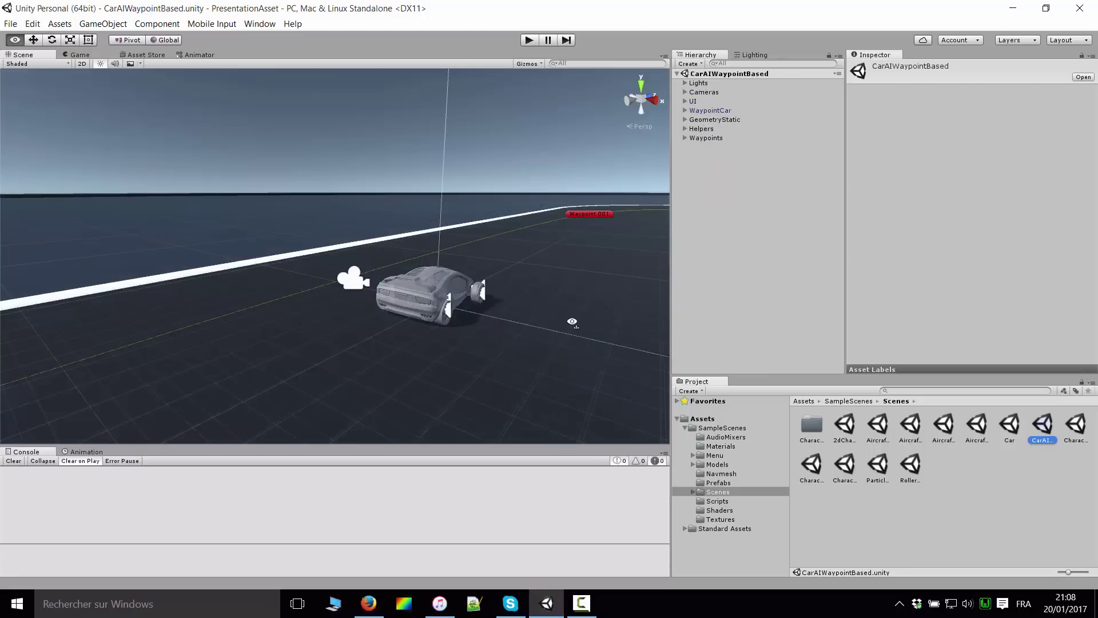
pyautogui.click(547, 40)
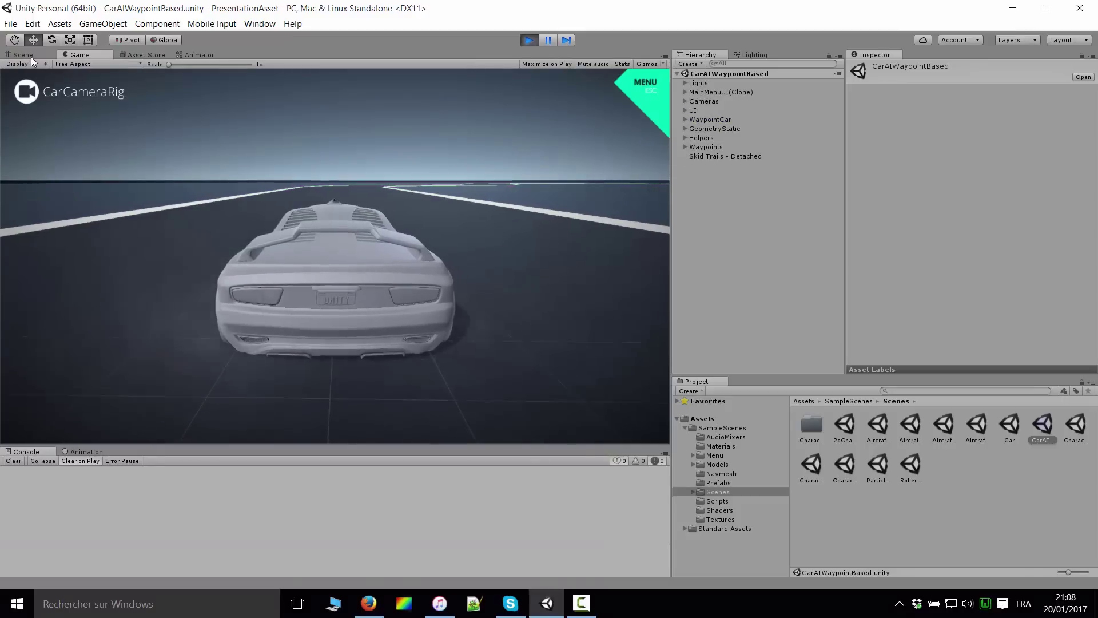
# In the Scene view, select MainCamera, collapse Cameras and frame the driving WaypointCar
pyautogui.click(29, 54)
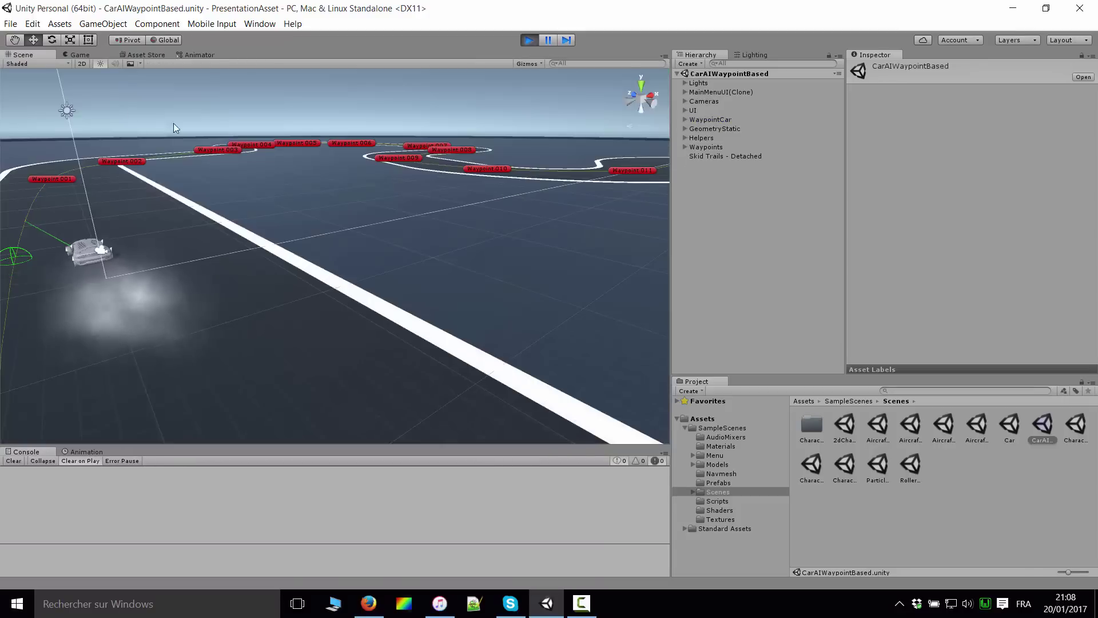
pyautogui.click(180, 205)
pyautogui.click(684, 101)
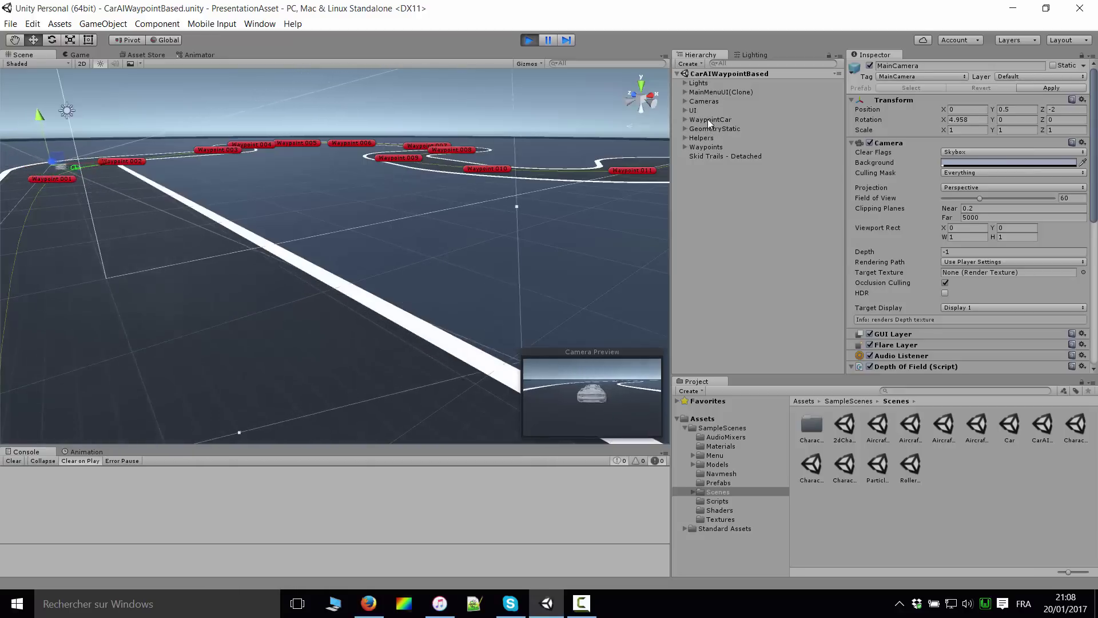
pyautogui.doubleClick(708, 119)
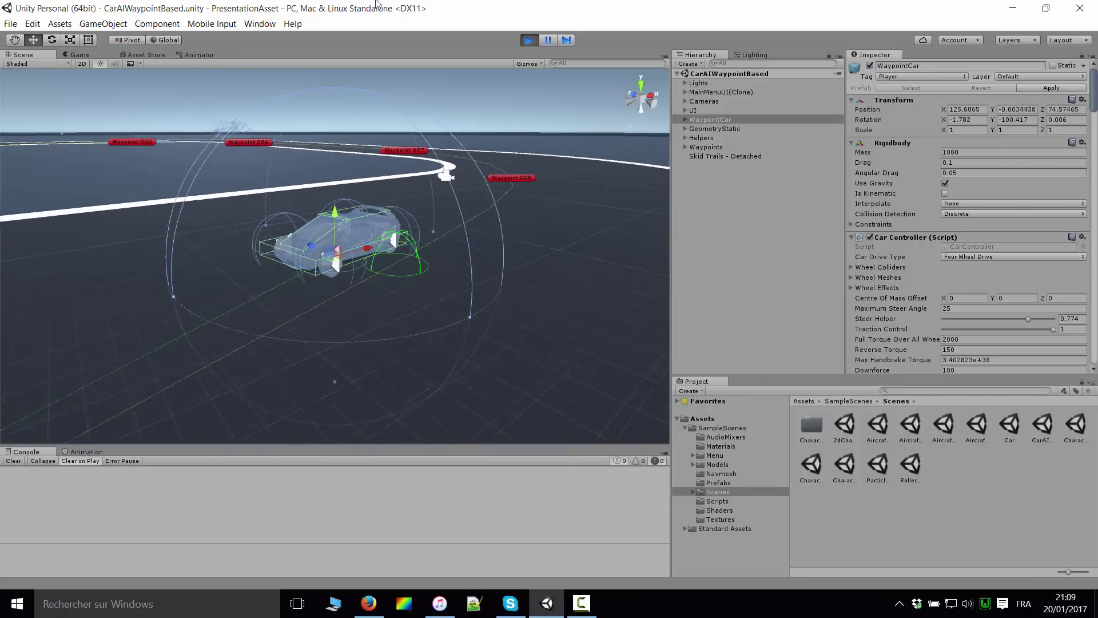
# Cycle the Game view through CctvCamera and HandheldCamera to the CarCameraRig chase camera
pyautogui.click(77, 54)
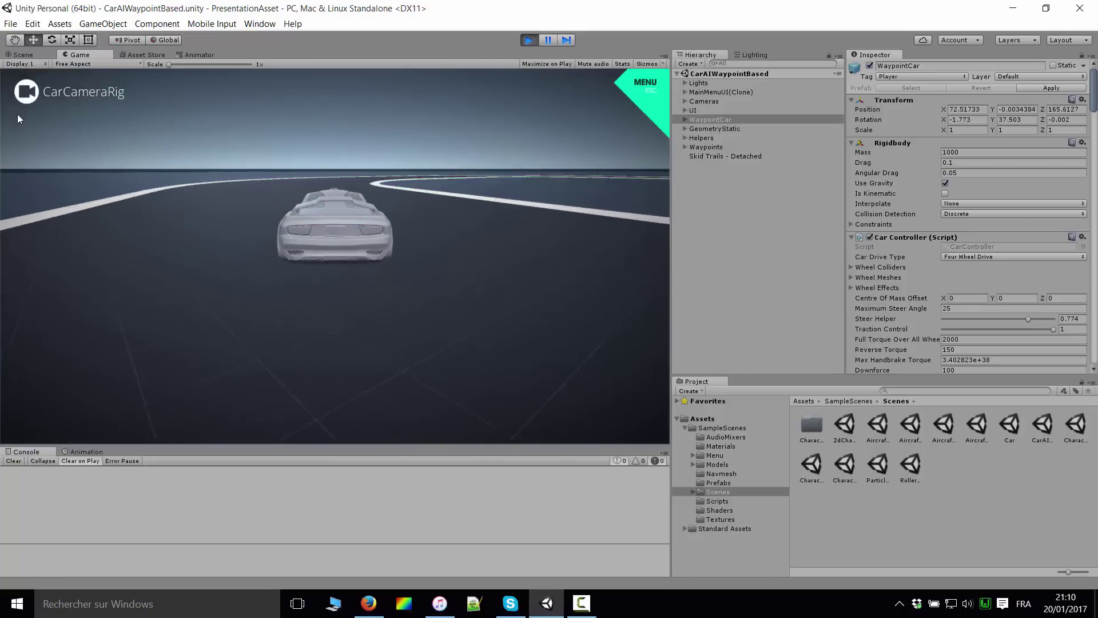
pyautogui.click(68, 92)
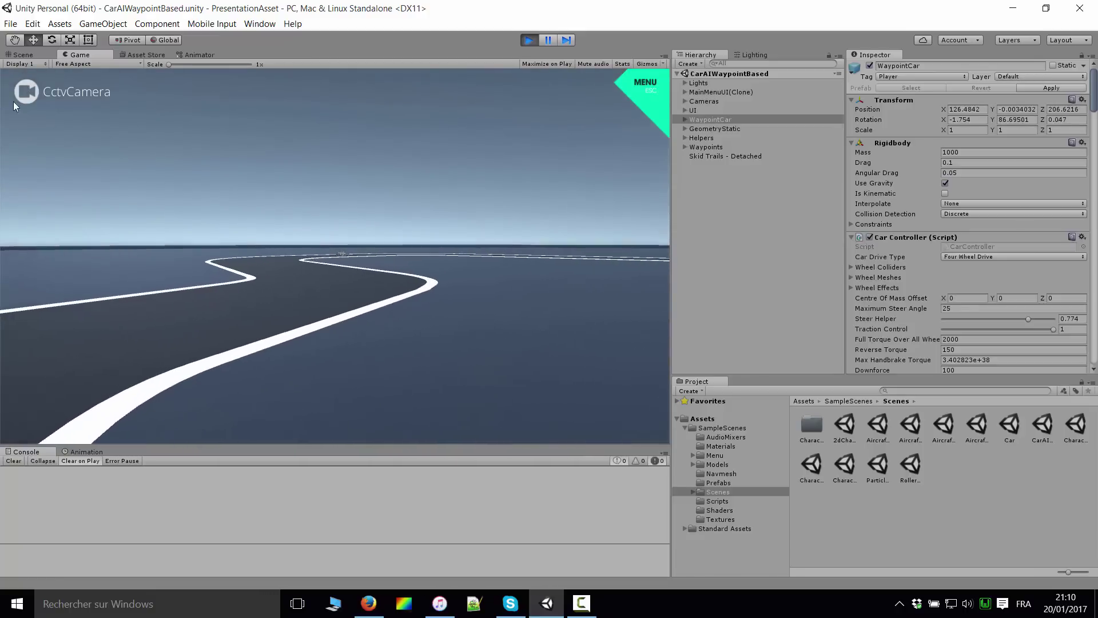
pyautogui.click(25, 92)
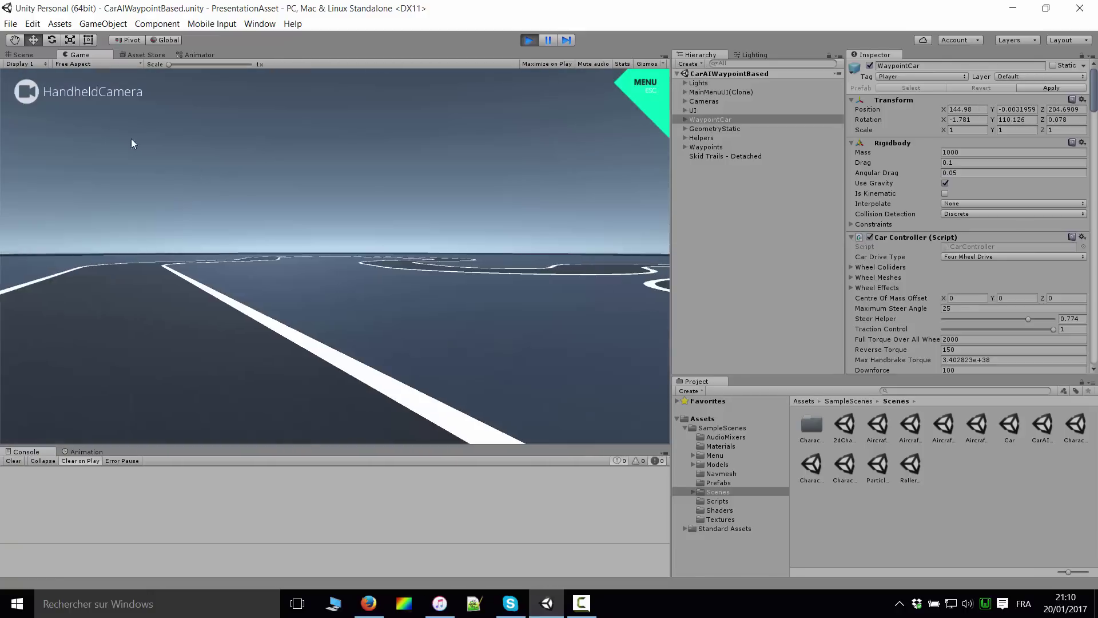
pyautogui.click(26, 90)
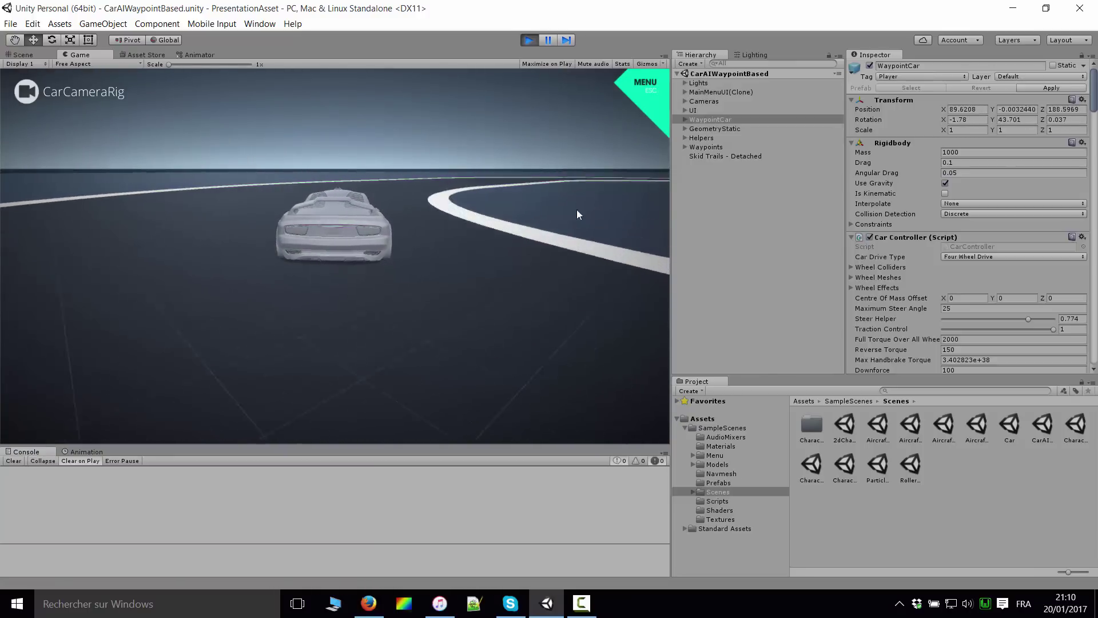
# Stop Play mode and zoom out over the waypoint track
pyautogui.click(529, 40)
pyautogui.scroll(-3, 355, 223)
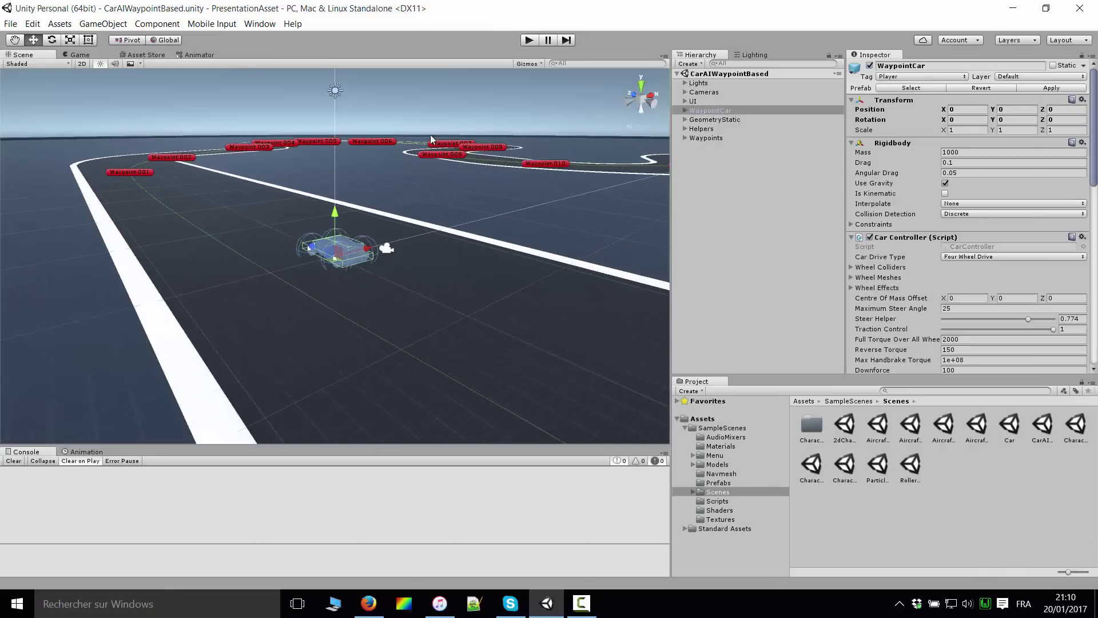
pyautogui.scroll(-2, 358, 138)
pyautogui.scroll(-2, 383, 170)
pyautogui.scroll(-2, 403, 185)
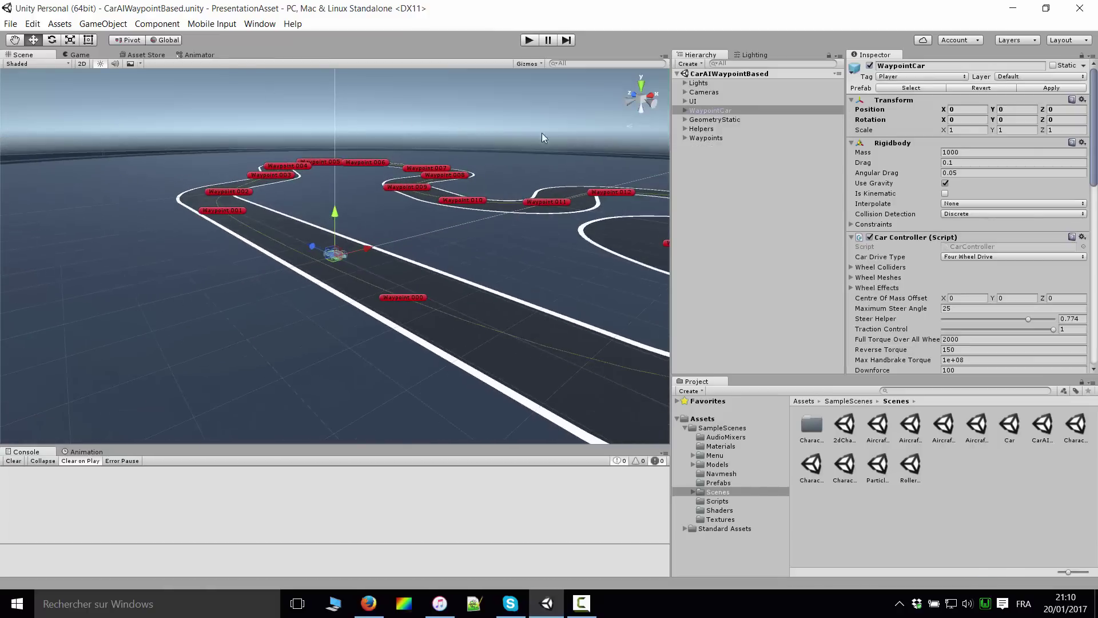
pyautogui.scroll(-2, 530, 224)
# Pan and orbit around the WaypointCar, then select the CharacterFirstPerson scene asset
pyautogui.moveTo(530, 229); pyautogui.dragTo(233, 315, button='middle')
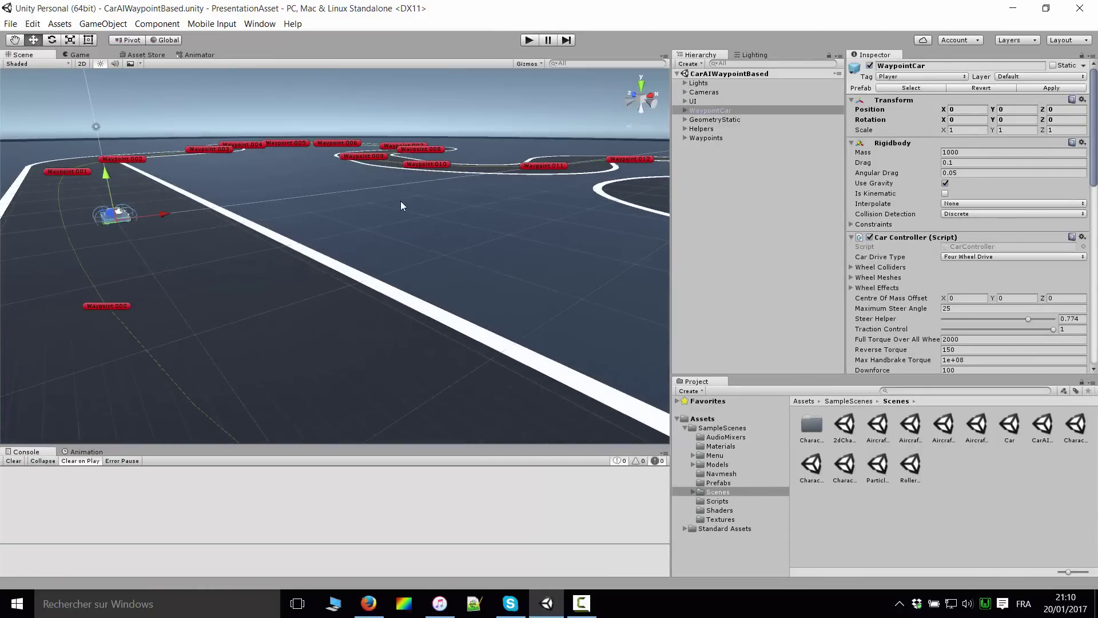
pyautogui.keyDown('alt'); pyautogui.moveTo(266, 184); pyautogui.dragTo(318, 163); pyautogui.keyUp('alt')
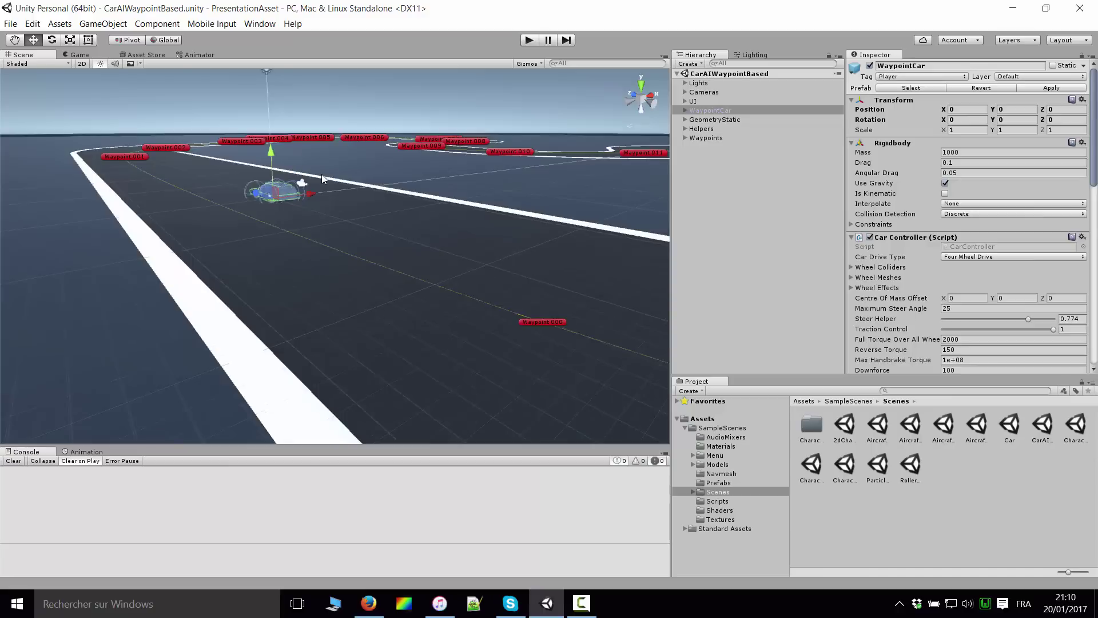
pyautogui.moveTo(317, 162)
pyautogui.keyDown('alt'); pyautogui.mouseDown(button='right')
pyautogui.moveTo(445, 249)
pyautogui.moveTo(427, 245)
pyautogui.mouseUp(button='right'); pyautogui.keyUp('alt')
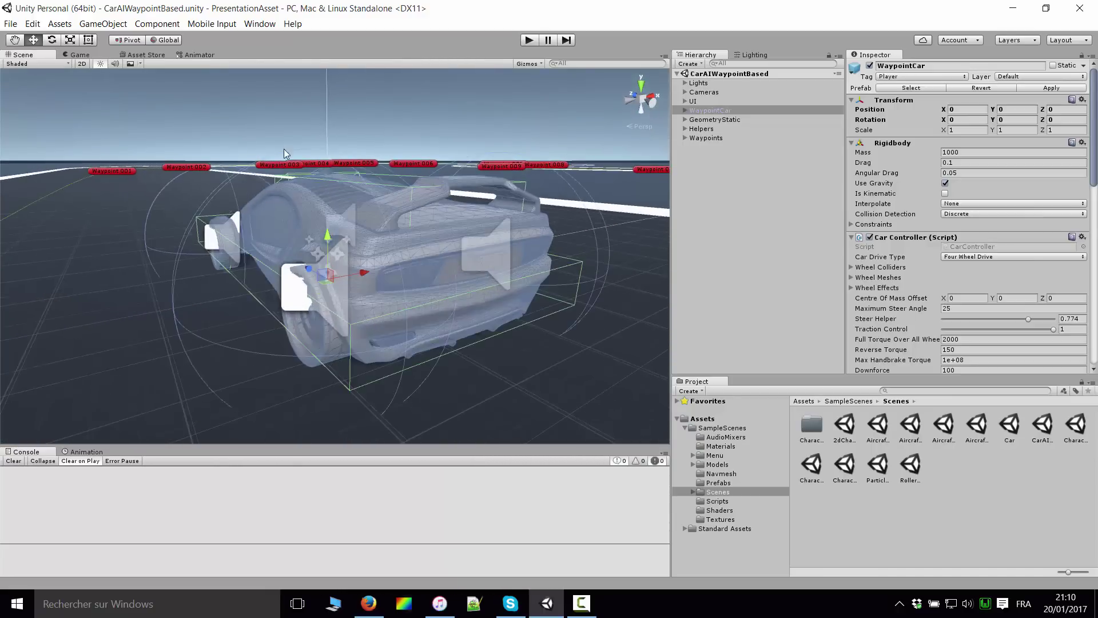
pyautogui.keyDown('alt'); pyautogui.moveTo(283, 149); pyautogui.dragTo(1007, 387); pyautogui.keyUp('alt')
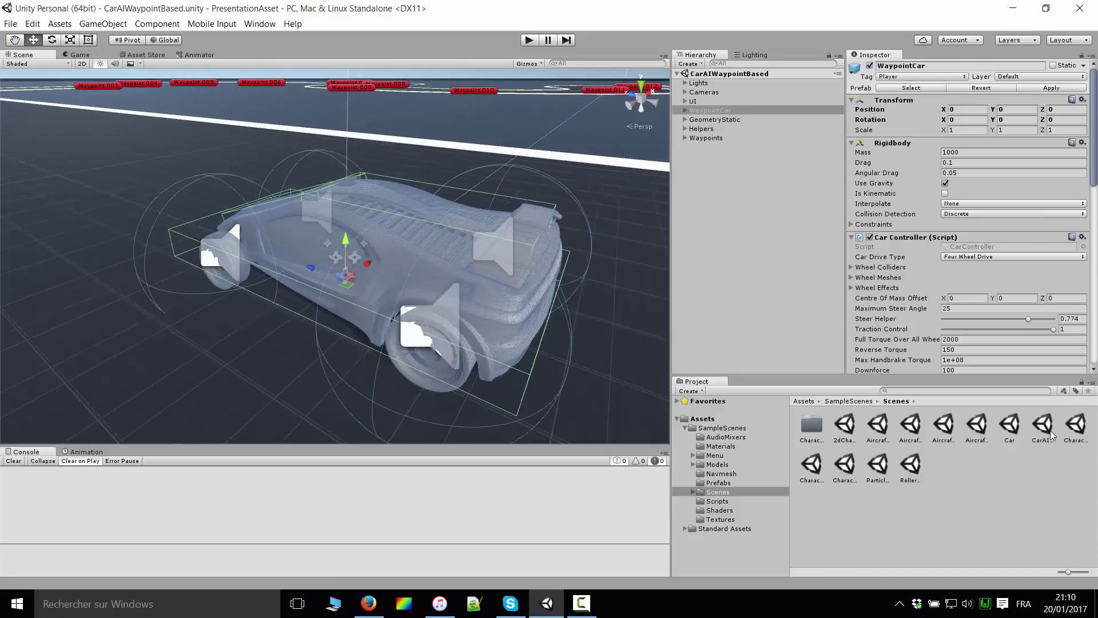
pyautogui.click(1043, 426)
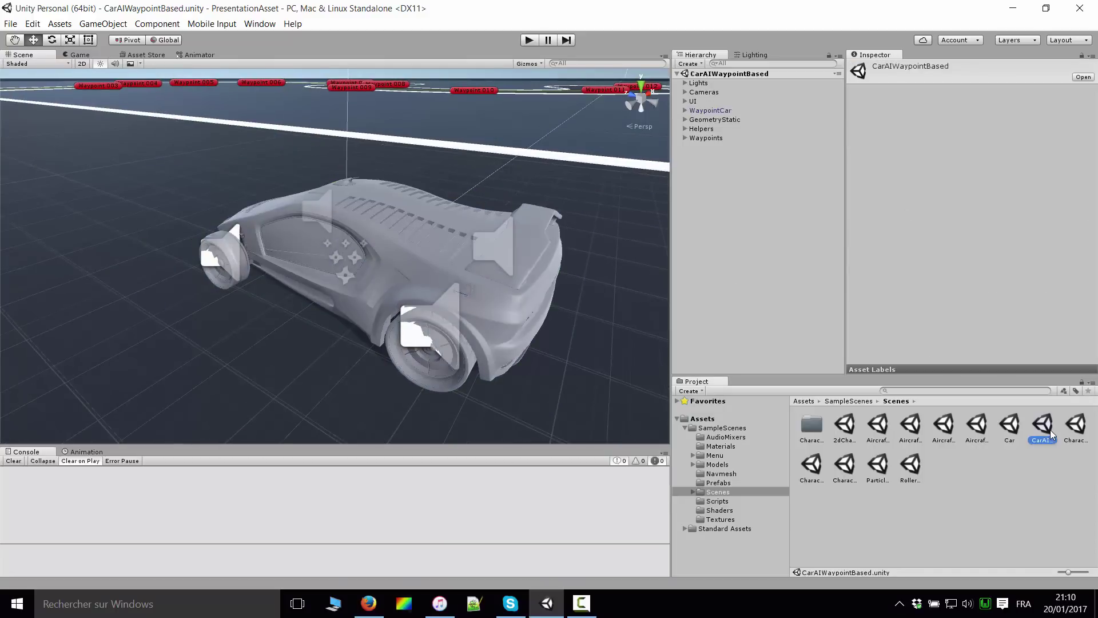
# Open CharacterFirstPerson, frame the RigidBodyFPSController toward the ramp, and start Play mode
pyautogui.doubleClick(1079, 434)
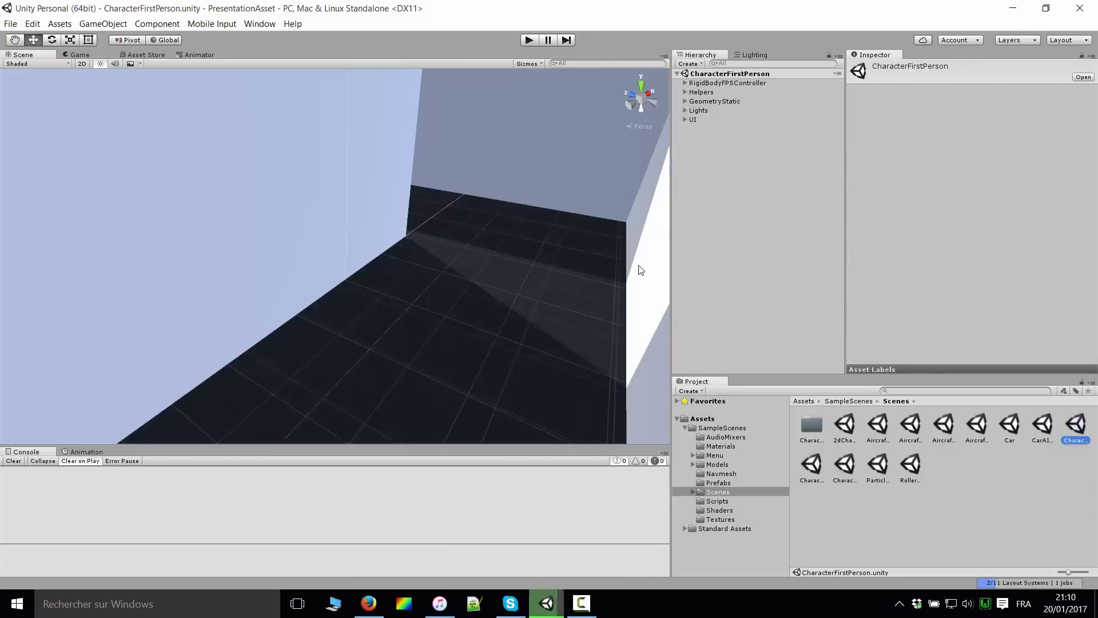
pyautogui.scroll(-5, 440, 221)
pyautogui.scroll(-5, 444, 226)
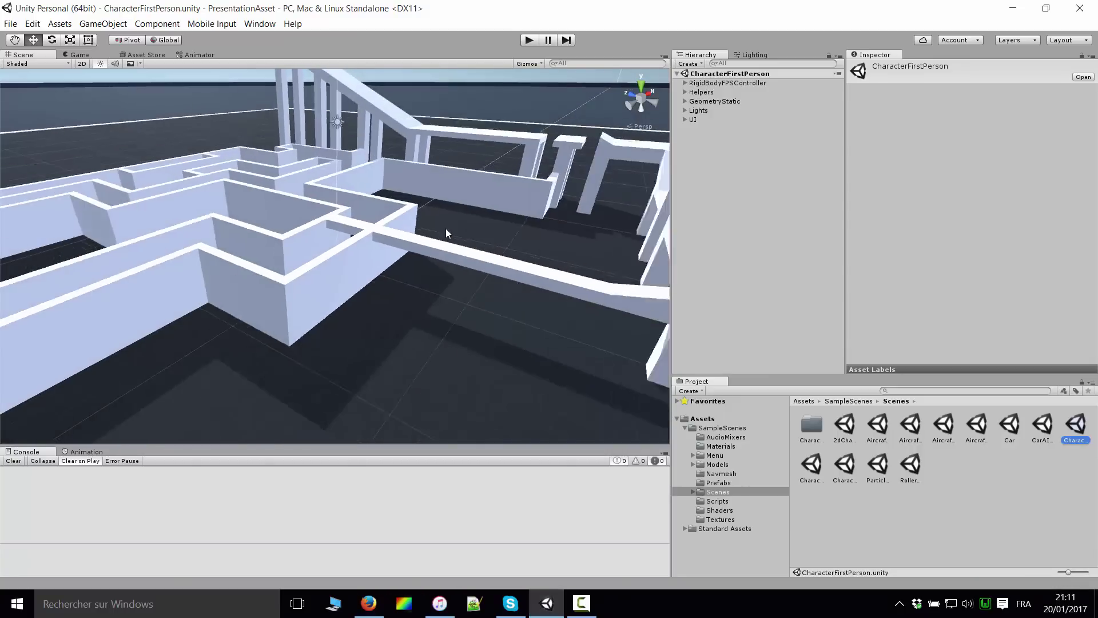
pyautogui.scroll(-3, 445, 229)
pyautogui.click(712, 84)
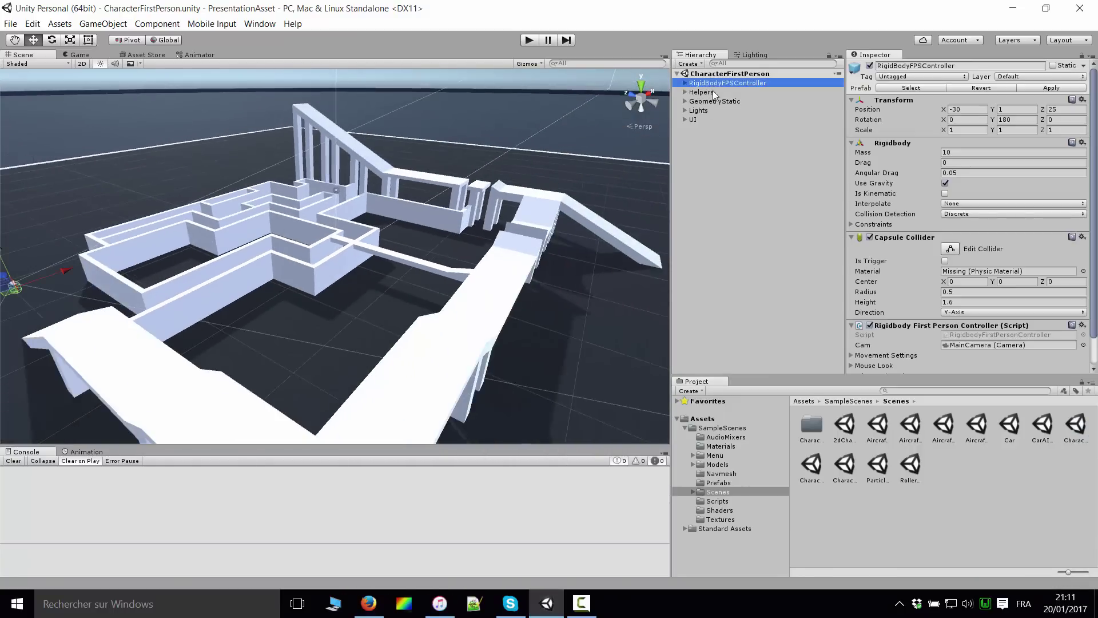
pyautogui.press('f')
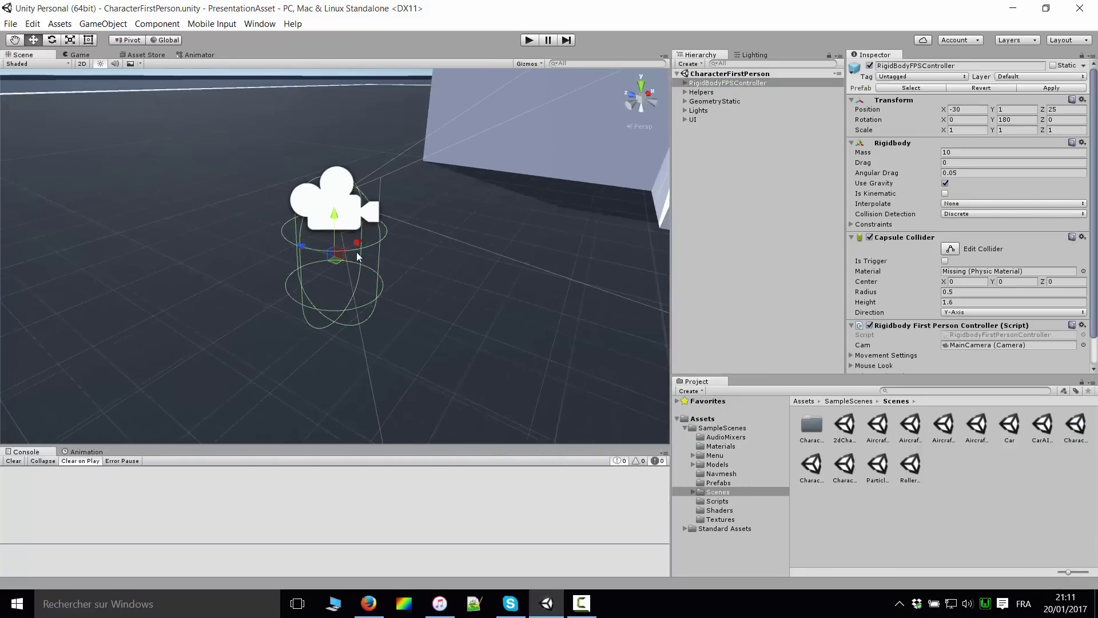
pyautogui.moveTo(355, 252)
pyautogui.mouseDown(button='right')
pyautogui.moveTo(354, 279)
pyautogui.moveTo(375, 219)
pyautogui.mouseUp(button='right')
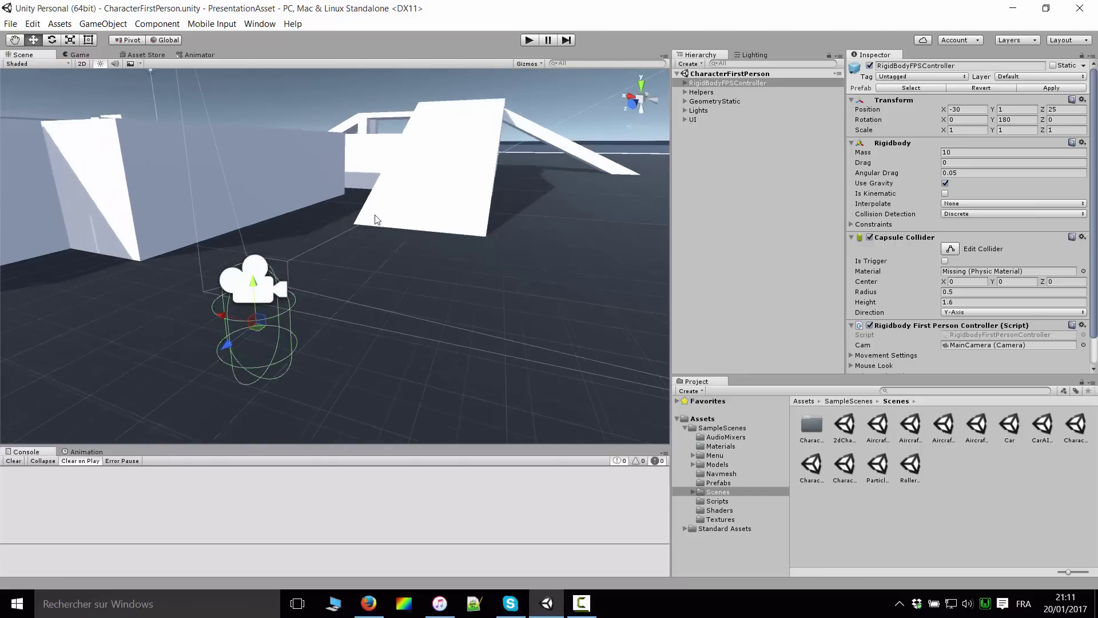
pyautogui.click(525, 40)
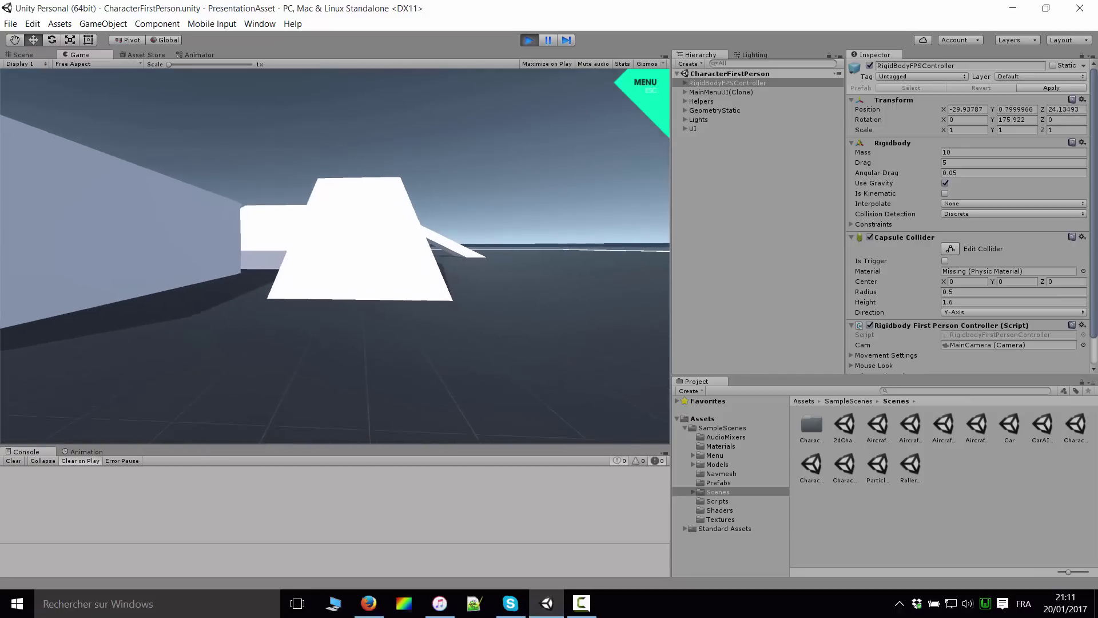
# Walk the character up the white ramp and along the raised walkway
pyautogui.press('w')
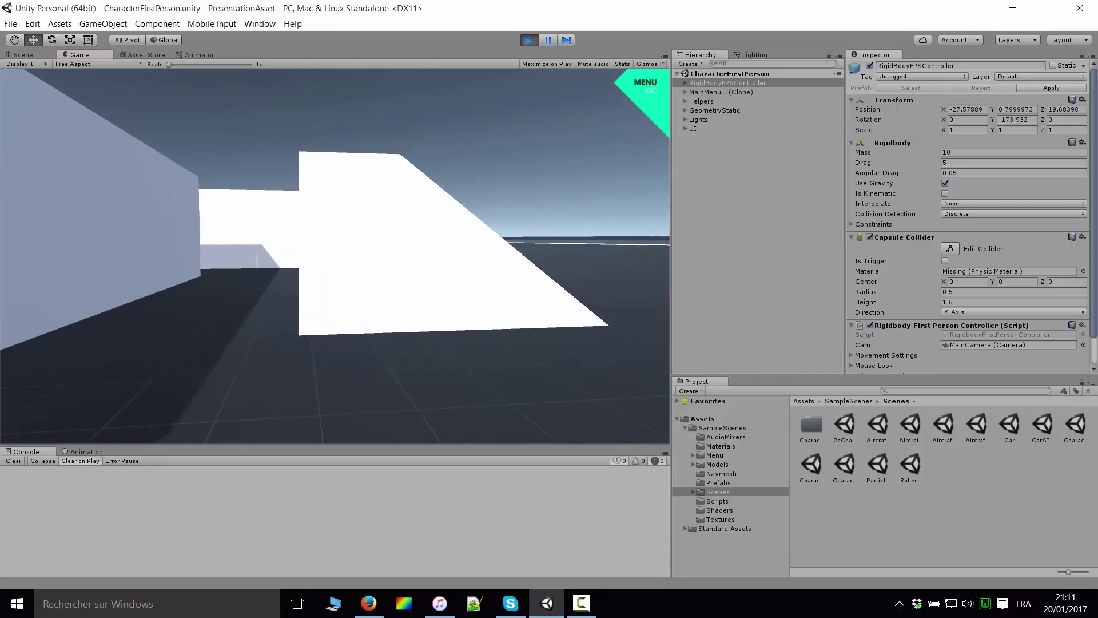
pyautogui.press('w')
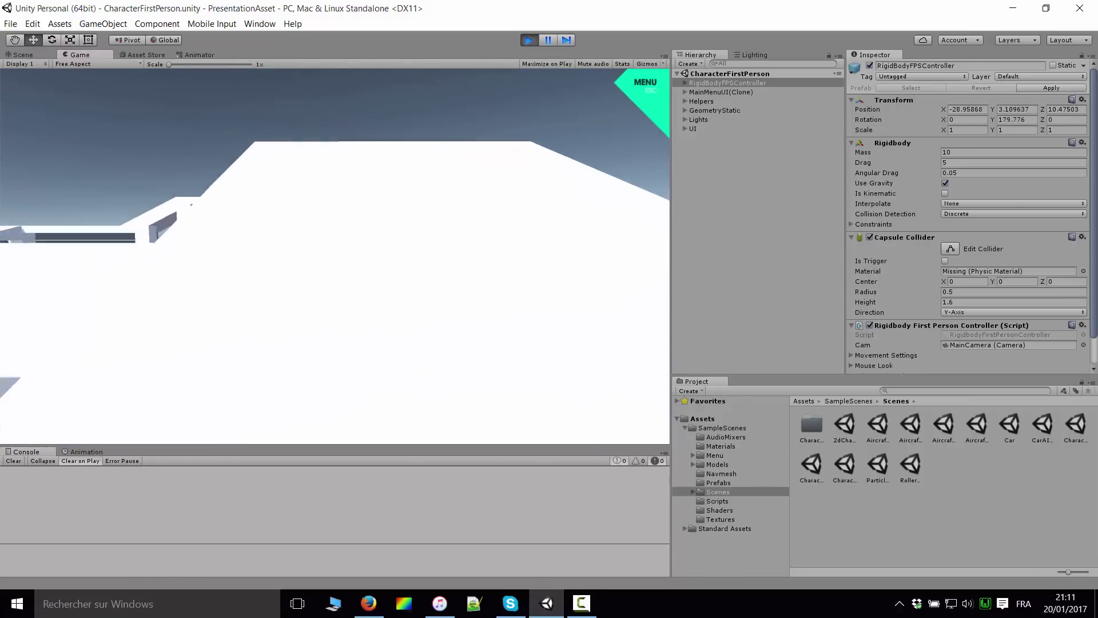
pyautogui.press('w')
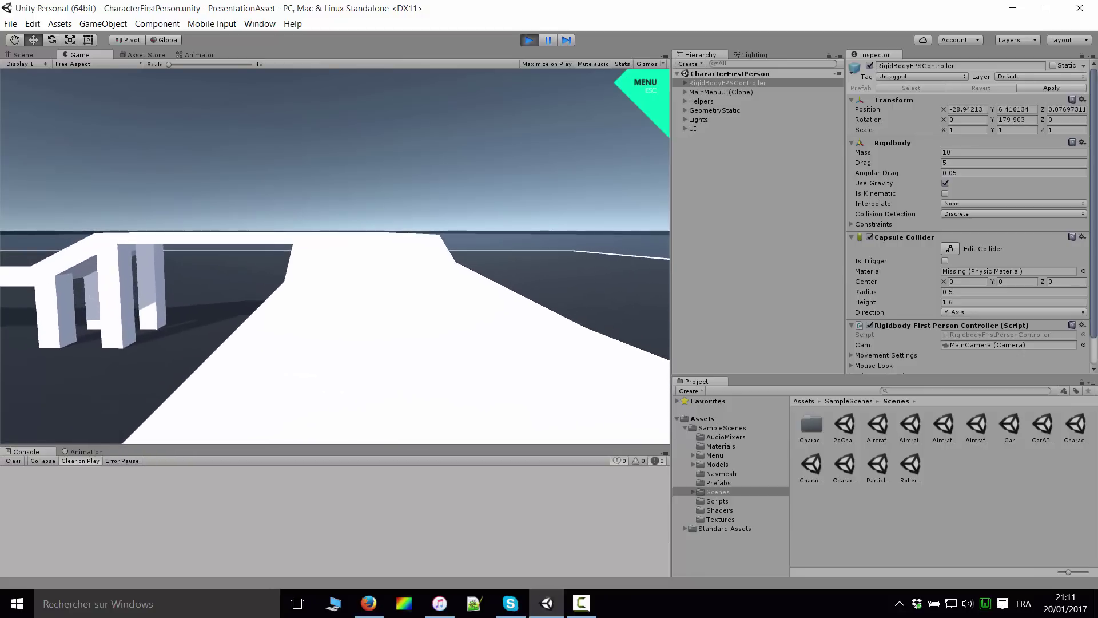
pyautogui.press('w')
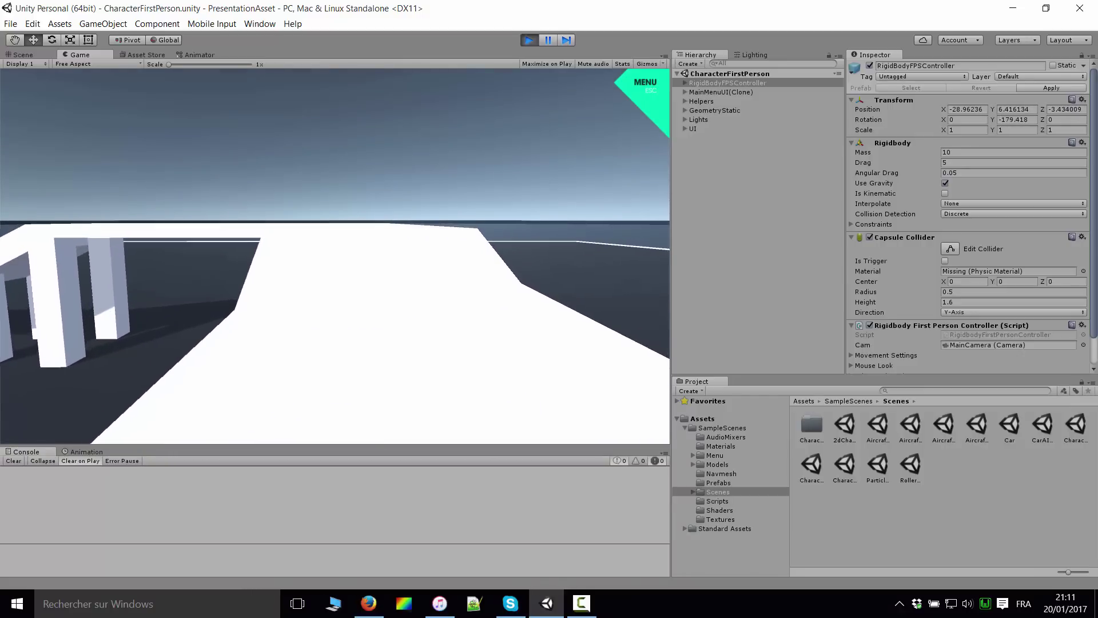
pyautogui.press('w')
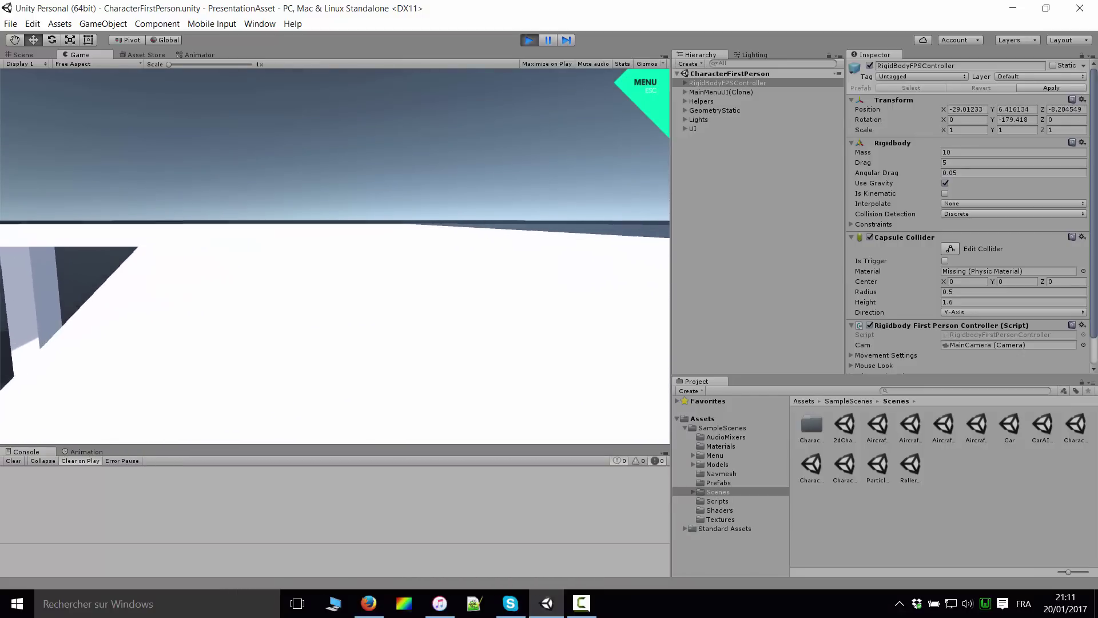
pyautogui.press('w')
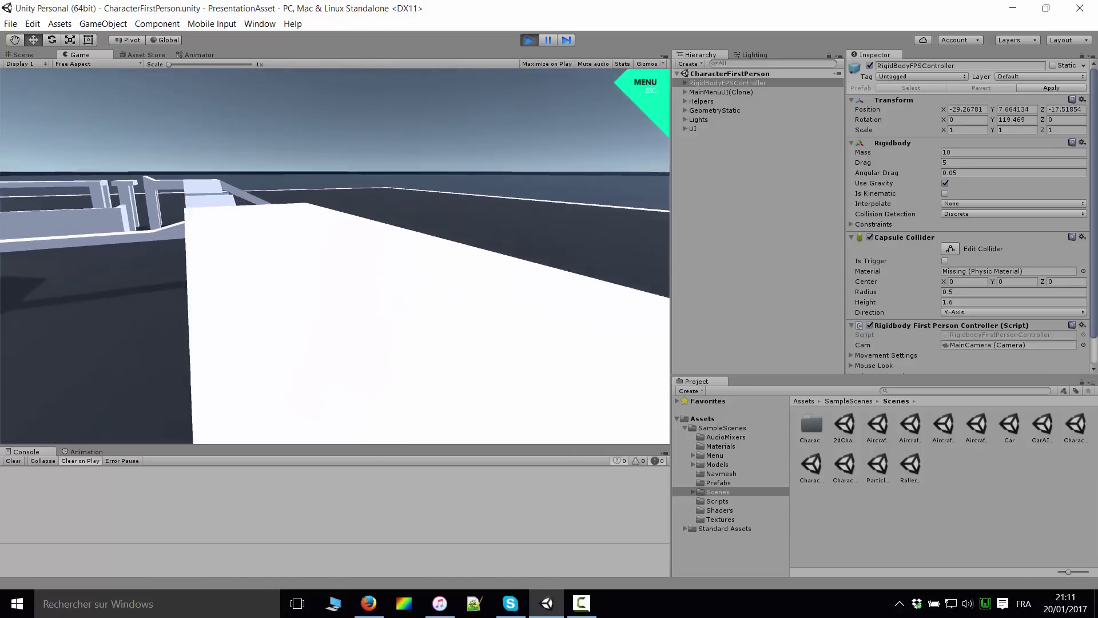
# Continue across the level, jumping twice, through the corridor and toward the next ramp
pyautogui.press('w')
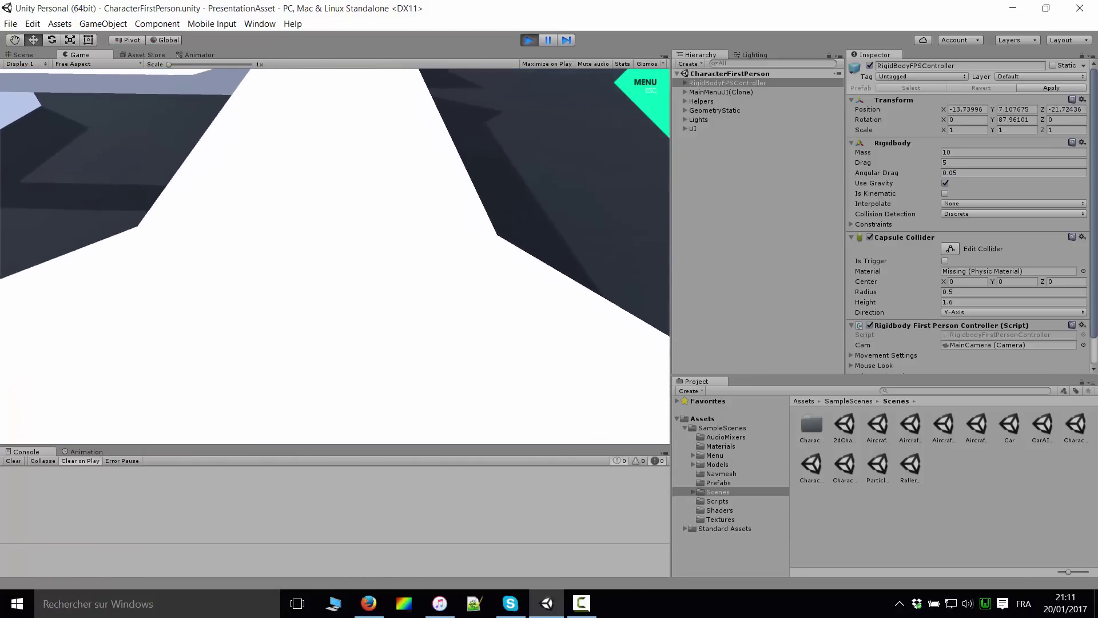
pyautogui.press('w')
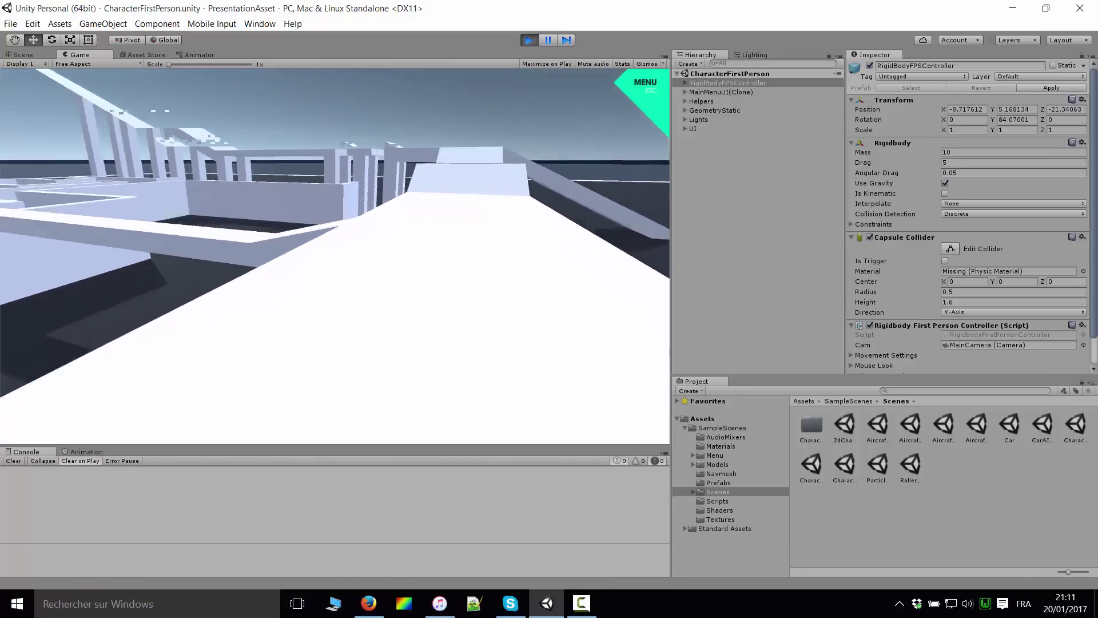
pyautogui.press('w')
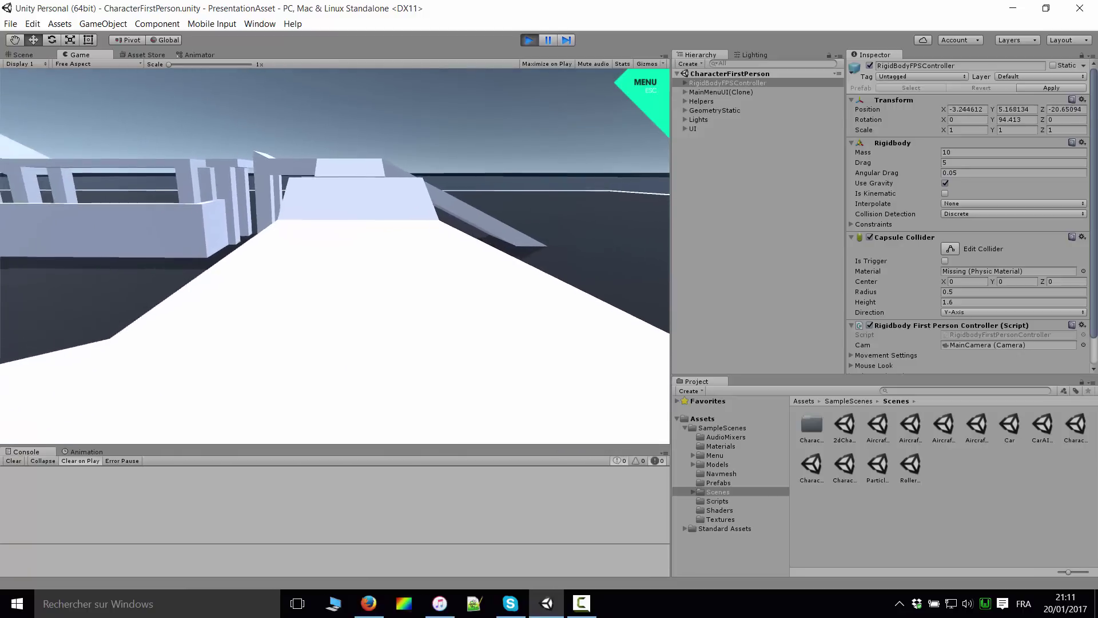
pyautogui.press('w')
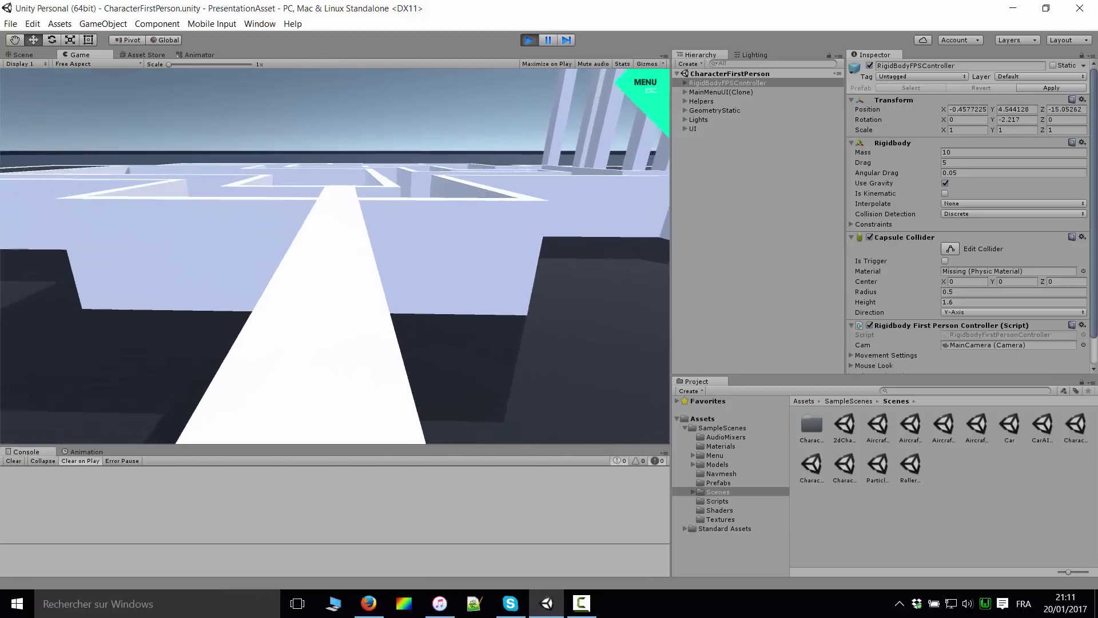
pyautogui.press('w')
pyautogui.press('space')
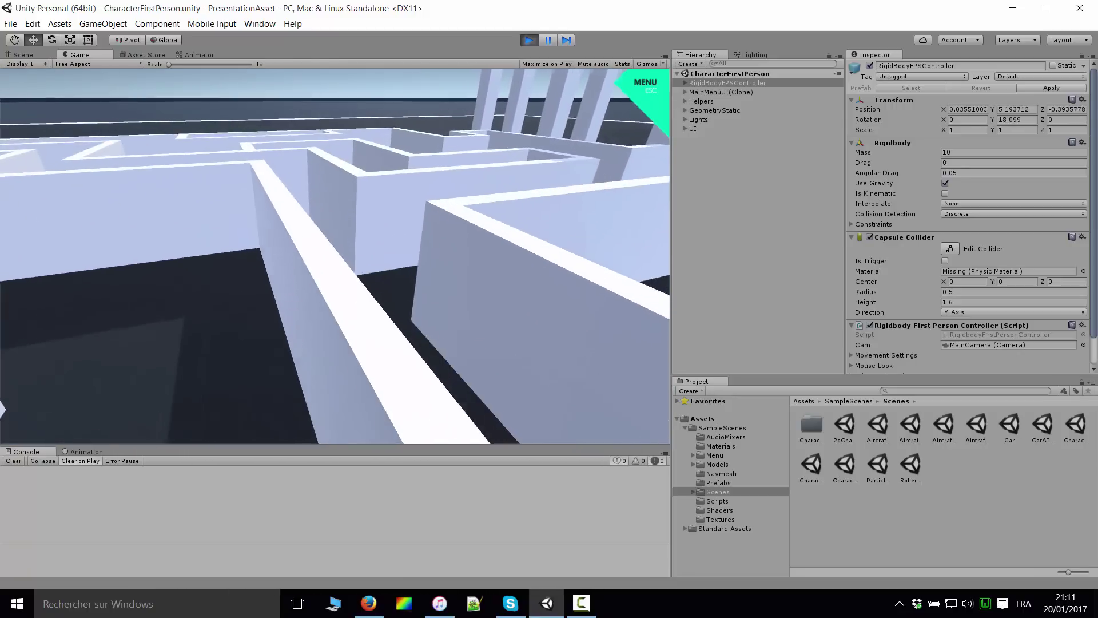
pyautogui.press('w')
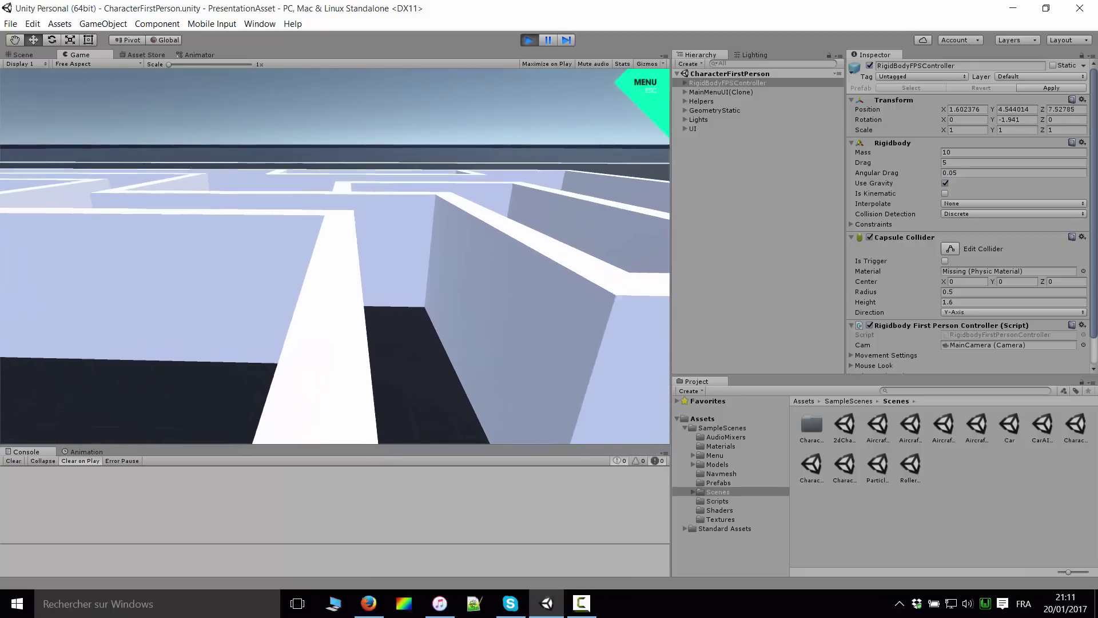
pyautogui.press('w')
pyautogui.press('space')
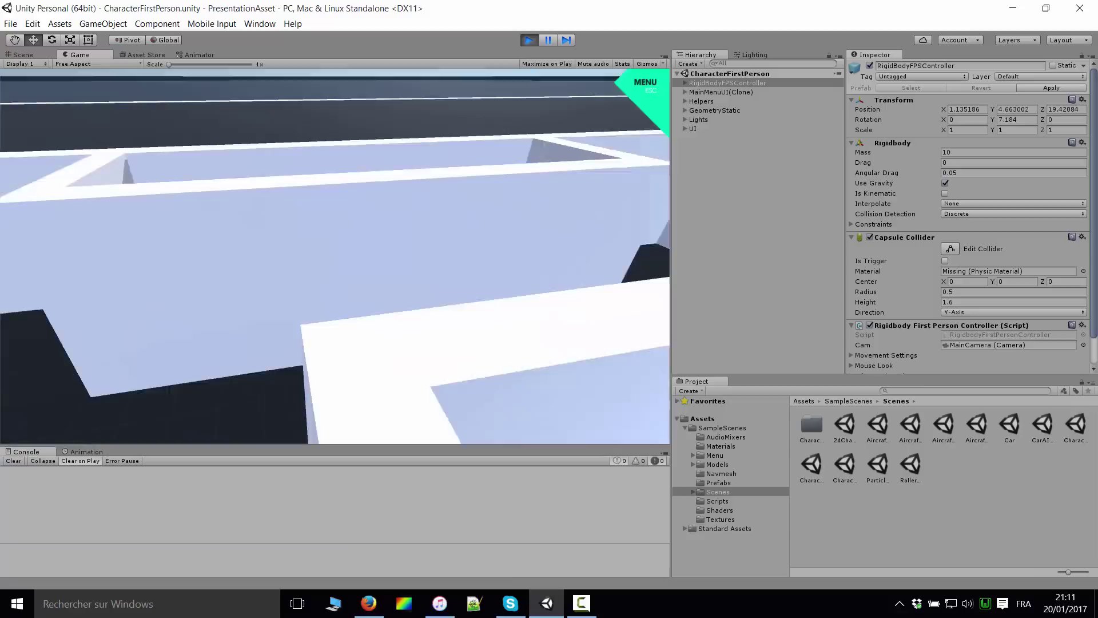
pyautogui.press('w')
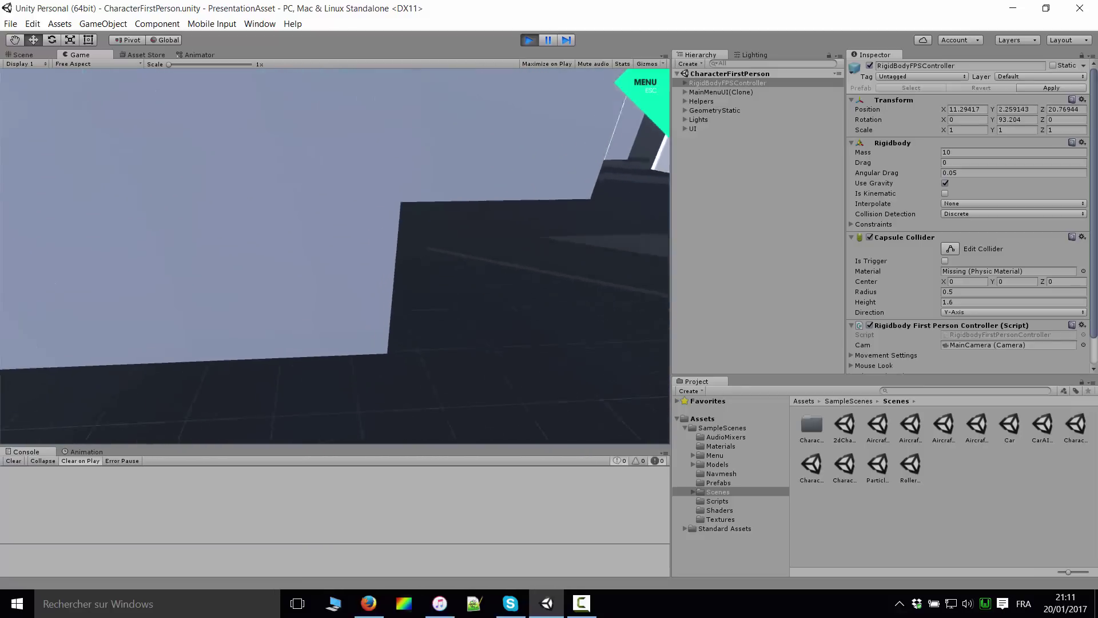
pyautogui.press('w')
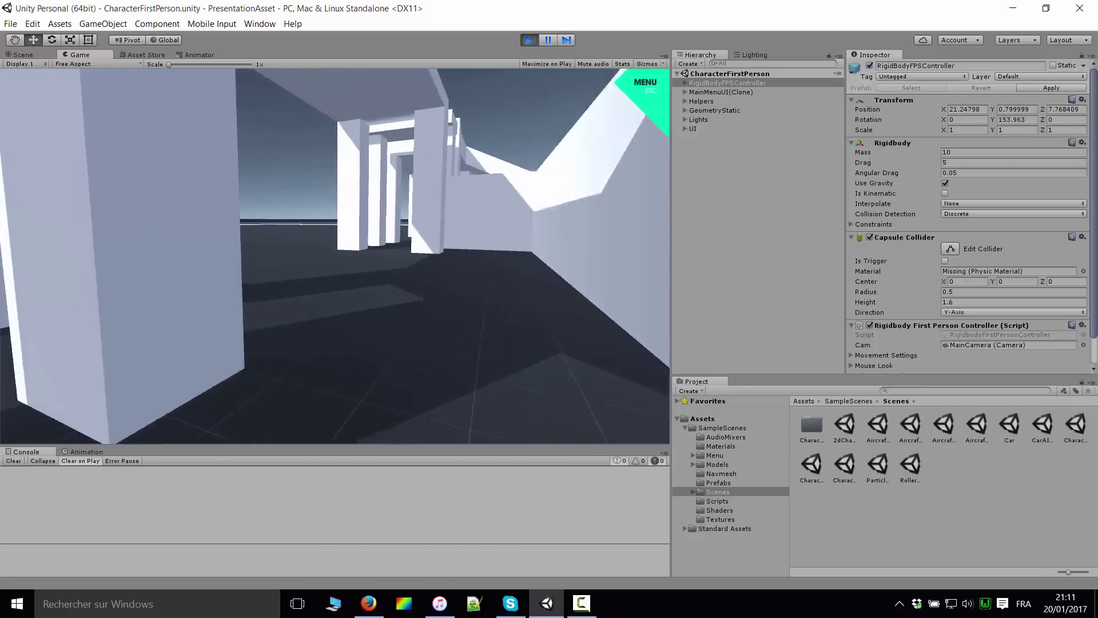
pyautogui.press('w')
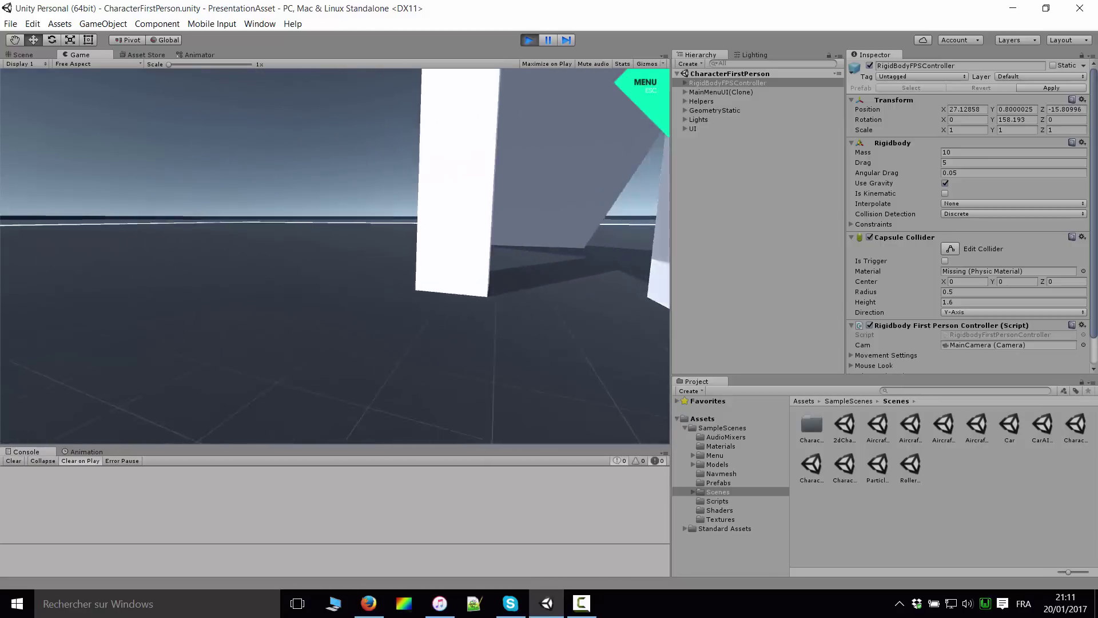
pyautogui.press('w')
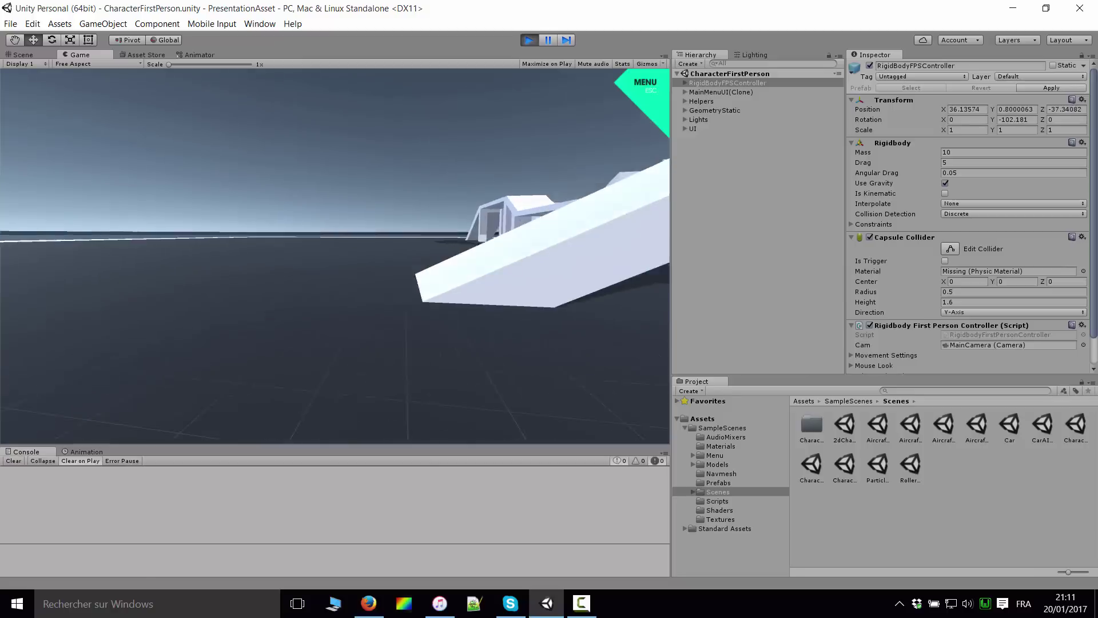
pyautogui.press('w')
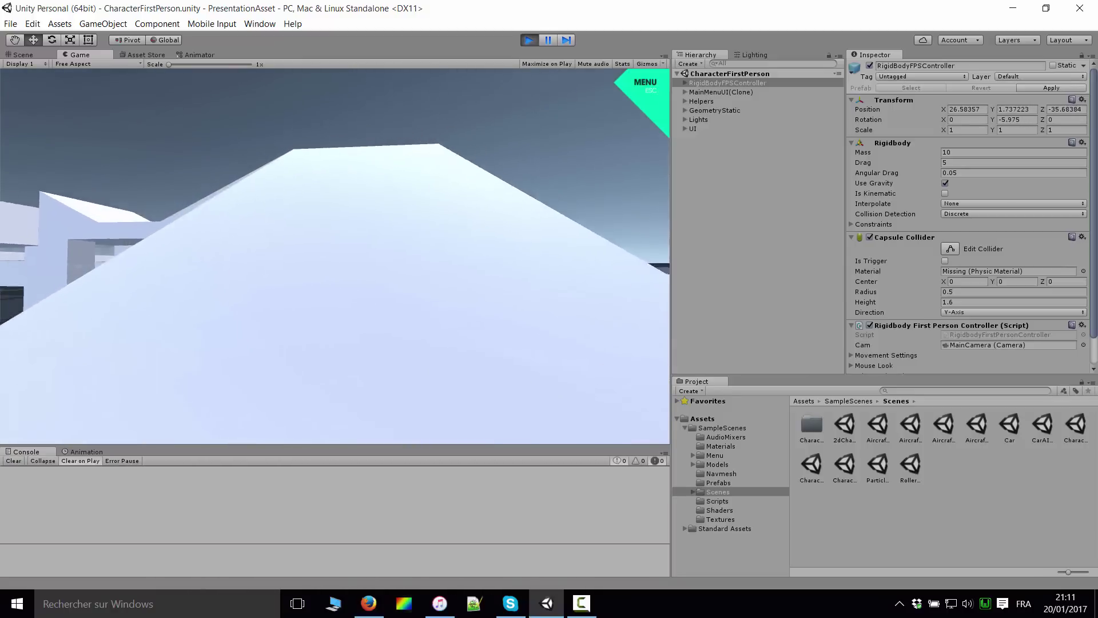
# Step down off the ramp, walk through the pillars and jump past them
pyautogui.press('w')
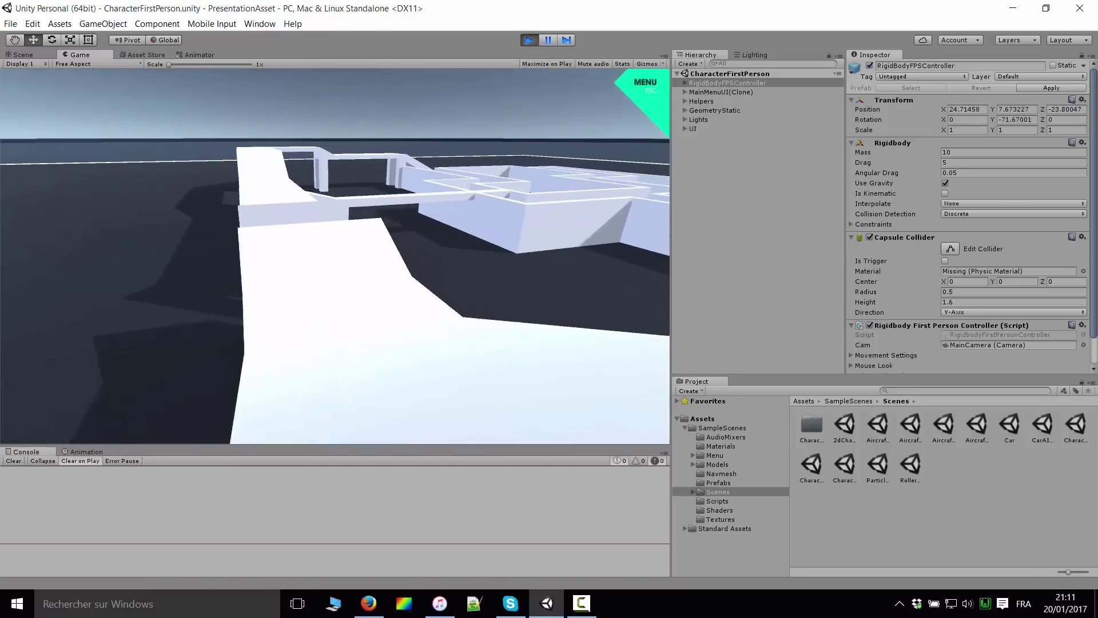
pyautogui.press('w')
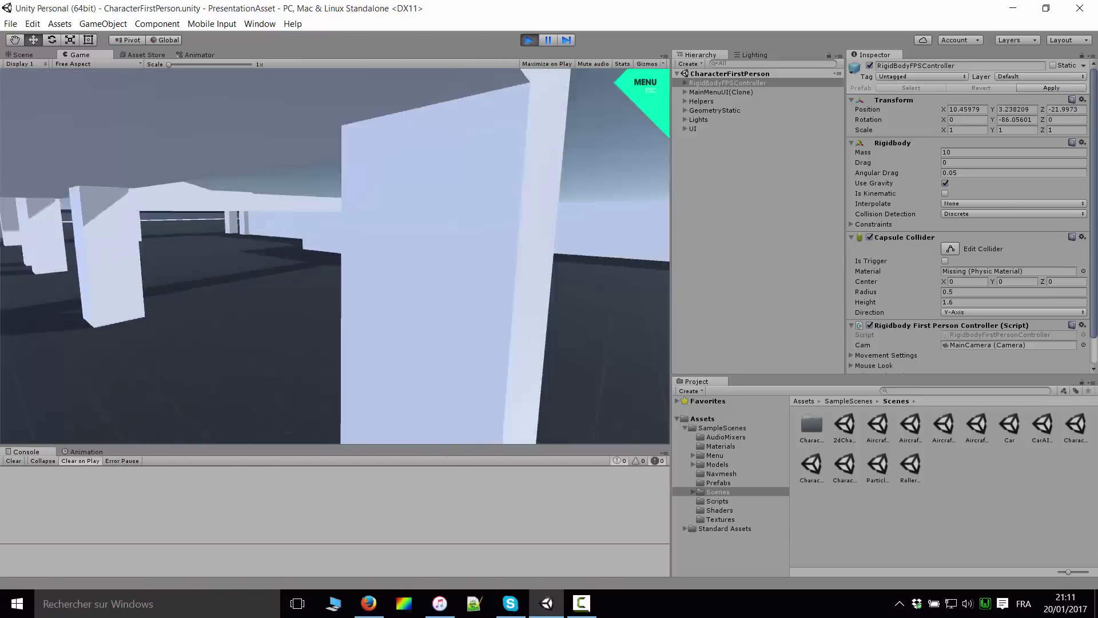
pyautogui.press('w')
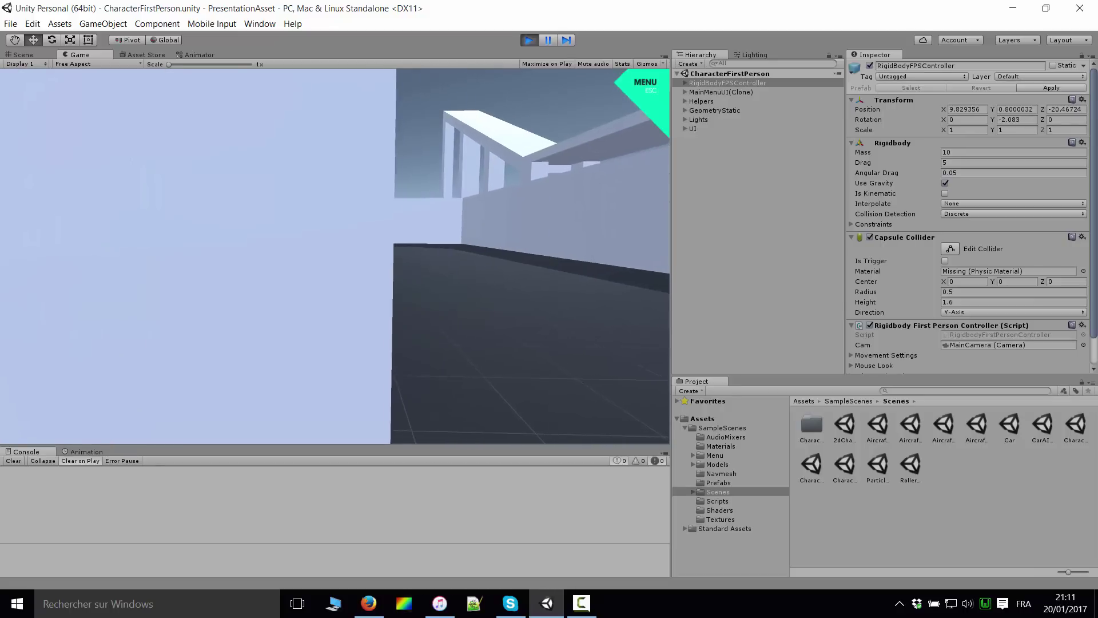
pyautogui.press('w')
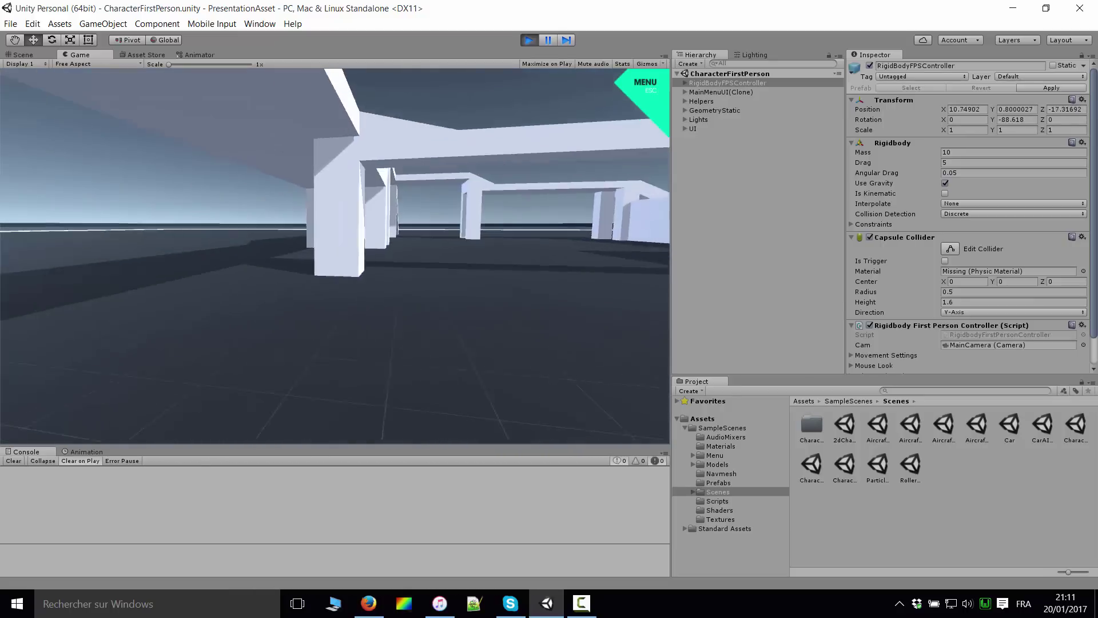
pyautogui.press('w')
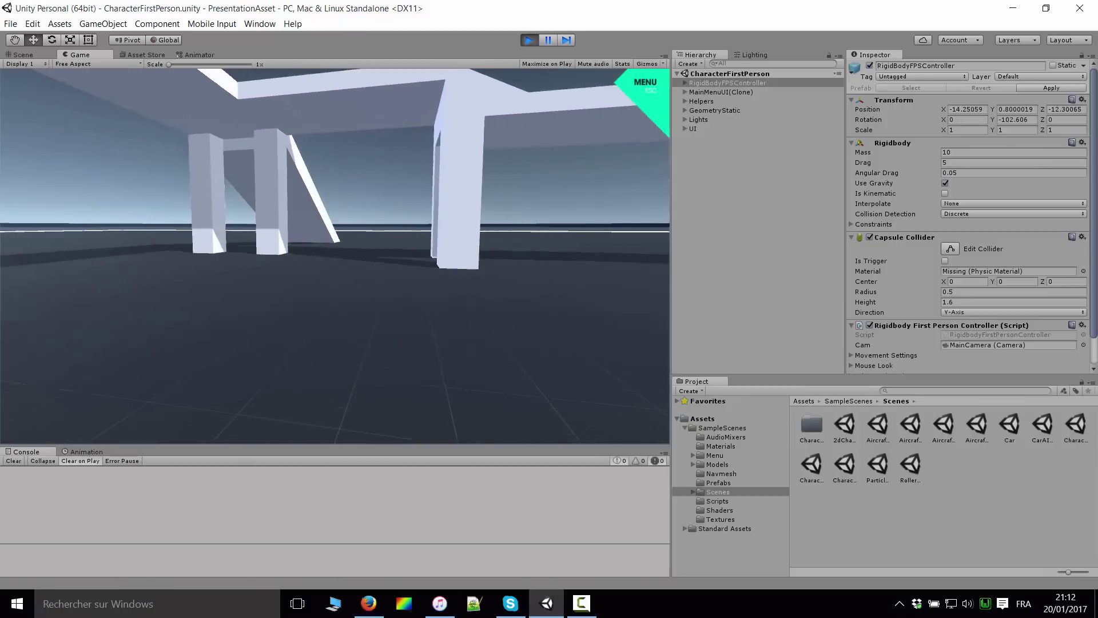
pyautogui.press('w')
pyautogui.press('space')
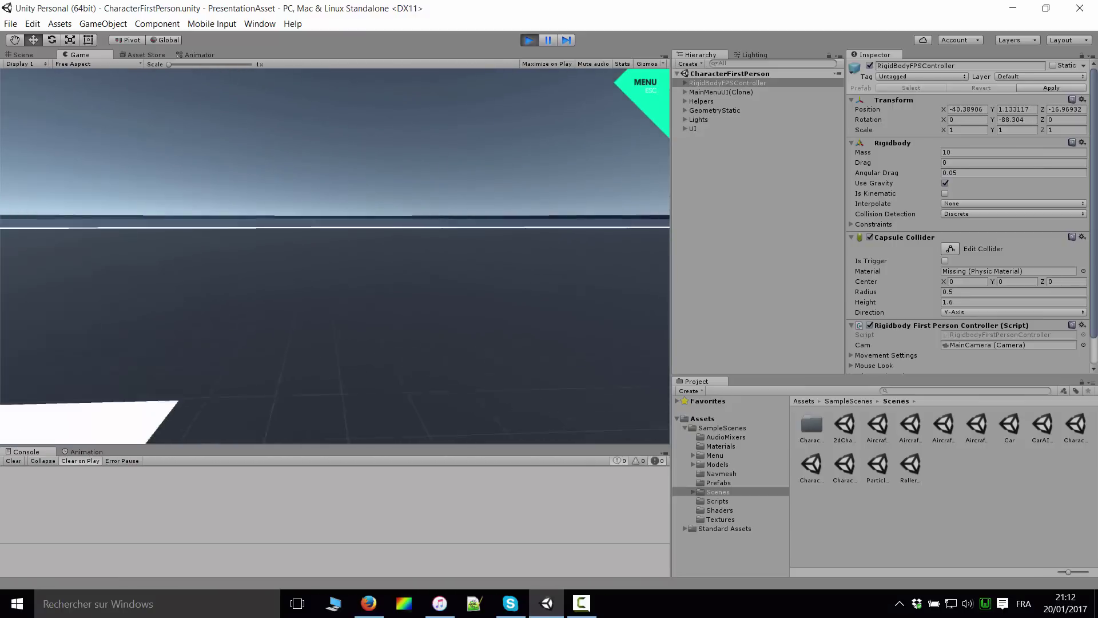
pyautogui.press('w')
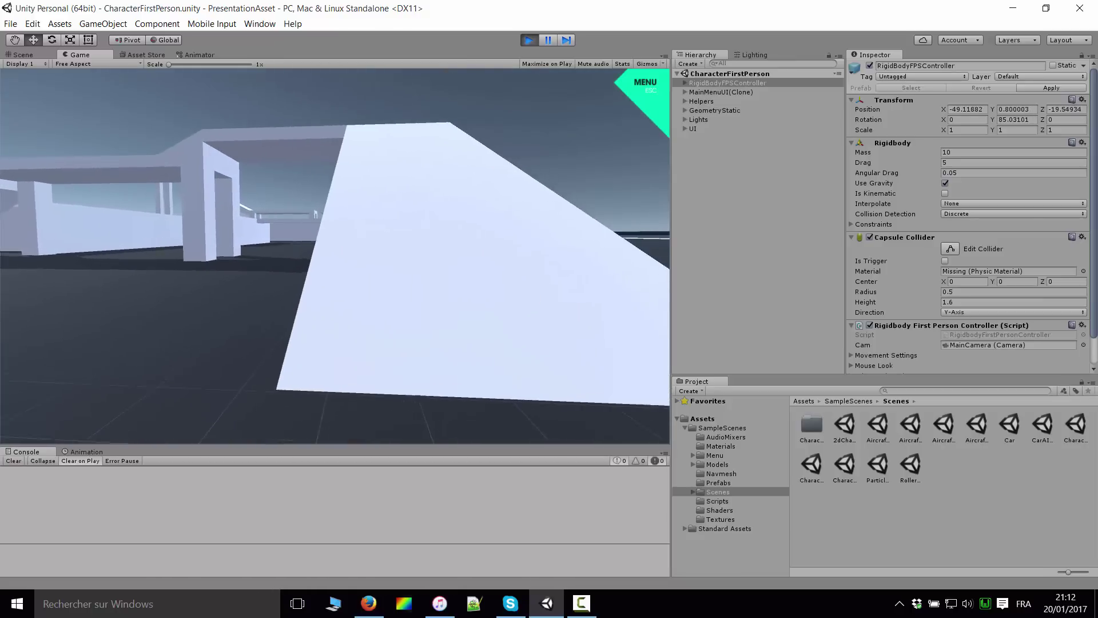
# Climb the ramp and walk the upper walkway overlooking the maze and stairs
pyautogui.press('w')
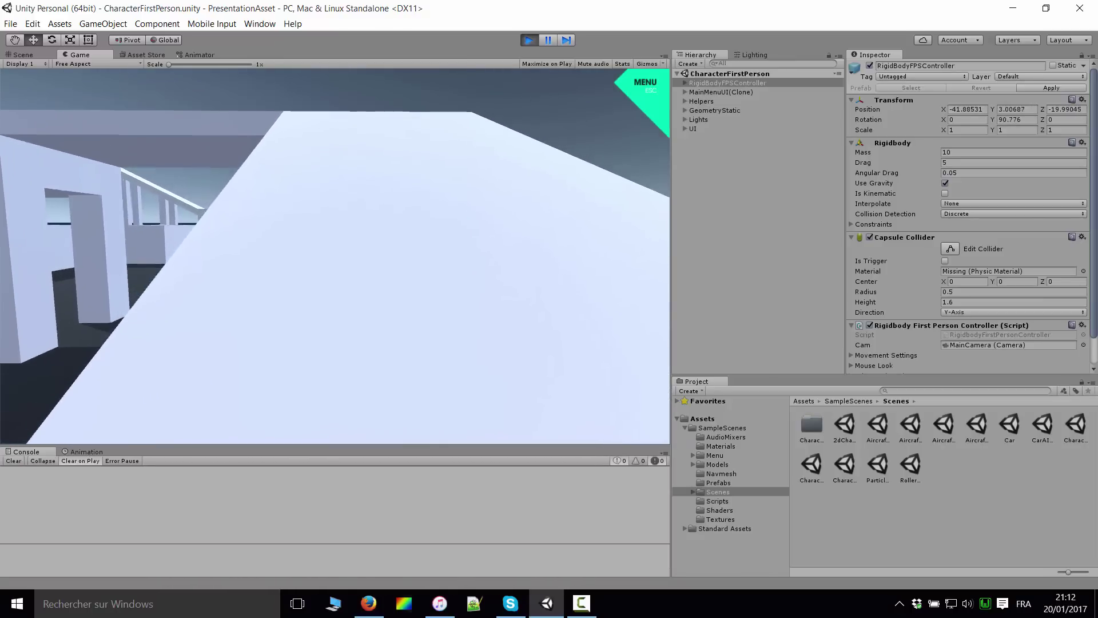
pyautogui.press('w')
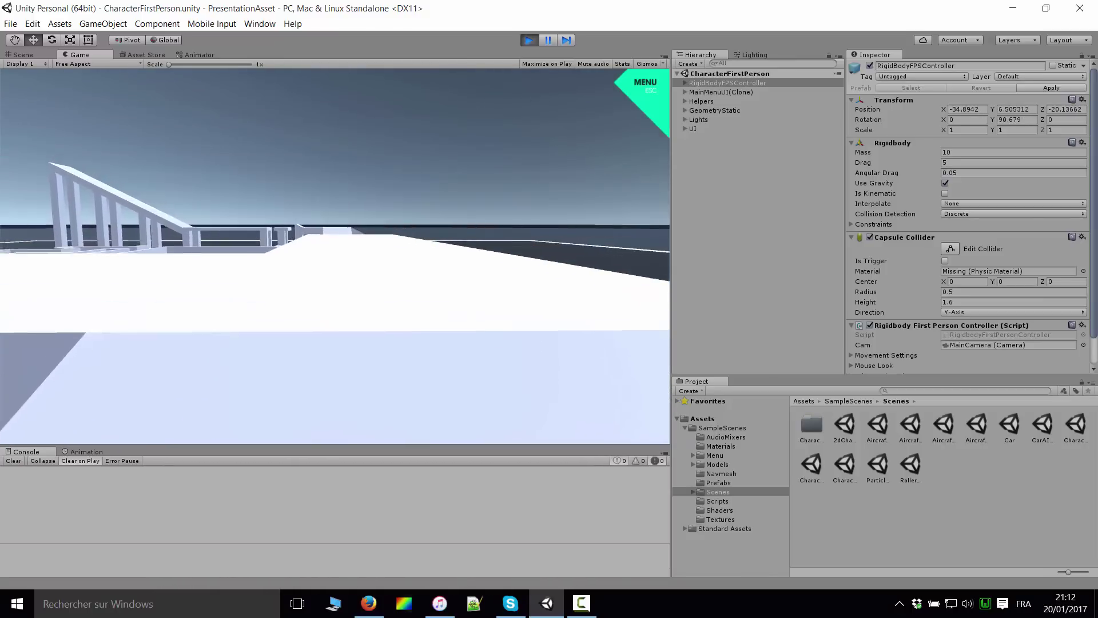
pyautogui.press('w')
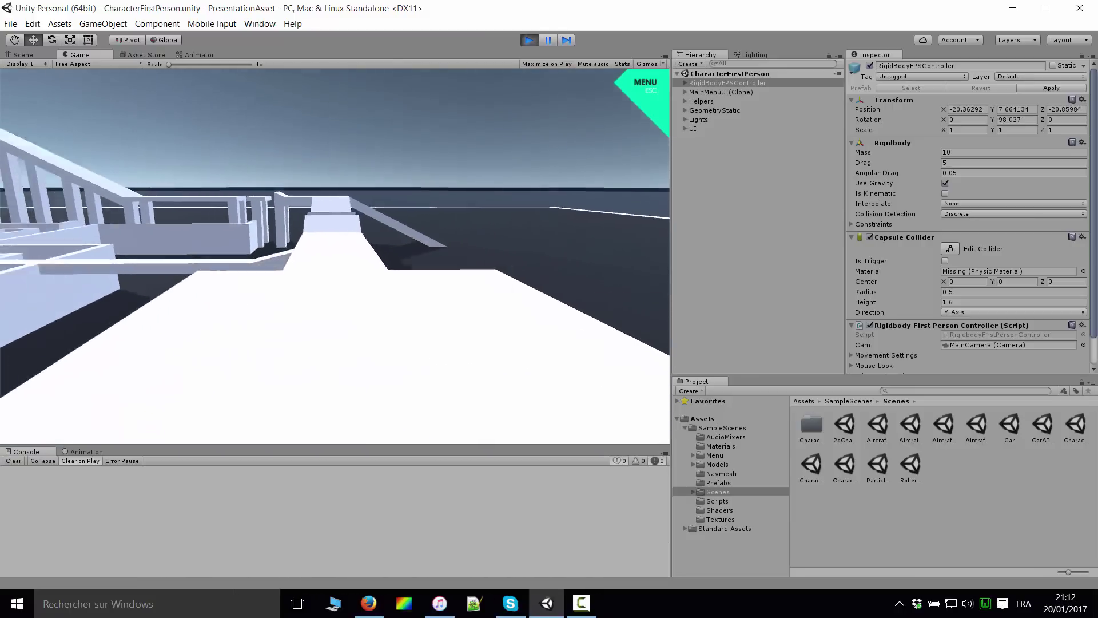
pyautogui.press('w')
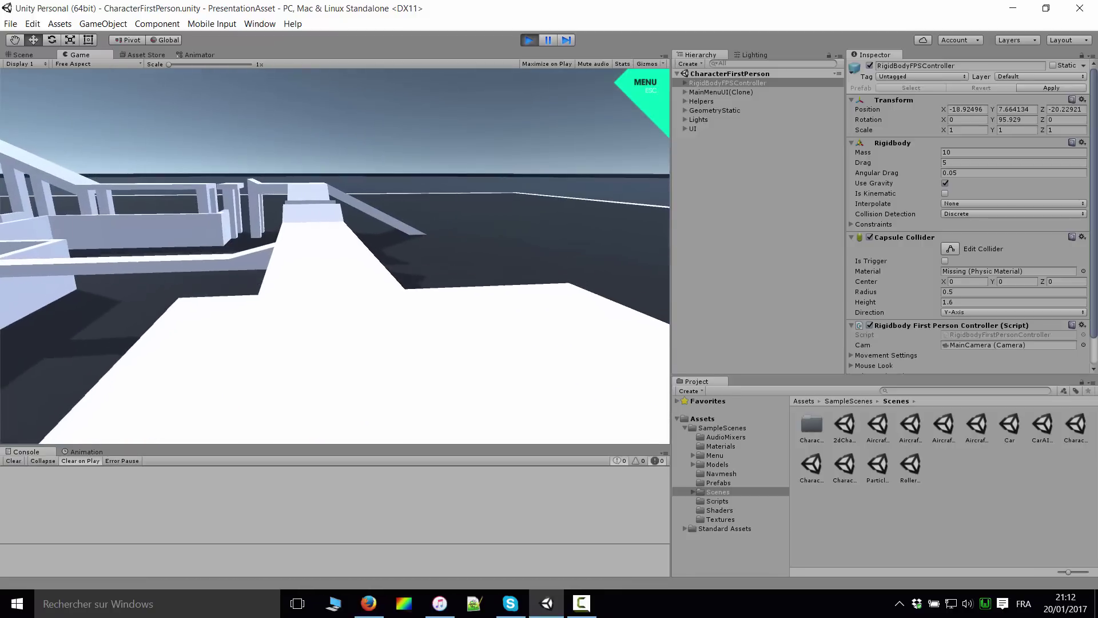
pyautogui.press('w')
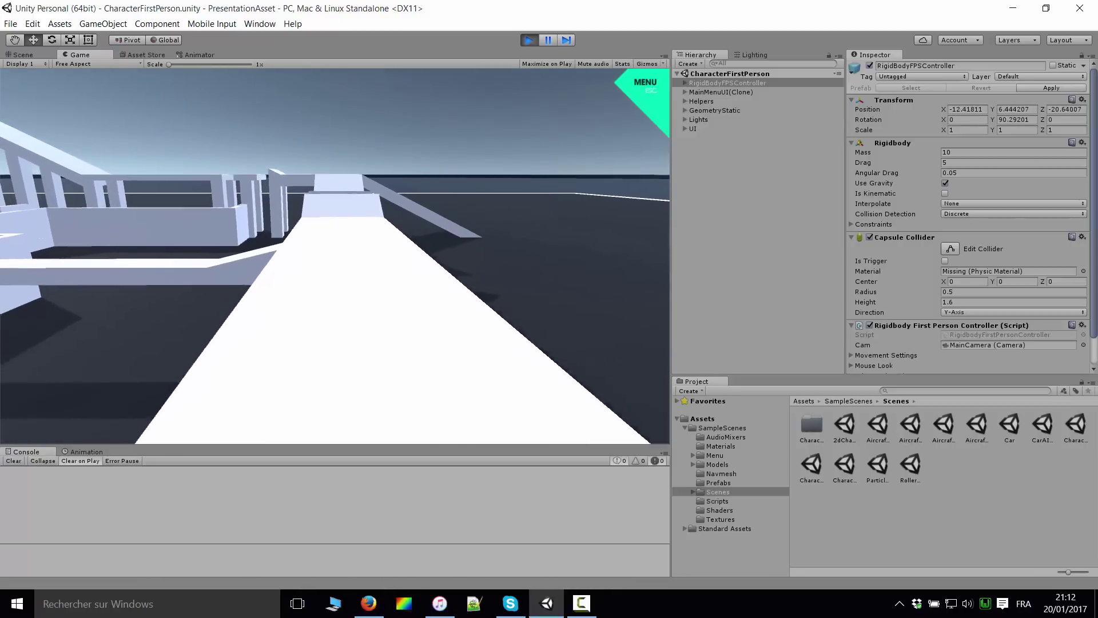
pyautogui.press('w')
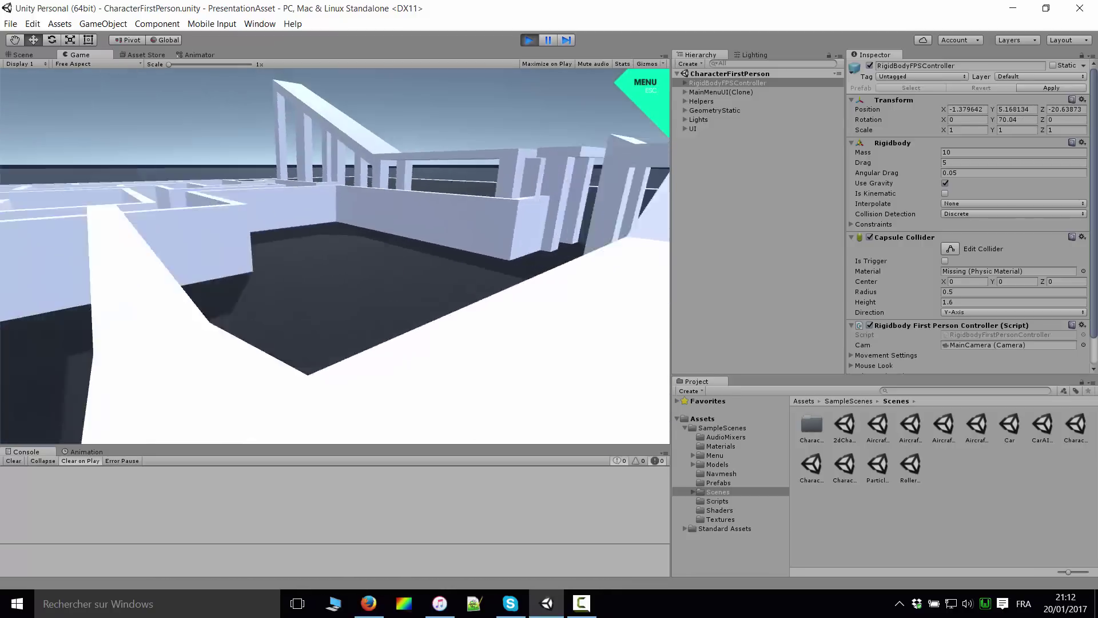
pyautogui.press('w')
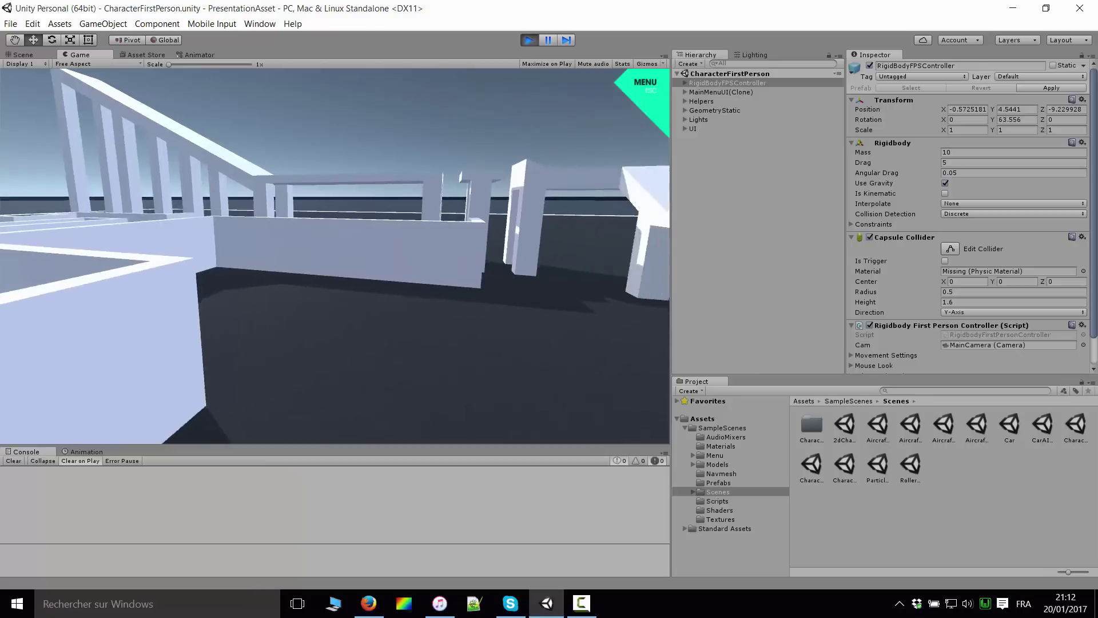
pyautogui.press('w')
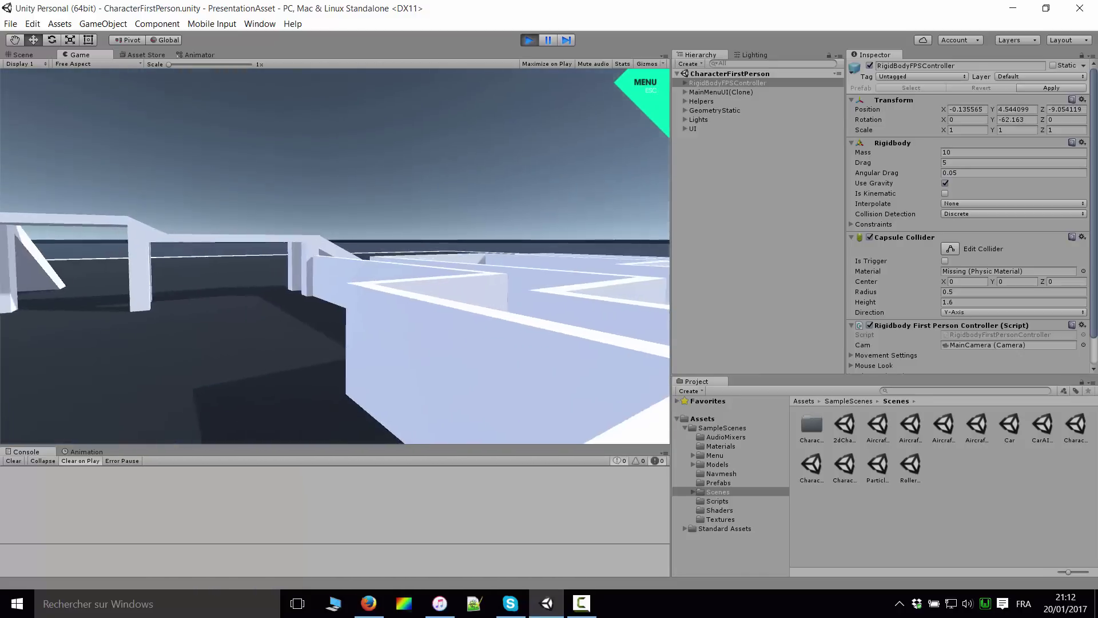
pyautogui.press('w')
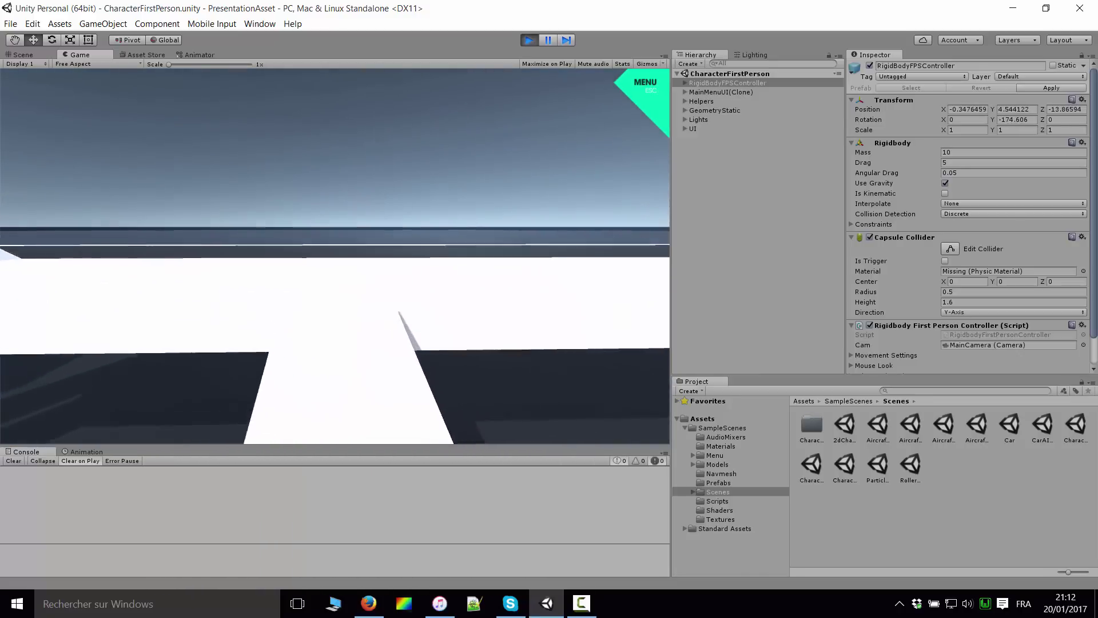
# Descend, jump onto the maze rooftop, return to ground, and bring up the Sample Assets menu
pyautogui.press('w')
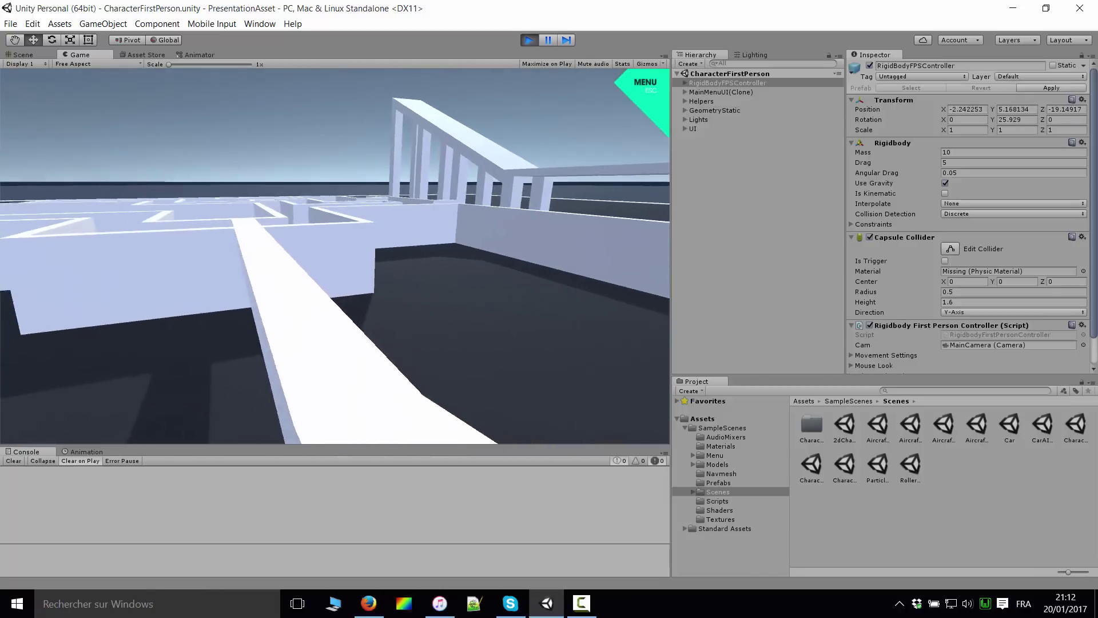
pyautogui.press('w')
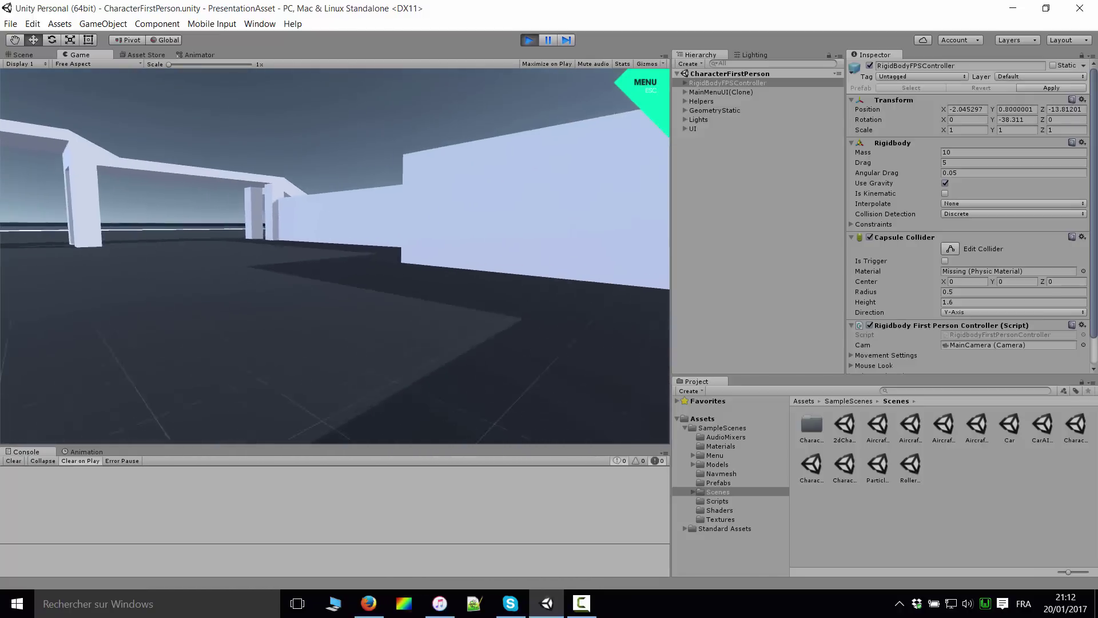
pyautogui.press('w')
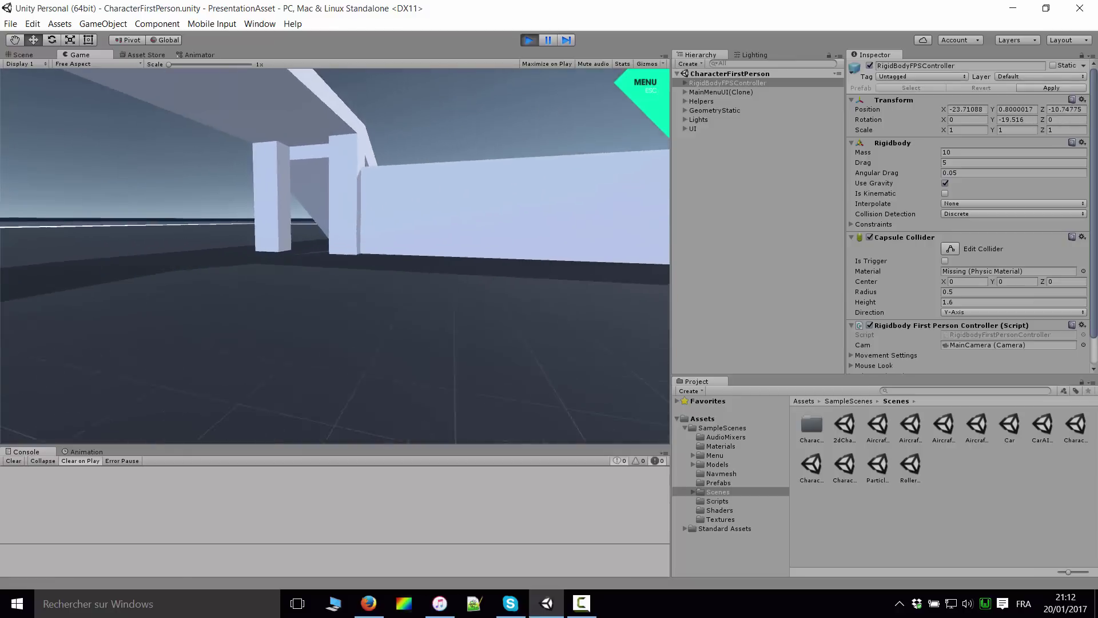
pyautogui.press('w')
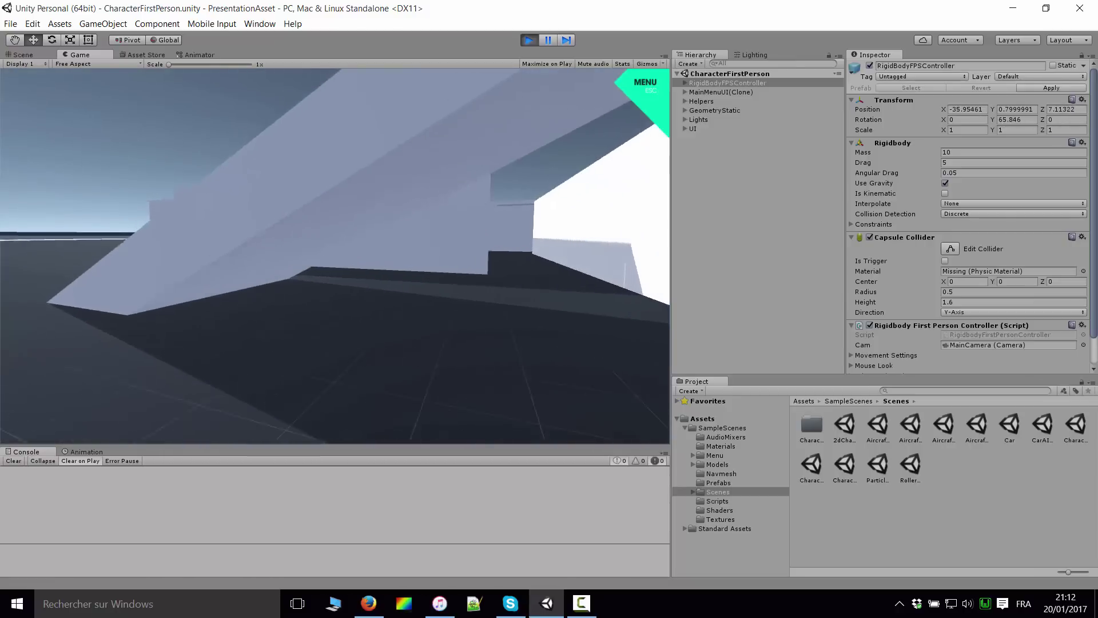
pyautogui.press('w')
pyautogui.press('space')
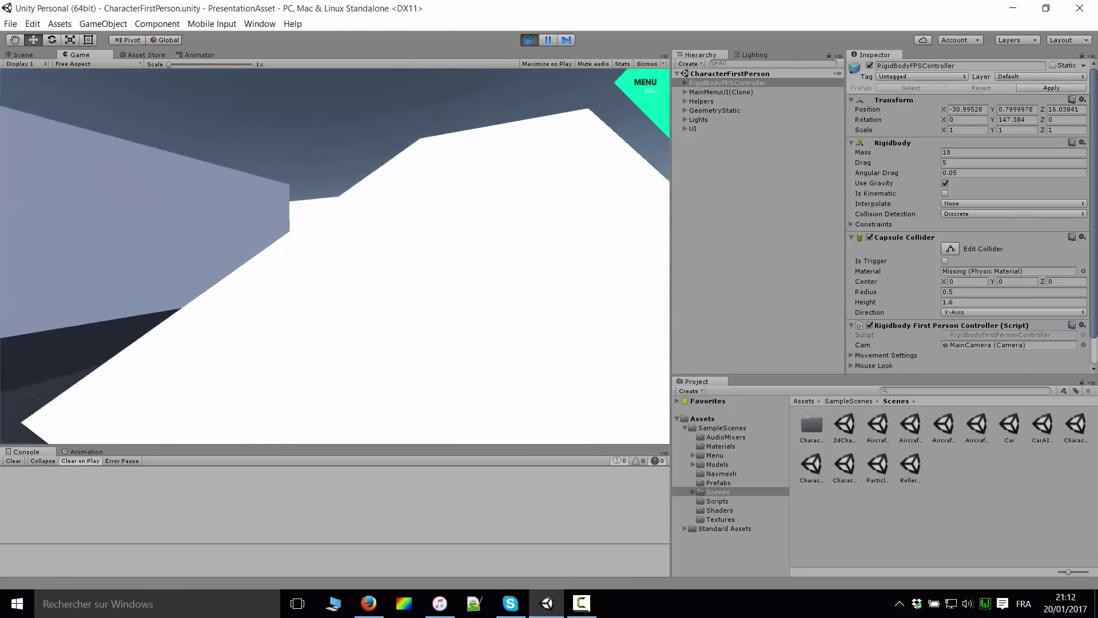
pyautogui.press('w')
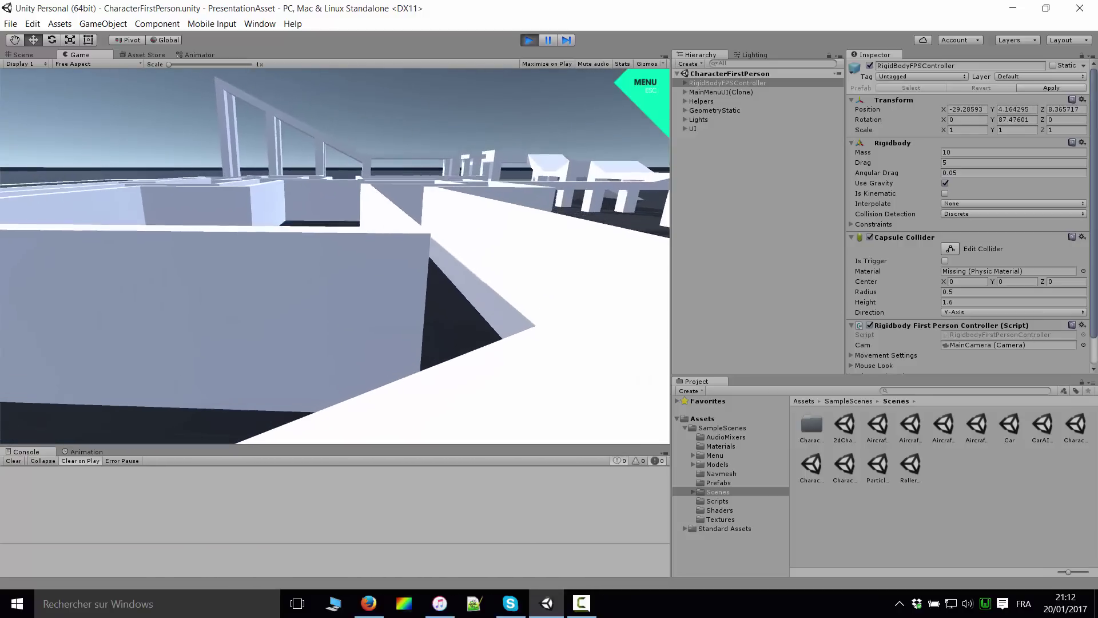
pyautogui.press('w')
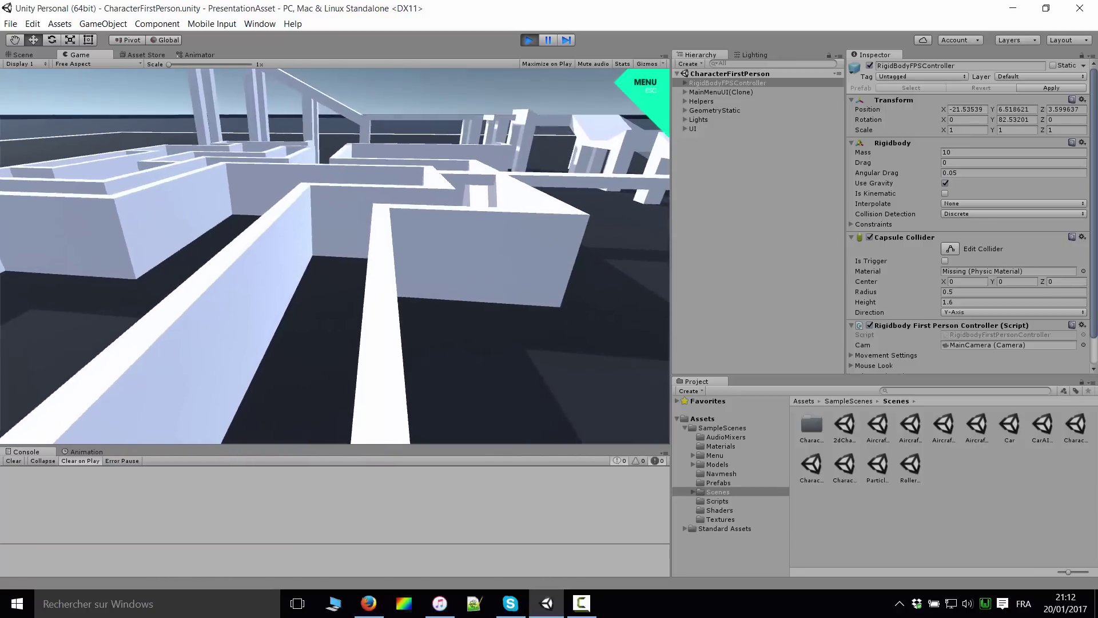
pyautogui.press('w')
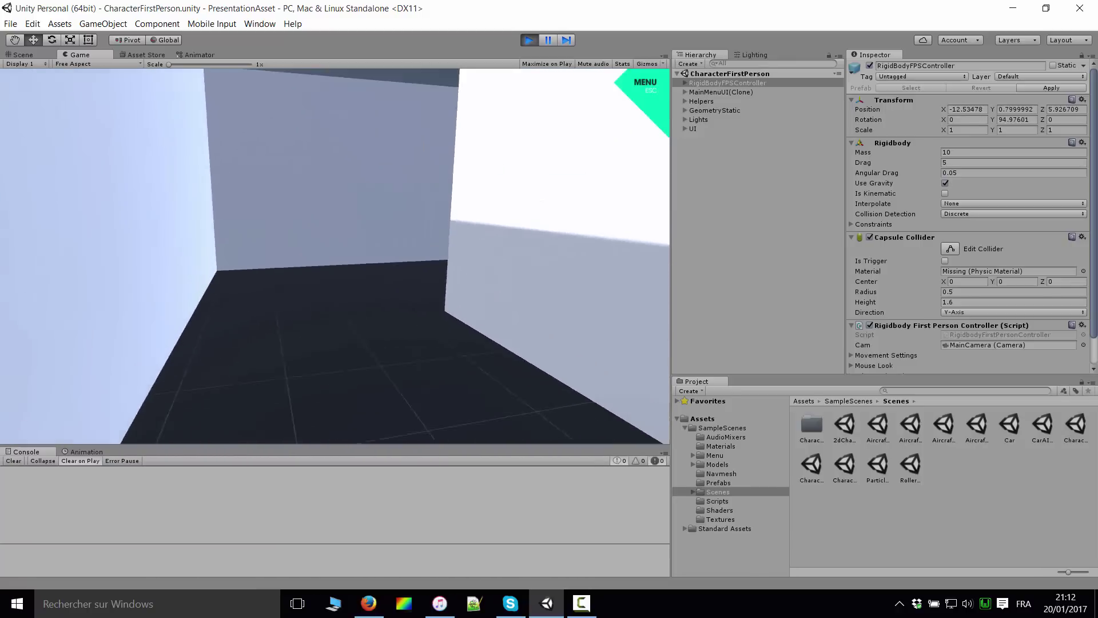
pyautogui.press('w')
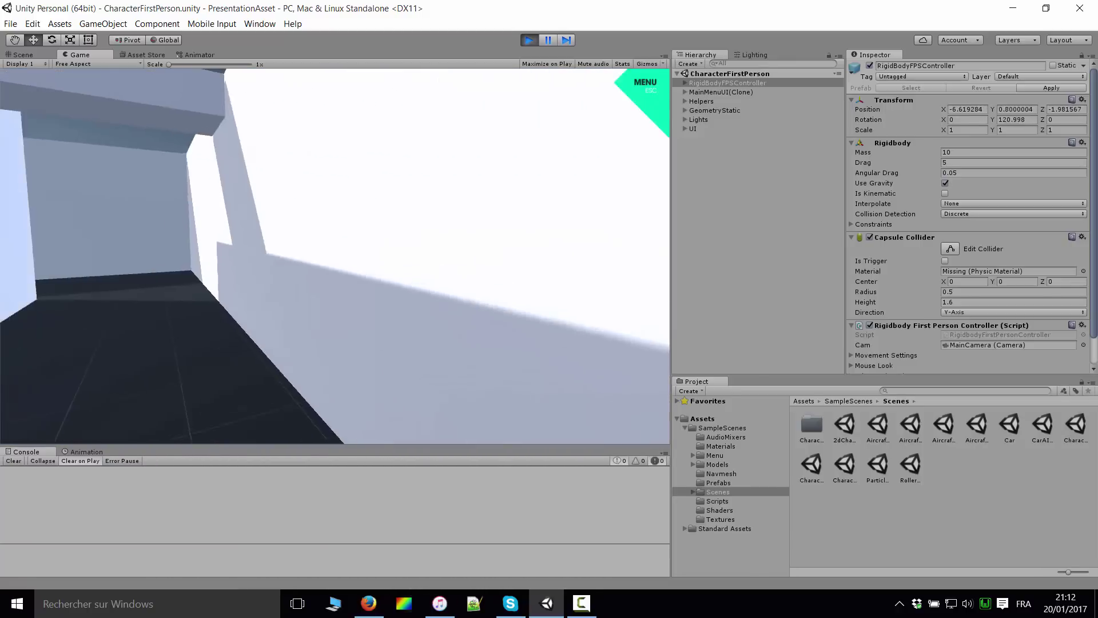
pyautogui.press('w')
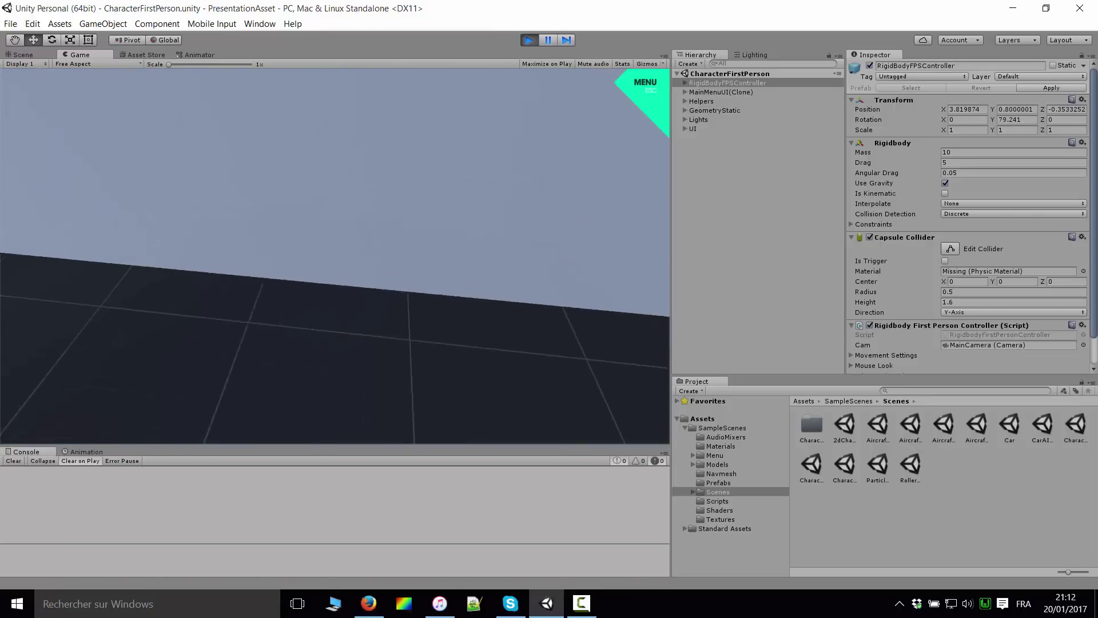
pyautogui.press('Escape')
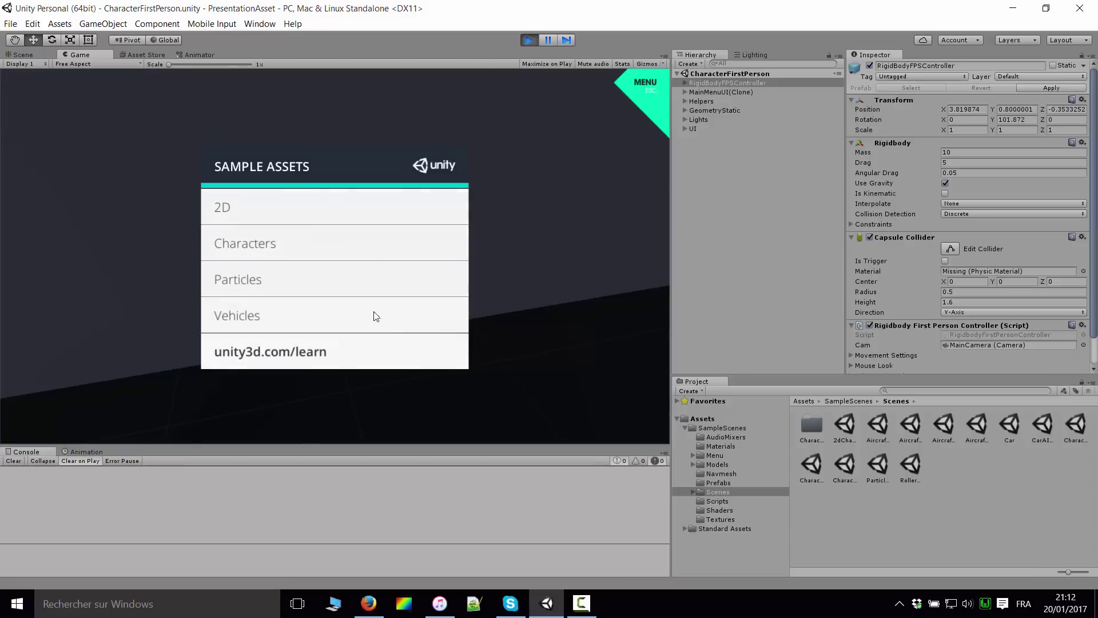
# Stop Play mode and frame the RigidBodyFPSController in the Scene view
pyautogui.click(529, 40)
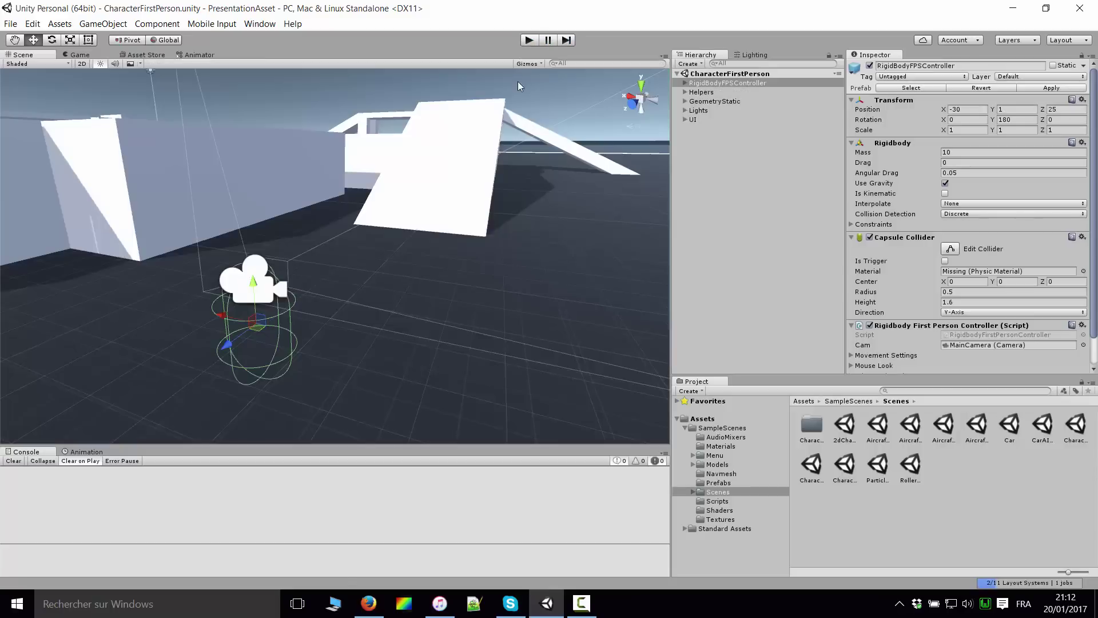
pyautogui.doubleClick(720, 83)
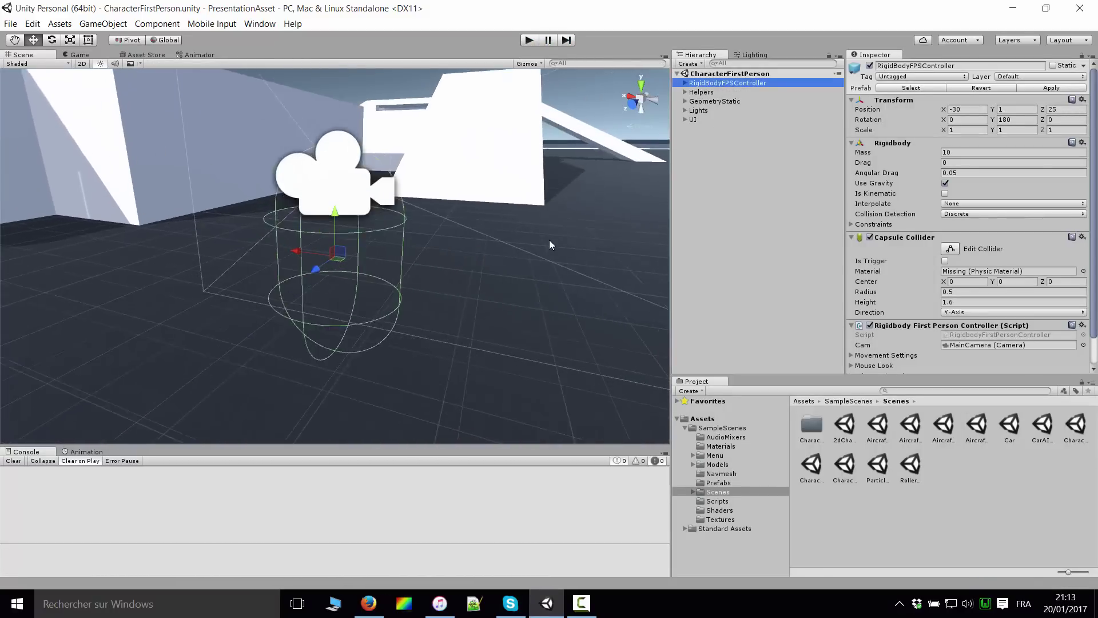
pyautogui.moveTo(549, 239); pyautogui.dragTo(308, 140, button='right')
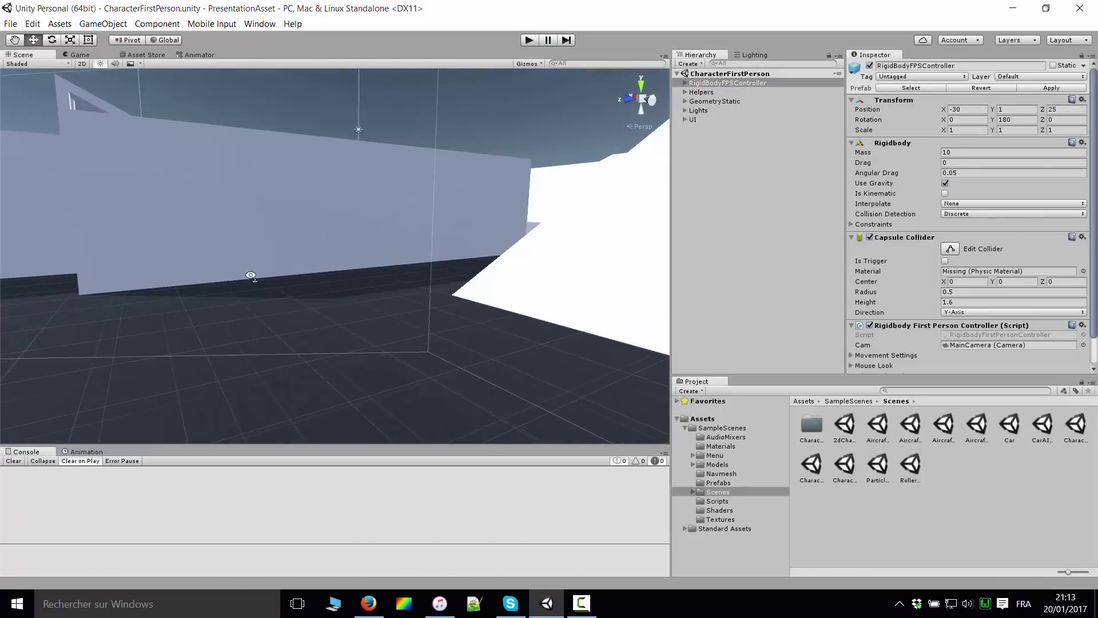
pyautogui.moveTo(250, 275); pyautogui.dragTo(398, 270, button='right')
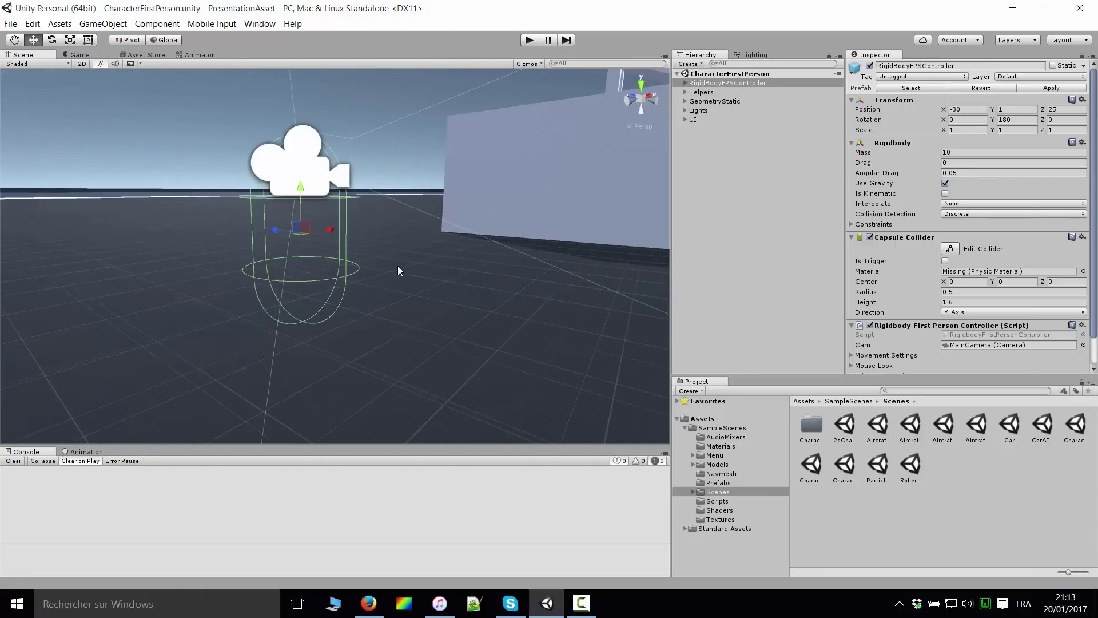
pyautogui.press('f')
# Orbit around the controller and select the CharacterThirdPerson scene in the Scenes folder
pyautogui.scroll(-2, 934, 237)
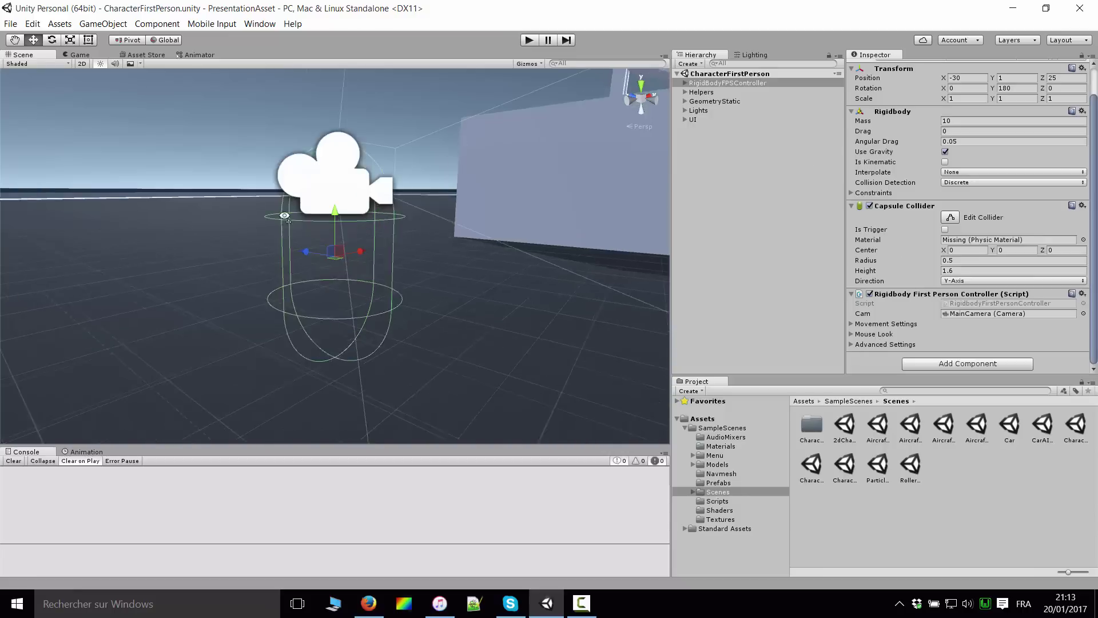
pyautogui.keyDown('alt'); pyautogui.moveTo(516, 243); pyautogui.dragTo(372, 231); pyautogui.keyUp('alt')
pyautogui.scroll(5, 557, 162)
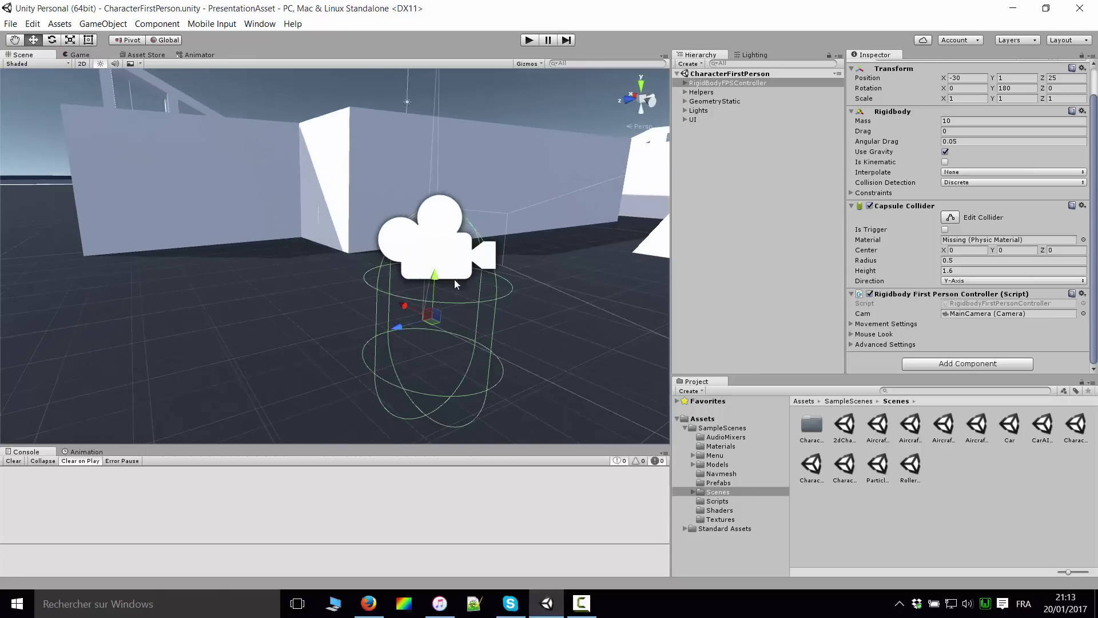
pyautogui.scroll(-4, 446, 289)
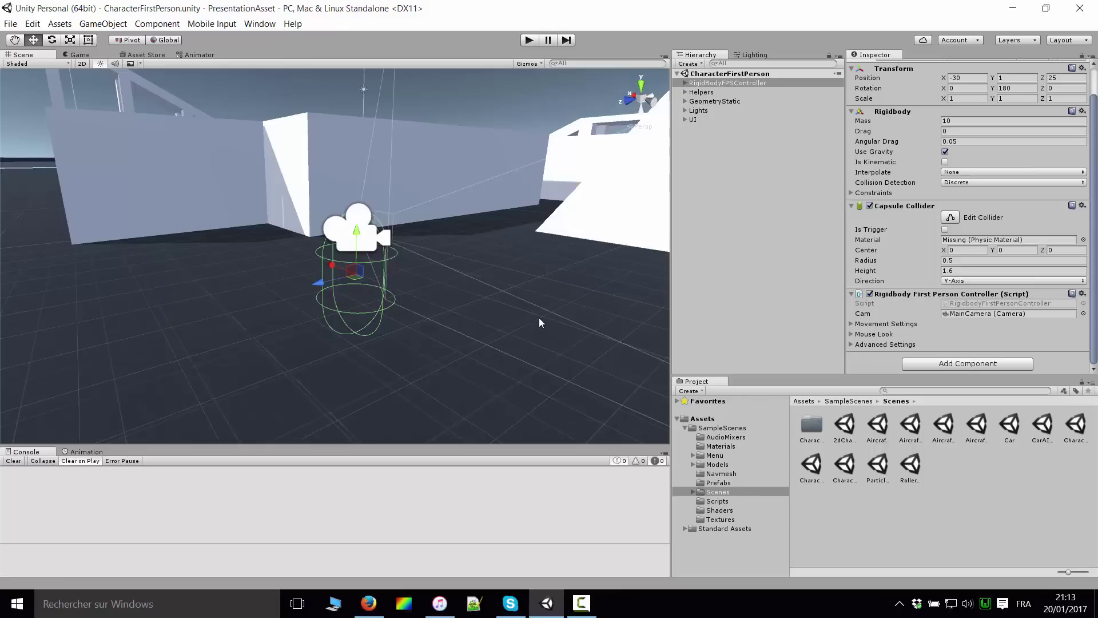
pyautogui.click(719, 493)
# Open the CharacterThirdPerson.unity scene from the Project panel
pyautogui.click(811, 464)
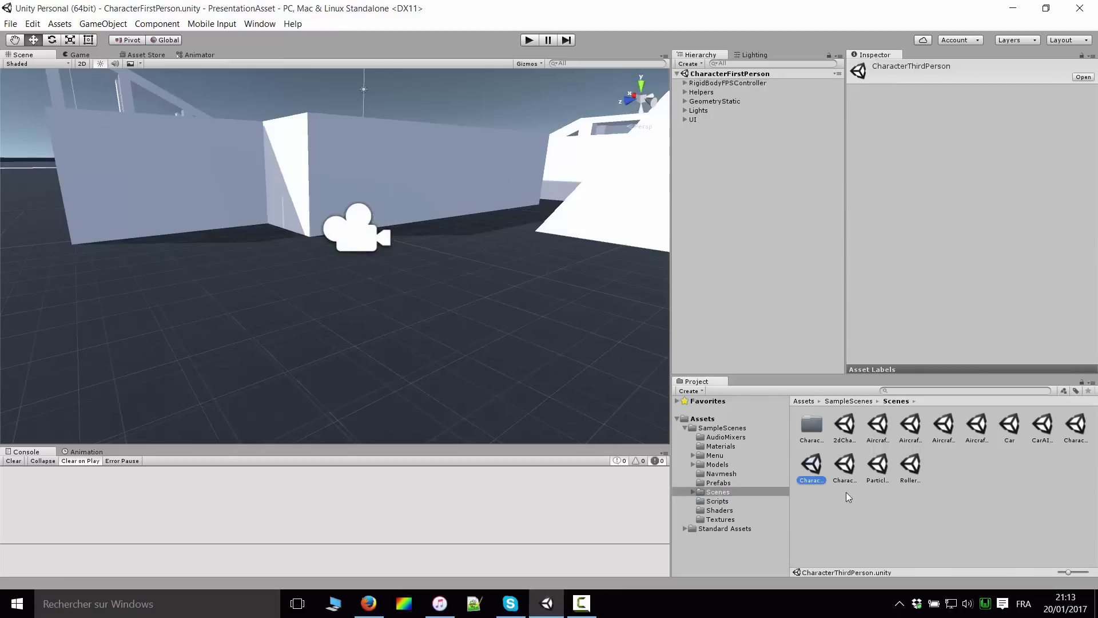
pyautogui.doubleClick(812, 466)
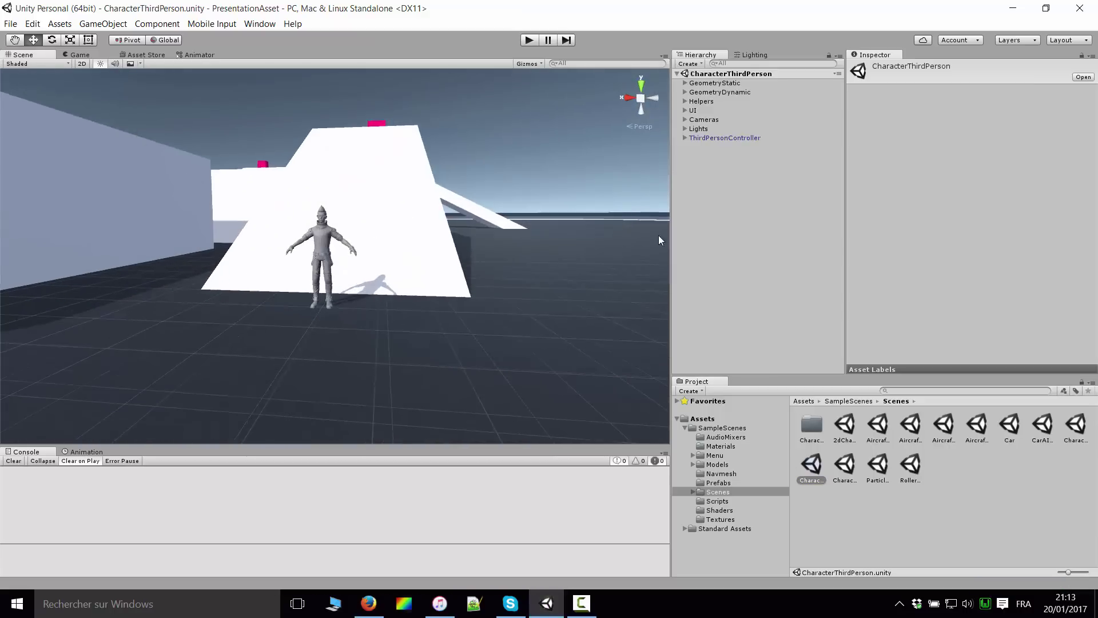
pyautogui.moveTo(576, 262); pyautogui.dragTo(657, 235, button='right')
# Frame the ThirdPersonController in the Scene view and start Play mode
pyautogui.click(289, 204)
pyautogui.press('f')
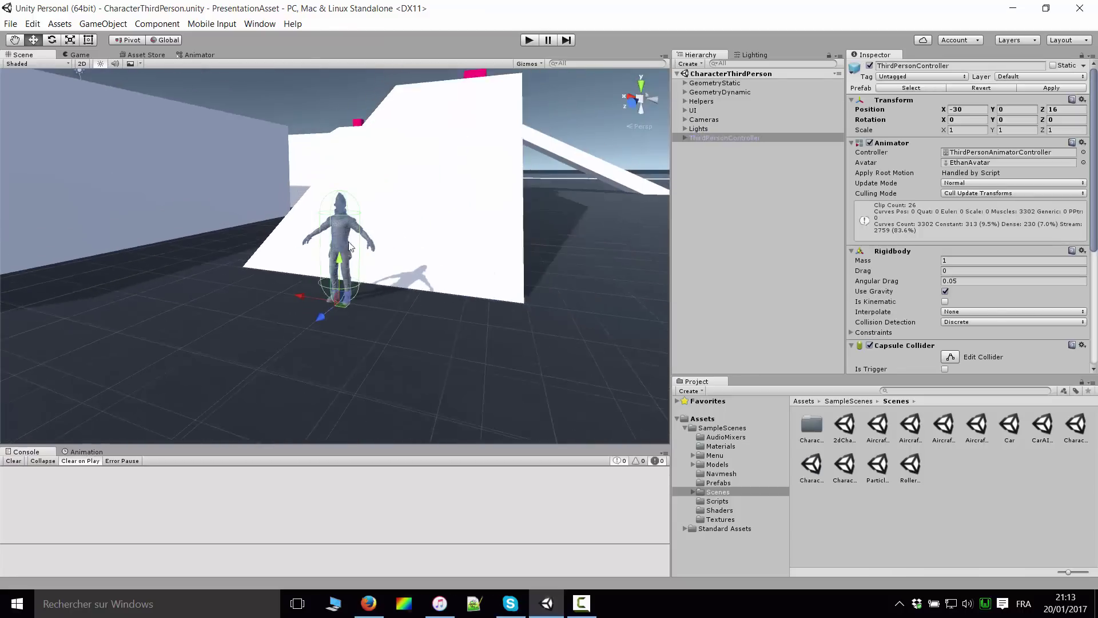
pyautogui.scroll(3, 413, 240)
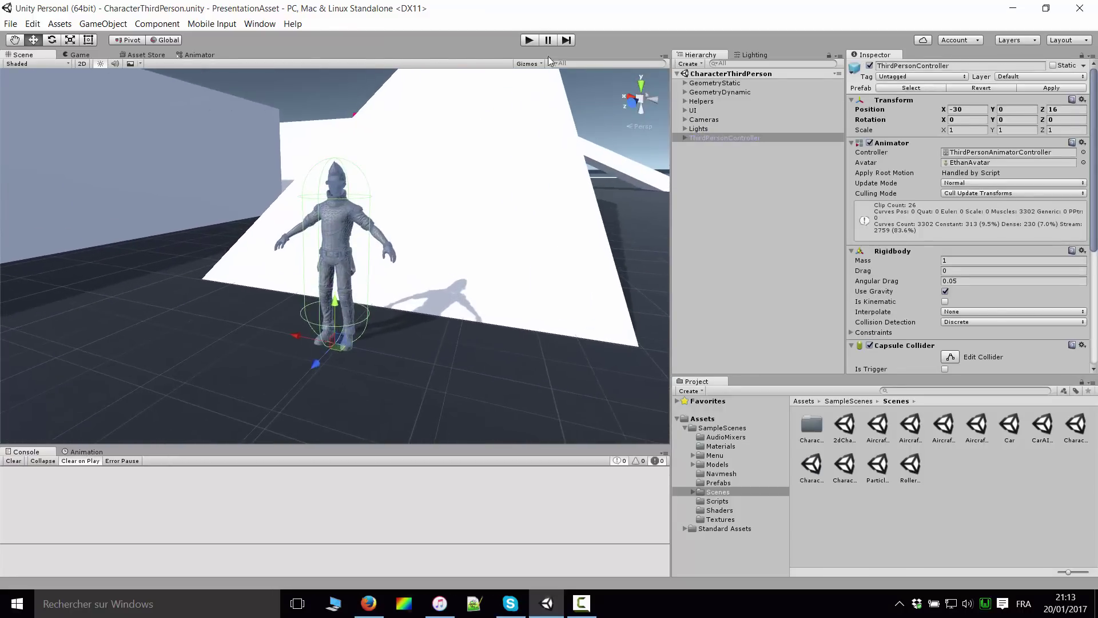
pyautogui.click(528, 41)
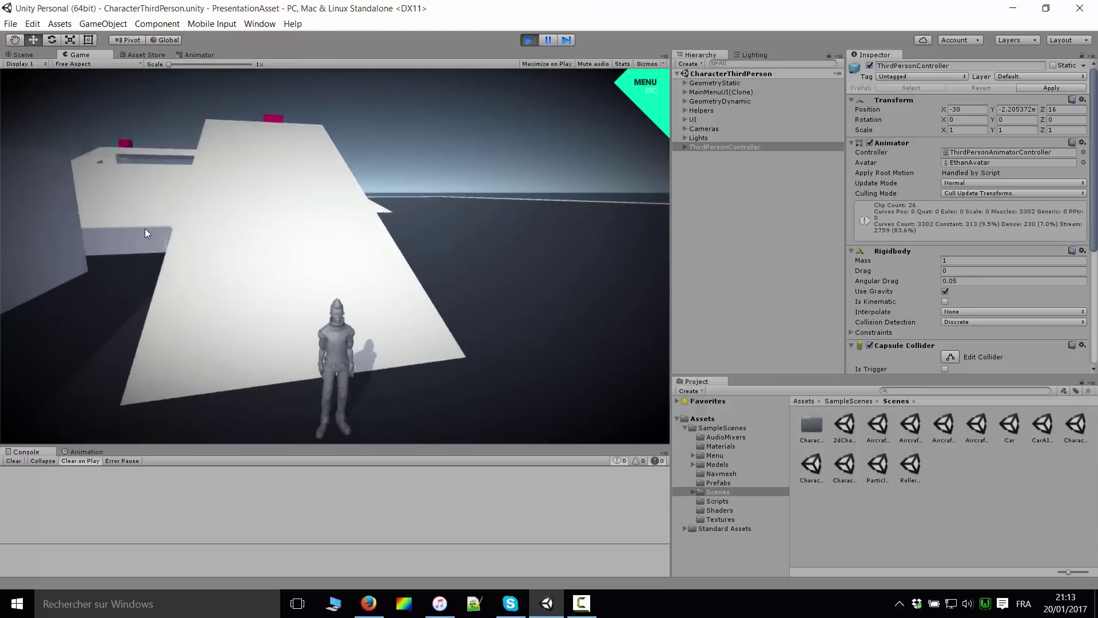
# Walk Ethan forward up the white ramp onto the raised platform
pyautogui.press('w')
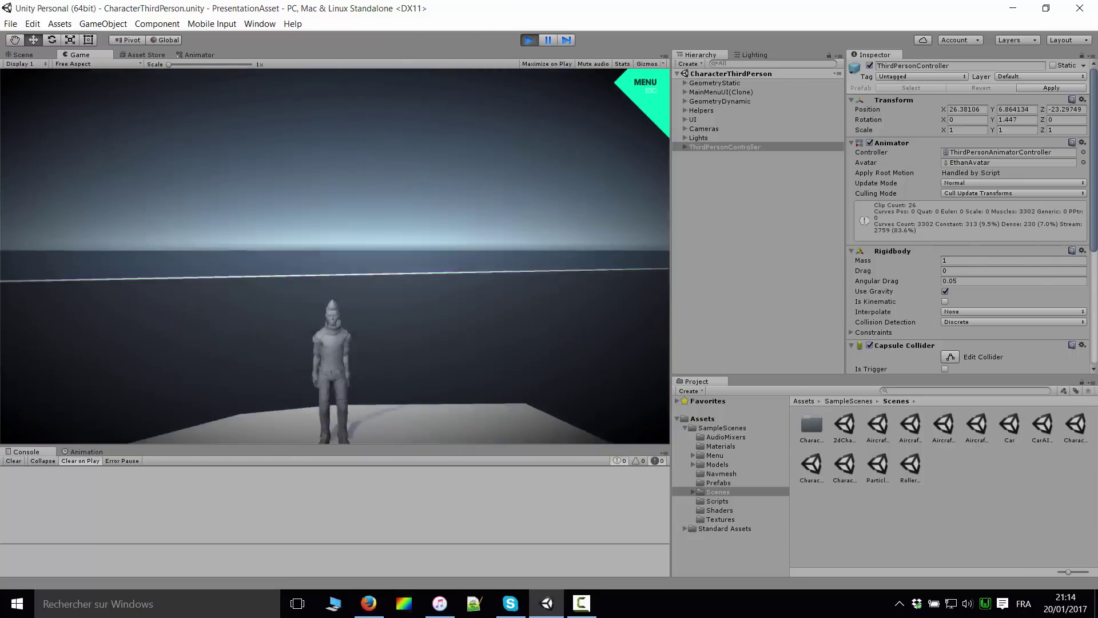
# Stop Play mode and scroll through the ThirdPersonController's Inspector components
pyautogui.hotkey('ctrl', 'p')
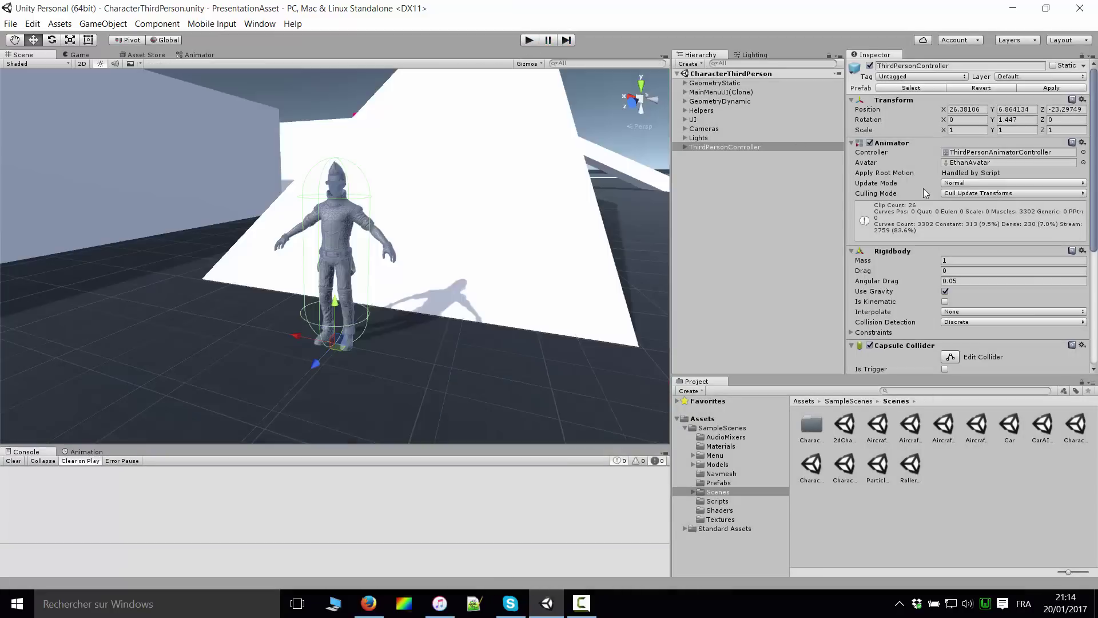
pyautogui.scroll(-1, 923, 188)
pyautogui.scroll(-1, 928, 191)
pyautogui.scroll(-5, 915, 172)
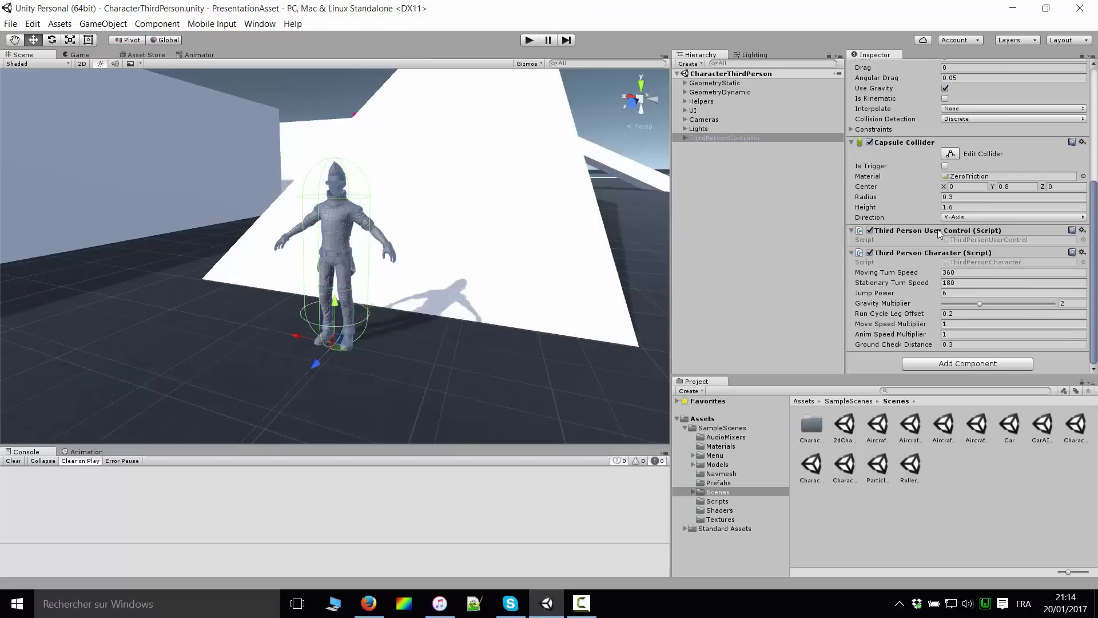
pyautogui.scroll(5, 946, 217)
pyautogui.scroll(-4, 957, 200)
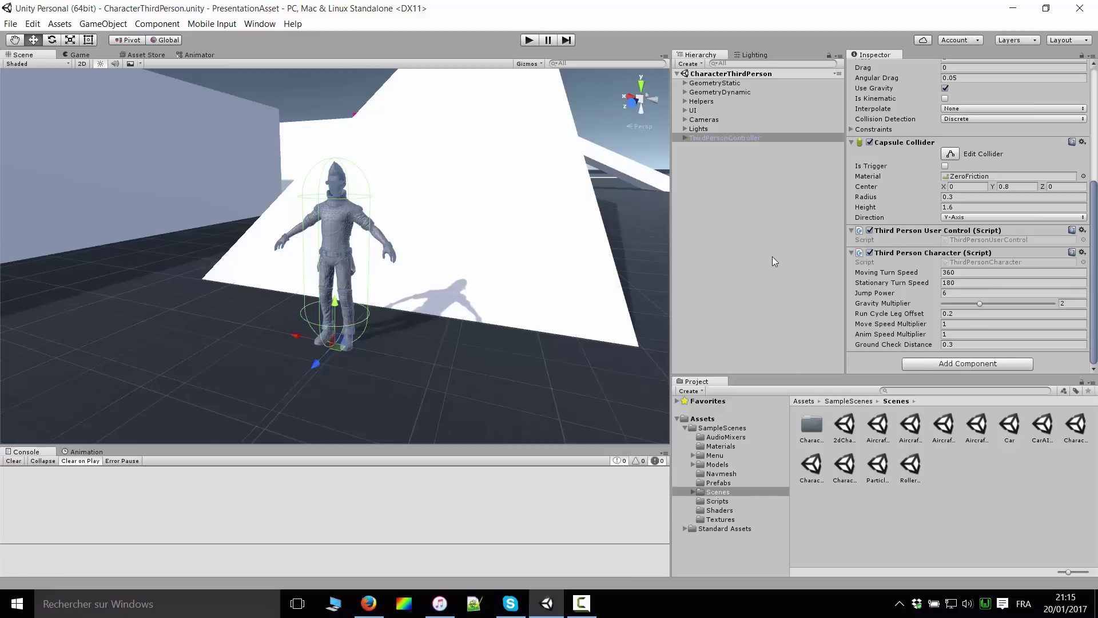
# Open and dismiss the Third Person User Control options menu, then reselect ThirdPersonController
pyautogui.click(1083, 231)
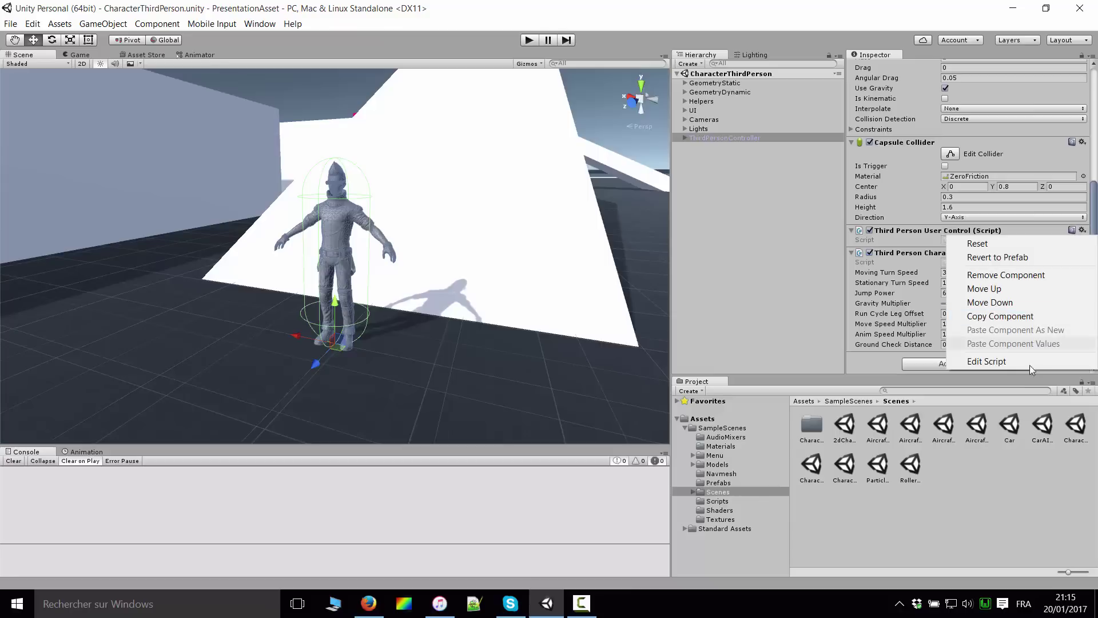
pyautogui.click(747, 266)
pyautogui.click(747, 265)
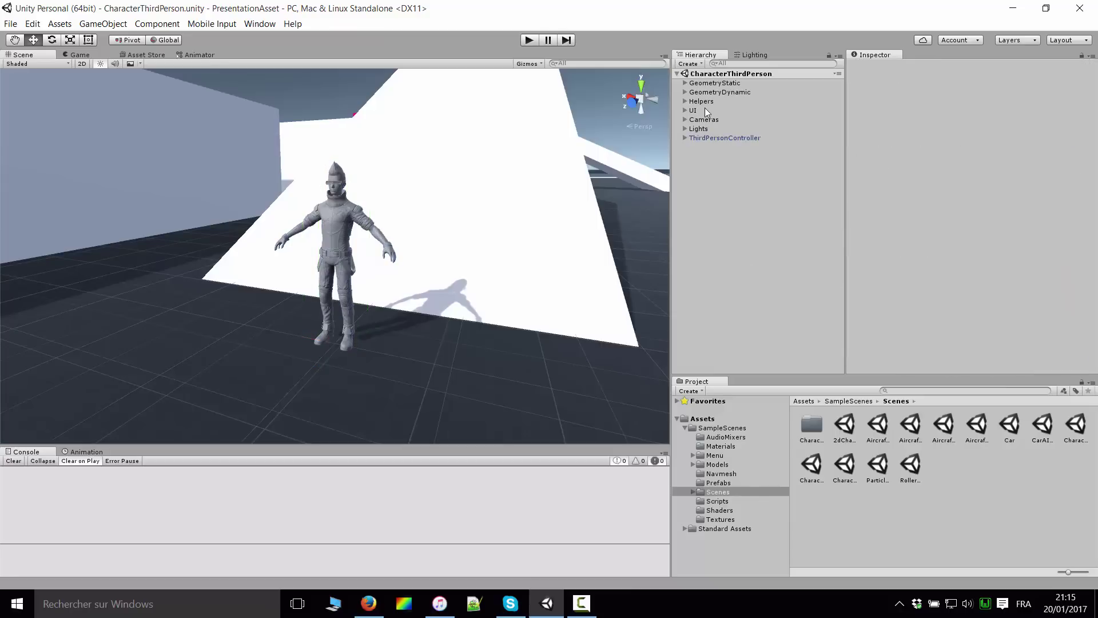
pyautogui.click(706, 138)
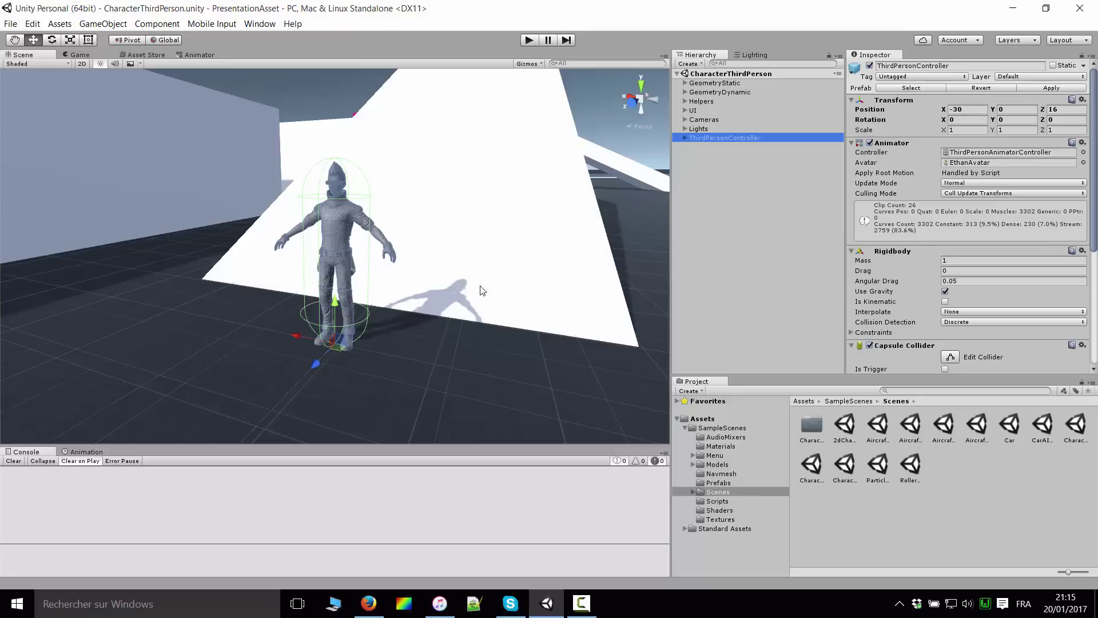
# Navigate around the character and select its EthanBody mesh
pyautogui.moveTo(482, 291); pyautogui.dragTo(441, 263, button='middle')
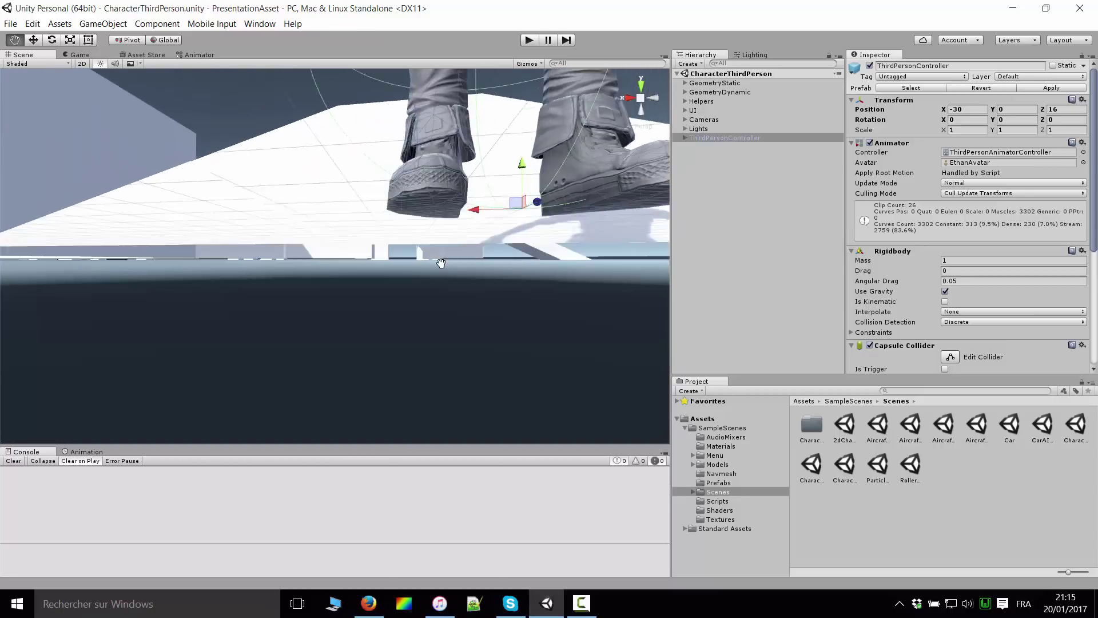
pyautogui.moveTo(441, 263); pyautogui.dragTo(386, 269, button='middle')
pyautogui.scroll(-2, 424, 188)
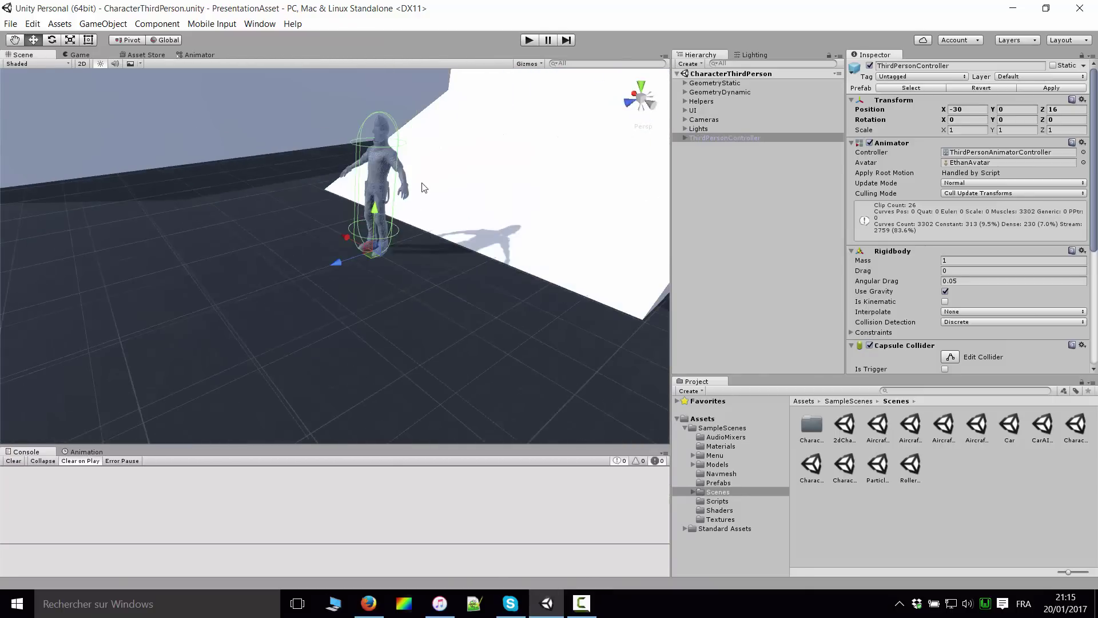
pyautogui.moveTo(424, 188); pyautogui.dragTo(261, 277, button='middle')
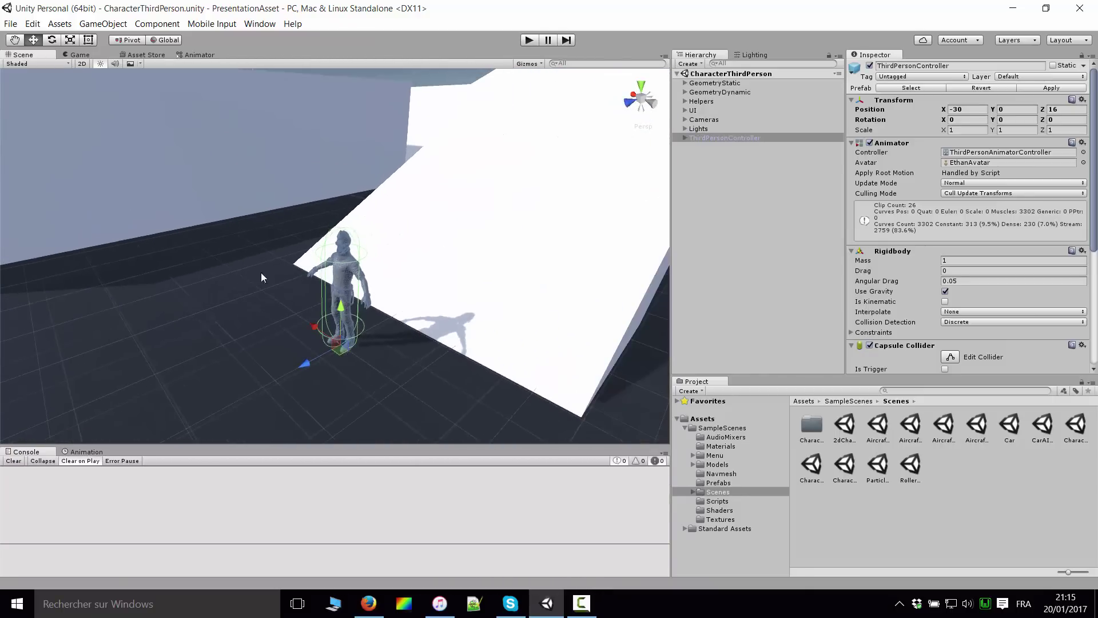
pyautogui.scroll(-3, 429, 282)
pyautogui.scroll(-3, 429, 282)
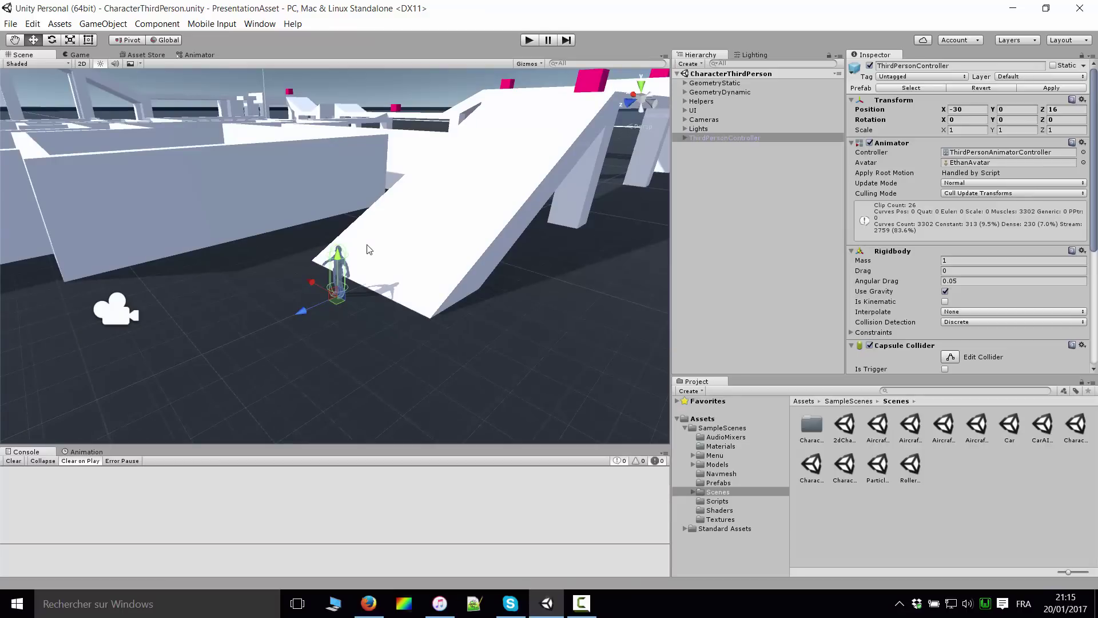
pyautogui.scroll(1, 363, 250)
pyautogui.scroll(2, 358, 280)
pyautogui.scroll(3, 351, 311)
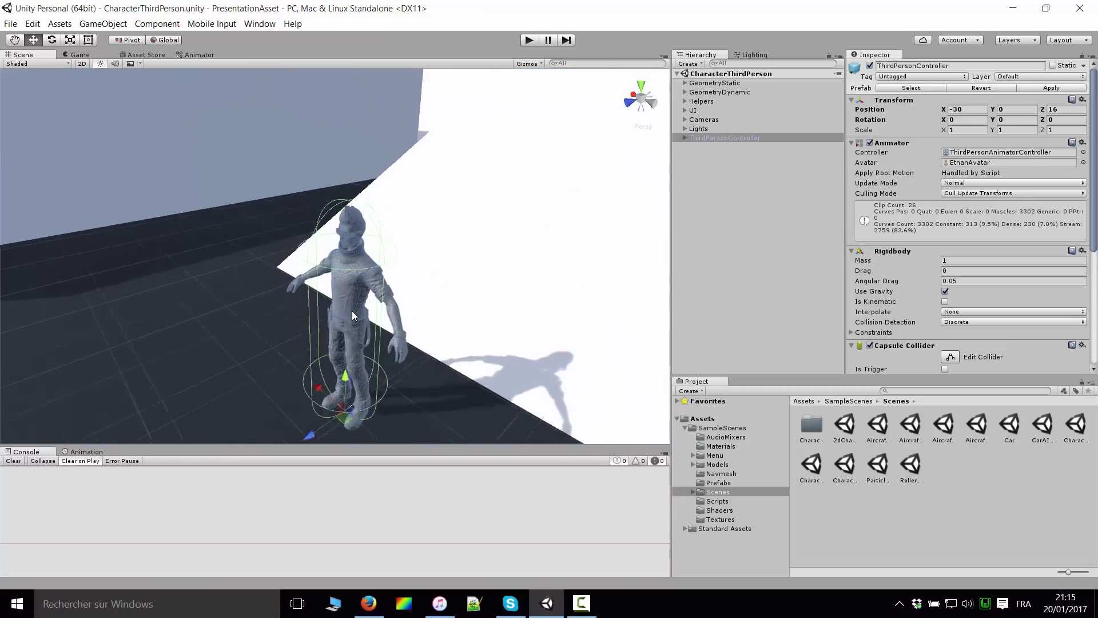
pyautogui.scroll(2, 352, 310)
pyautogui.click(368, 317)
# Orbit to show the ramp, select GroundObstacles, then clear the selection
pyautogui.scroll(3, 357, 306)
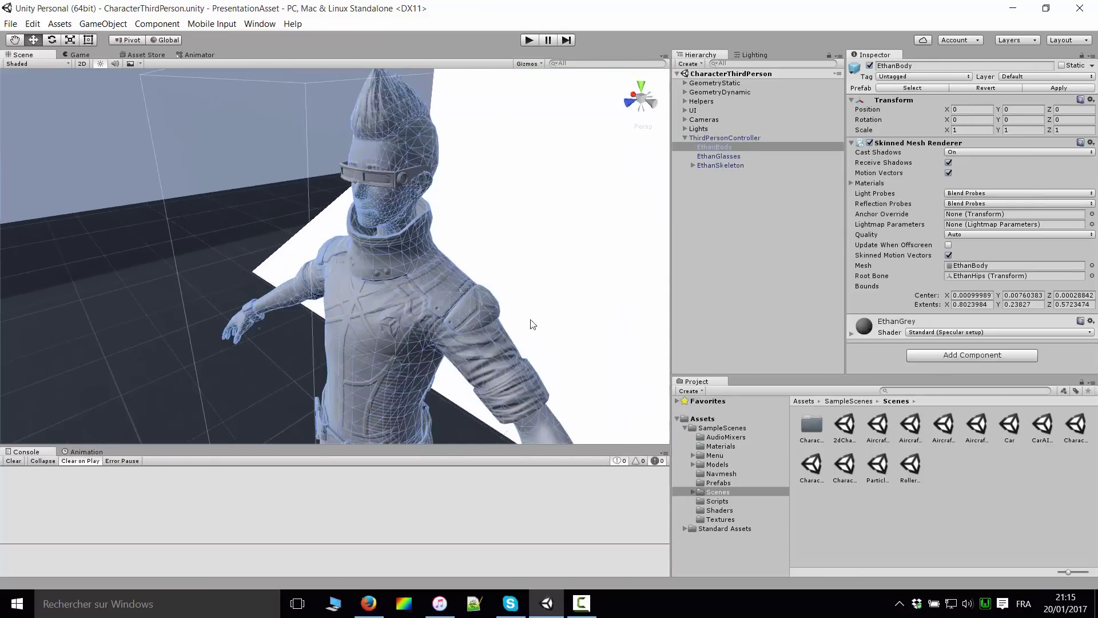
pyautogui.scroll(-5, 431, 297)
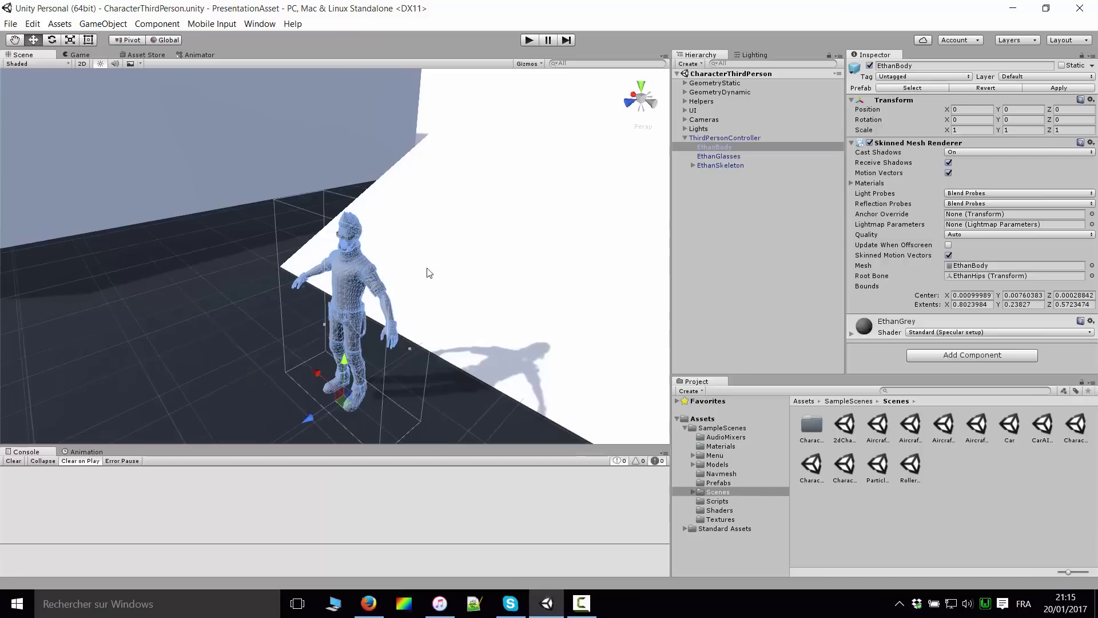
pyautogui.moveTo(429, 269)
pyautogui.keyDown('alt'); pyautogui.mouseDown()
pyautogui.moveTo(411, 277)
pyautogui.moveTo(490, 302)
pyautogui.moveTo(423, 100)
pyautogui.mouseUp(); pyautogui.keyUp('alt')
pyautogui.click(492, 300)
pyautogui.scroll(-5, 492, 300)
pyautogui.click(424, 99)
# Select the CharacterThirdPersonAI scene file in the Project panel
pyautogui.scroll(3, 434, 189)
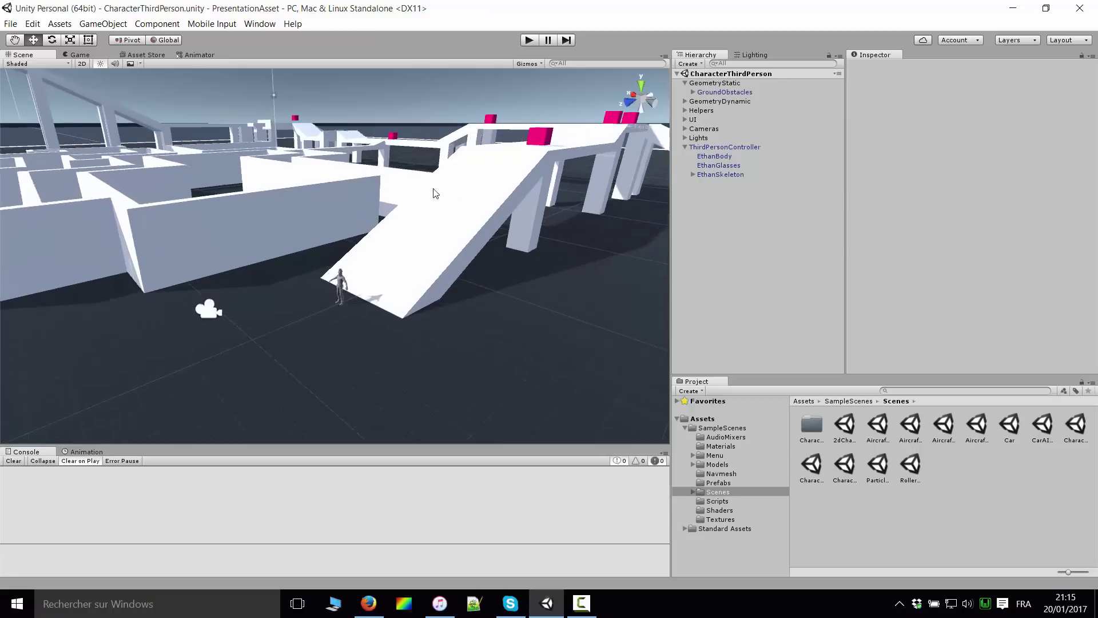
pyautogui.scroll(3, 434, 191)
pyautogui.scroll(4, 433, 200)
pyautogui.scroll(3, 417, 292)
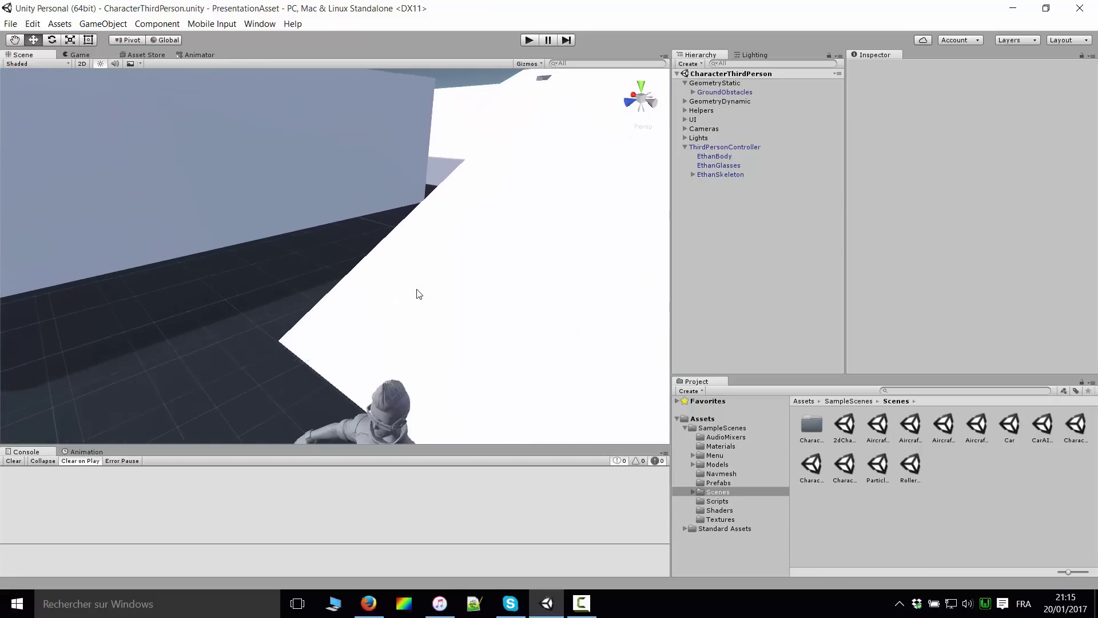
pyautogui.scroll(2, 437, 186)
pyautogui.scroll(-2, 446, 161)
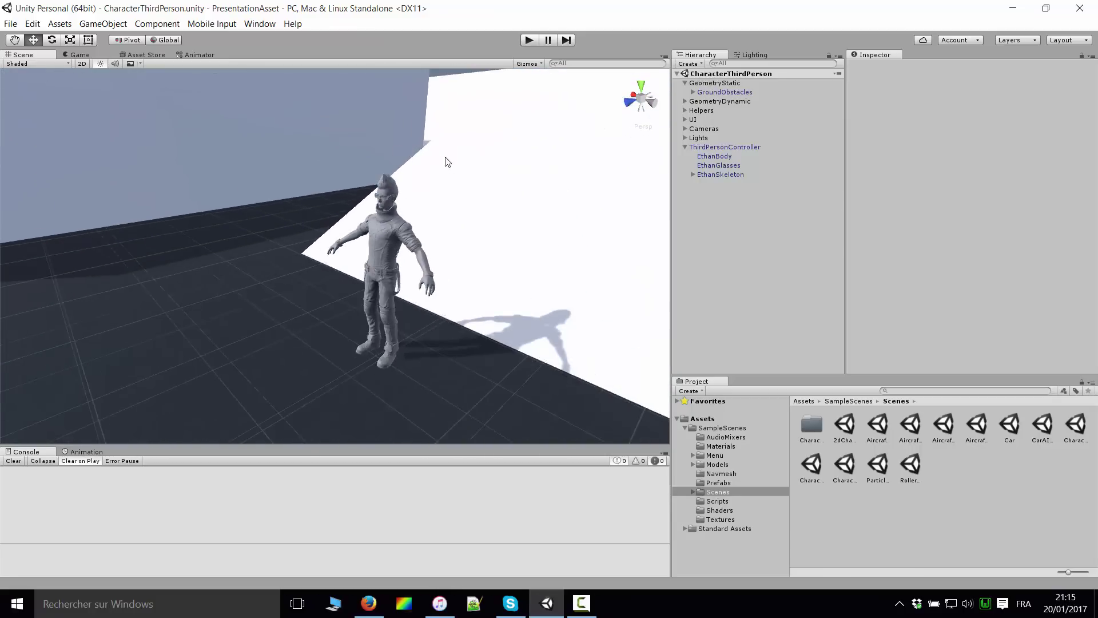
pyautogui.click(842, 474)
# Open CharacterThirdPersonAI.unity, frame the AIThirdPersonController, and enter Play mode
pyautogui.doubleClick(839, 466)
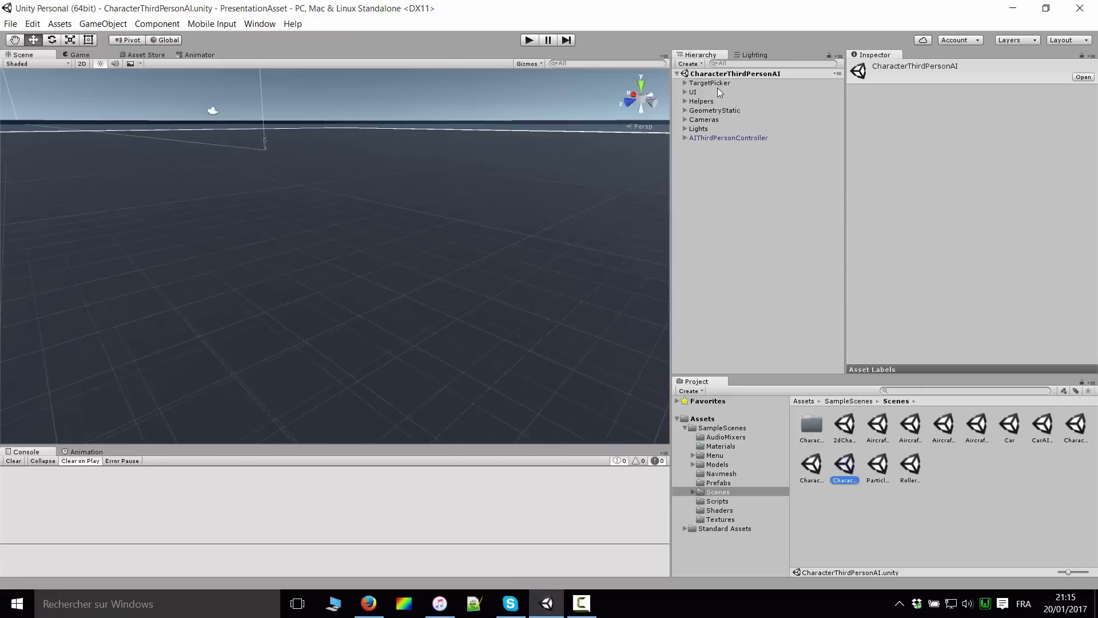
pyautogui.doubleClick(706, 138)
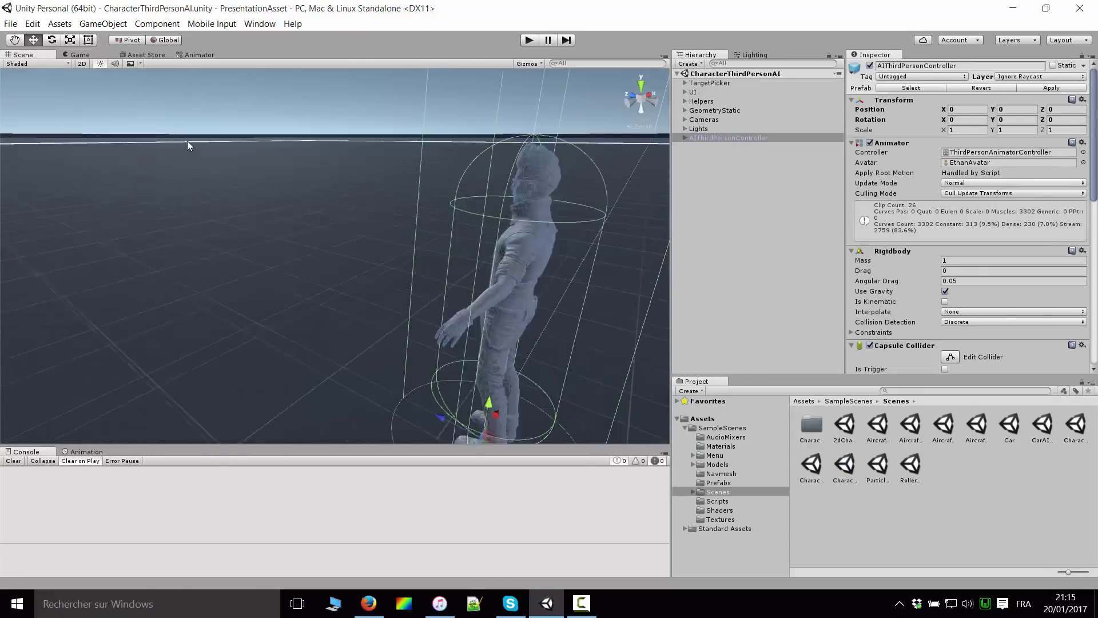
pyautogui.scroll(-5, 187, 141)
pyautogui.moveTo(483, 191)
pyautogui.mouseDown(button='middle')
pyautogui.moveTo(262, 191)
pyautogui.moveTo(537, 71)
pyautogui.mouseUp(button='middle')
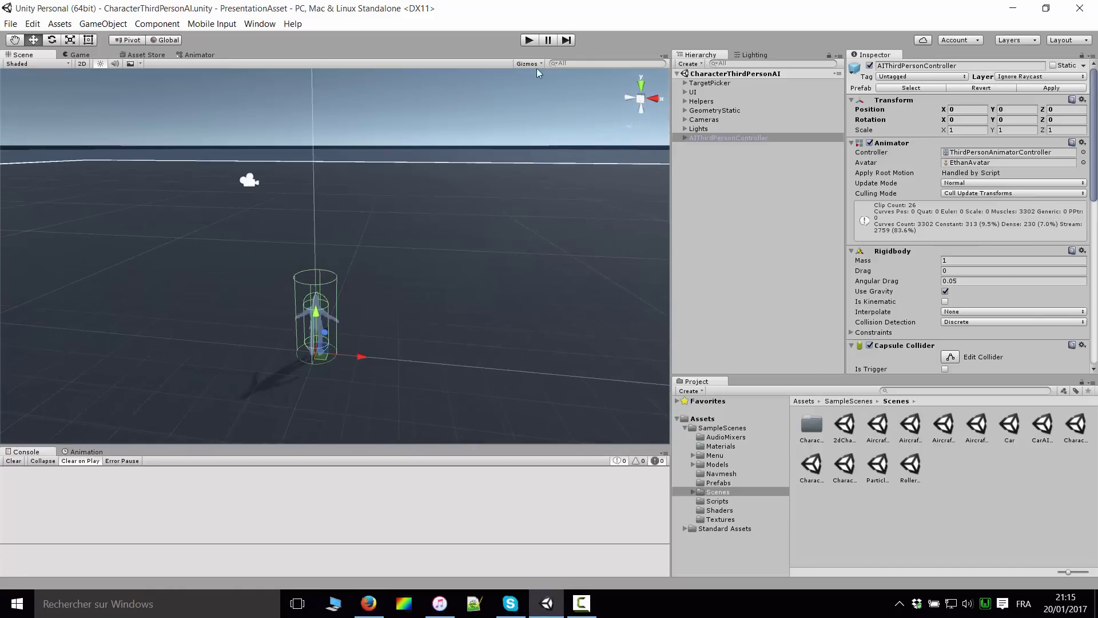
pyautogui.click(533, 41)
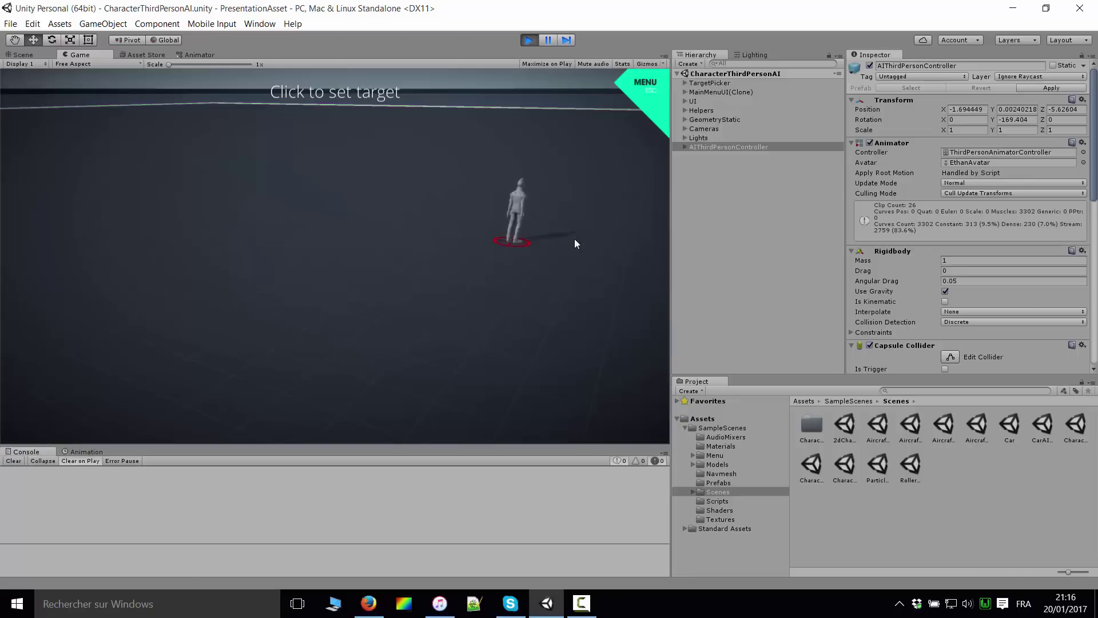
# Send the AI character running to eight successive target spots across the ground
pyautogui.click(572, 150)
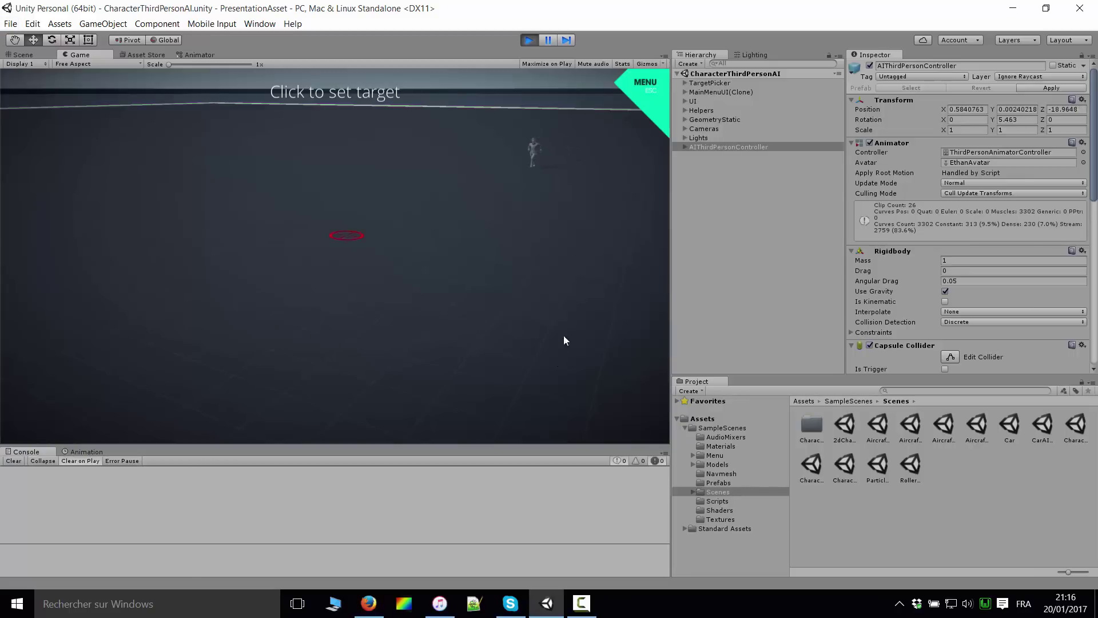
pyautogui.click(589, 255)
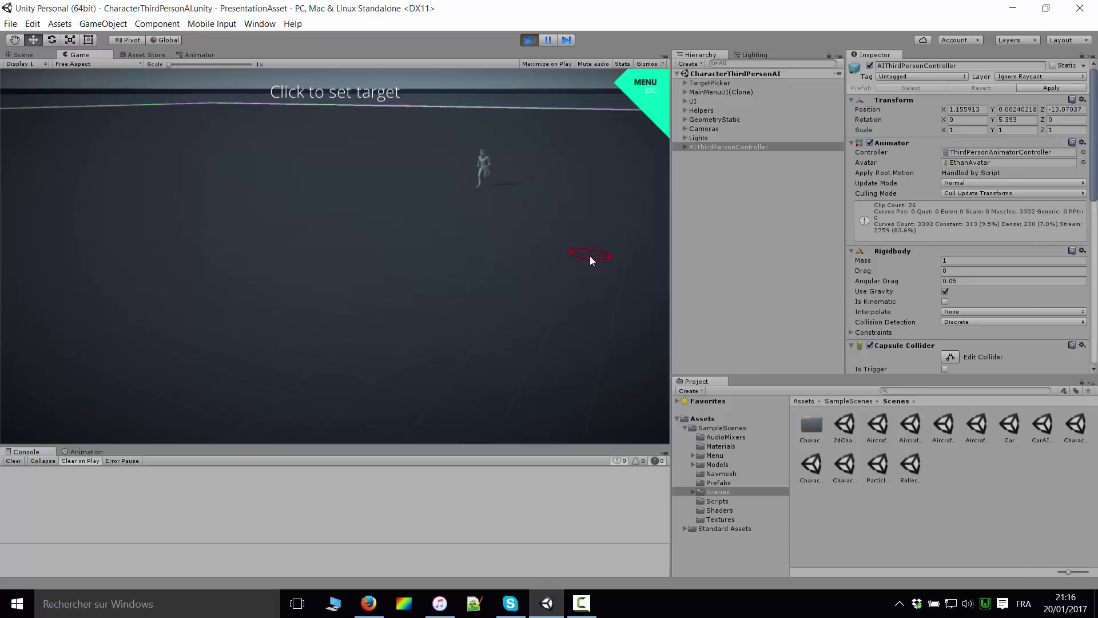
pyautogui.click(557, 400)
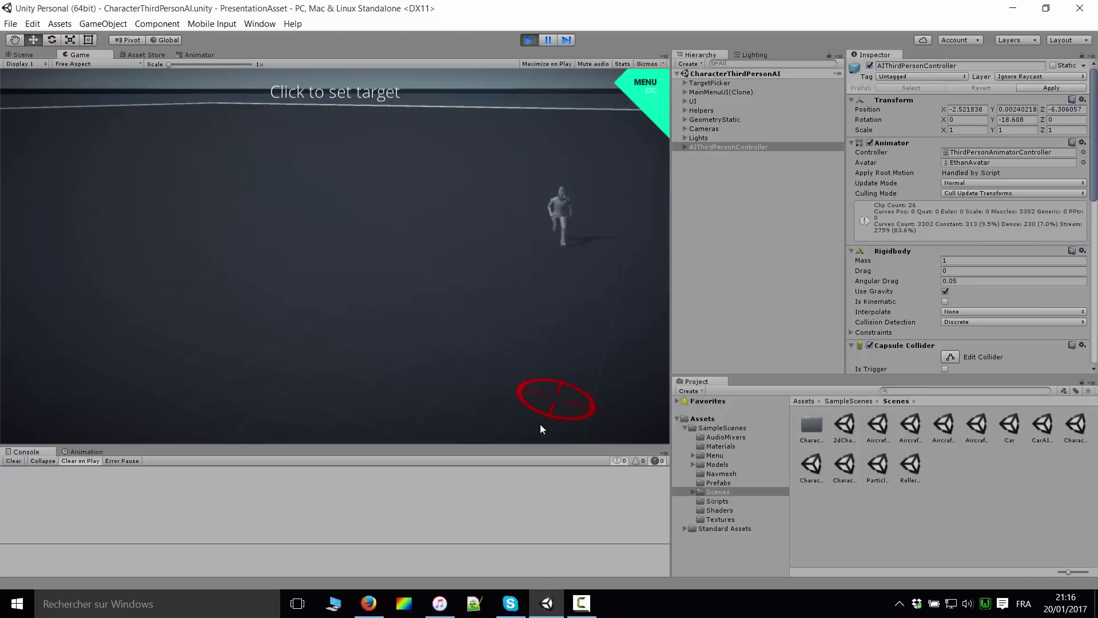
pyautogui.click(91, 395)
pyautogui.click(386, 239)
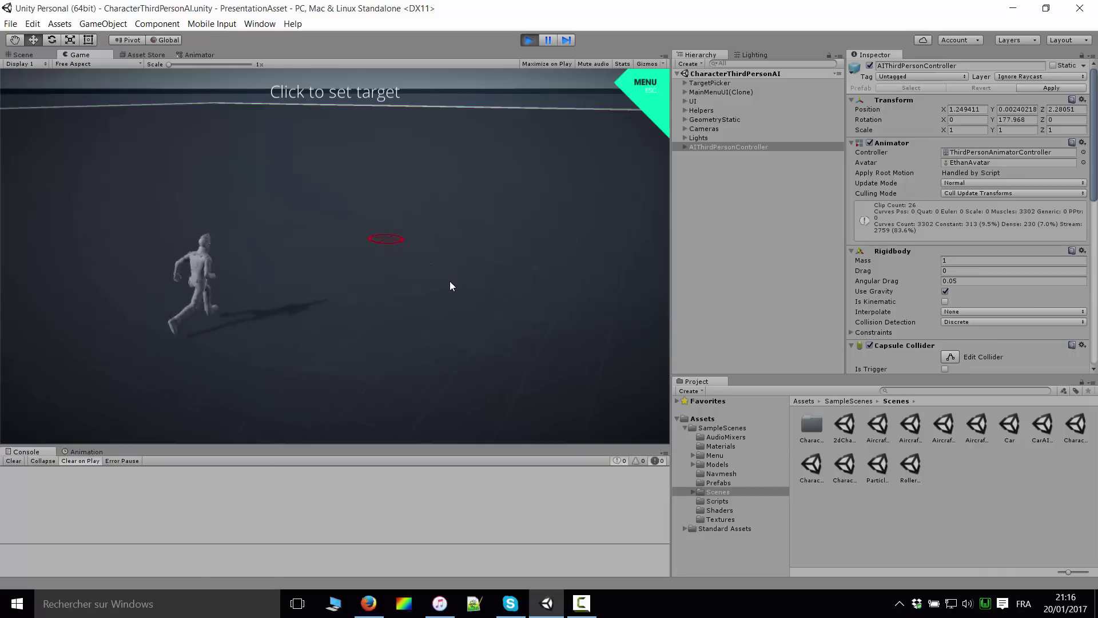
pyautogui.click(558, 285)
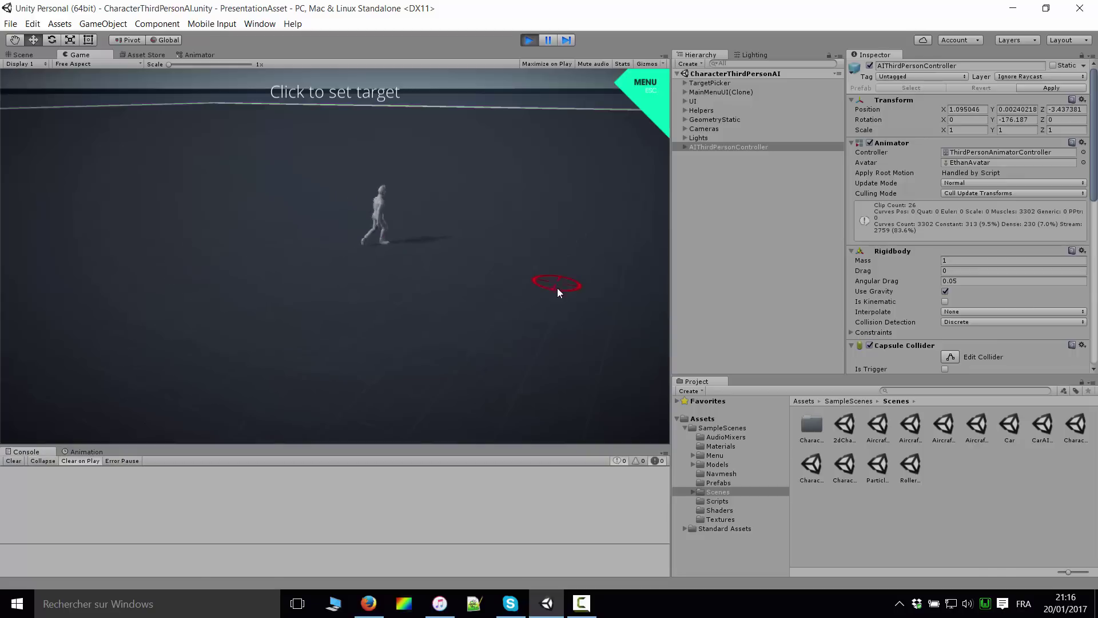
pyautogui.click(338, 213)
pyautogui.click(251, 318)
# Set a final target, stop Play mode, and scroll through the AI character's Inspector settings
pyautogui.click(355, 369)
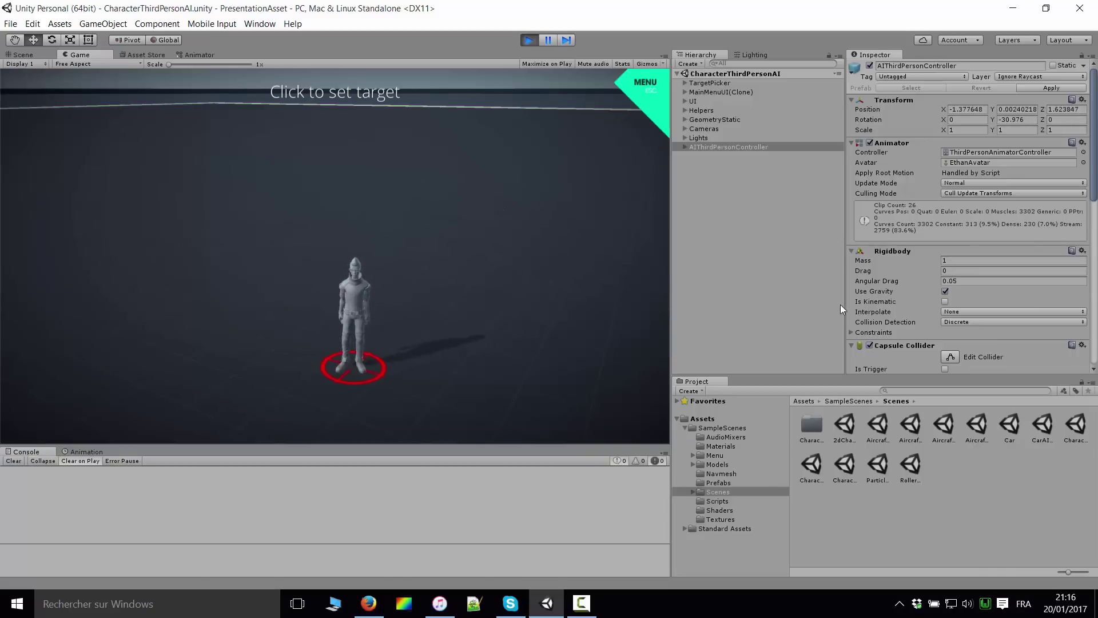
pyautogui.scroll(-10, 888, 281)
pyautogui.scroll(-5, 964, 267)
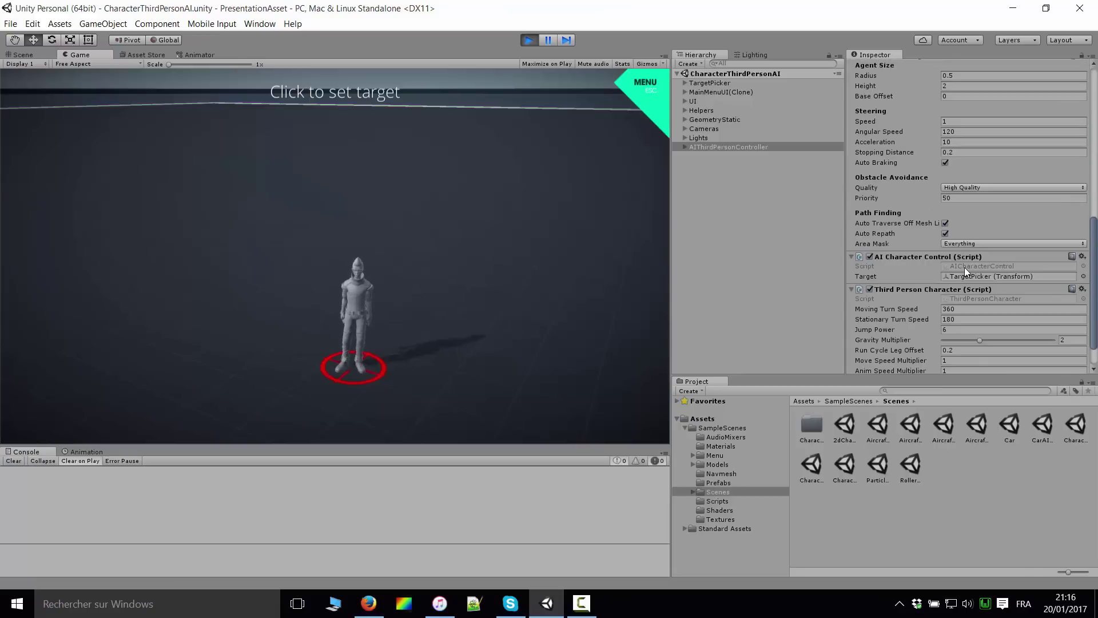
pyautogui.click(531, 40)
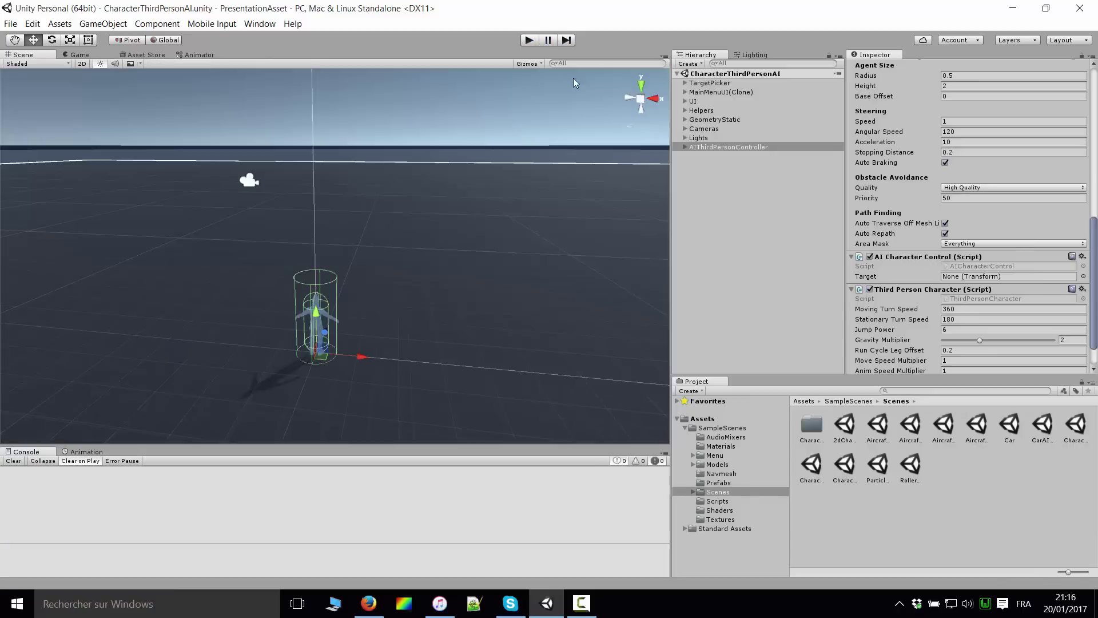
pyautogui.scroll(3, 948, 300)
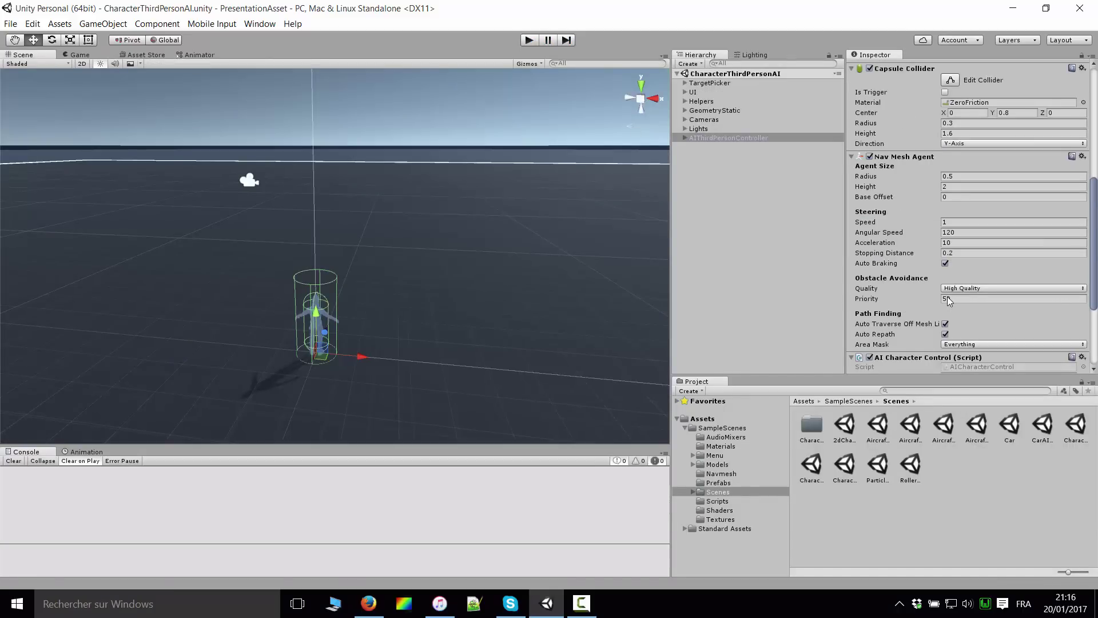
pyautogui.scroll(-3, 949, 303)
pyautogui.scroll(-1, 974, 324)
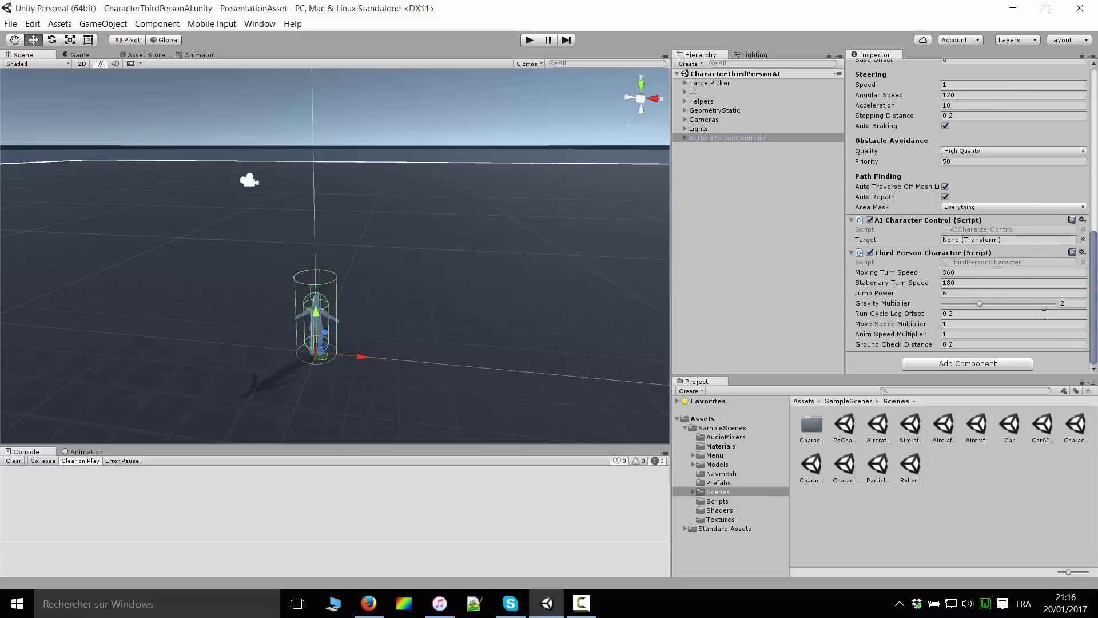
pyautogui.scroll(2, 1043, 314)
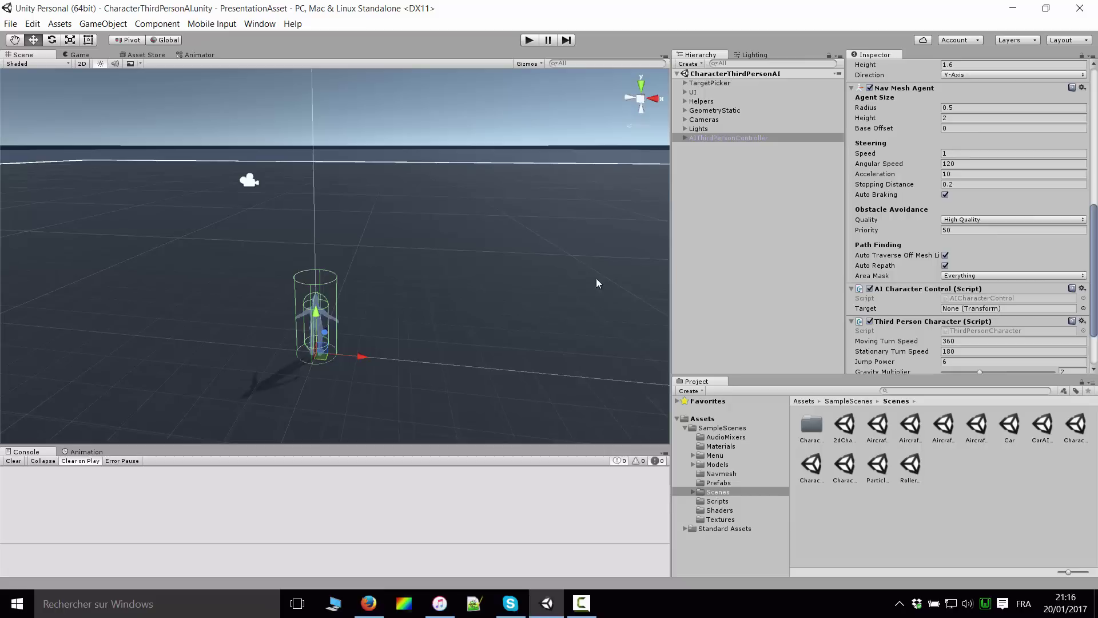
# Orbit and frame the AI character, then select the Particles scene asset
pyautogui.keyDown('alt'); pyautogui.moveTo(596, 283); pyautogui.dragTo(292, 151); pyautogui.keyUp('alt')
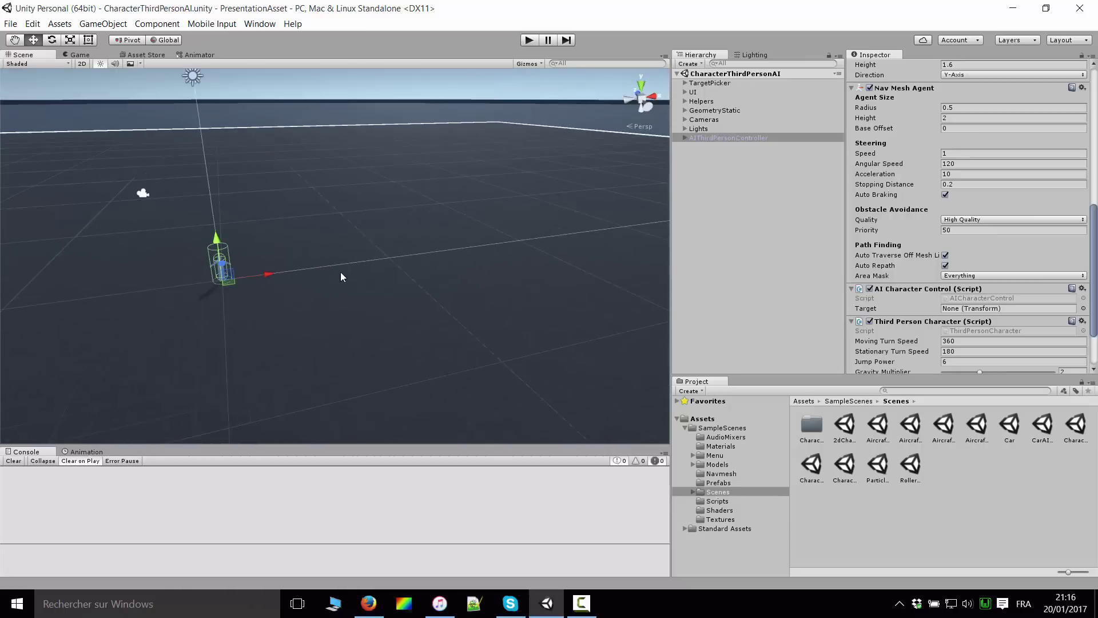
pyautogui.press('f')
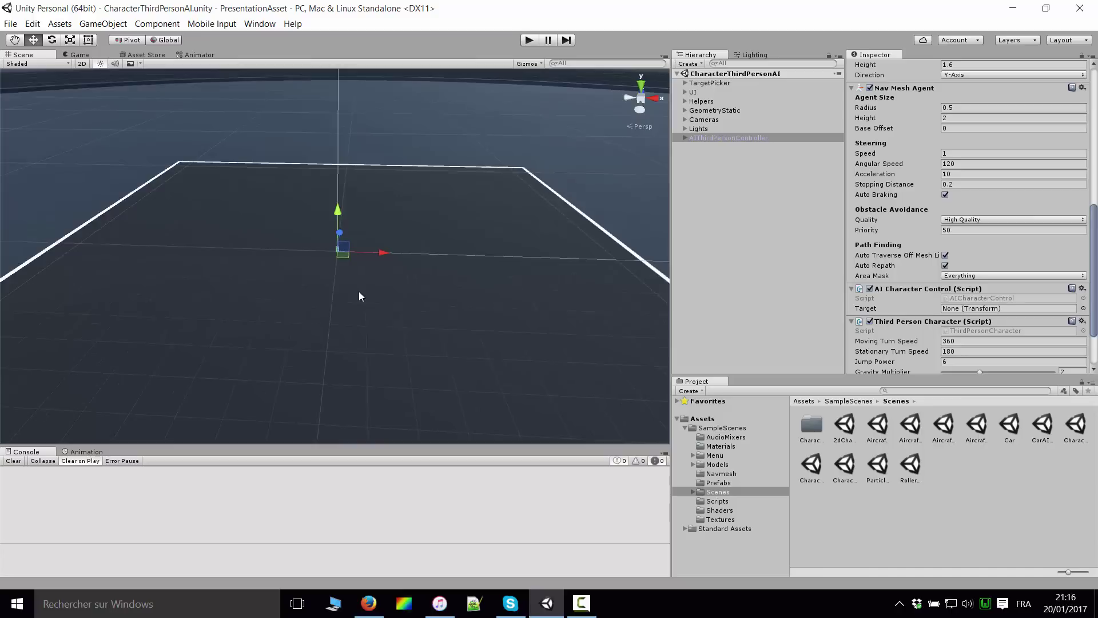
pyautogui.scroll(-3, 361, 293)
pyautogui.scroll(3, 525, 251)
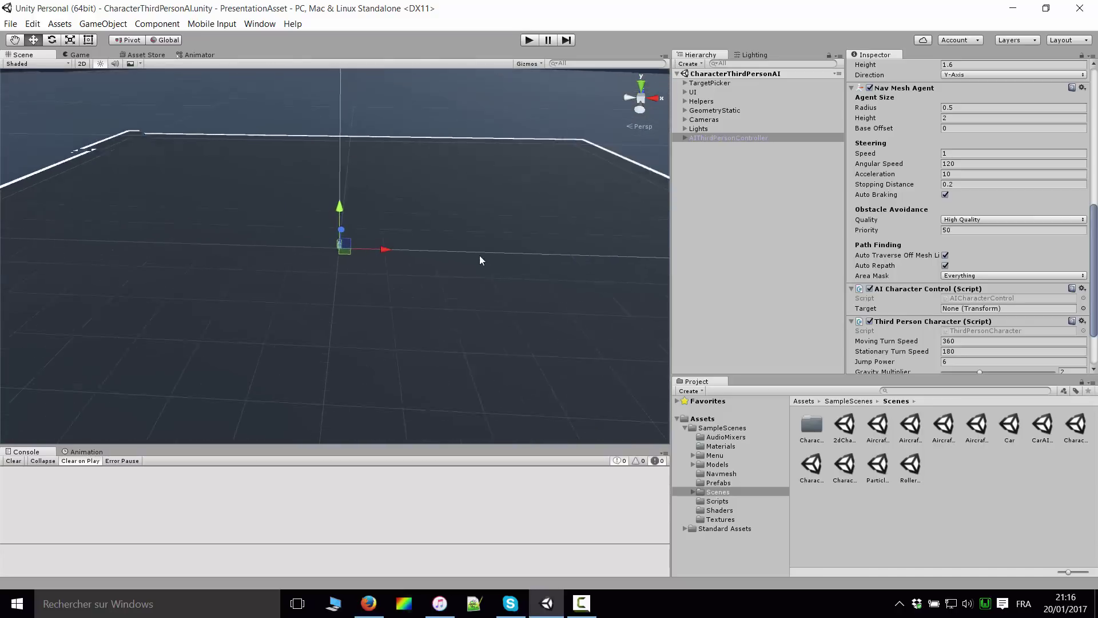
pyautogui.moveTo(480, 256)
pyautogui.keyDown('alt'); pyautogui.mouseDown()
pyautogui.moveTo(512, 176)
pyautogui.moveTo(737, 186)
pyautogui.mouseUp(); pyautogui.keyUp('alt')
pyautogui.moveTo(894, 152)
pyautogui.keyDown('alt'); pyautogui.mouseDown()
pyautogui.moveTo(303, 233)
pyautogui.moveTo(554, 214)
pyautogui.mouseUp(); pyautogui.keyUp('alt')
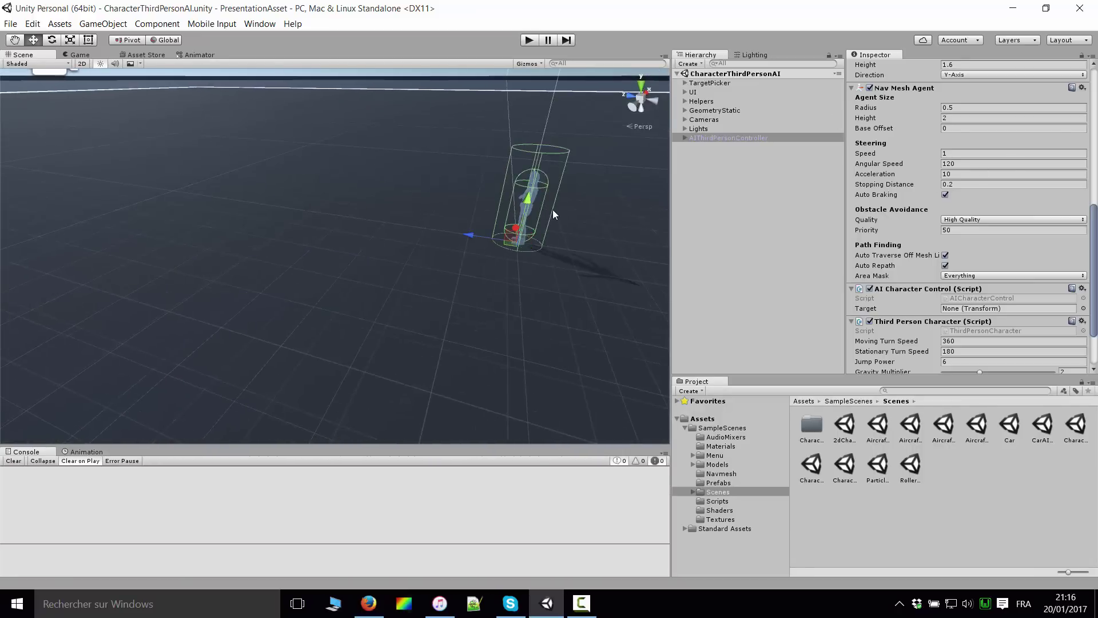
pyautogui.click(849, 472)
pyautogui.click(888, 474)
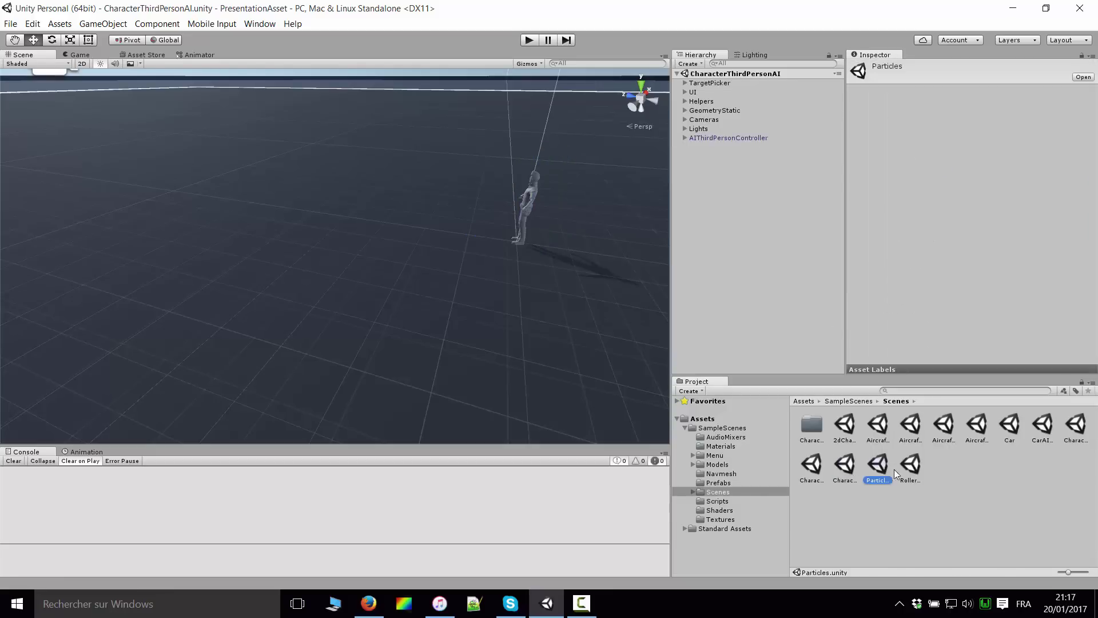
# Open Particles.unity, inspect GroundArena and a Box, and start Play mode
pyautogui.doubleClick(882, 470)
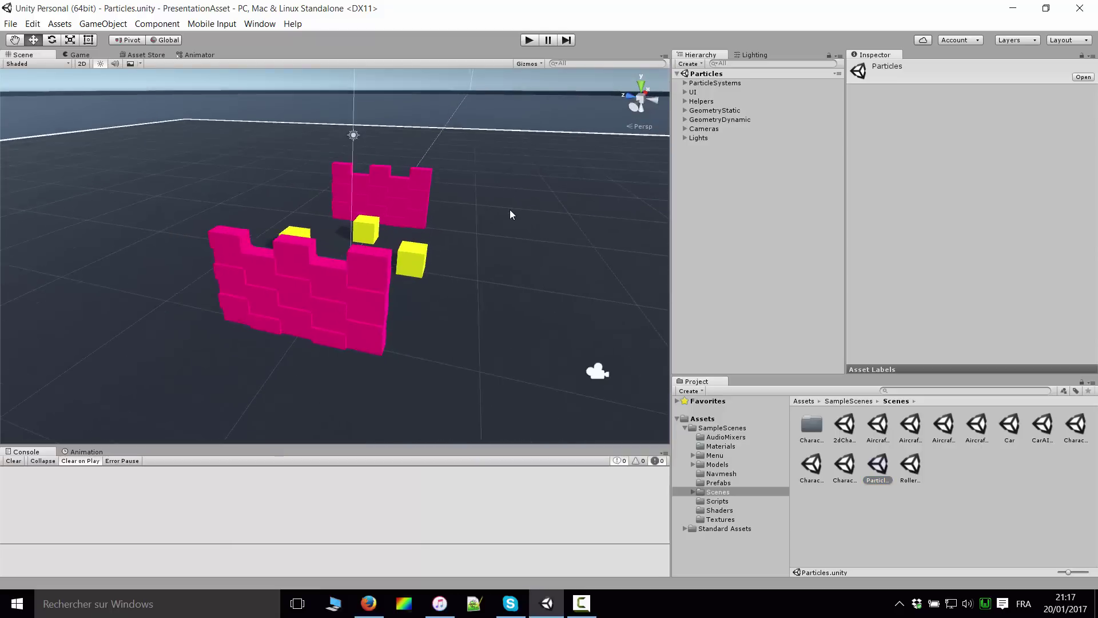
pyautogui.click(441, 218)
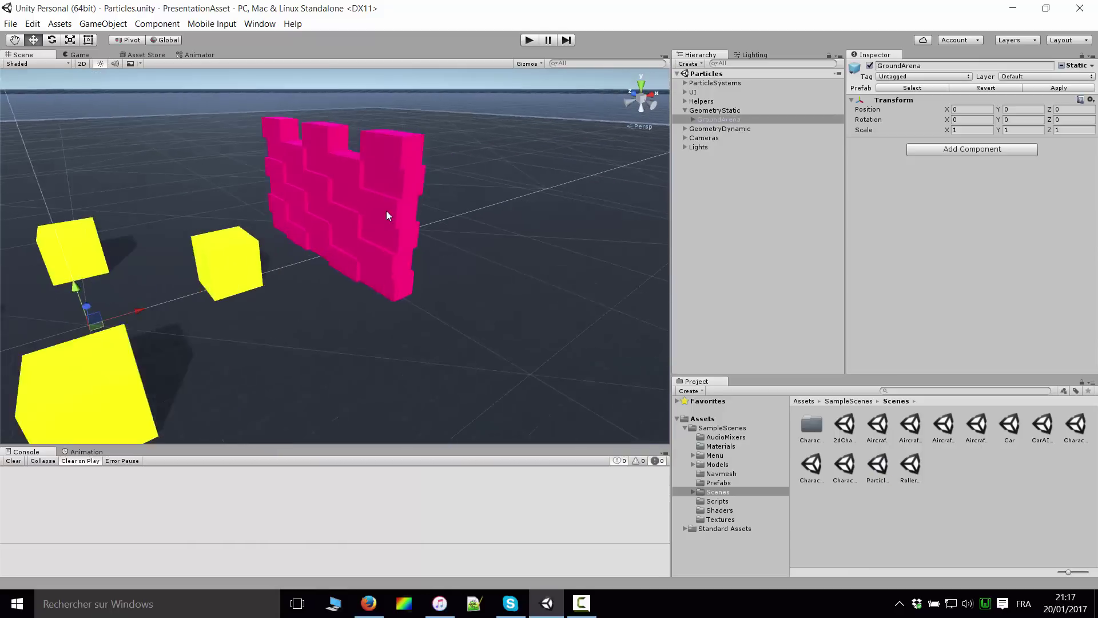
pyautogui.click(362, 233)
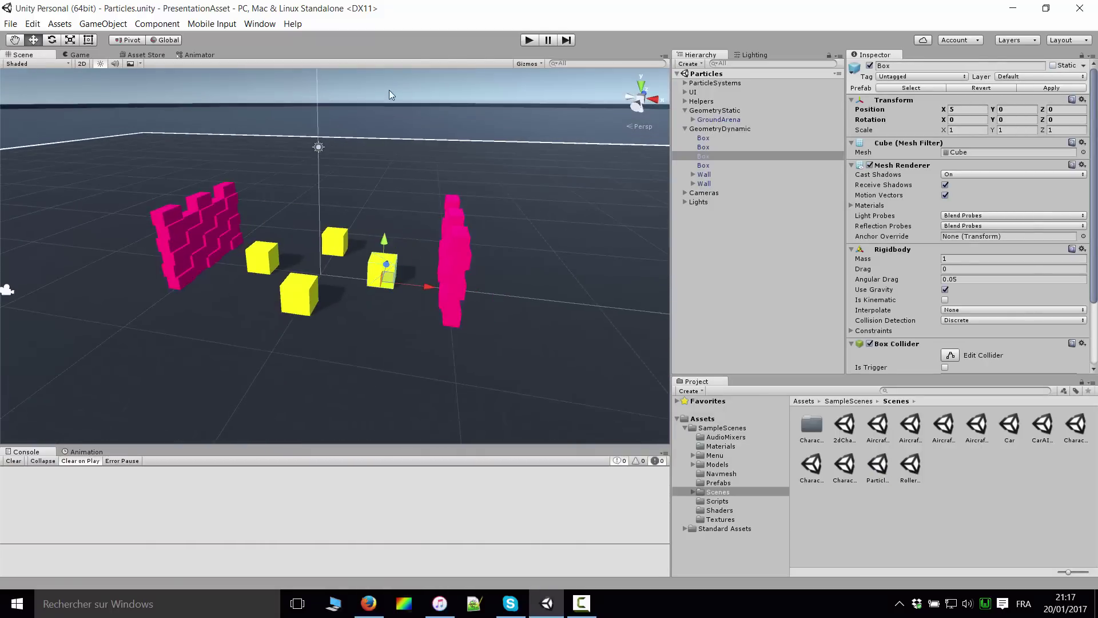
pyautogui.click(529, 40)
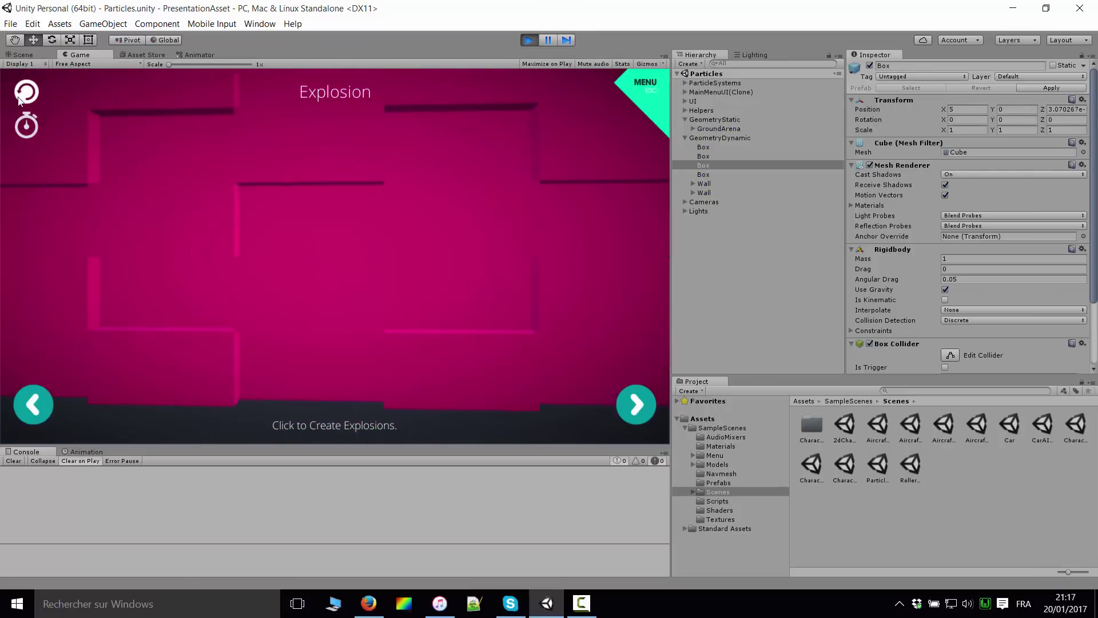
pyautogui.click(452, 321)
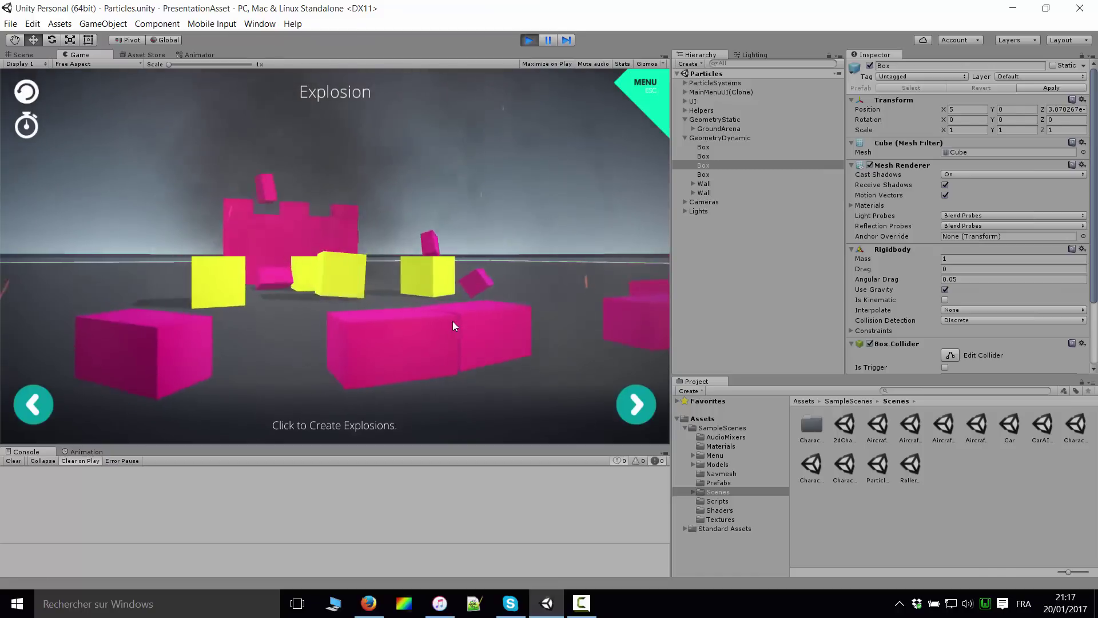
pyautogui.click(290, 263)
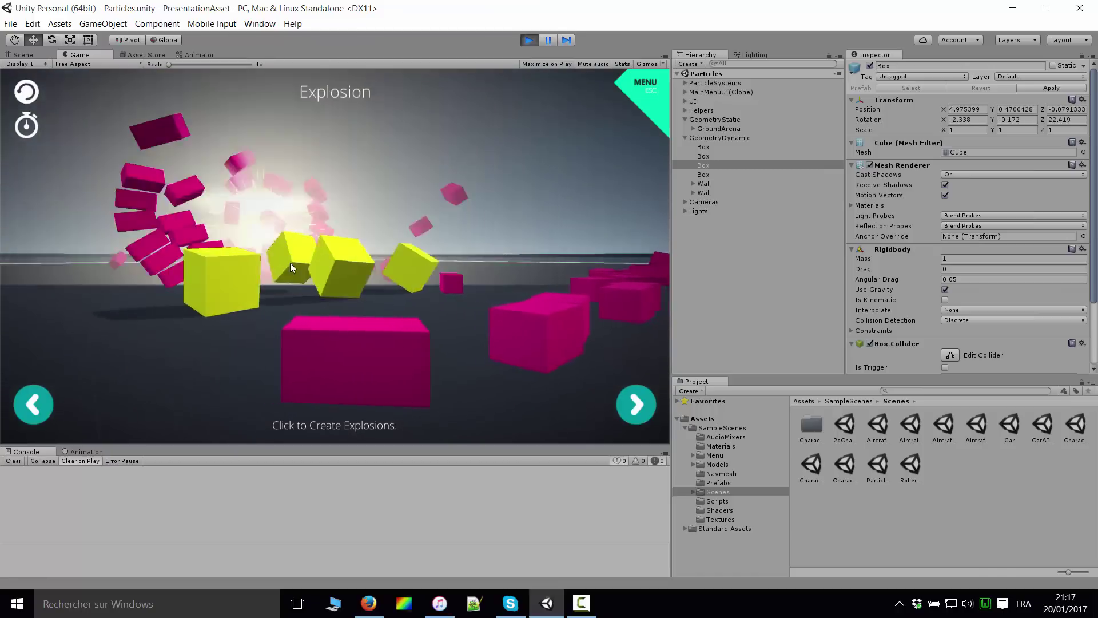
pyautogui.click(252, 285)
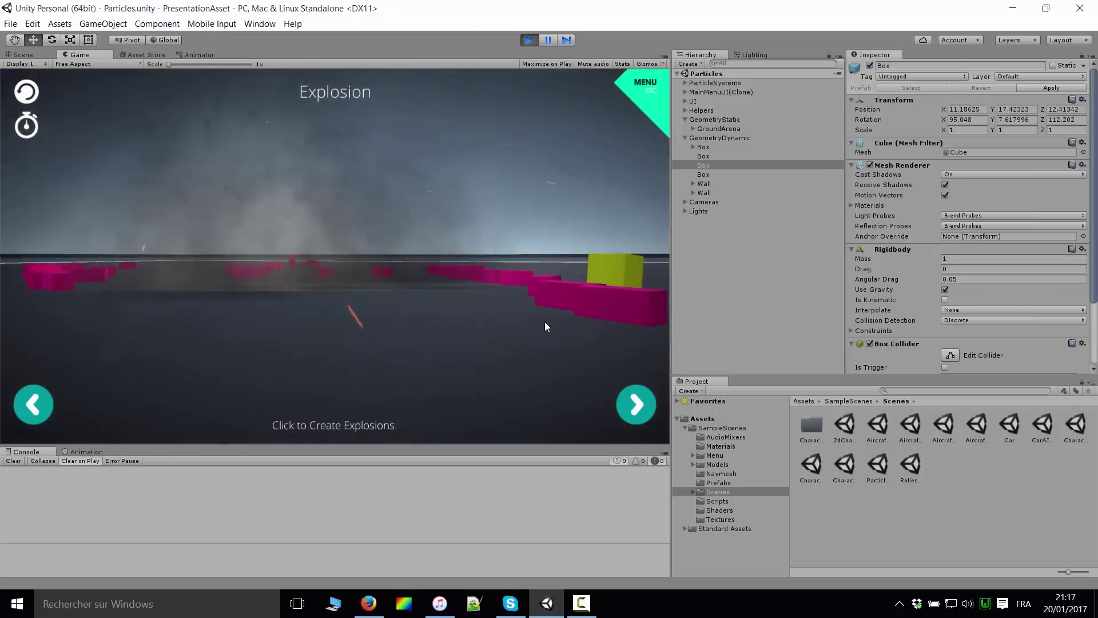
pyautogui.click(555, 327)
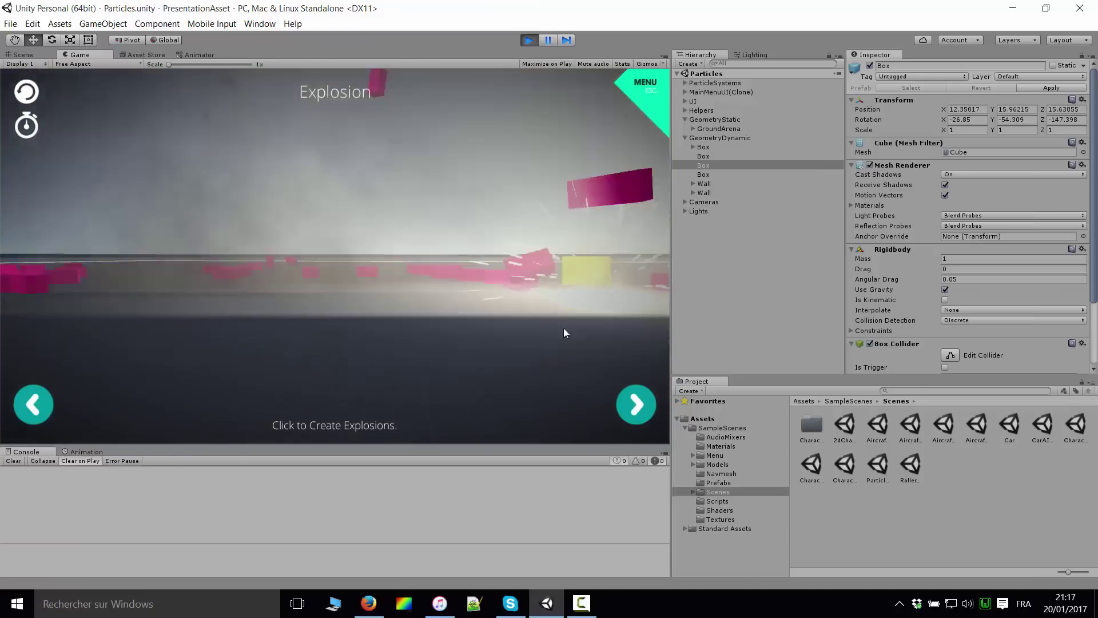
pyautogui.click(633, 402)
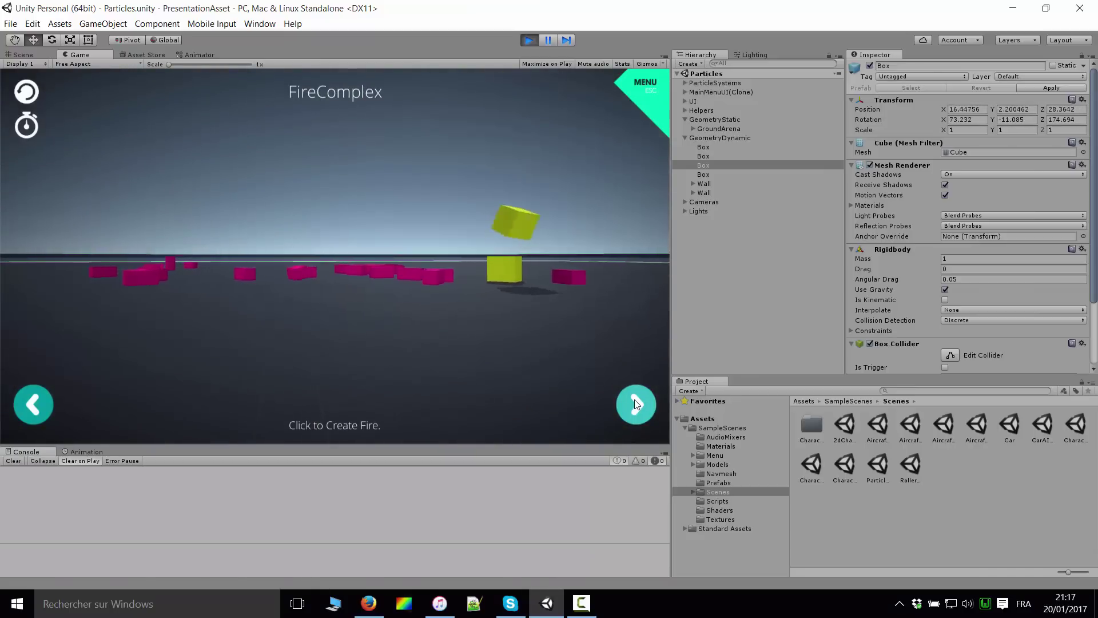
pyautogui.click(366, 298)
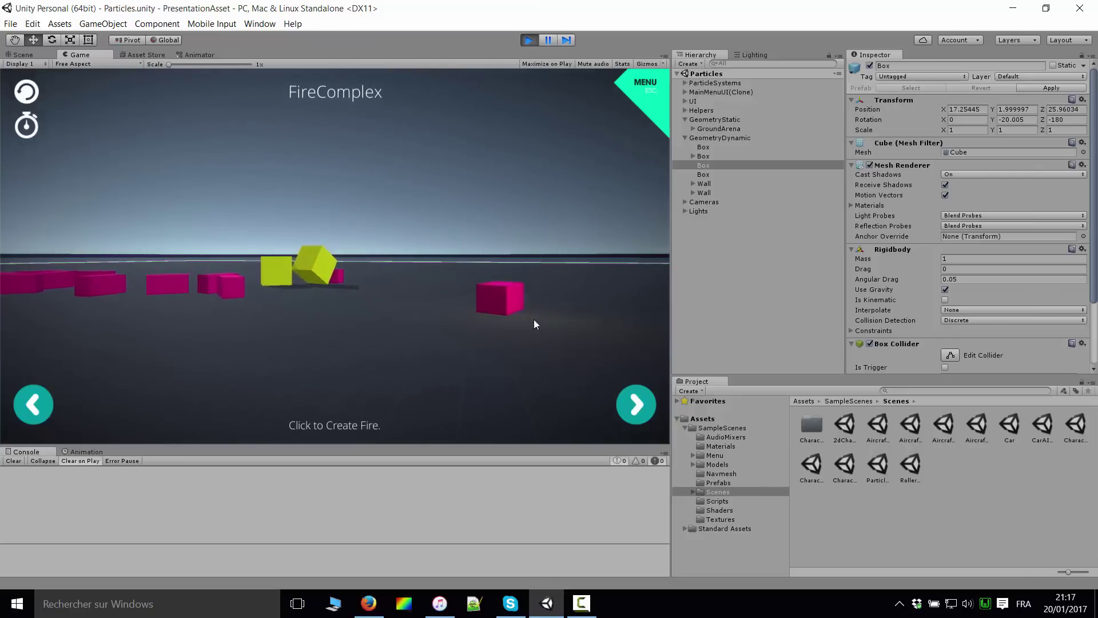
pyautogui.click(634, 403)
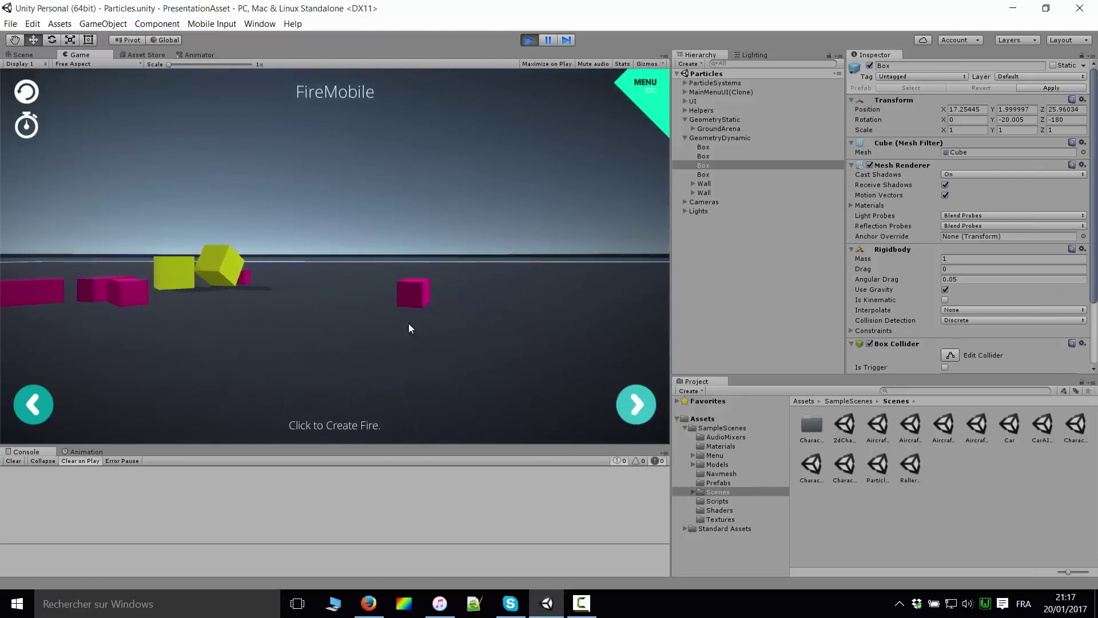
pyautogui.click(426, 309)
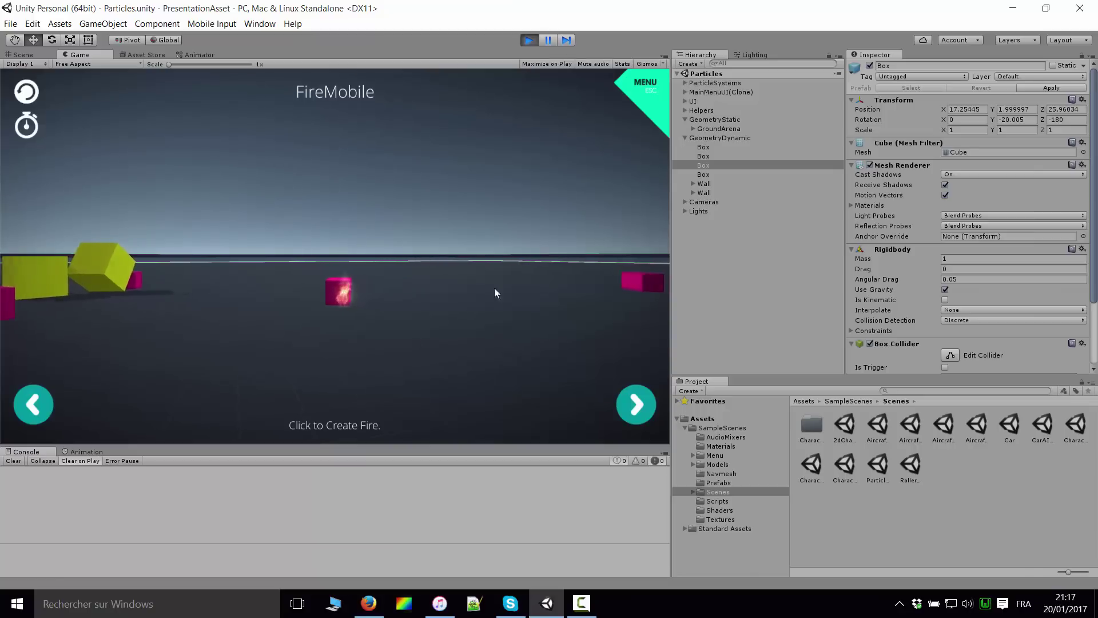
pyautogui.click(314, 341)
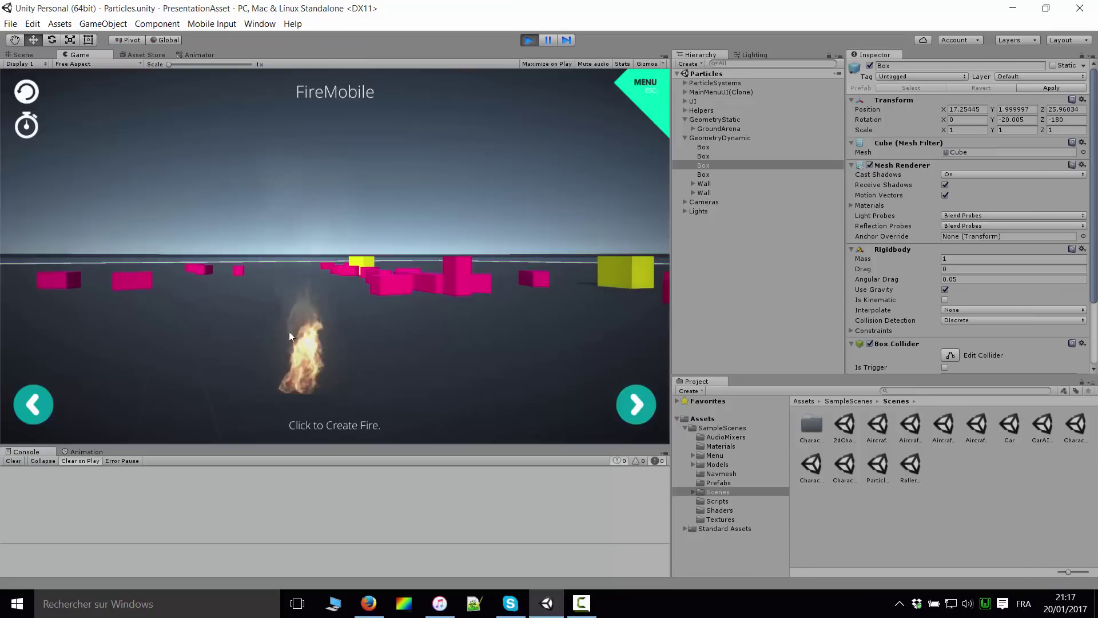
pyautogui.click(644, 409)
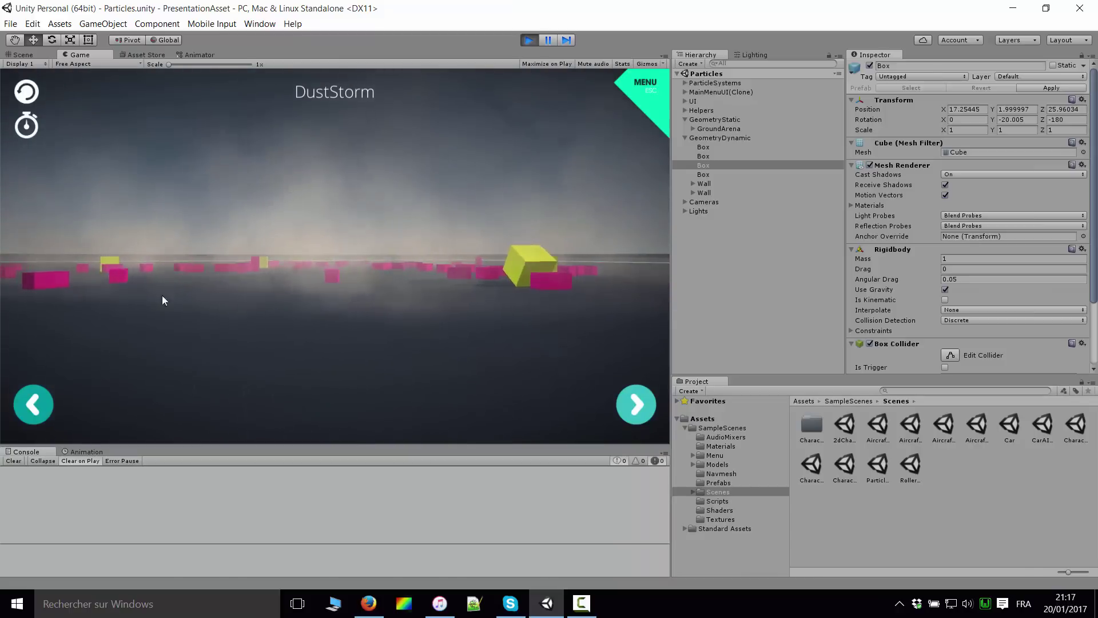
pyautogui.click(639, 409)
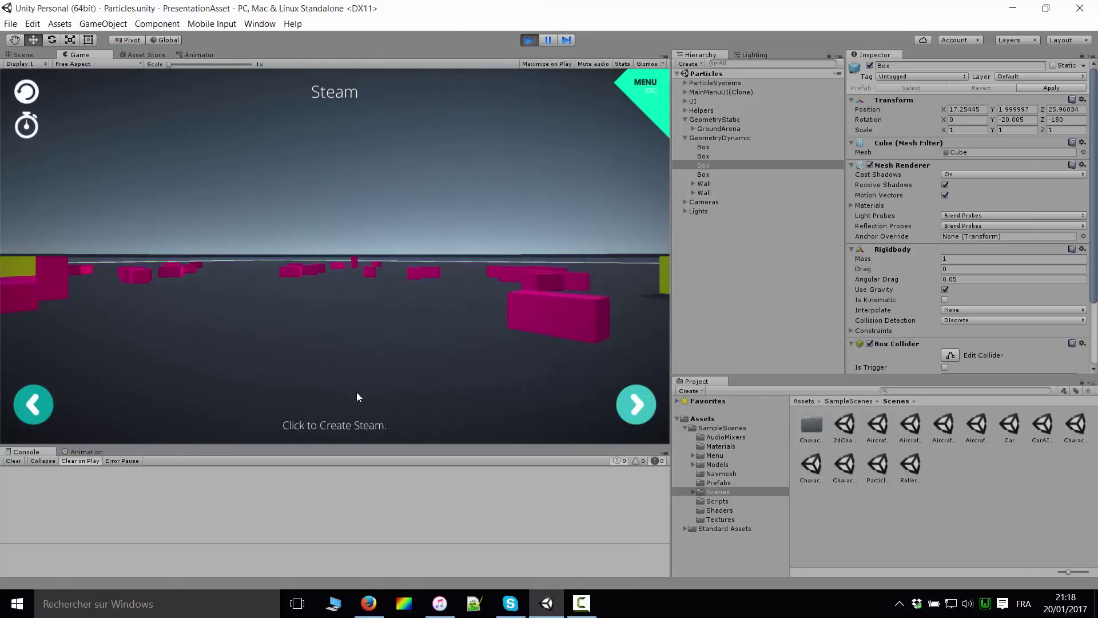
pyautogui.click(423, 355)
pyautogui.click(636, 404)
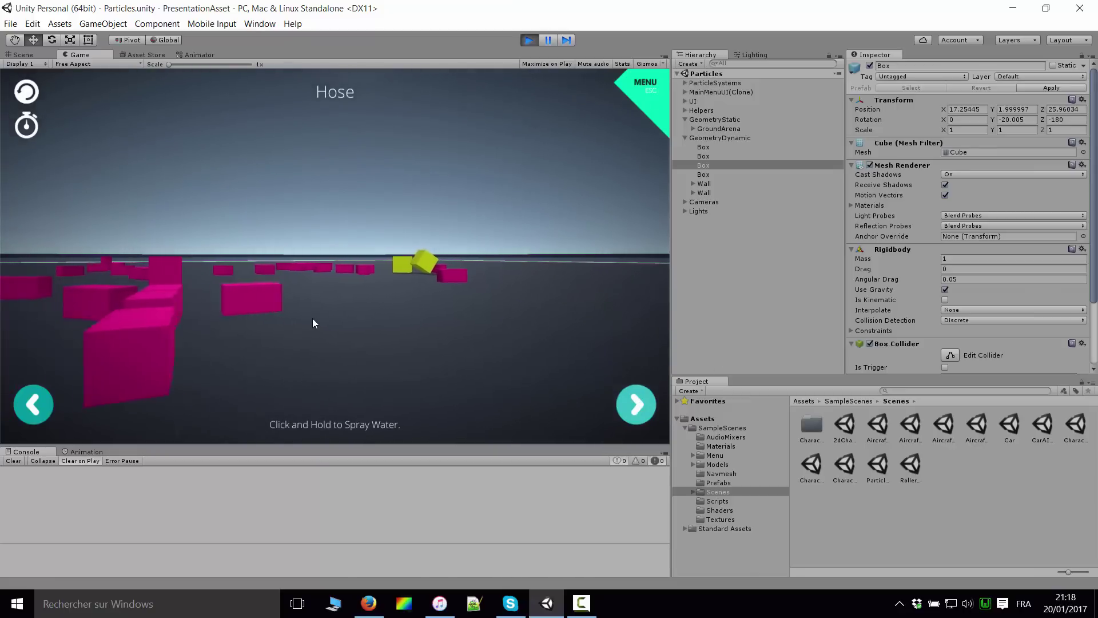
# Spray water across the pink boxes in the Hose demo, then advance to Fireworks
pyautogui.moveTo(358, 307)
pyautogui.mouseDown()
pyautogui.moveTo(450, 309)
pyautogui.moveTo(276, 315)
pyautogui.moveTo(604, 321)
pyautogui.moveTo(186, 334)
pyautogui.moveTo(495, 300)
pyautogui.moveTo(138, 319)
pyautogui.moveTo(493, 253)
pyautogui.moveTo(314, 252)
pyautogui.moveTo(310, 312)
pyautogui.mouseUp()
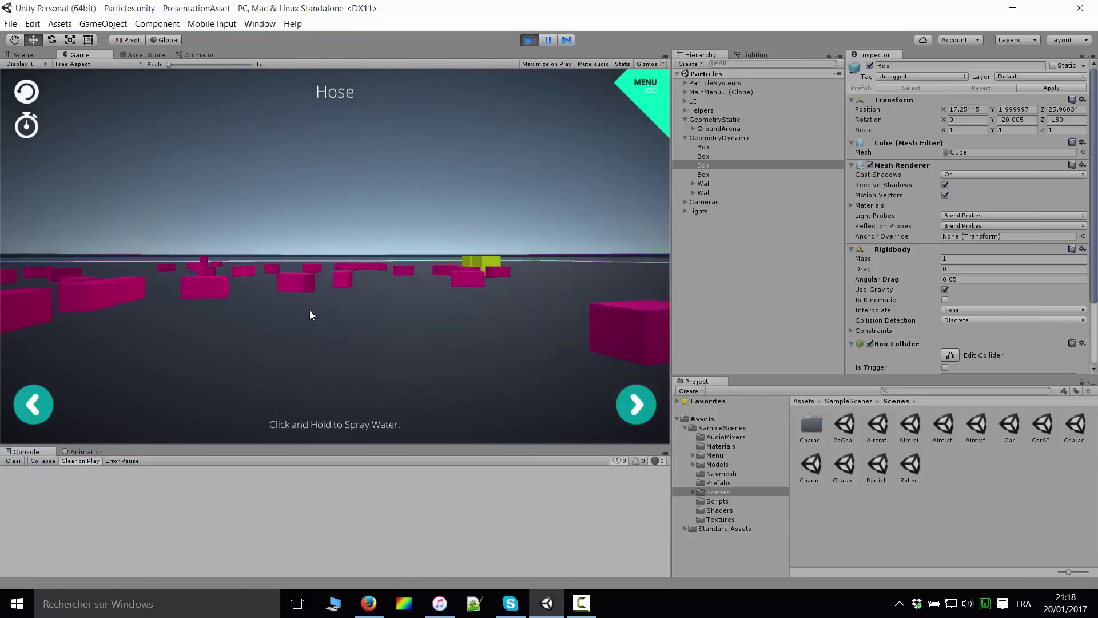
pyautogui.click(242, 336)
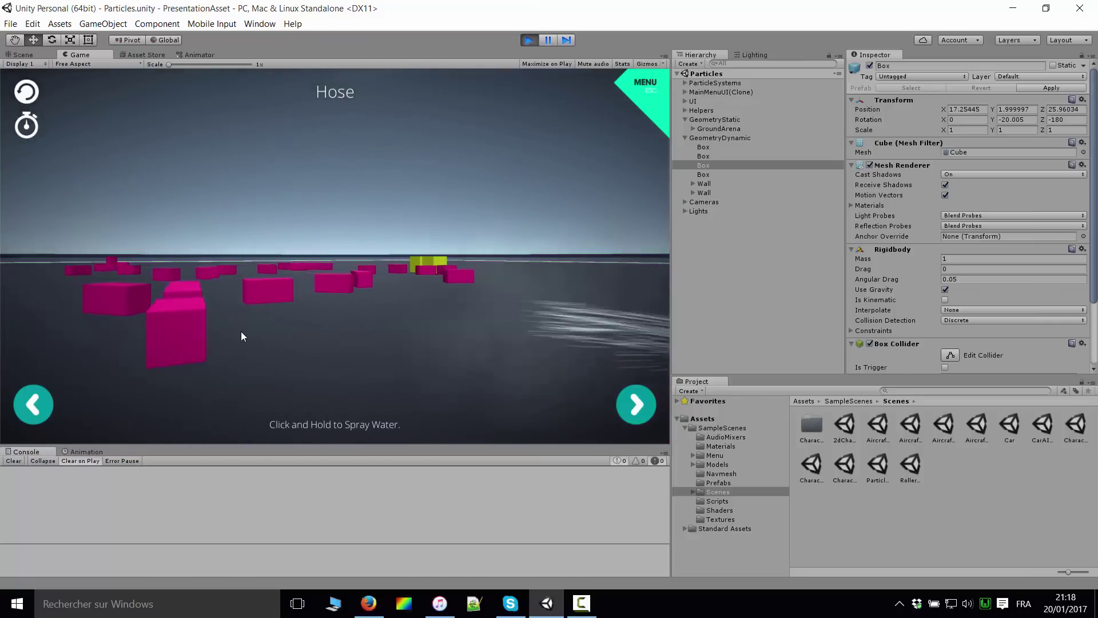
pyautogui.moveTo(241, 337)
pyautogui.mouseDown()
pyautogui.moveTo(326, 299)
pyautogui.moveTo(545, 286)
pyautogui.mouseUp()
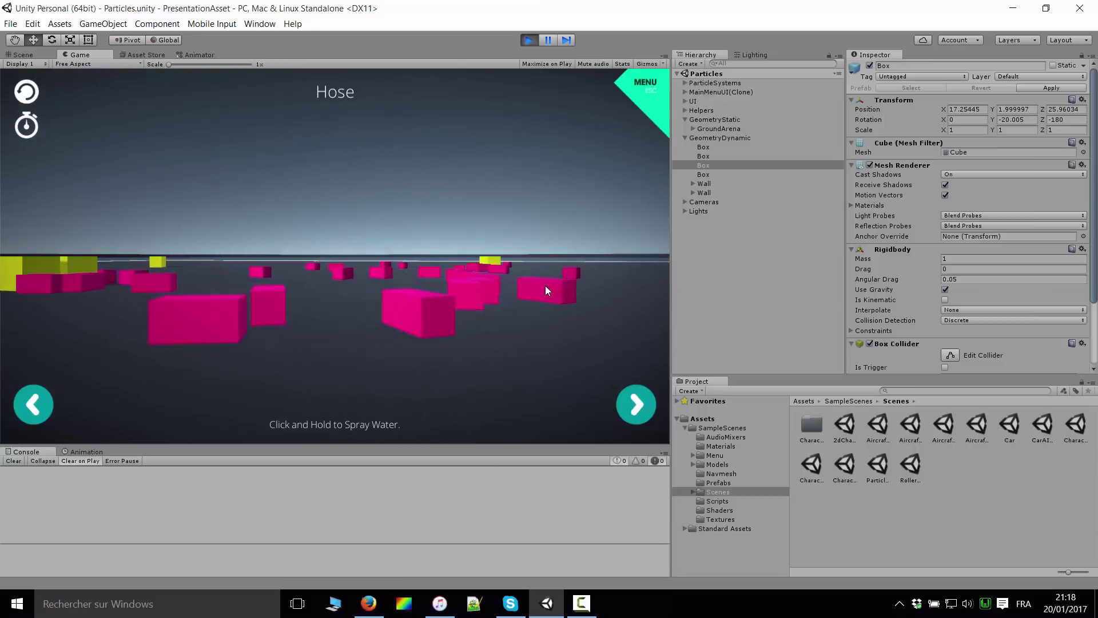
pyautogui.click(634, 400)
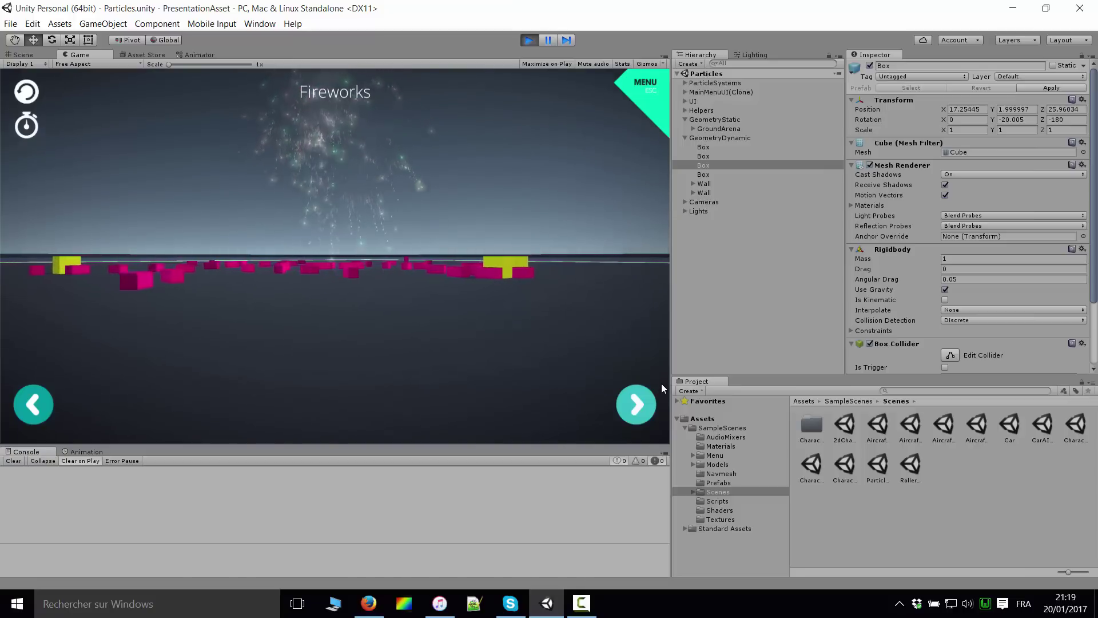
# Switch to the Flare demo and place three flares on the pink boxes
pyautogui.click(634, 406)
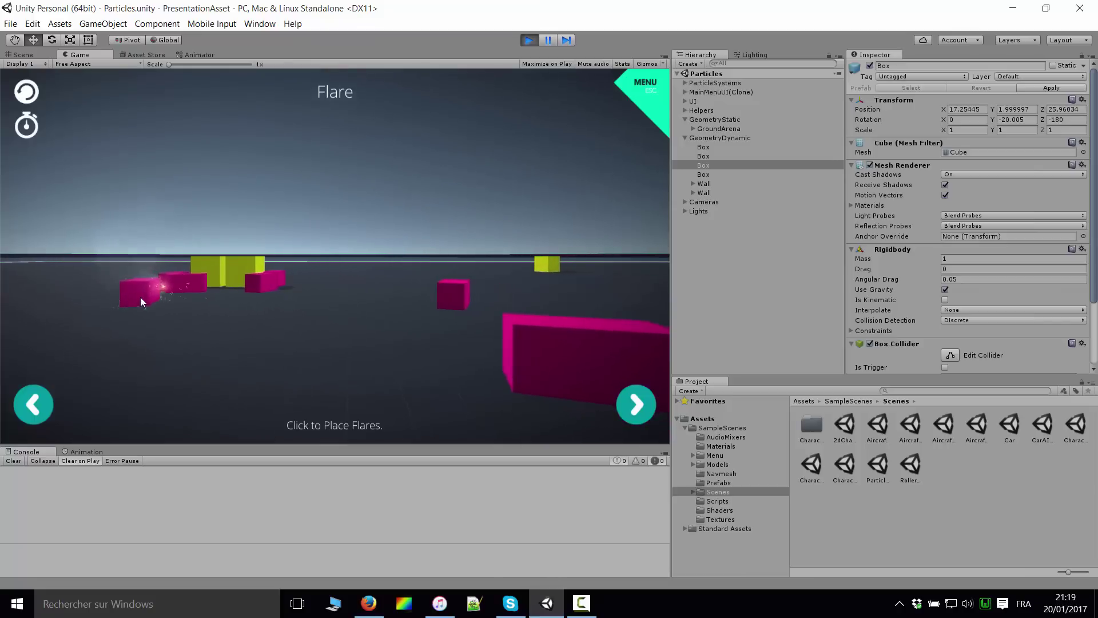
pyautogui.click(418, 297)
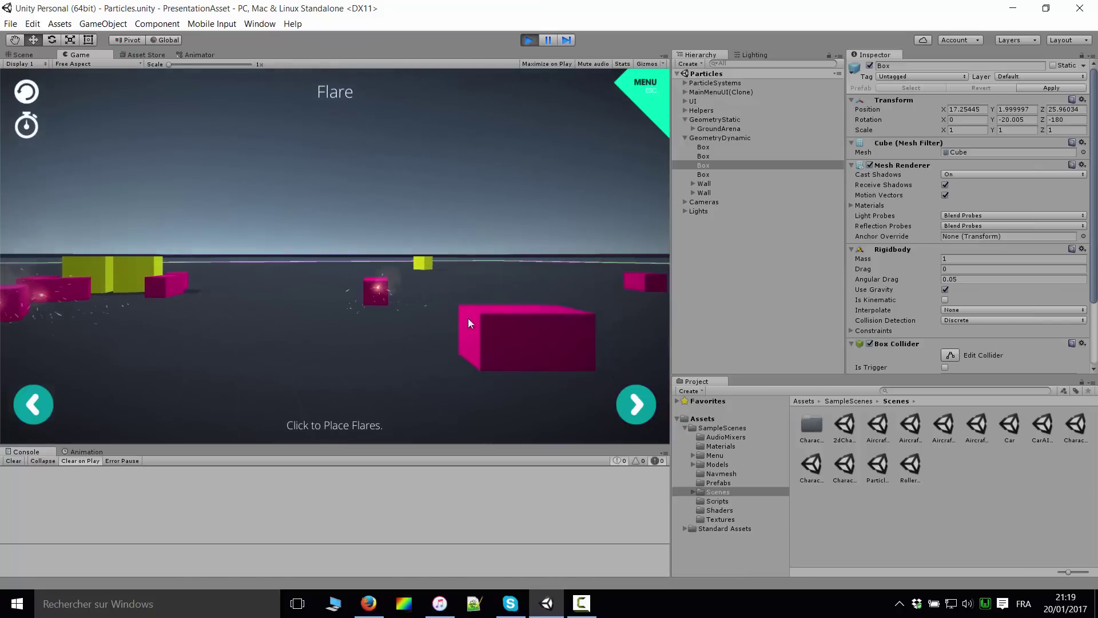
pyautogui.click(506, 334)
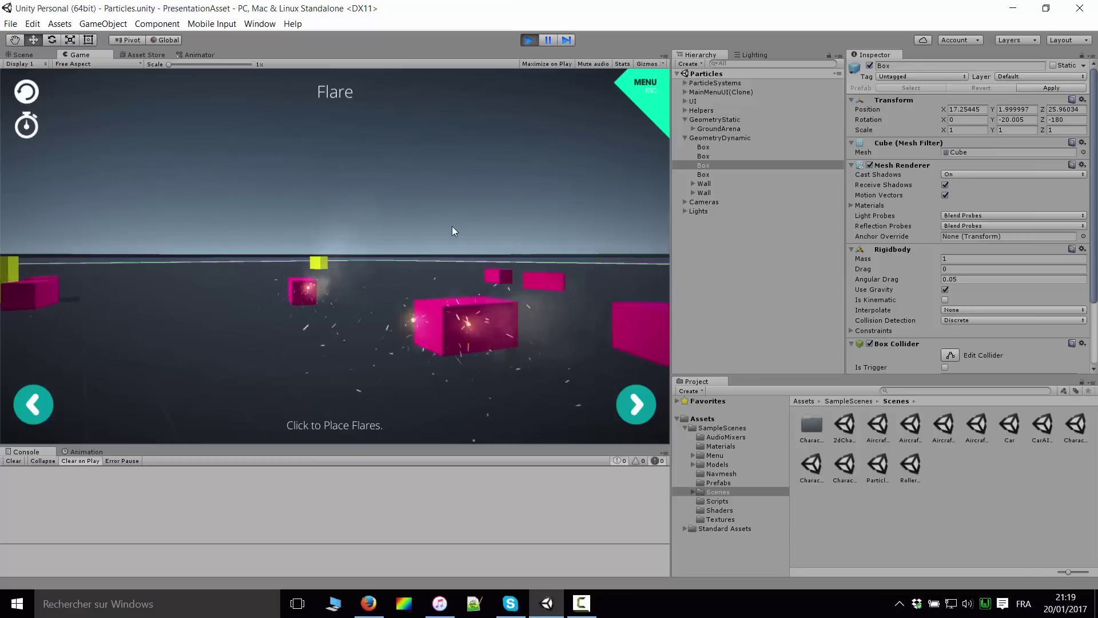
pyautogui.click(455, 277)
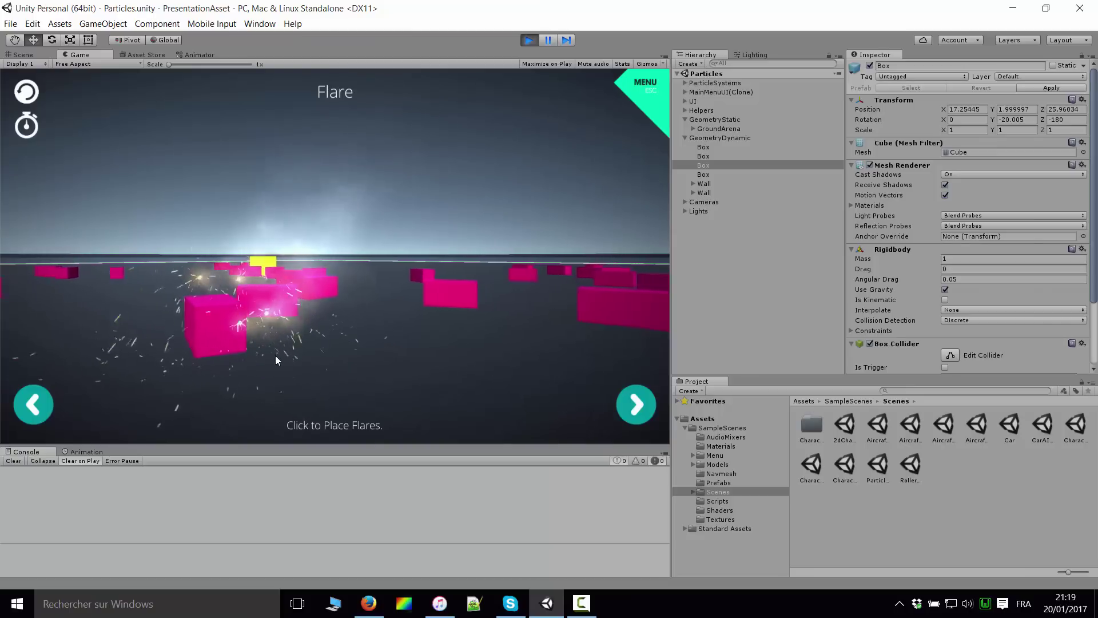
# Switch to the Explosion demo, set off four explosions among the boxes, then stop play mode
pyautogui.click(636, 410)
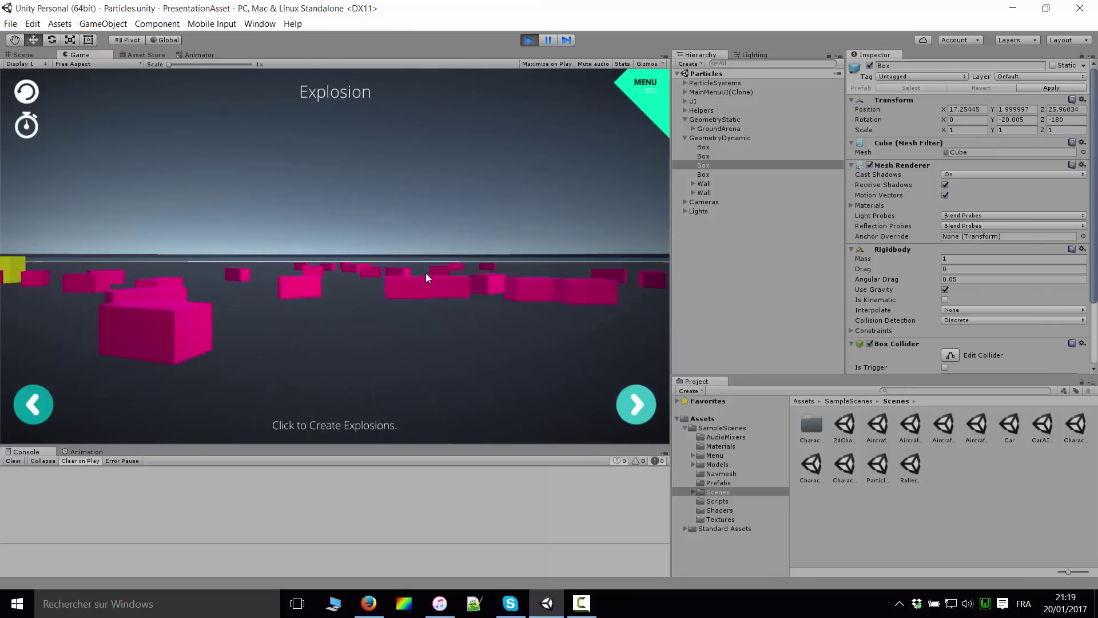
pyautogui.click(256, 347)
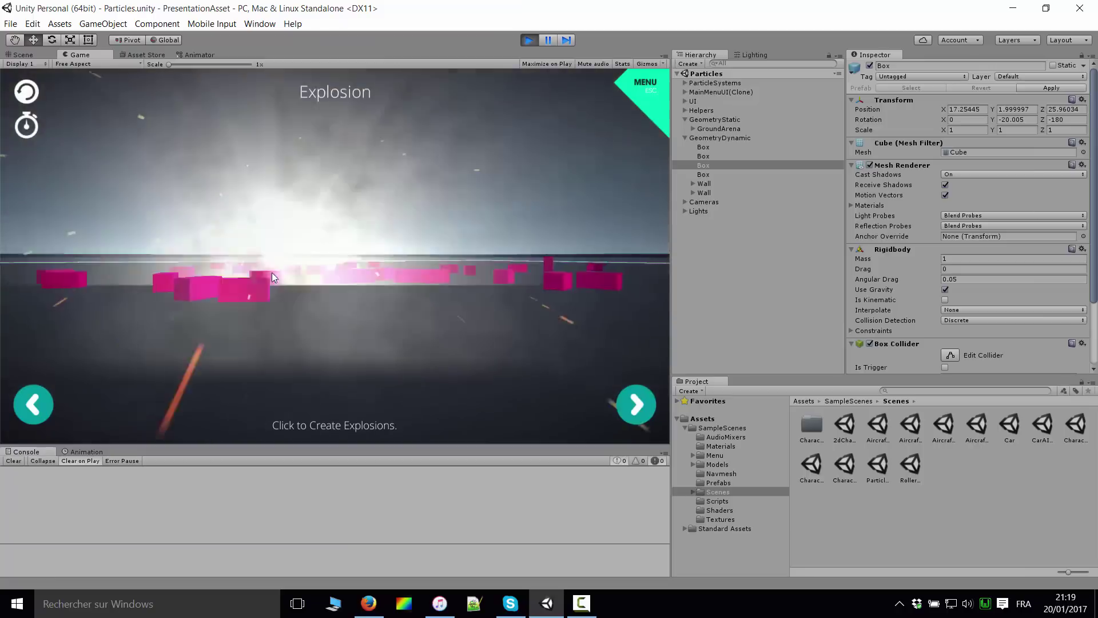
pyautogui.click(534, 280)
pyautogui.click(224, 295)
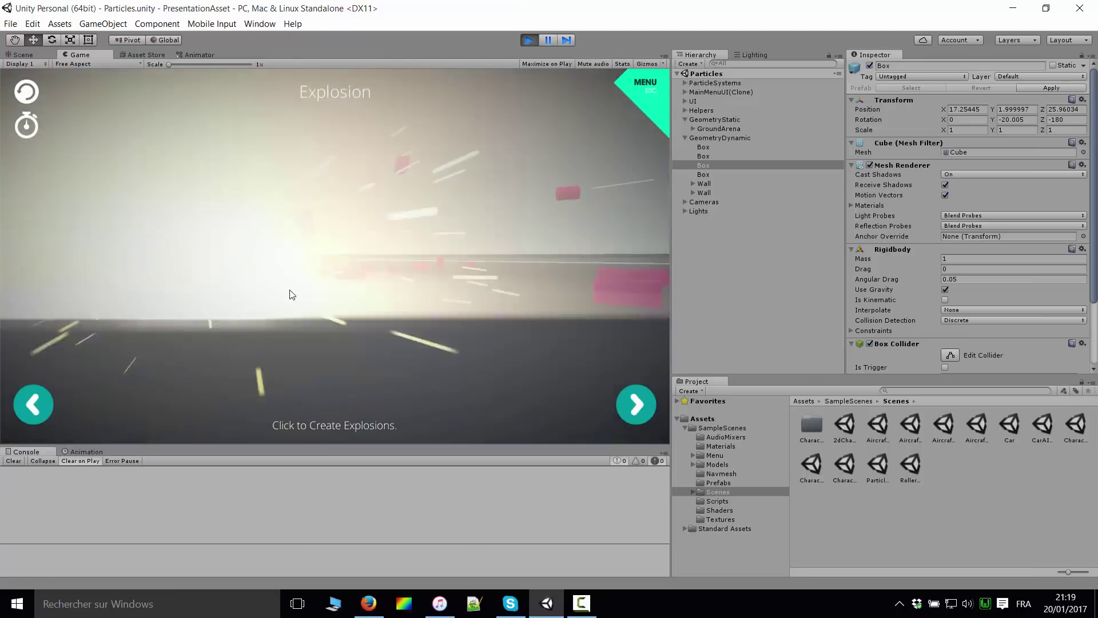
pyautogui.click(564, 301)
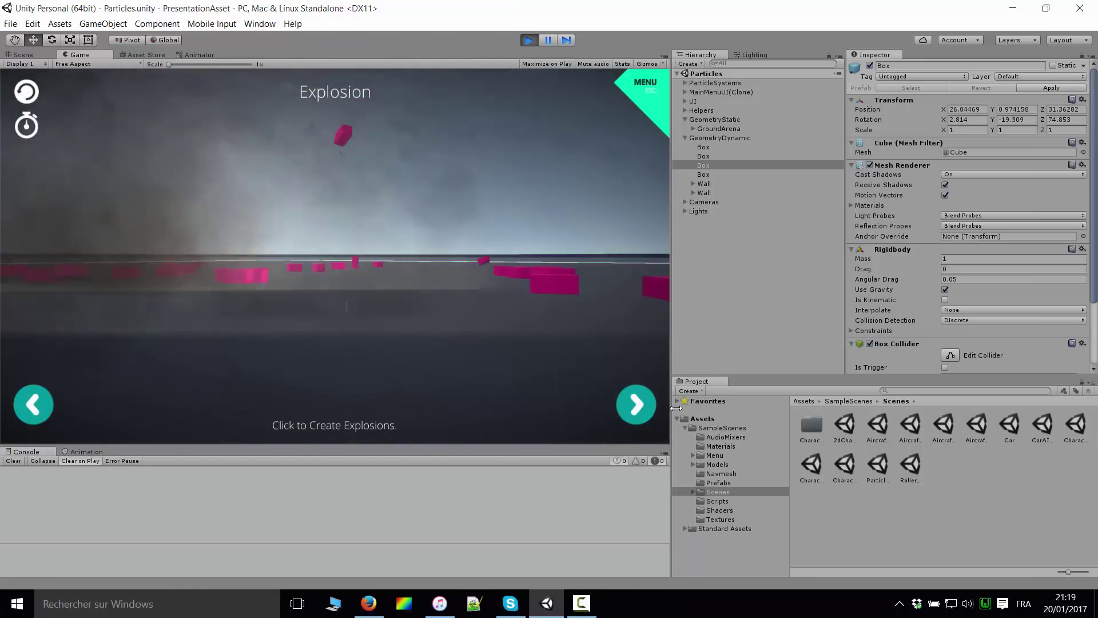
pyautogui.click(529, 40)
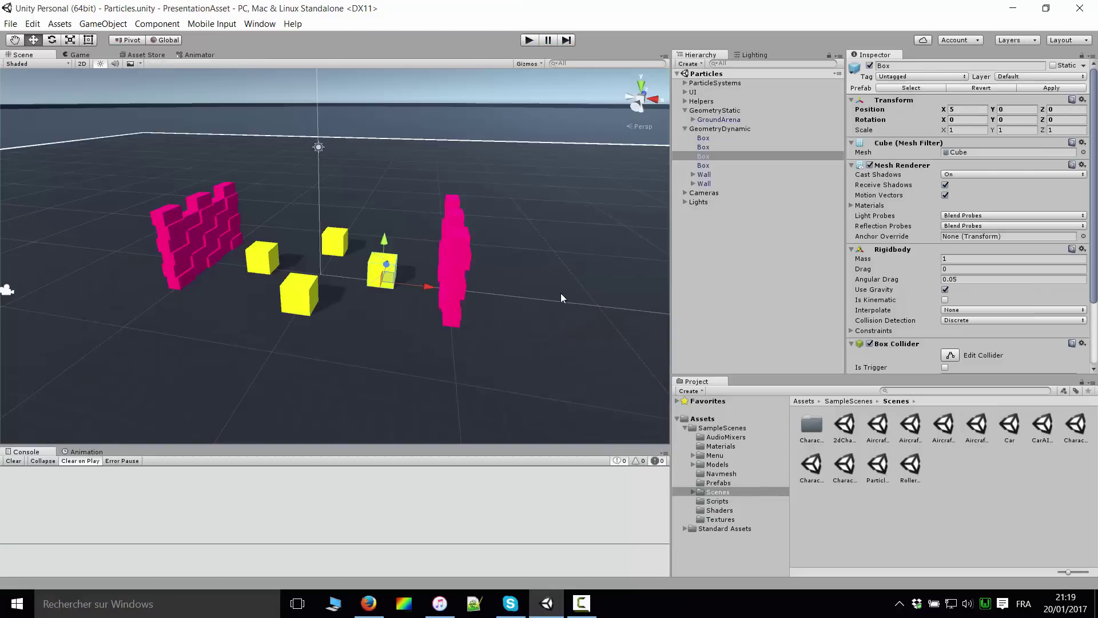
# Orbit the Scene view, fold up GeometryStatic and GeometryDynamic, and select ParticleSystems
pyautogui.scroll(2, 365, 315)
pyautogui.scroll(3, 335, 300)
pyautogui.scroll(3, 338, 302)
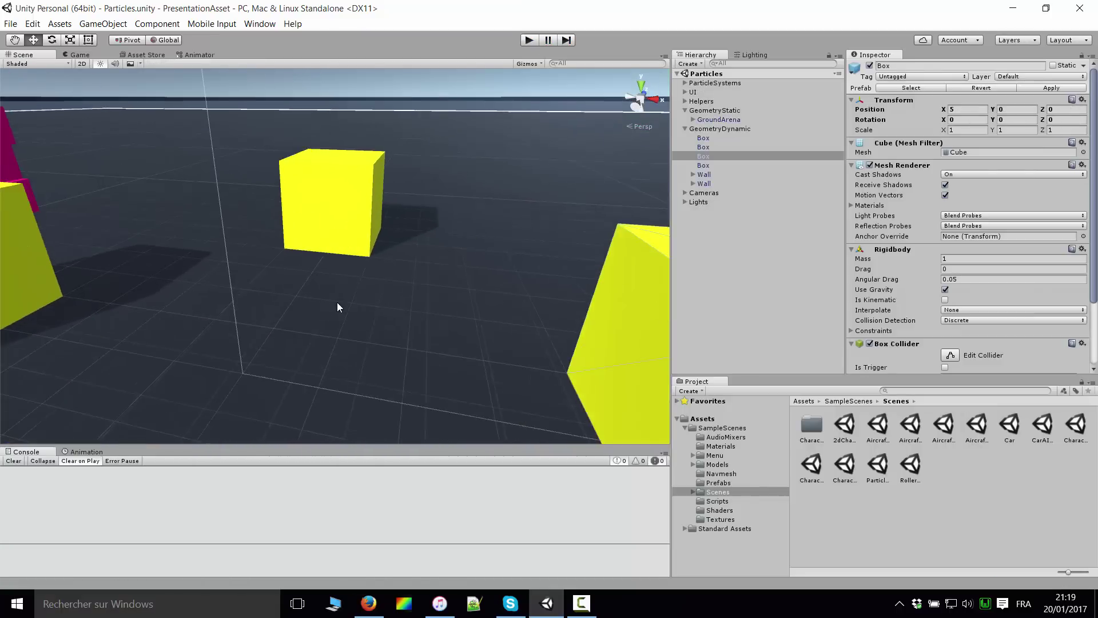
pyautogui.keyDown('alt'); pyautogui.moveTo(337, 302); pyautogui.dragTo(403, 293); pyautogui.keyUp('alt')
pyautogui.scroll(-4, 402, 296)
pyautogui.scroll(-3, 403, 296)
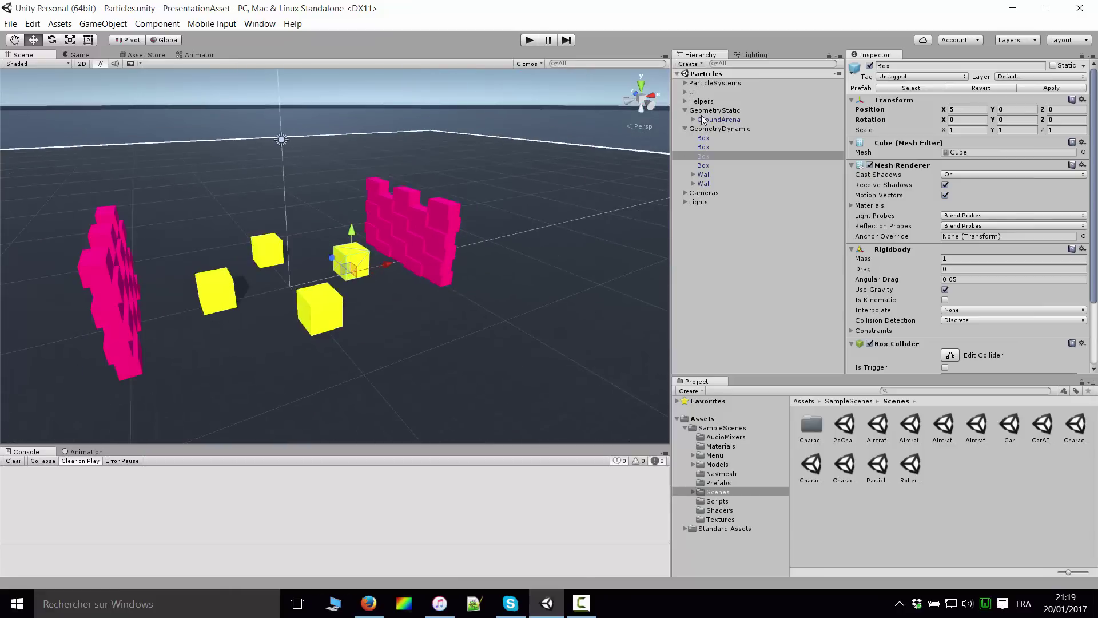
pyautogui.click(685, 110)
pyautogui.click(685, 119)
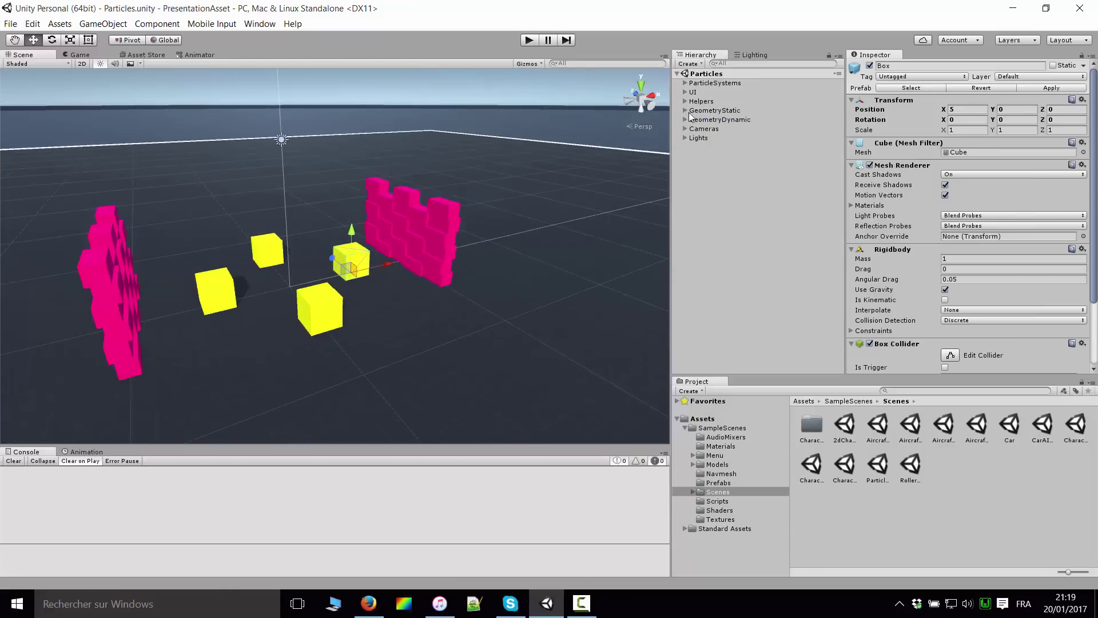
pyautogui.click(709, 84)
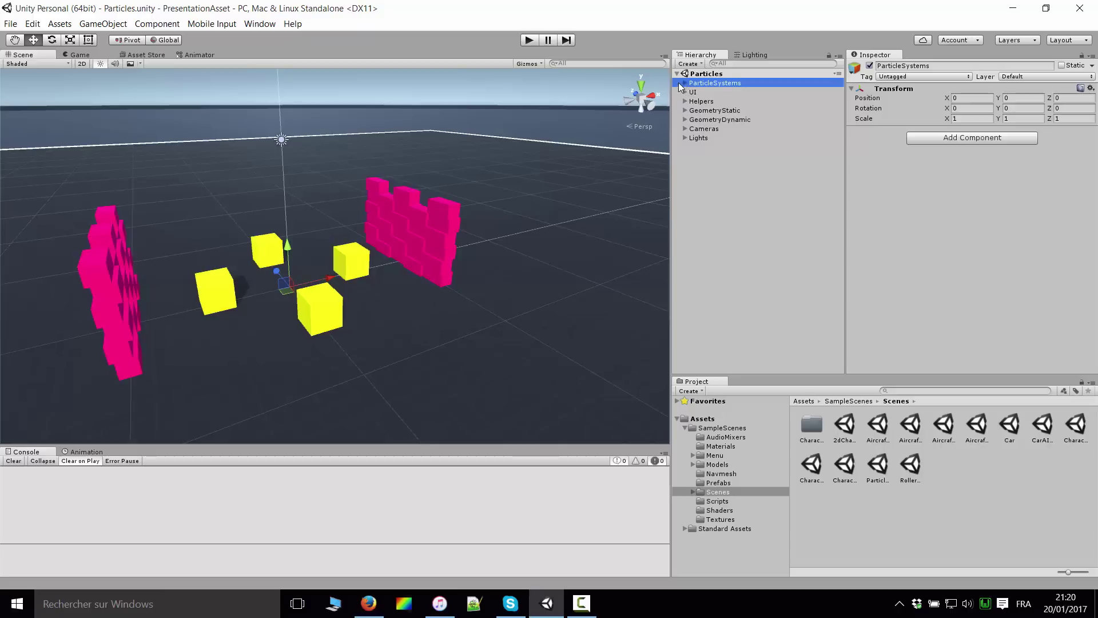
# Expand ParticleSystems, inspect Fireworks, DustStormMobile and DustStorm in turn, then collapse the group
pyautogui.click(685, 84)
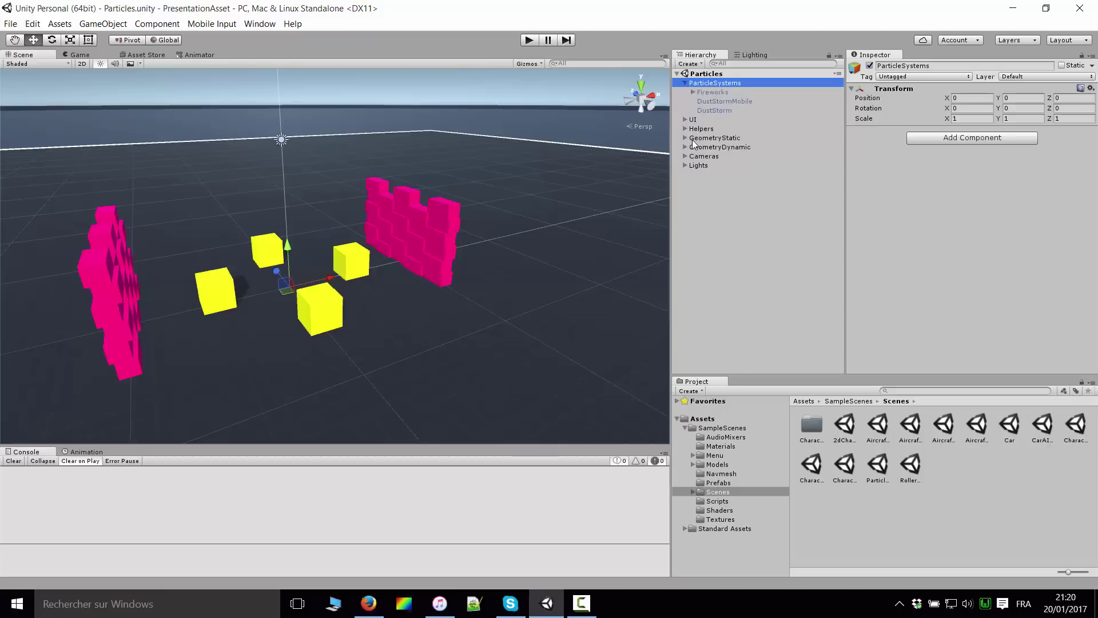
pyautogui.click(712, 92)
pyautogui.click(727, 102)
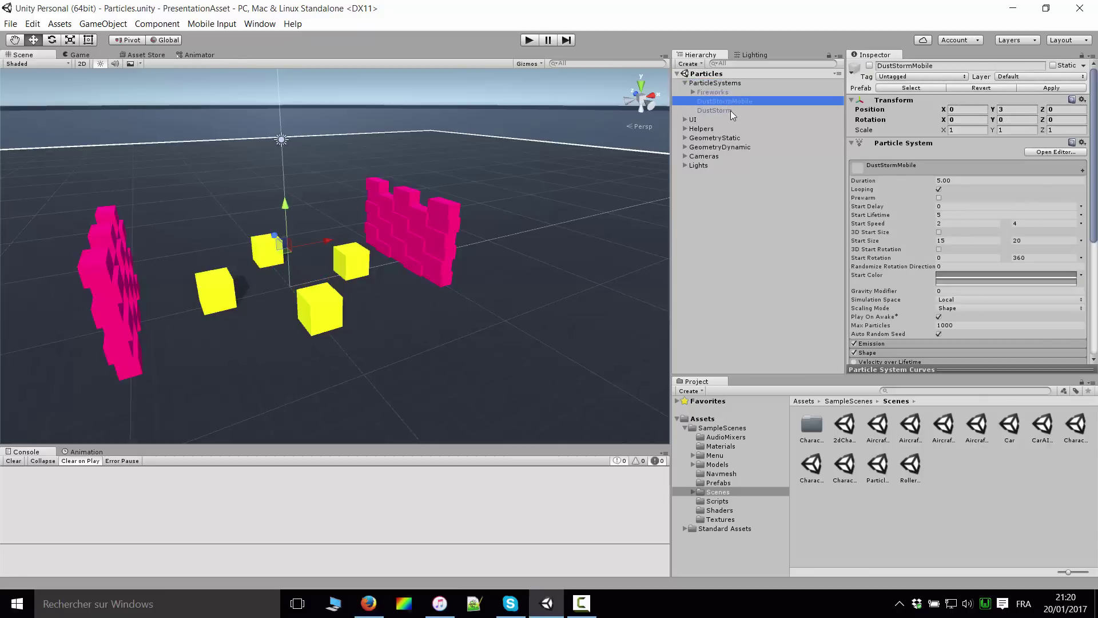
pyautogui.click(729, 111)
pyautogui.click(707, 84)
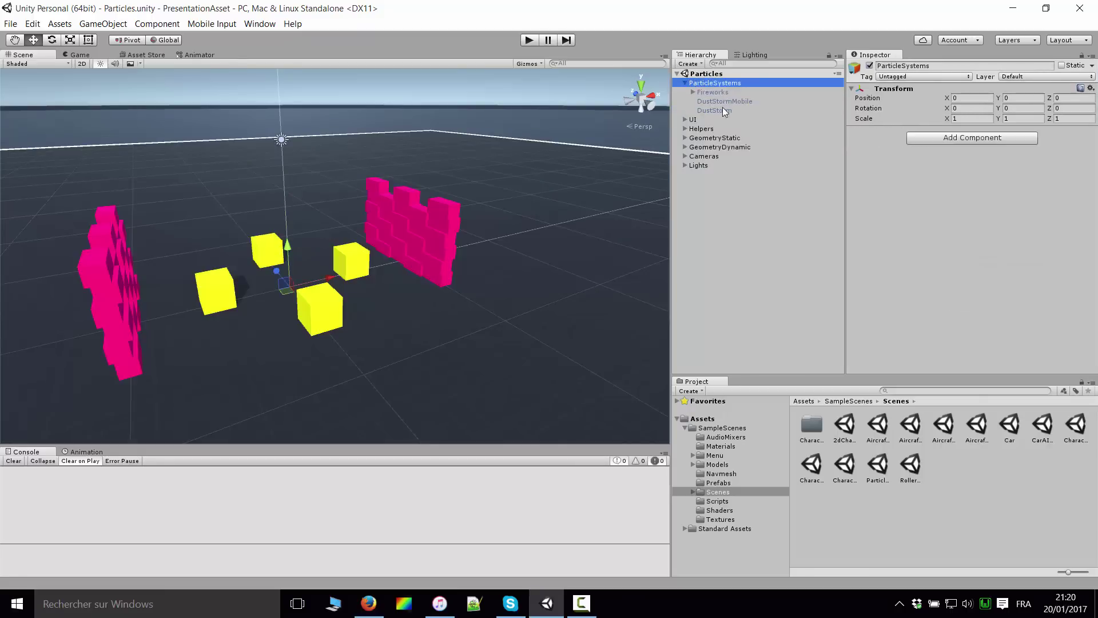
pyautogui.click(717, 102)
pyautogui.click(719, 112)
pyautogui.click(722, 94)
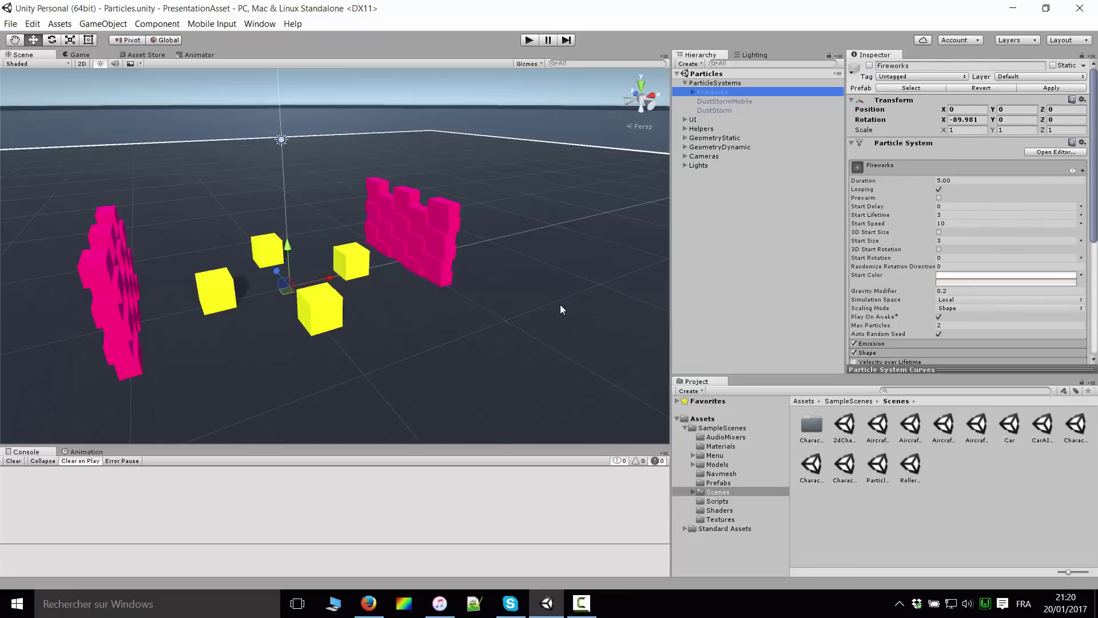
pyautogui.click(685, 83)
# Frame PlatformSpecificParticleControllers and inspect the Helpers group and its EventSystem
pyautogui.doubleClick(744, 183)
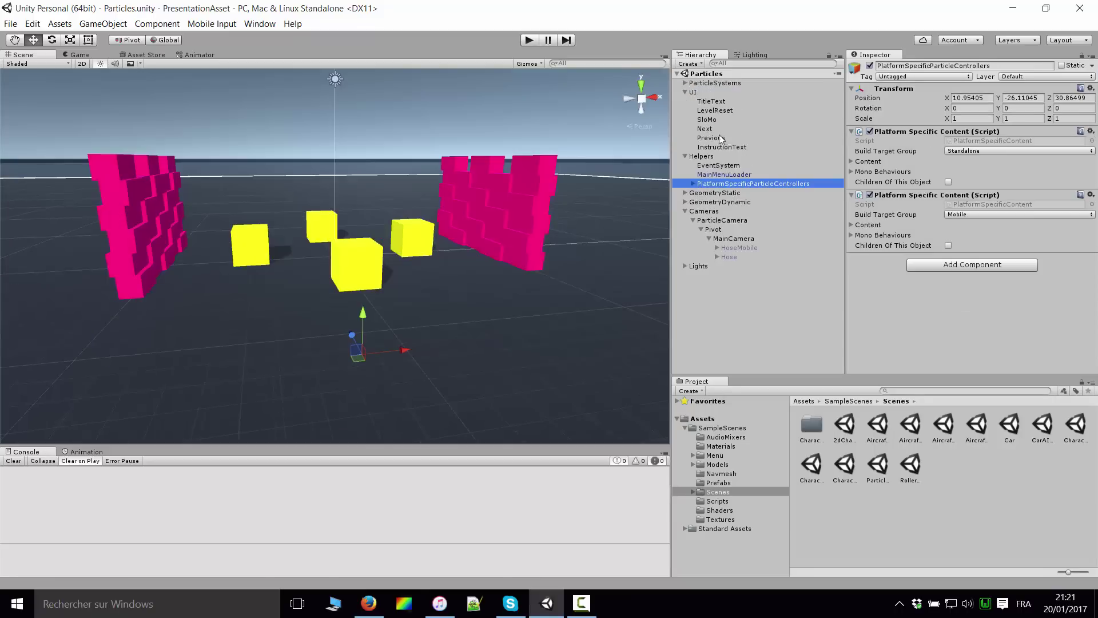
pyautogui.click(704, 156)
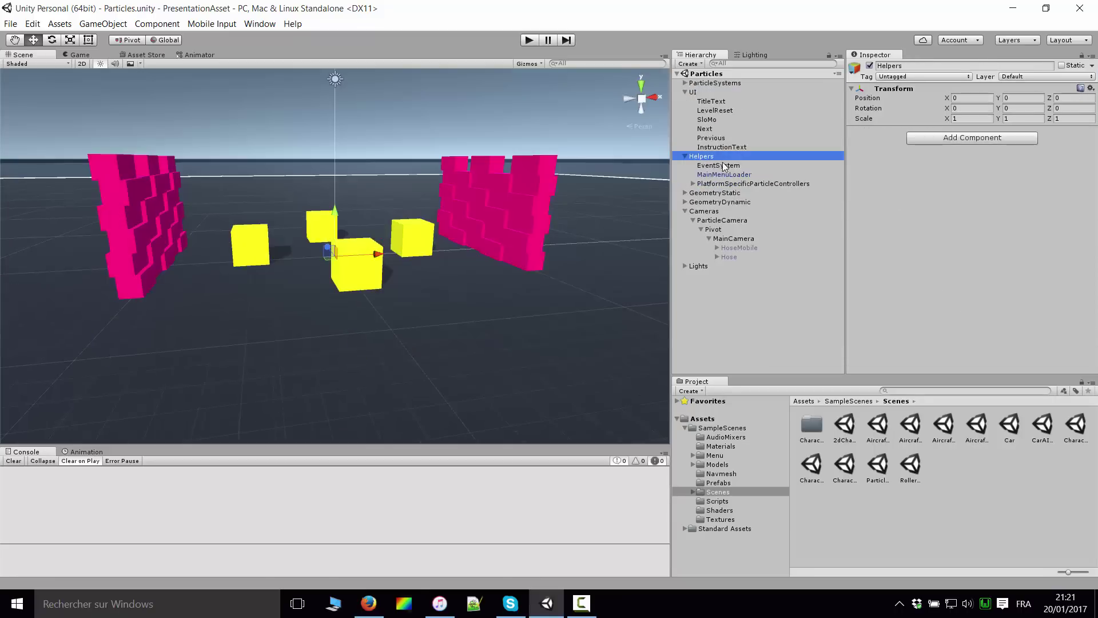
pyautogui.click(725, 165)
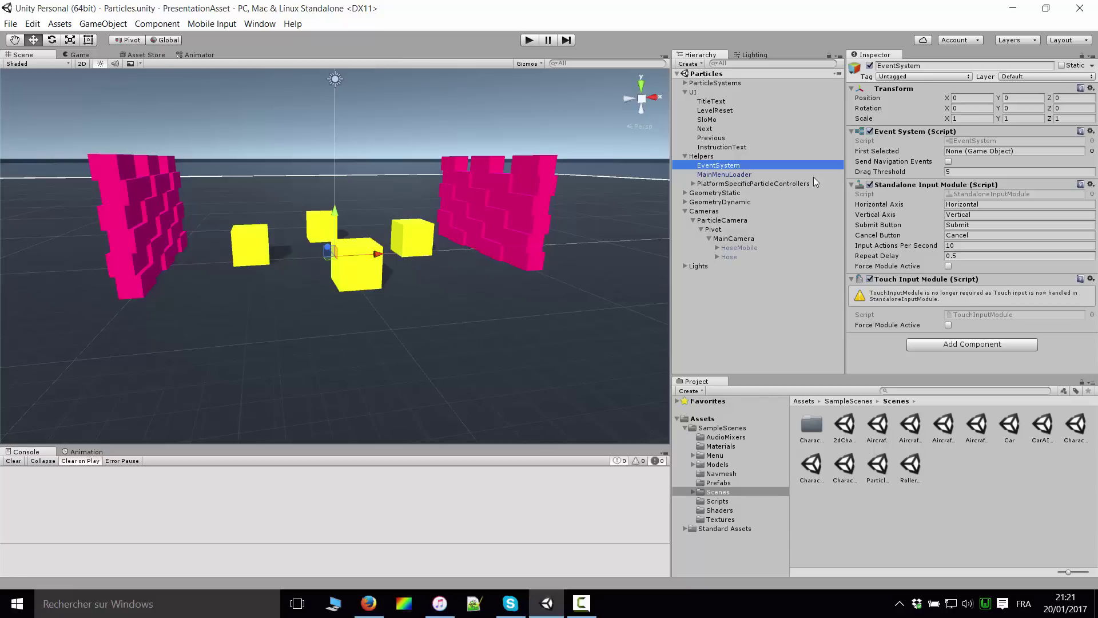
# Inspect the Particle Controller (Standalone) settings, then collapse Helpers and select the Cameras group
pyautogui.click(692, 184)
pyautogui.click(714, 184)
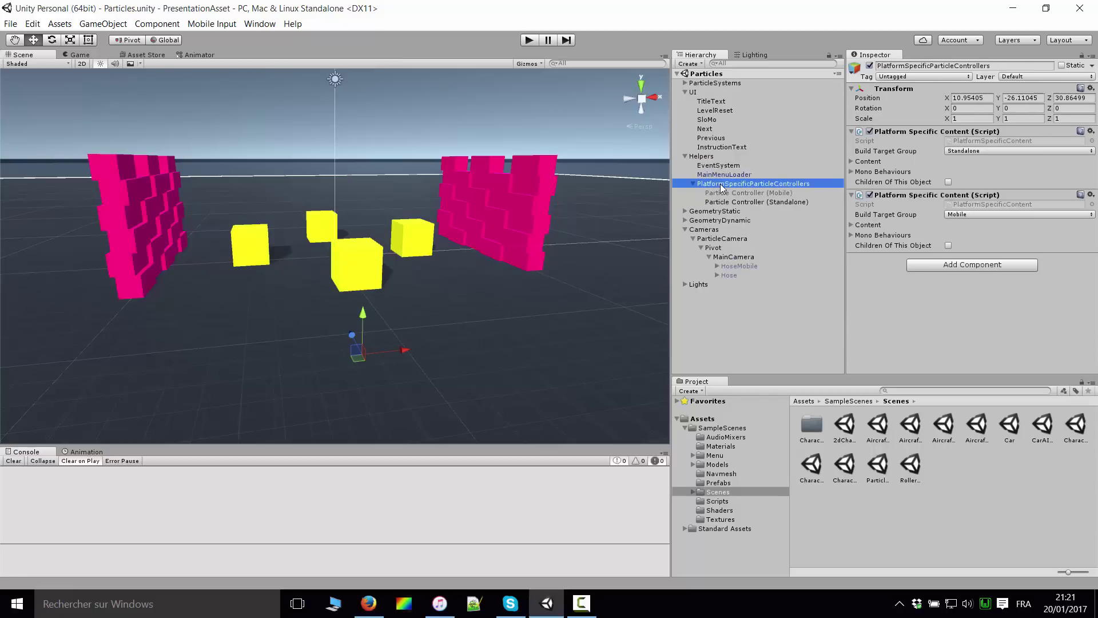
pyautogui.click(727, 202)
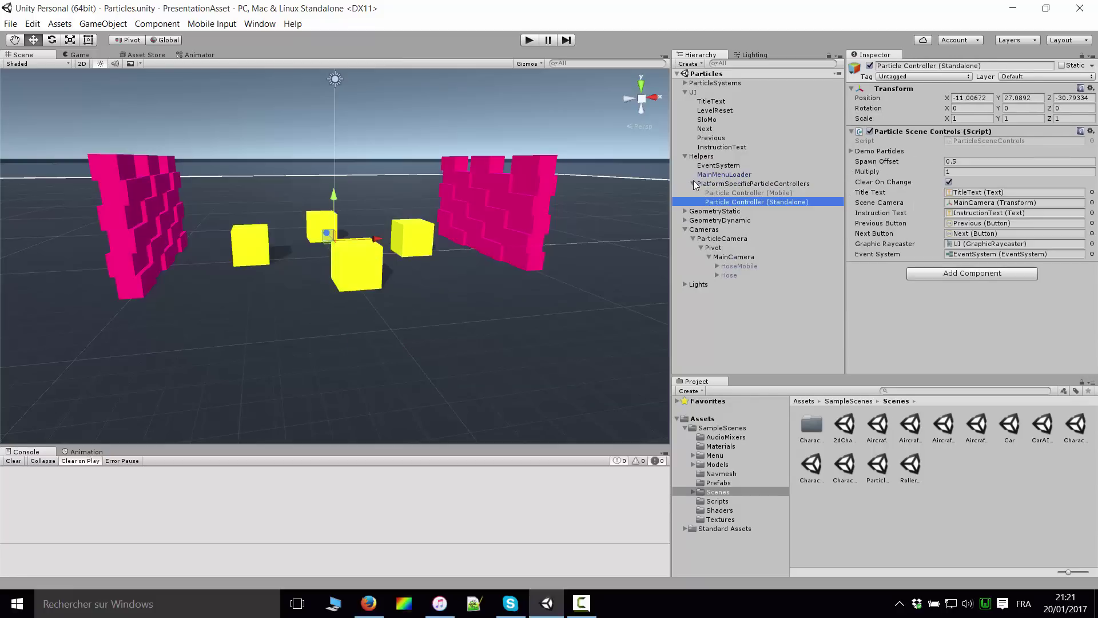
pyautogui.click(692, 183)
pyautogui.click(685, 156)
pyautogui.click(704, 157)
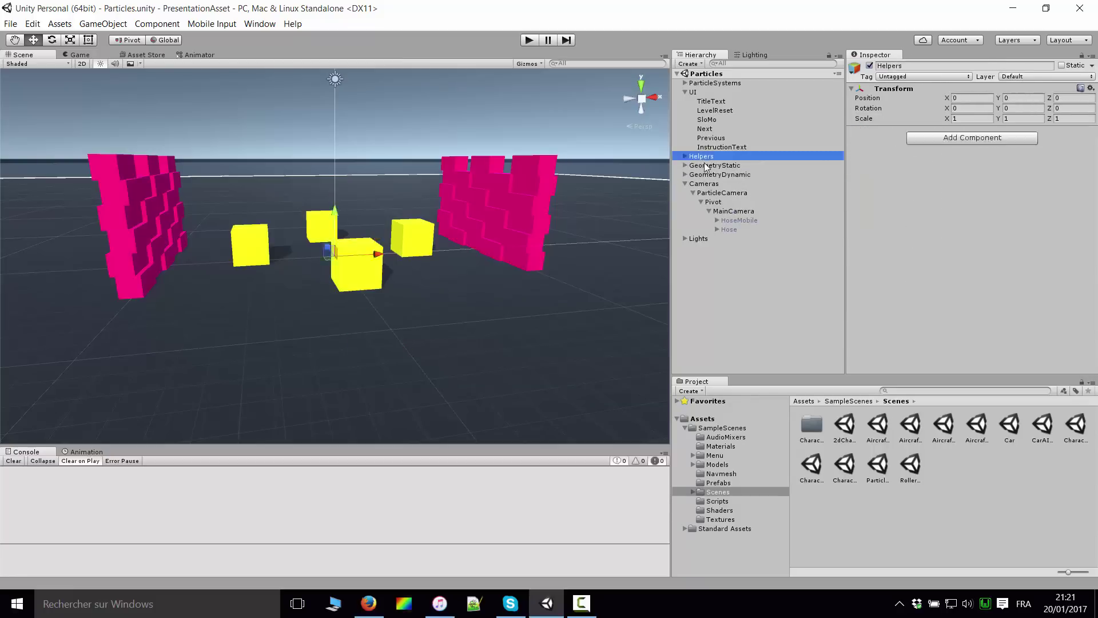
pyautogui.click(683, 187)
# Collapse Cameras, frame the SloMo button, and pan to bring the previous-demo arrow into view
pyautogui.click(685, 184)
pyautogui.doubleClick(707, 120)
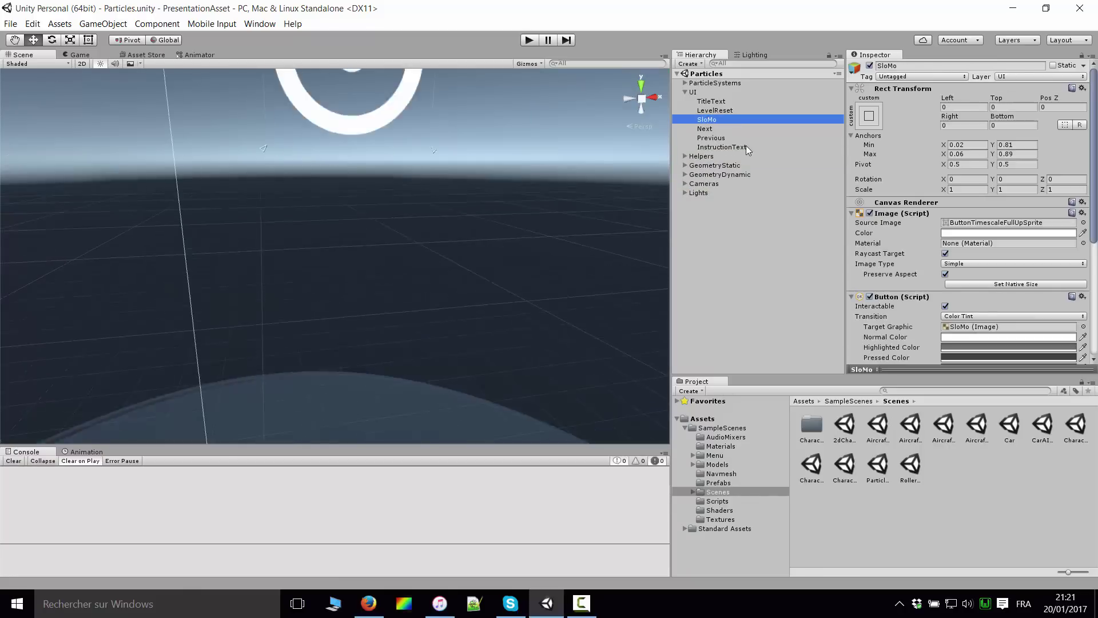
pyautogui.scroll(-3, 444, 308)
pyautogui.scroll(-2, 358, 312)
pyautogui.scroll(-2, 309, 269)
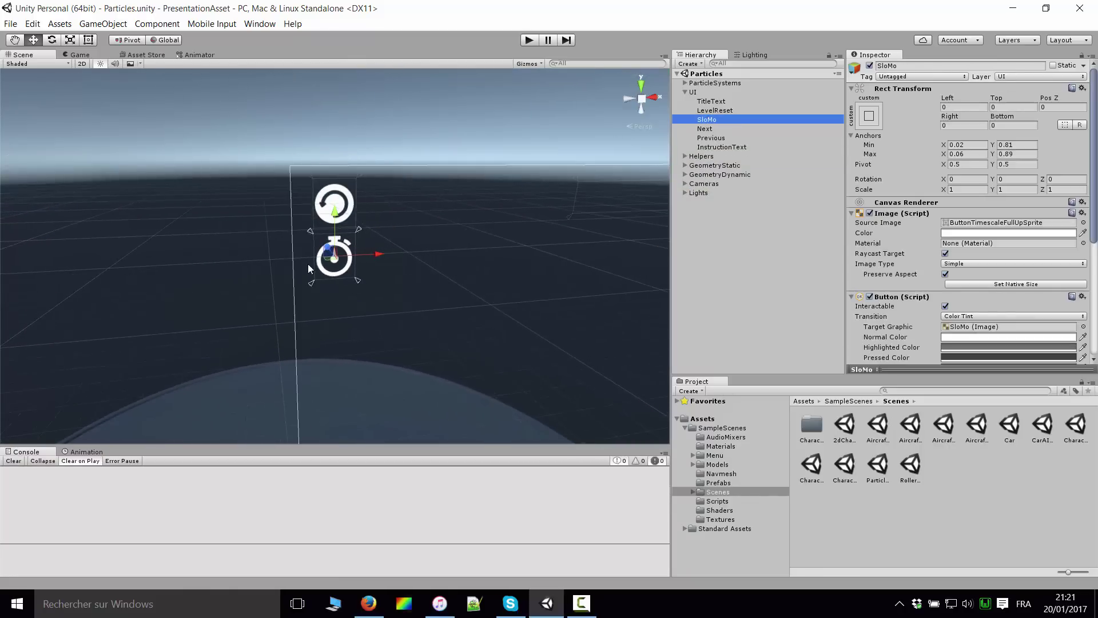
pyautogui.moveTo(528, 292); pyautogui.dragTo(149, 278, button='middle')
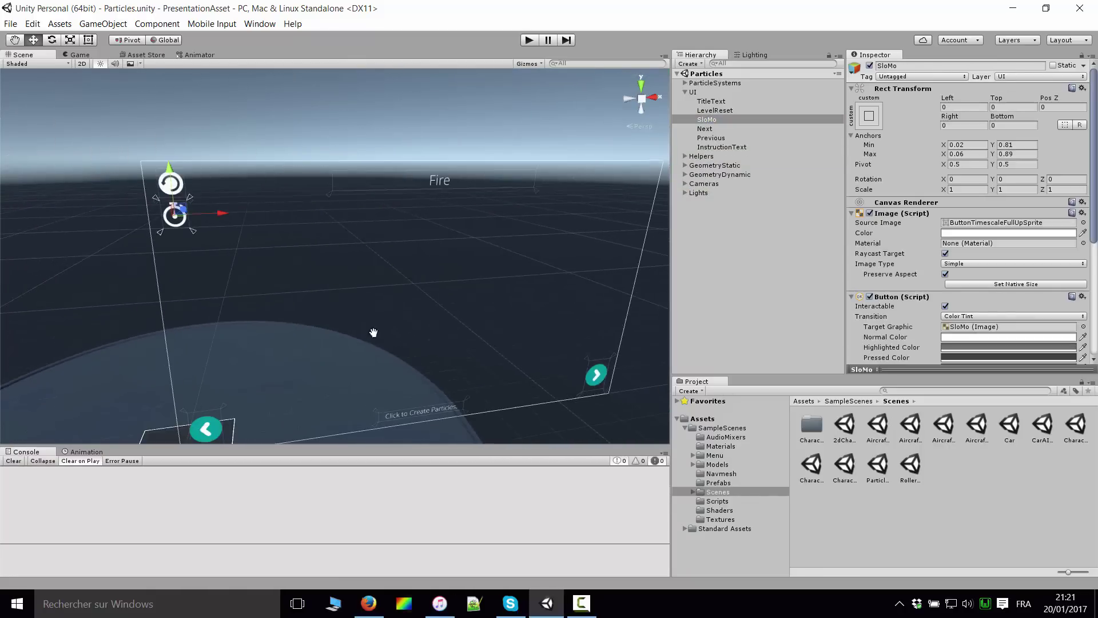
pyautogui.moveTo(374, 333); pyautogui.dragTo(289, 393, button='middle')
# Zoom and orbit in close on the left-arrow SloMo button
pyautogui.scroll(5, 288, 392)
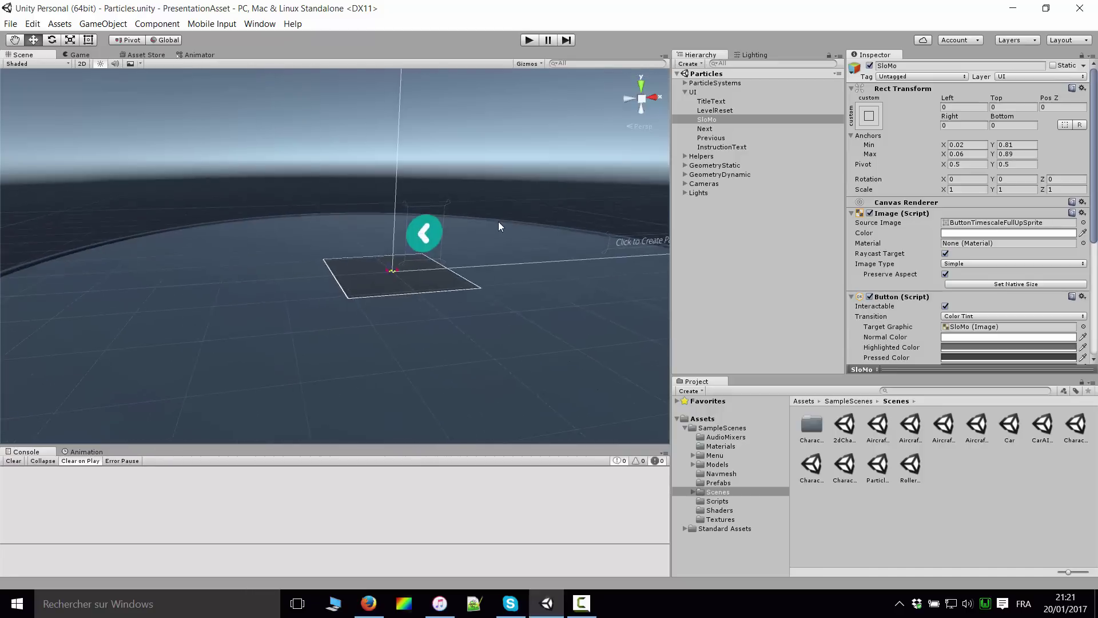
pyautogui.scroll(2, 499, 226)
pyautogui.scroll(3, 444, 290)
pyautogui.keyDown('alt'); pyautogui.moveTo(444, 289); pyautogui.dragTo(437, 309); pyautogui.keyUp('alt')
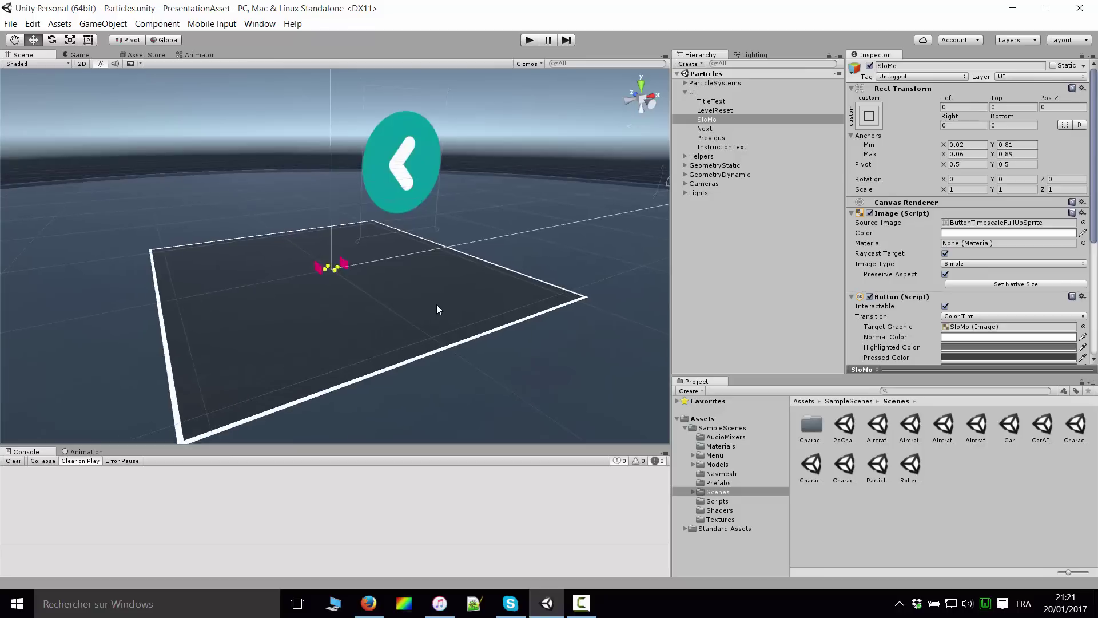
pyautogui.scroll(2, 438, 300)
pyautogui.scroll(2, 459, 273)
pyautogui.scroll(1, 468, 263)
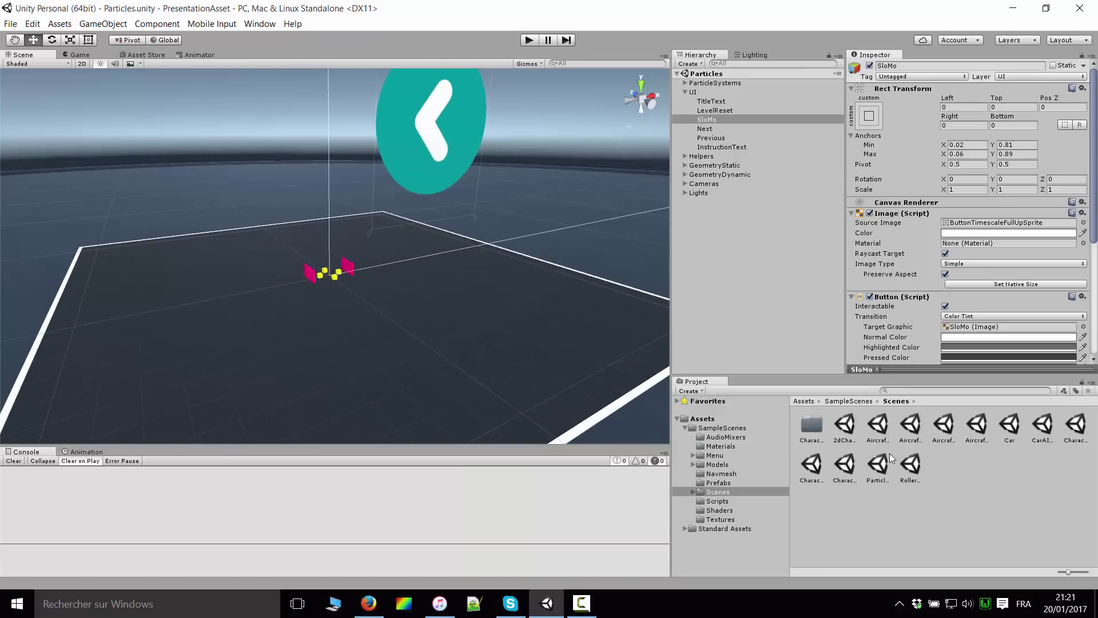
# Open the RollerBall scene from Project > Scenes and frame the ball with the ramp behind it
pyautogui.doubleClick(905, 465)
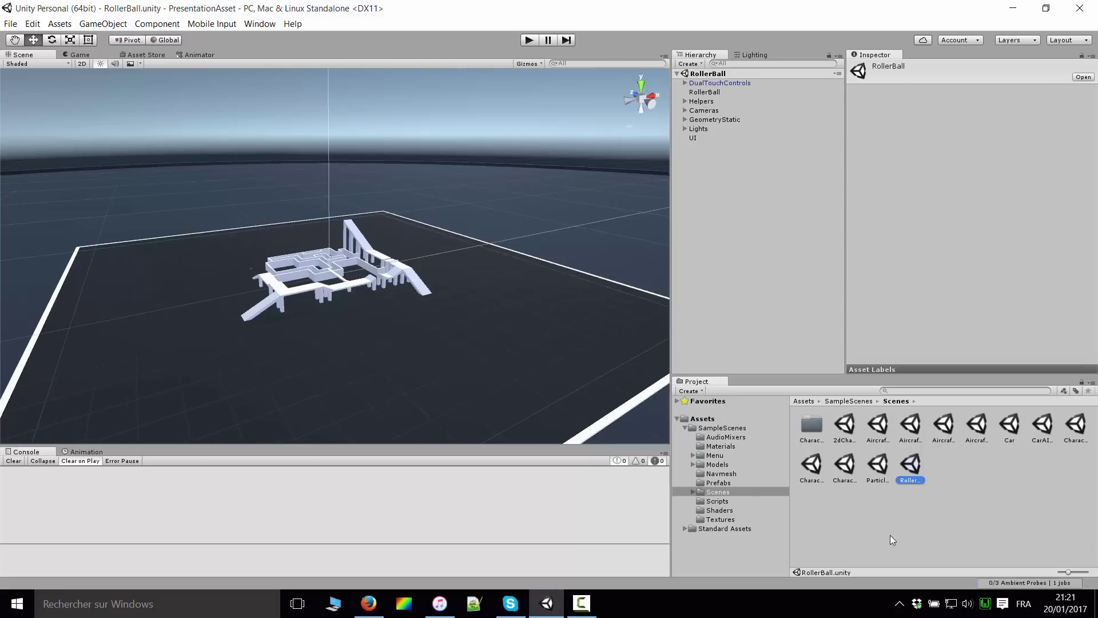
pyautogui.scroll(1, 502, 264)
pyautogui.click(712, 119)
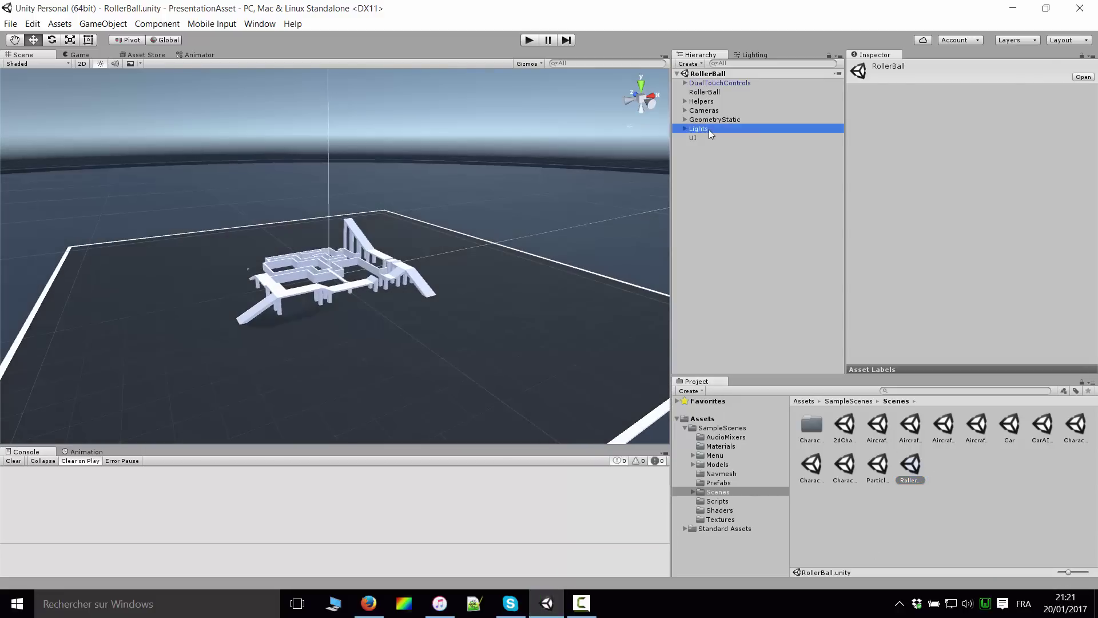
pyautogui.click(711, 110)
pyautogui.doubleClick(704, 91)
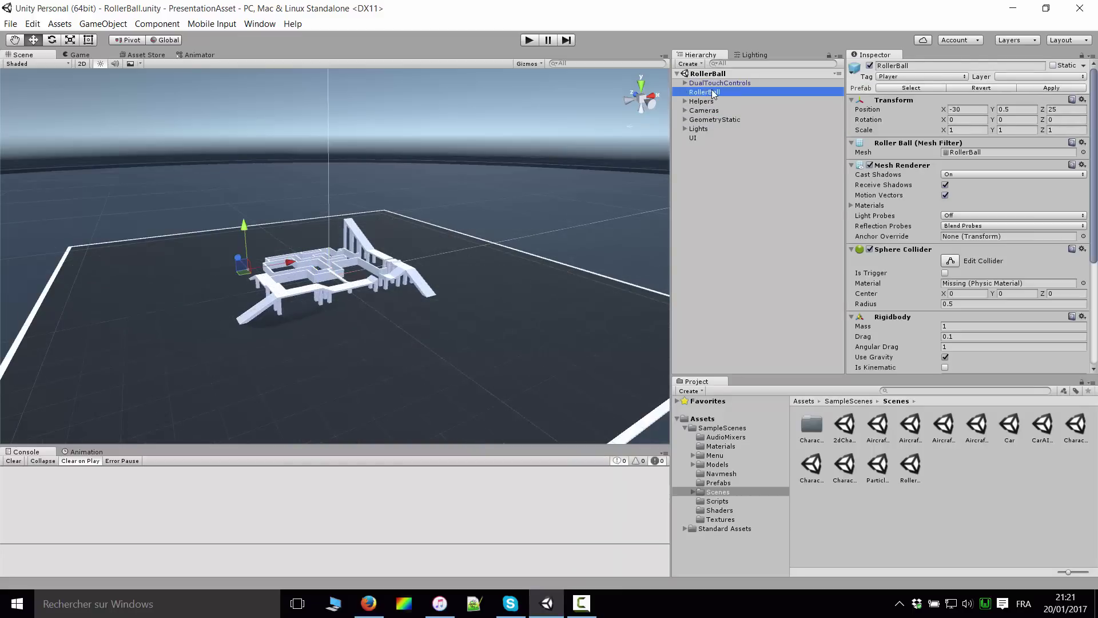
pyautogui.scroll(-5, 458, 306)
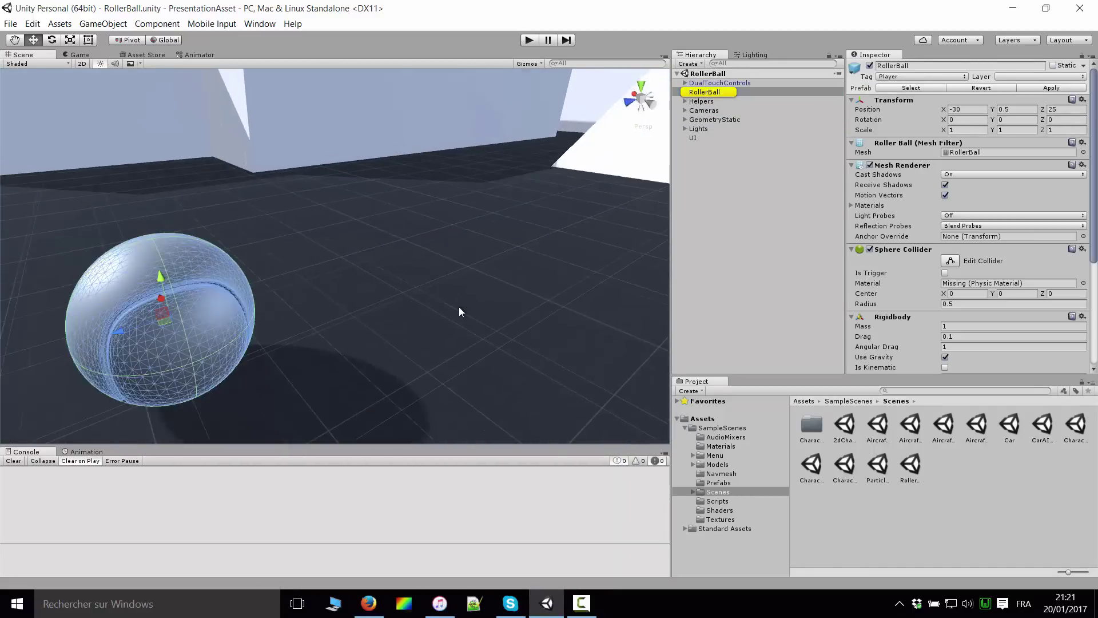
pyautogui.moveTo(459, 307); pyautogui.dragTo(506, 270, button='right')
# Start play mode and roll the ball around the RollerBall course
pyautogui.click(528, 39)
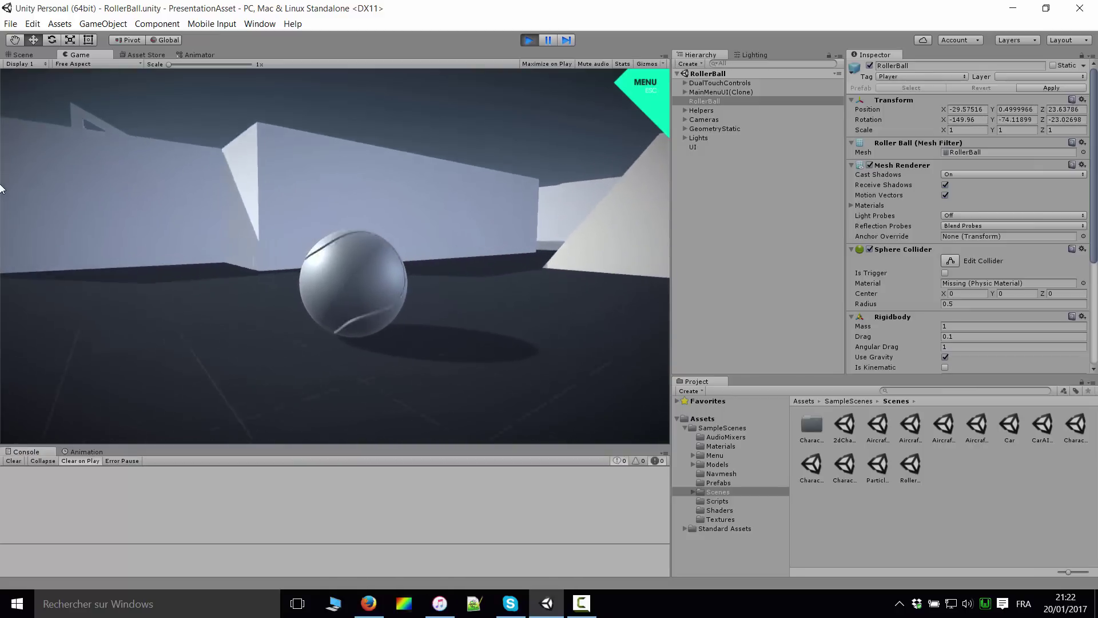
# Stop play mode and browse the AudioMixers and Materials sample folders
pyautogui.hotkey('ctrl', 'p')
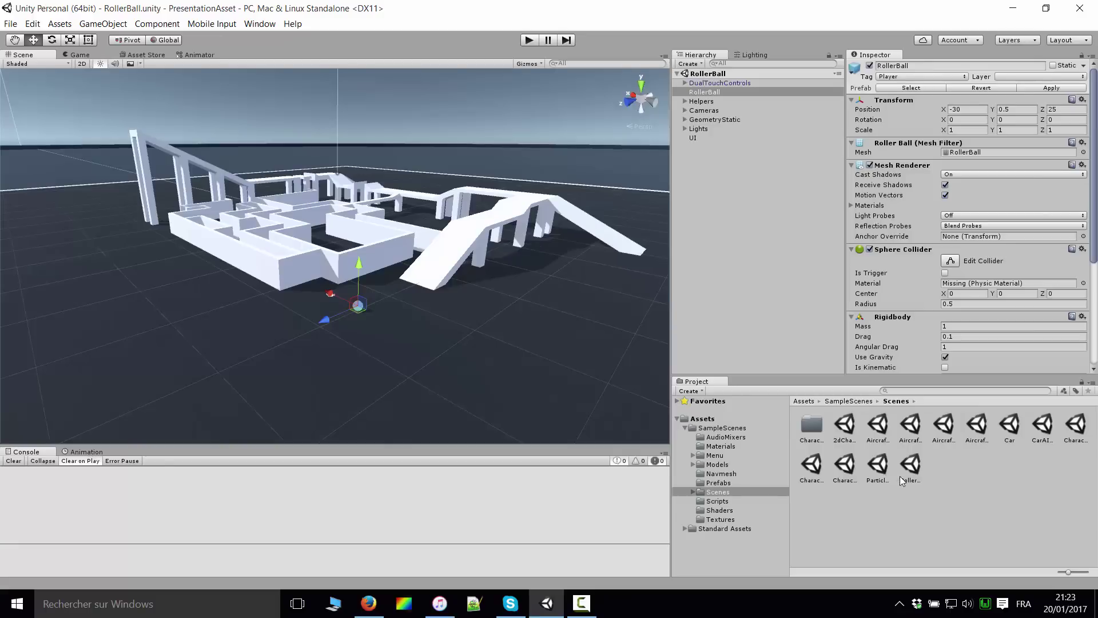
pyautogui.click(915, 466)
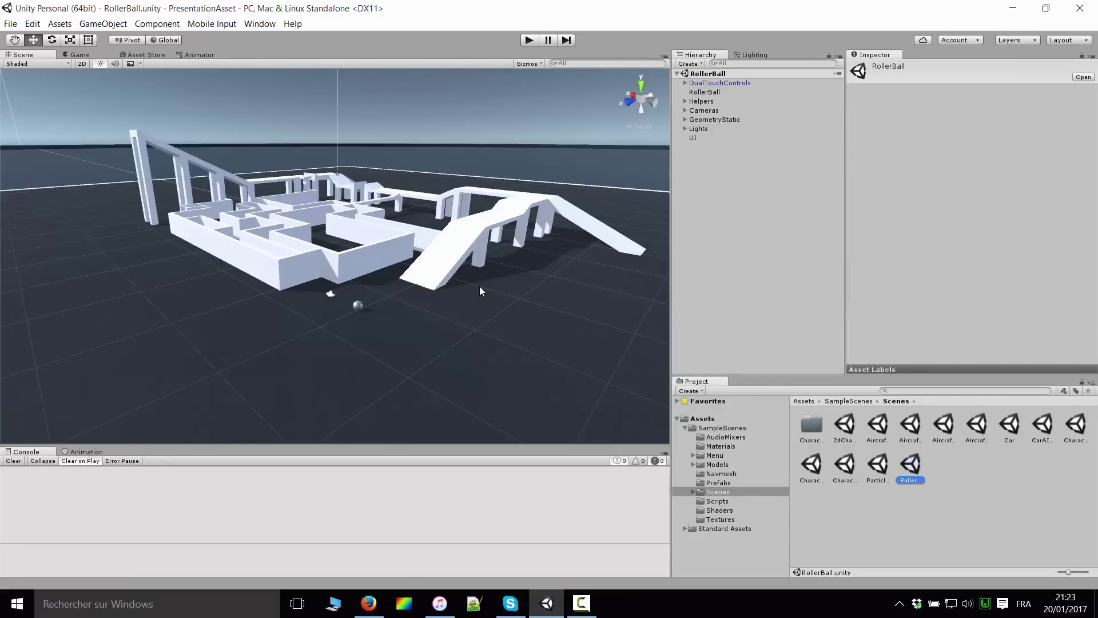
pyautogui.scroll(5, 478, 280)
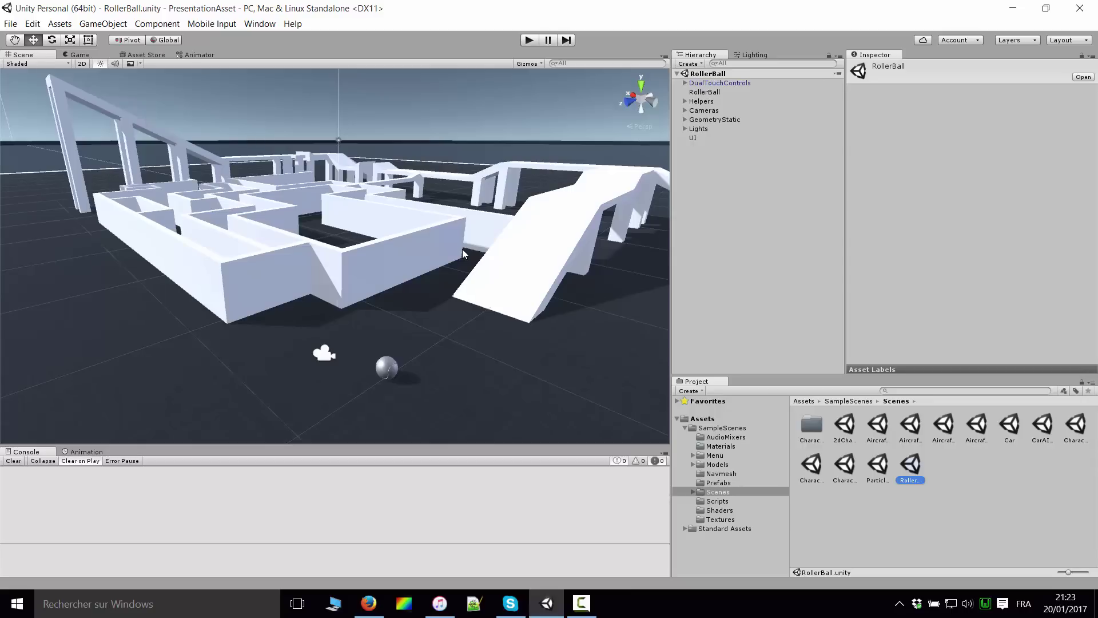
pyautogui.click(719, 437)
pyautogui.click(723, 447)
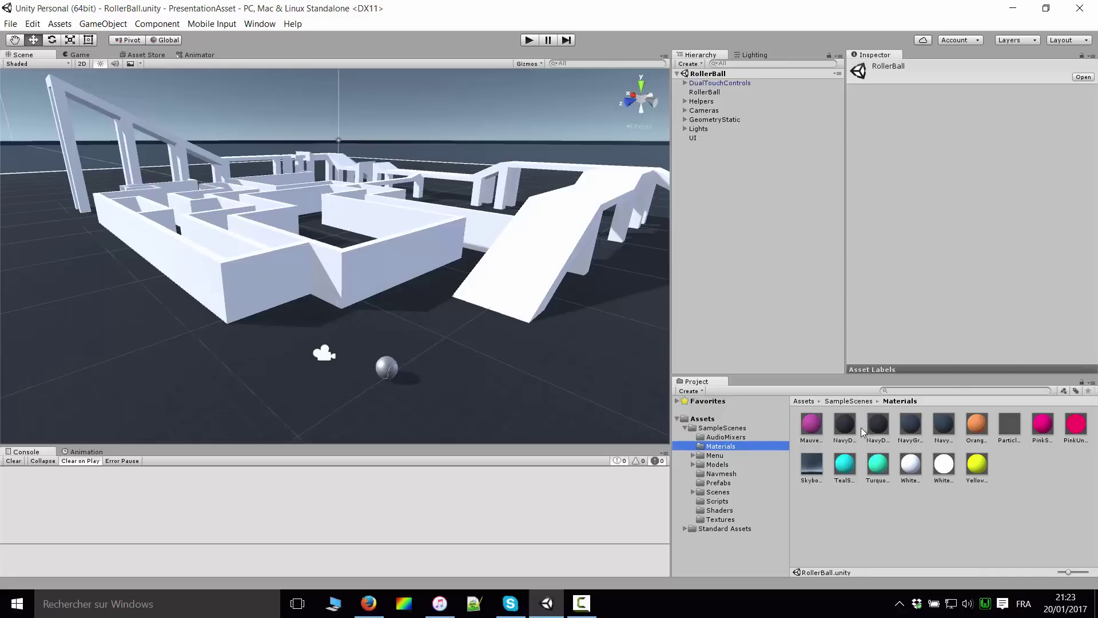
pyautogui.moveTo(499, 296)
pyautogui.mouseDown(button='right')
pyautogui.moveTo(498, 283)
pyautogui.moveTo(576, 271)
pyautogui.mouseUp(button='right')
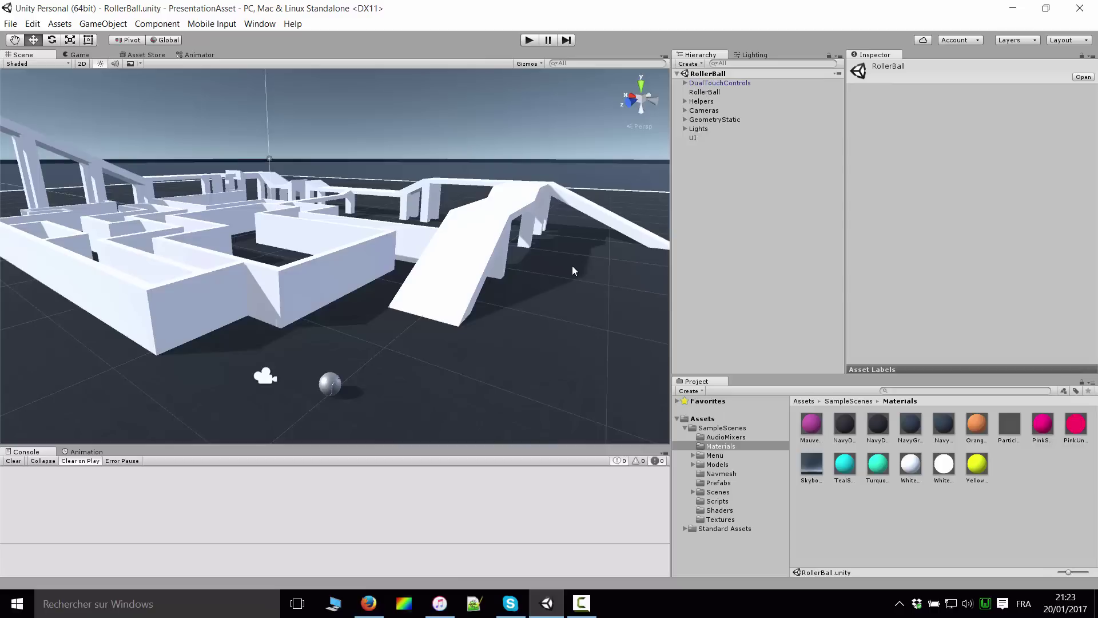
# Open the Menu folder and step through its Prefabs, Scripts and Sprites subfolders
pyautogui.click(732, 457)
pyautogui.press('Right')
pyautogui.press('Down')
pyautogui.press('Down')
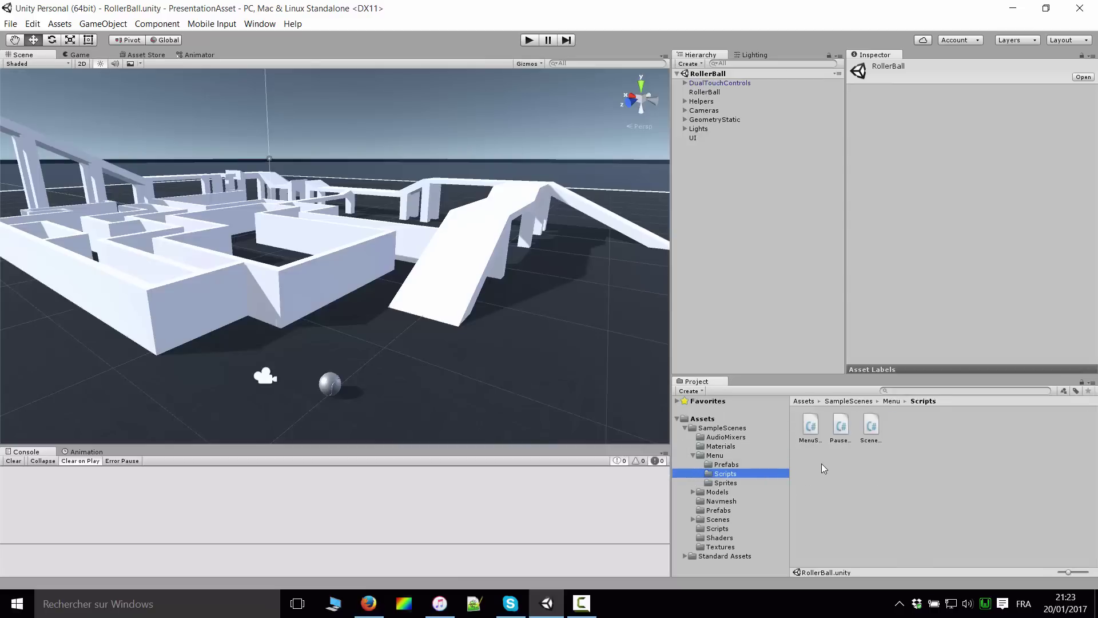
pyautogui.press('Down')
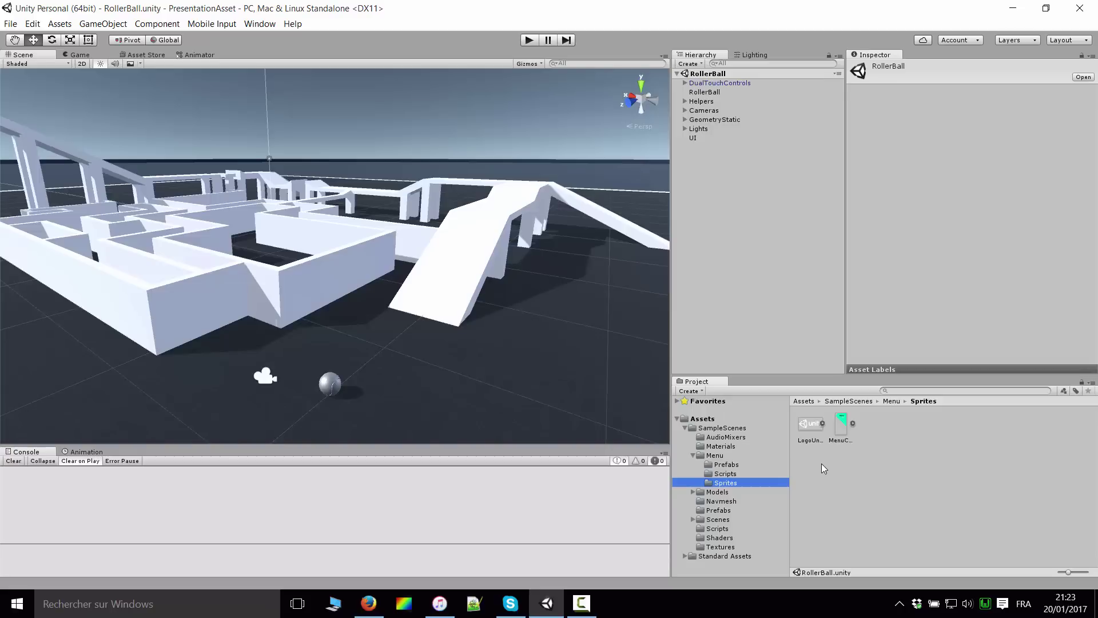
pyautogui.press('Up')
pyautogui.press('Up')
pyautogui.press('Up')
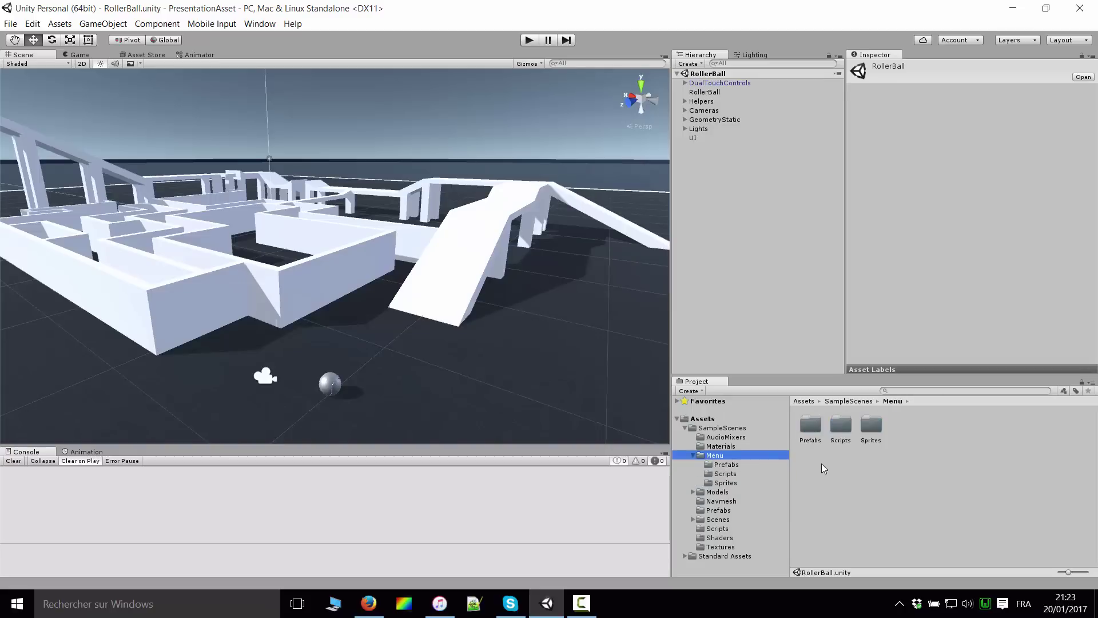
pyautogui.press('Left')
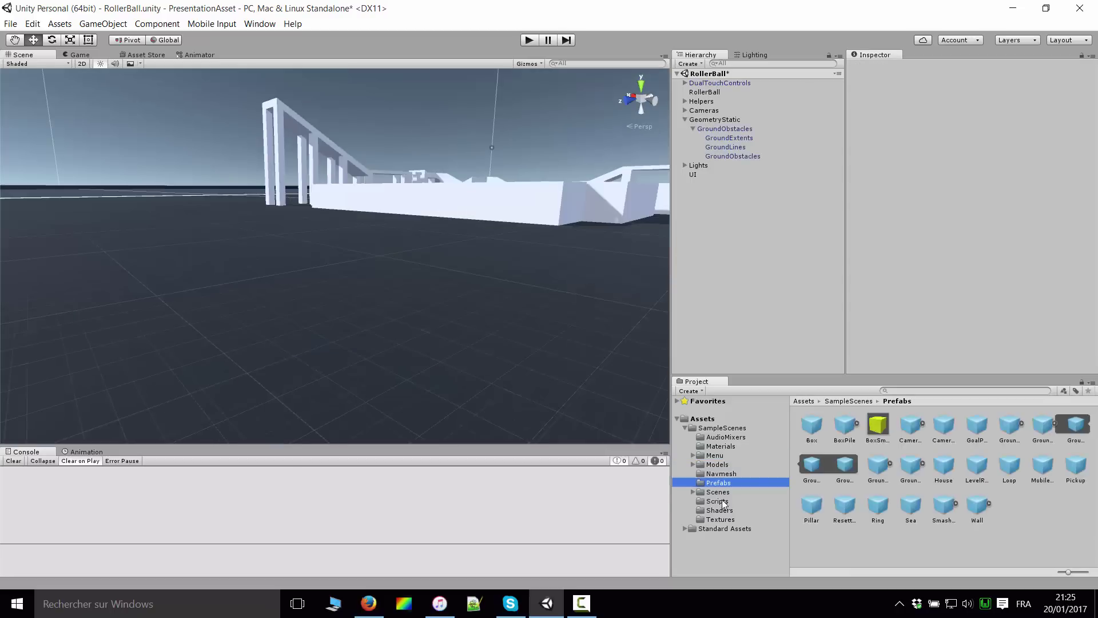
# Browse the sample Scripts, previewing PlaceTargetWithMouse's code, then the sample Textures folder
pyautogui.click(777, 496)
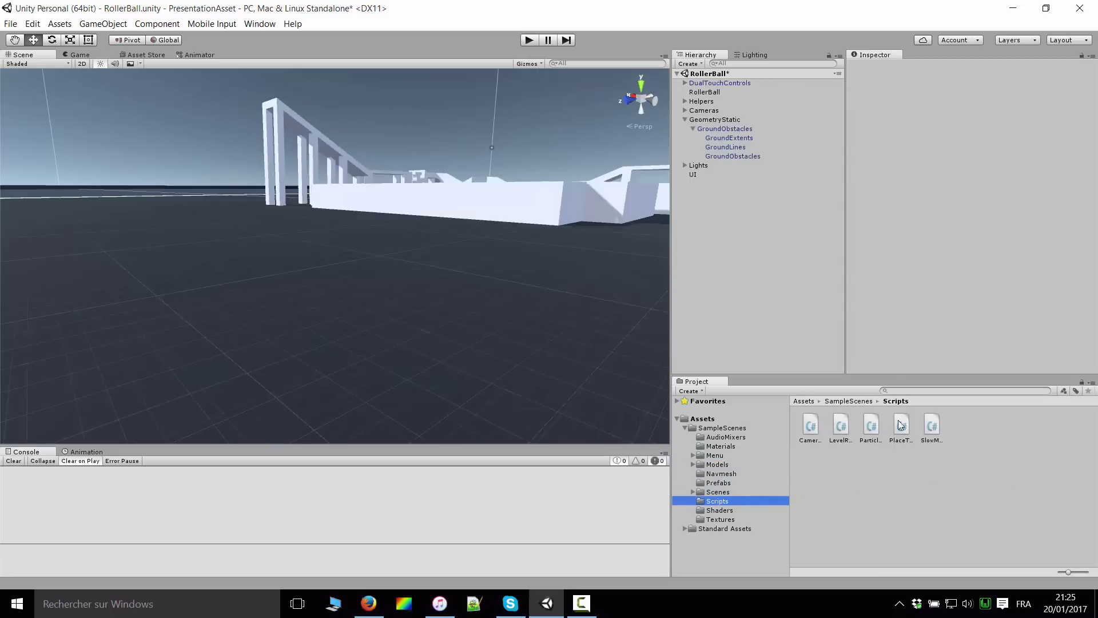
pyautogui.click(836, 422)
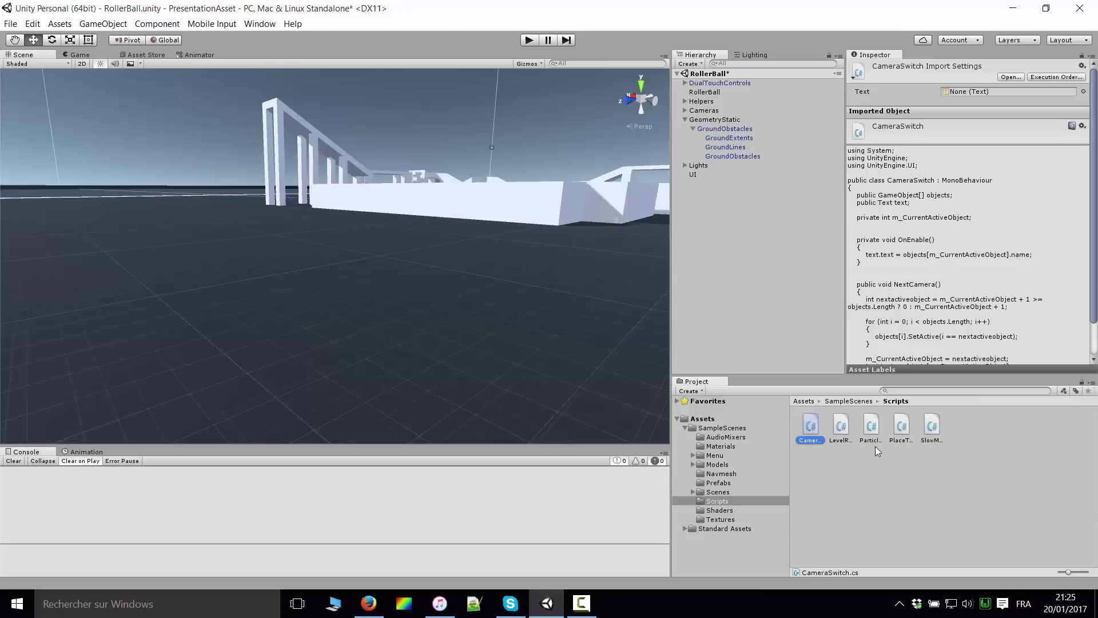
pyautogui.click(896, 439)
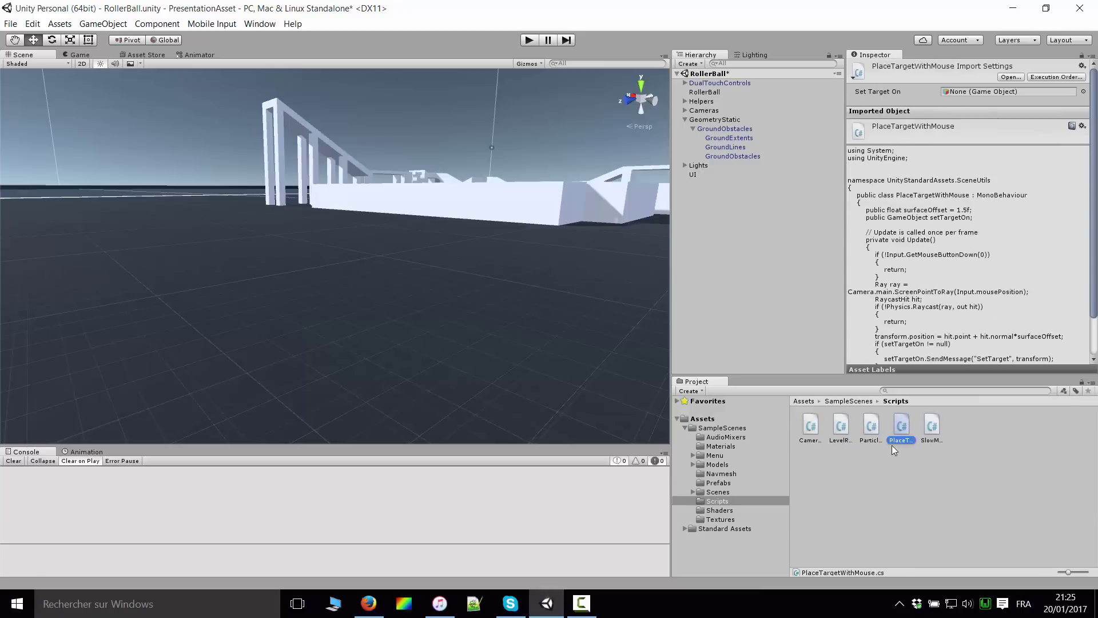
pyautogui.click(721, 519)
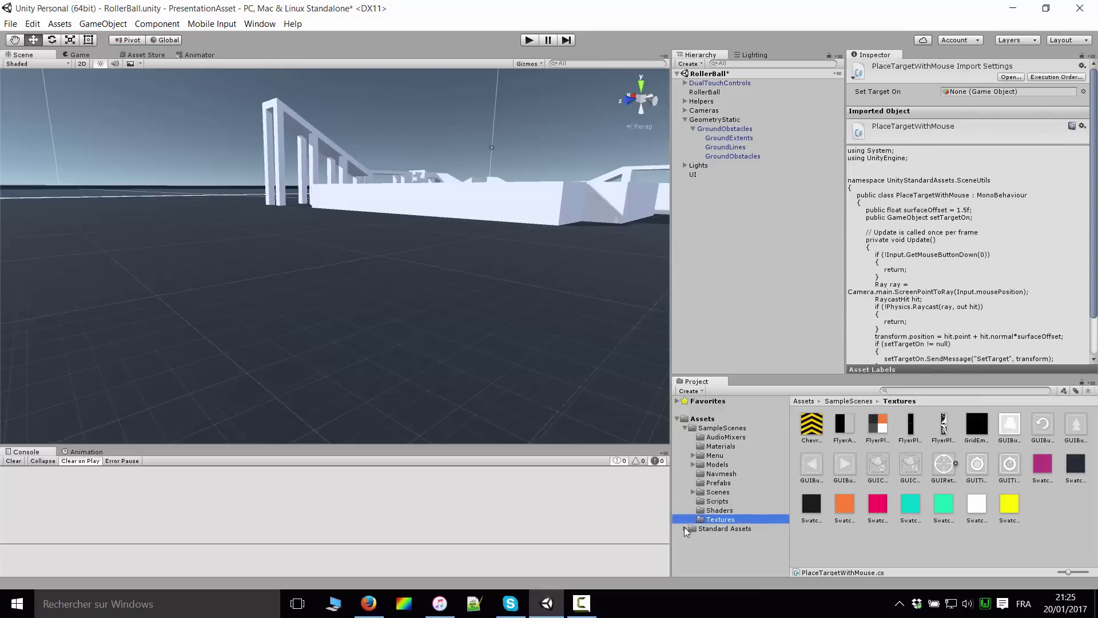
# Expand Standard Assets and collapse the 2D and other expanded folders to tidy the tree
pyautogui.click(685, 529)
pyautogui.scroll(-2, 739, 466)
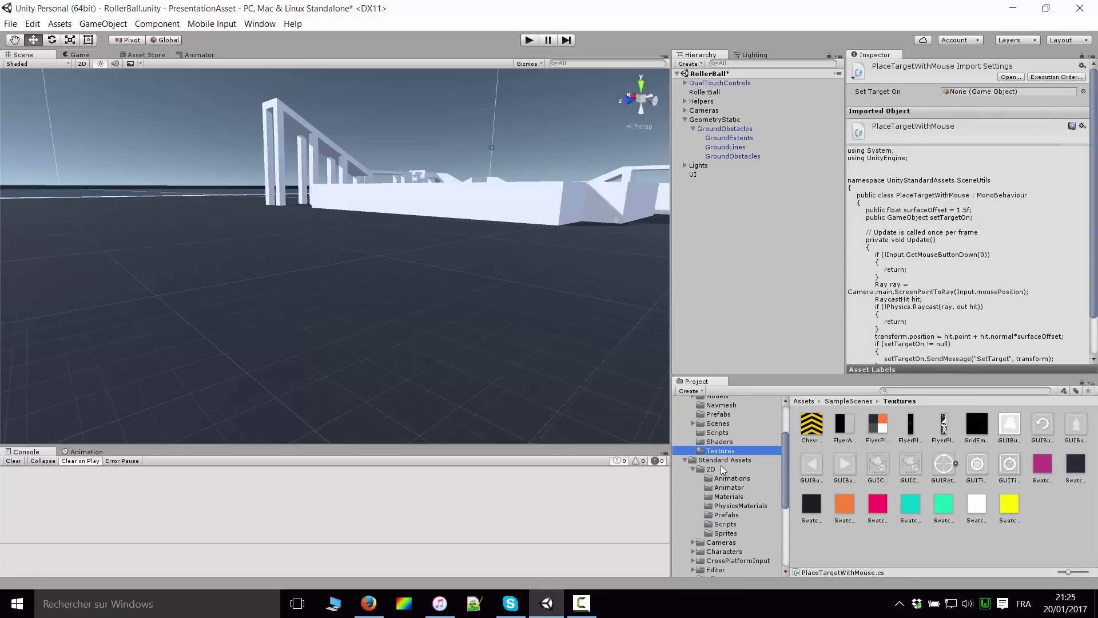
pyautogui.click(721, 460)
pyautogui.scroll(-1, 733, 489)
pyautogui.scroll(-1, 733, 488)
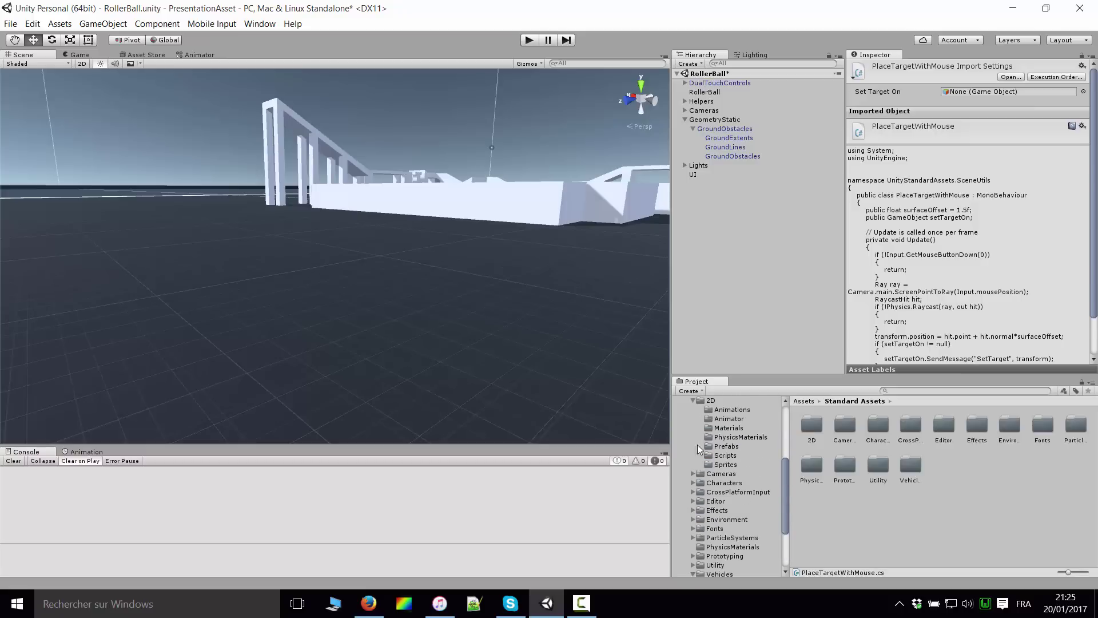
pyautogui.click(692, 400)
pyautogui.click(693, 509)
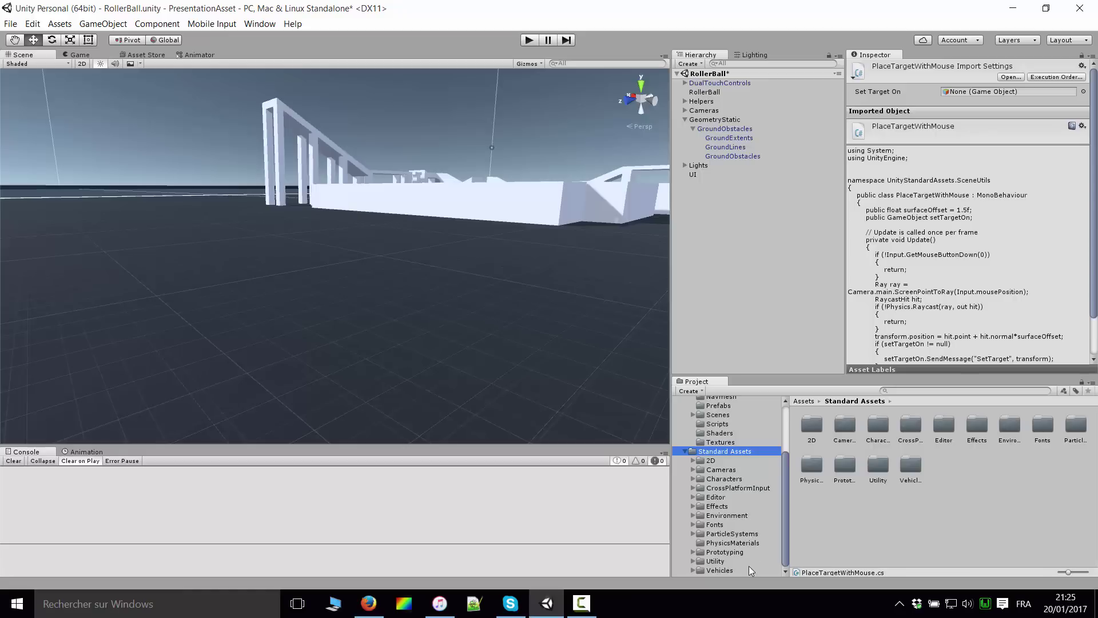
# Expand Vehicles, look at Aircraft and Car, and expand Car to list its subfolders
pyautogui.click(721, 570)
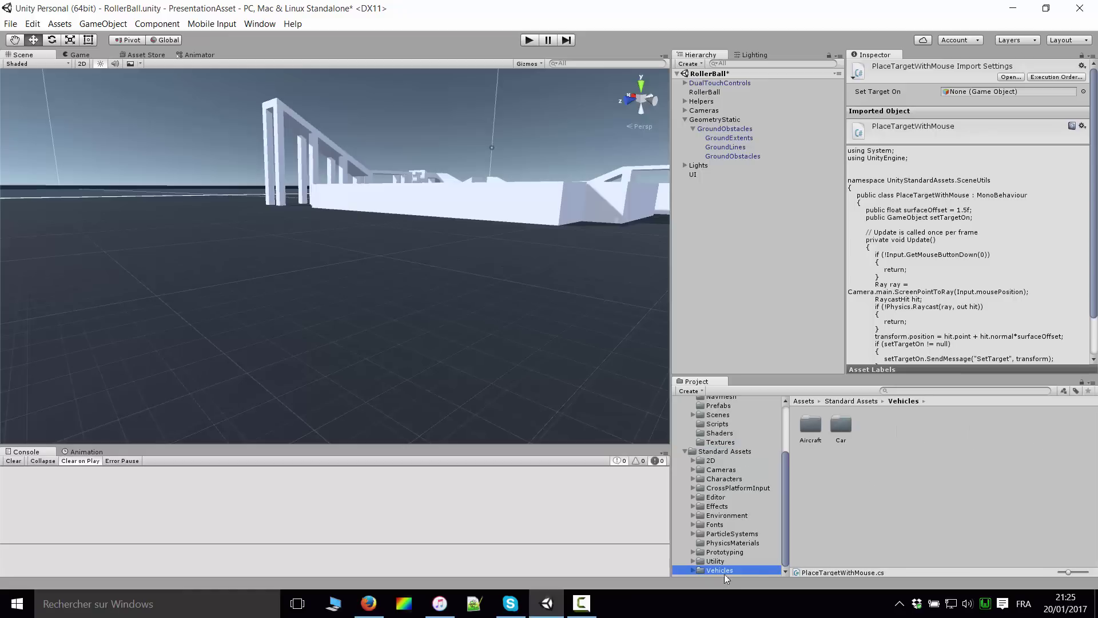
pyautogui.click(692, 571)
pyautogui.click(726, 497)
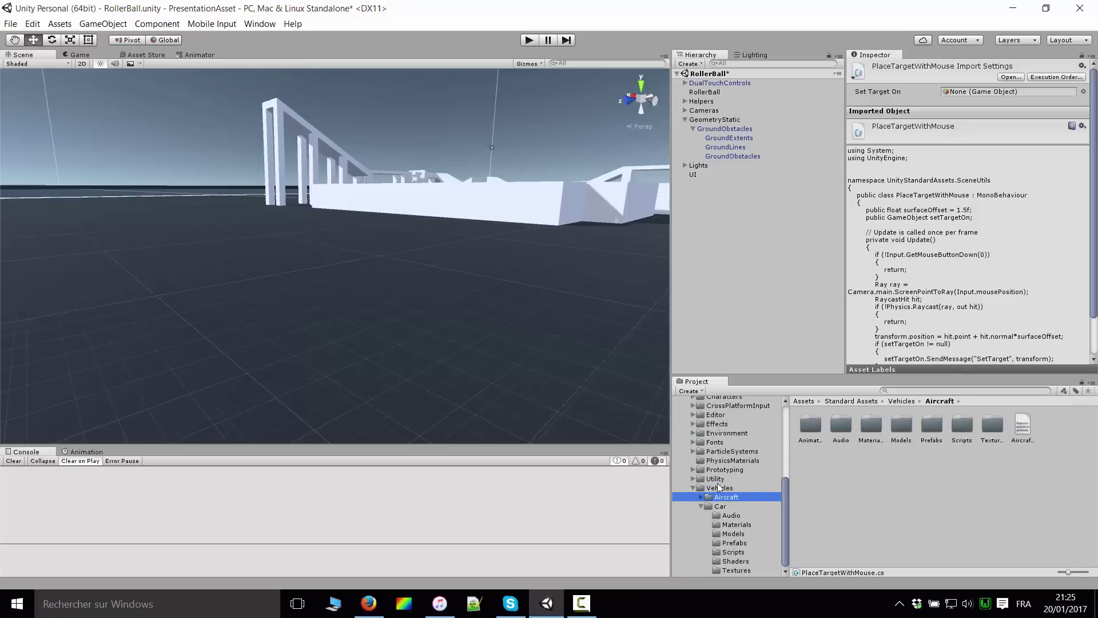
pyautogui.click(712, 507)
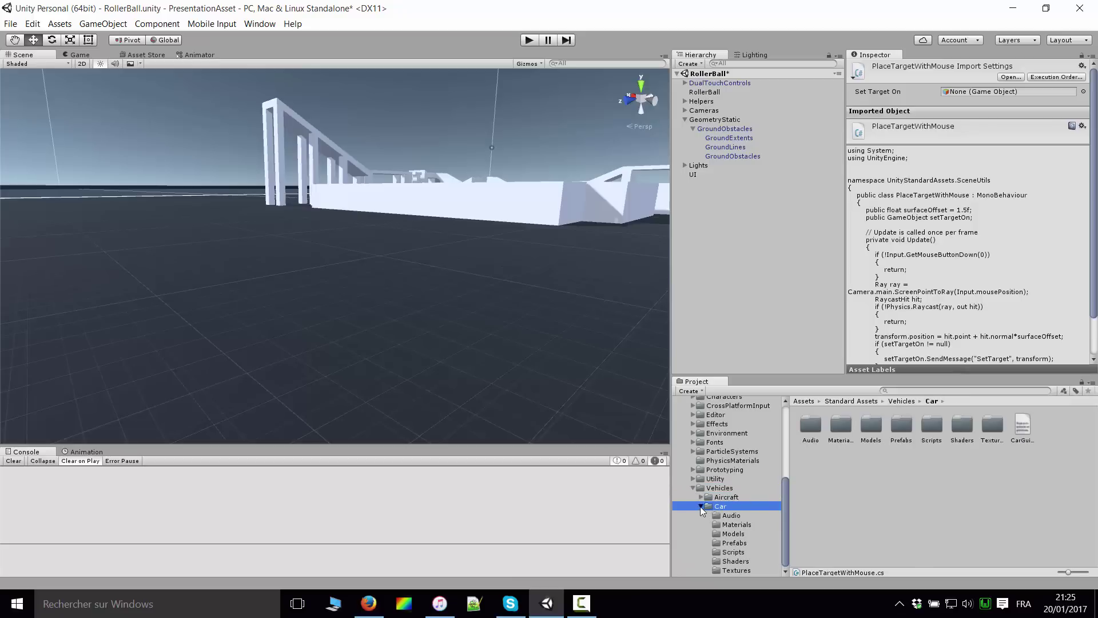
pyautogui.click(700, 506)
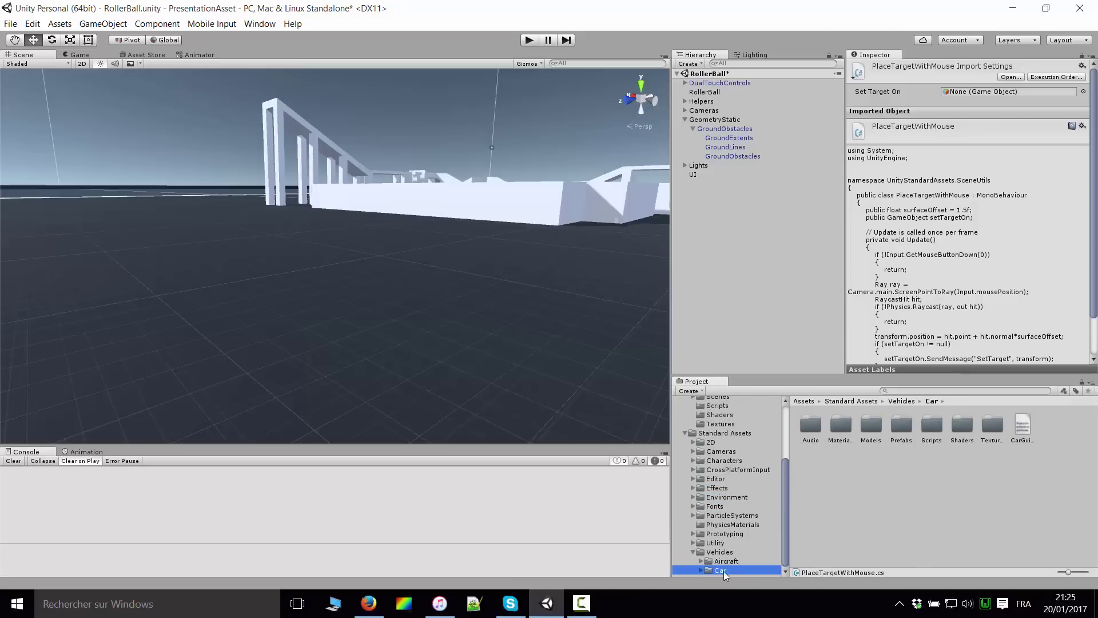
pyautogui.click(700, 570)
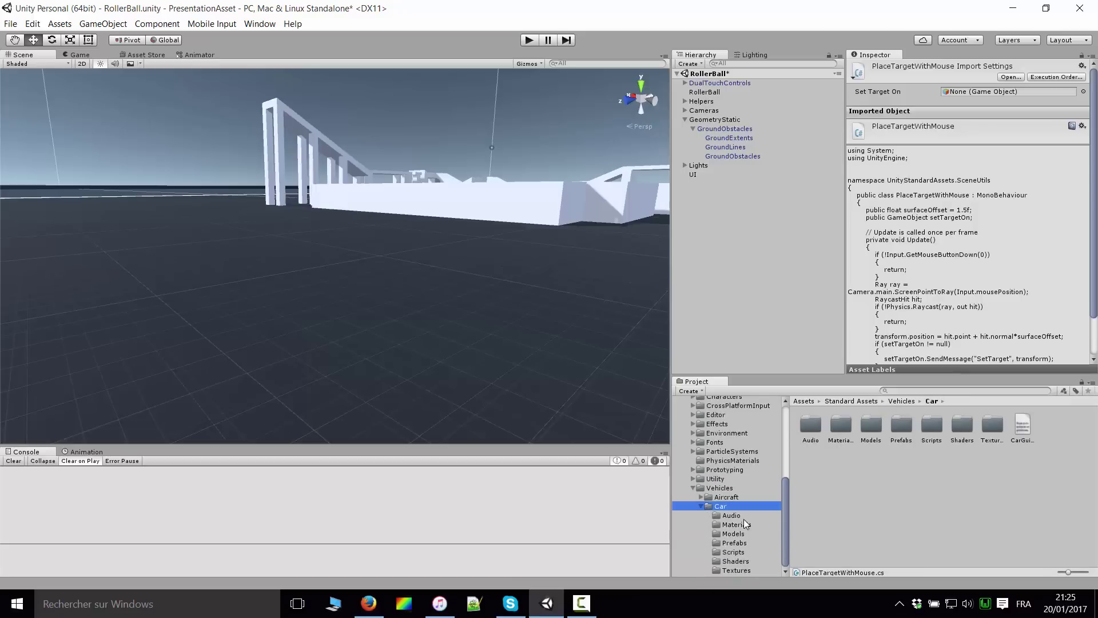